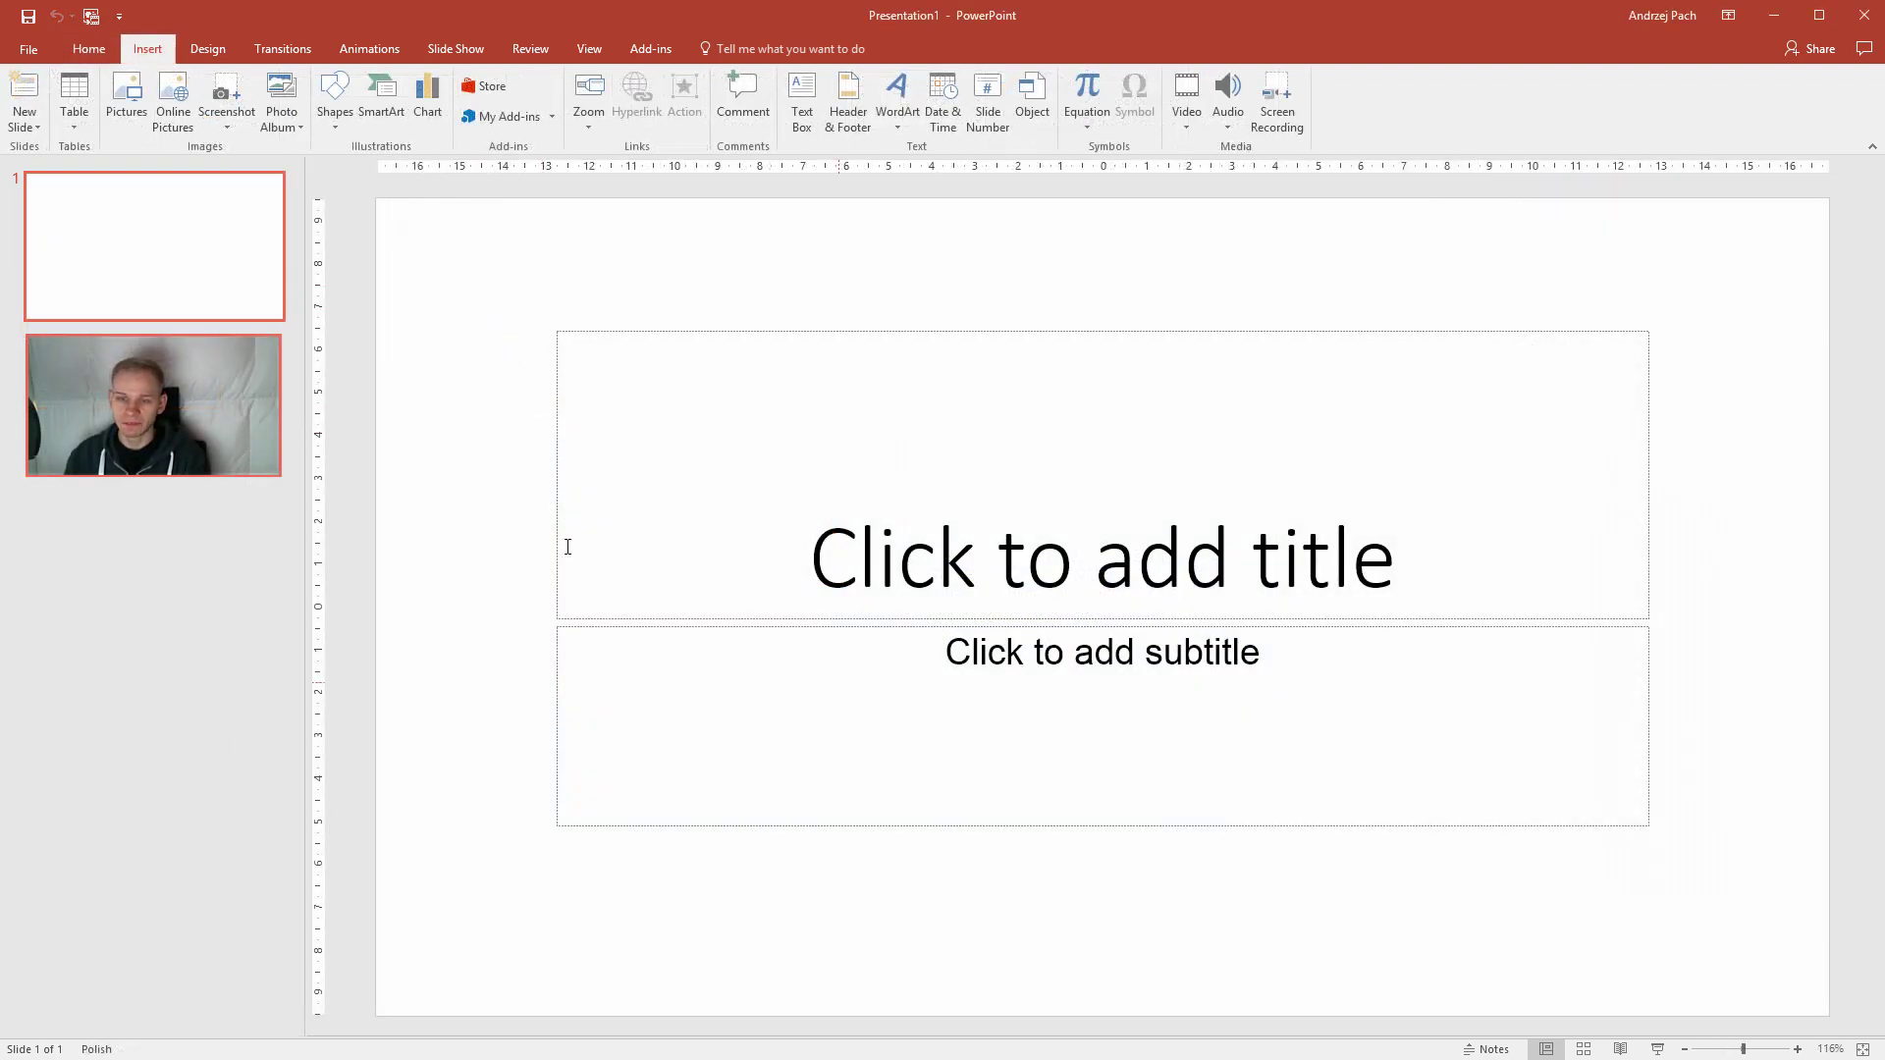
# - Select both the title and subtitle placeholders and delete them to leave the slide blank
pyautogui.moveTo(499, 285); pyautogui.dragTo(1758, 934)
pyautogui.press('Delete')
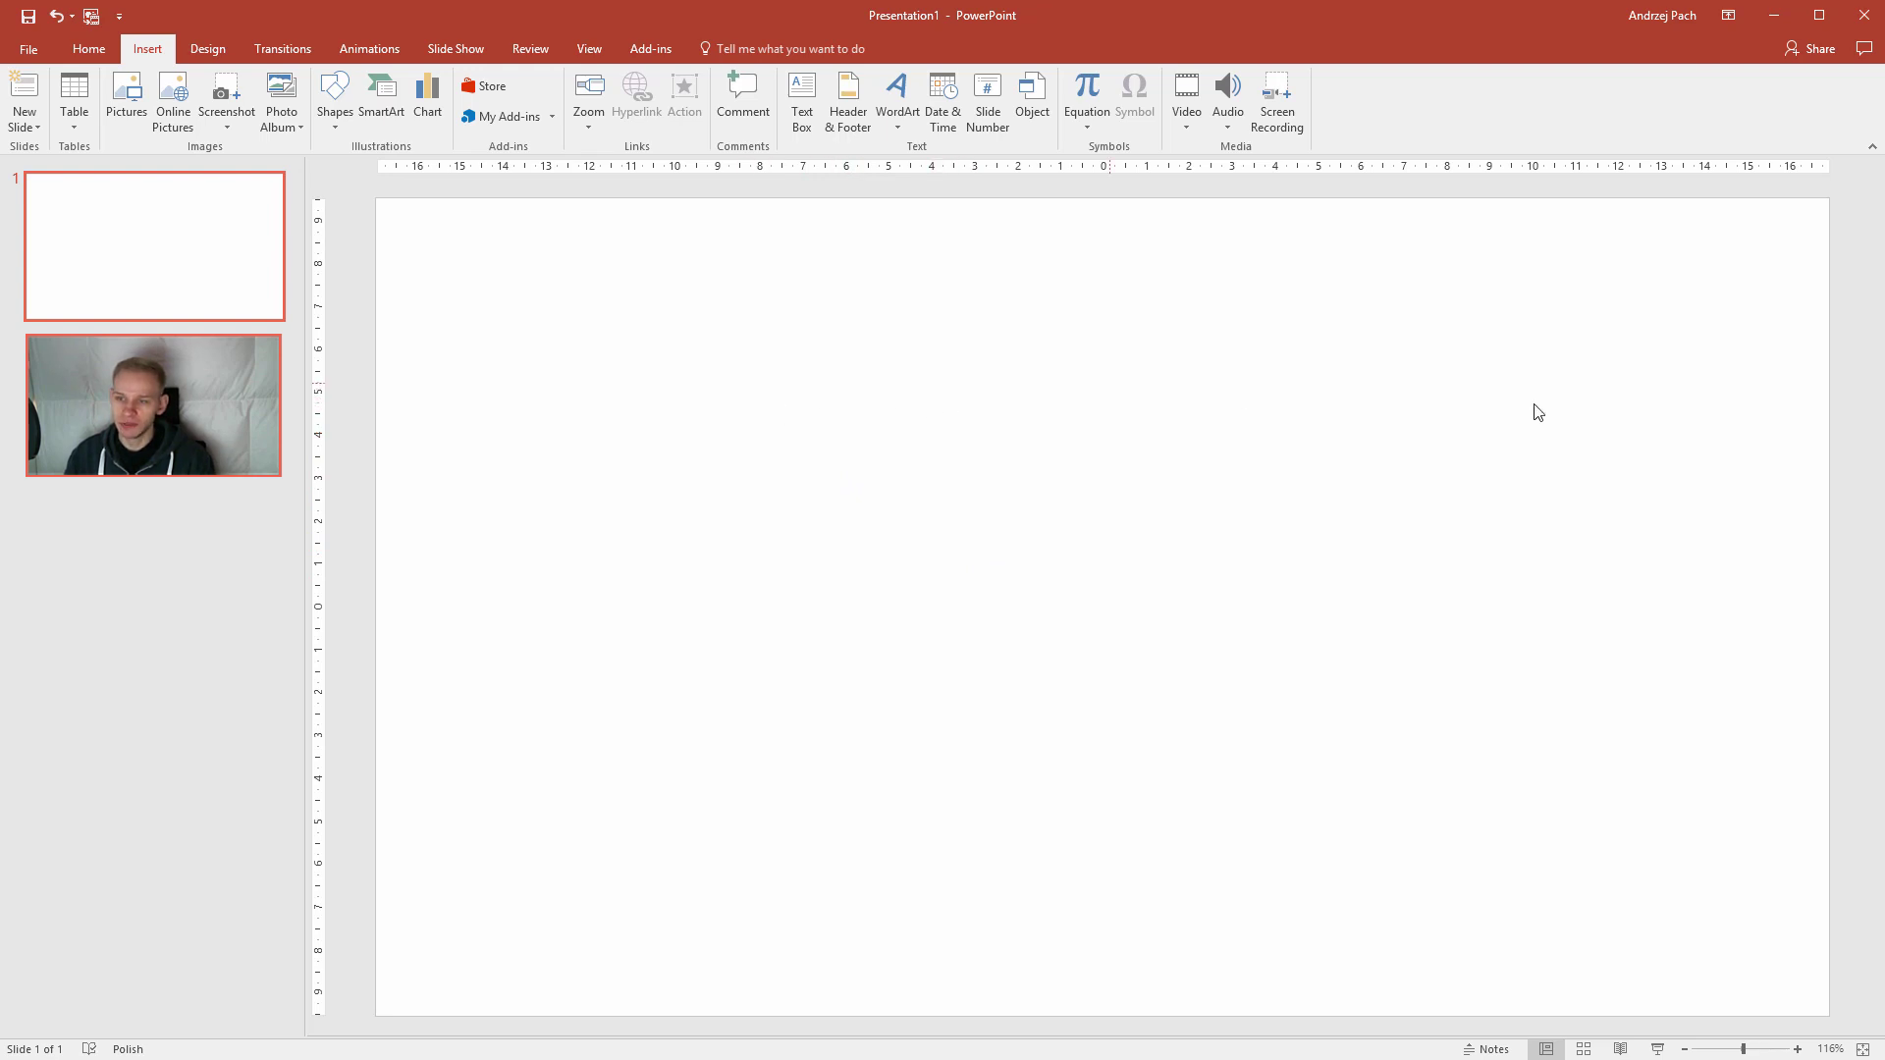
# - Give the slide a solid dark navy background fill, sampled with the Format Background eyedropper
pyautogui.rightClick(754, 305)
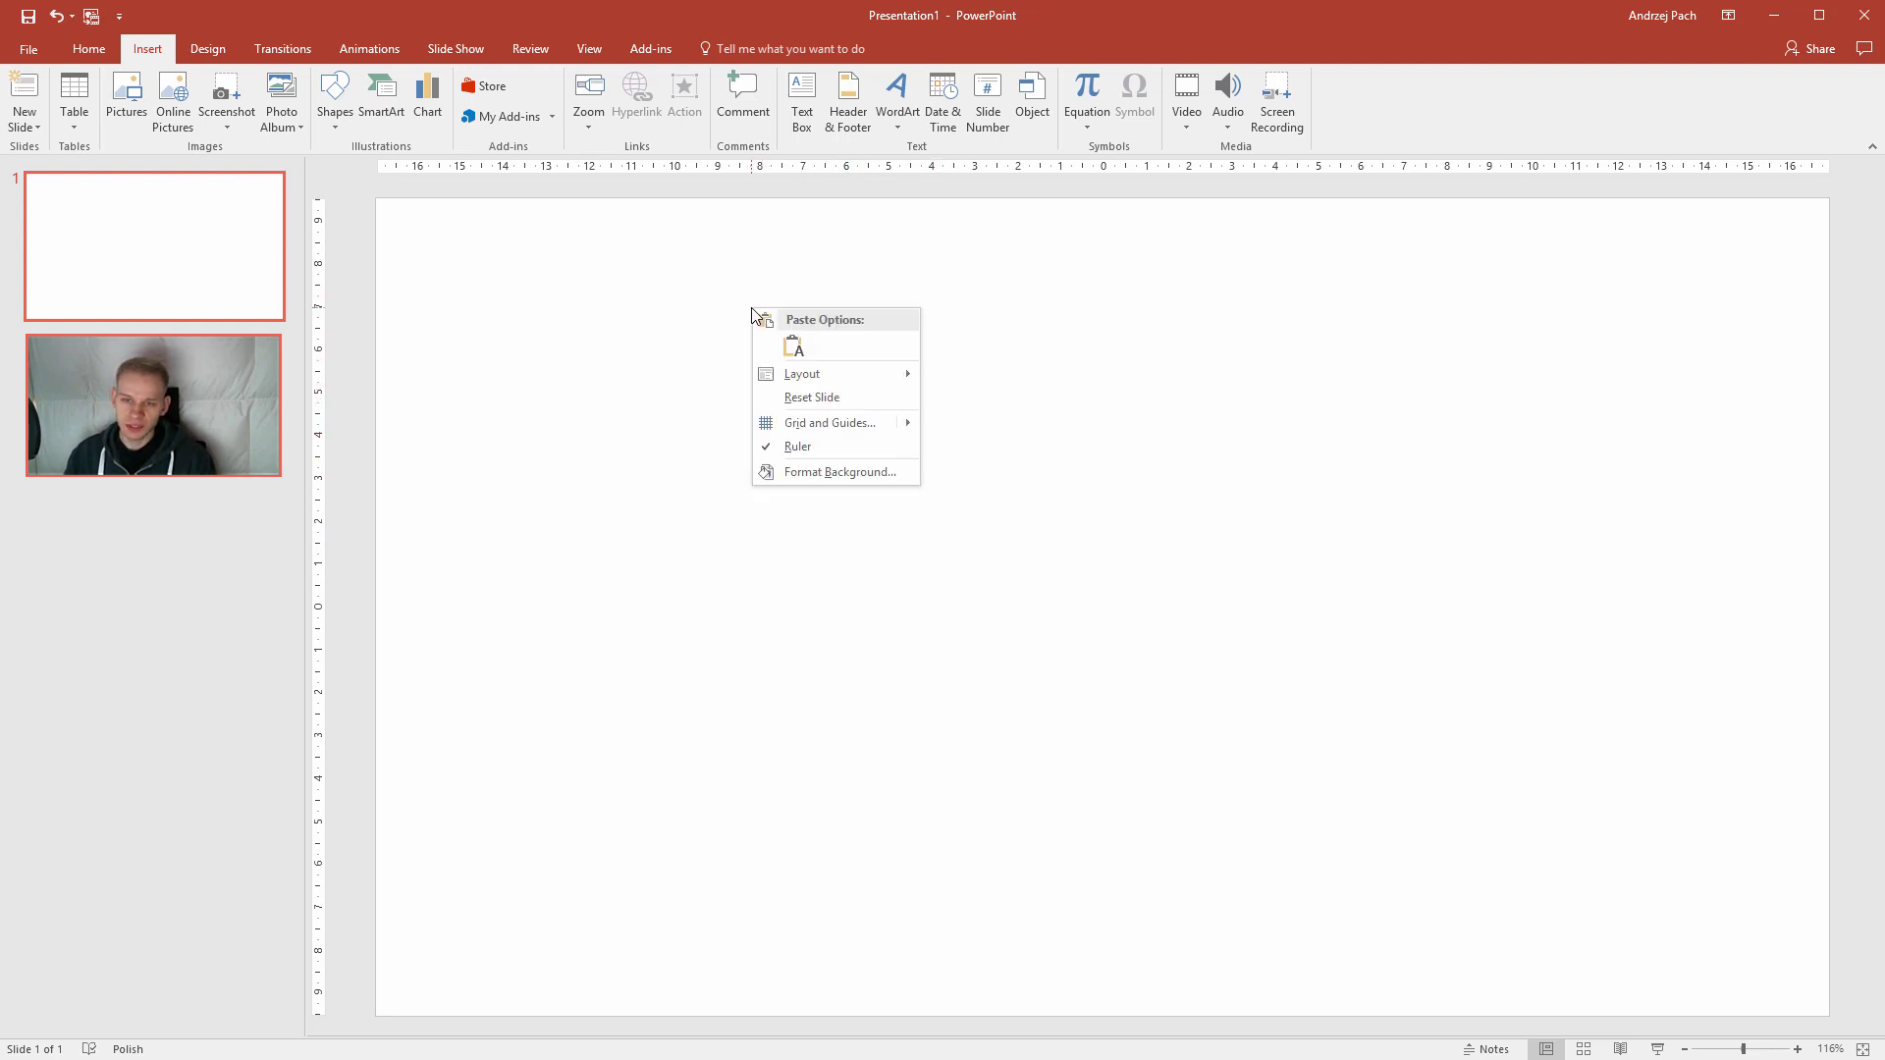
pyautogui.click(799, 472)
pyautogui.click(1832, 405)
pyautogui.click(1834, 621)
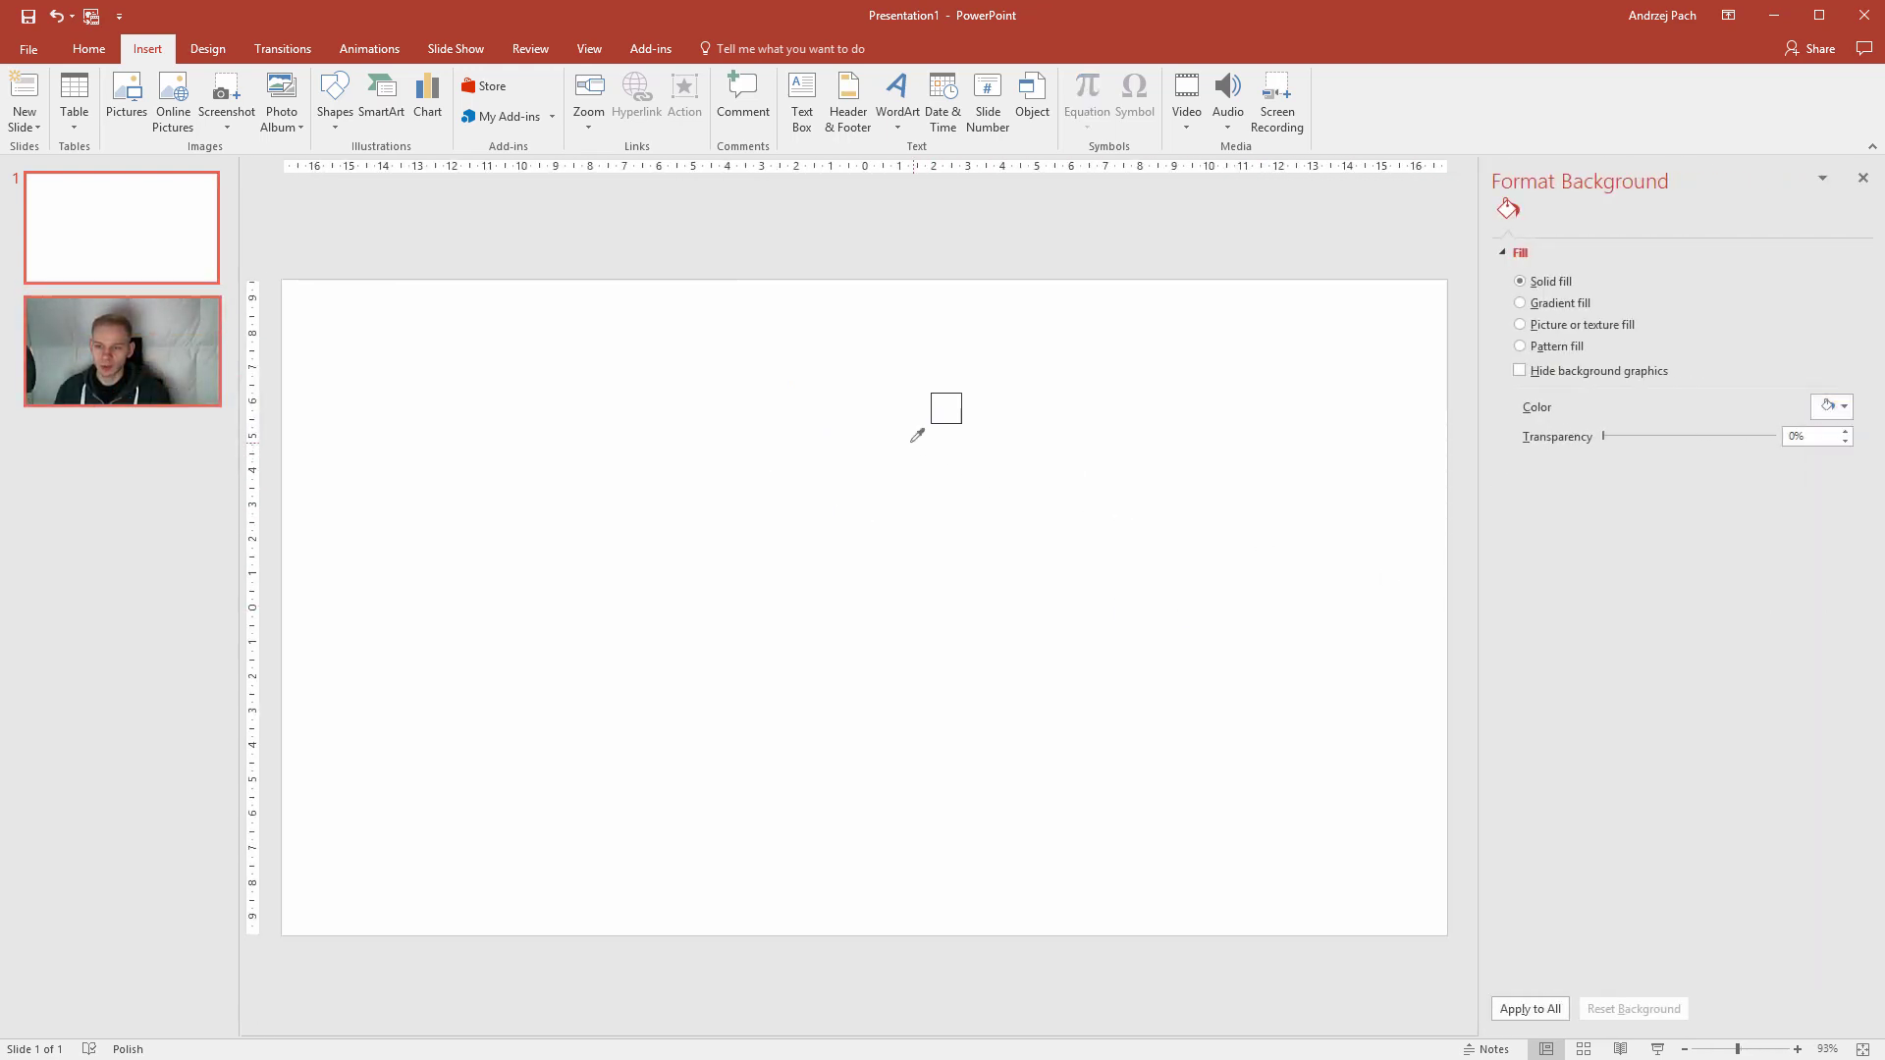
pyautogui.click(1884, 481)
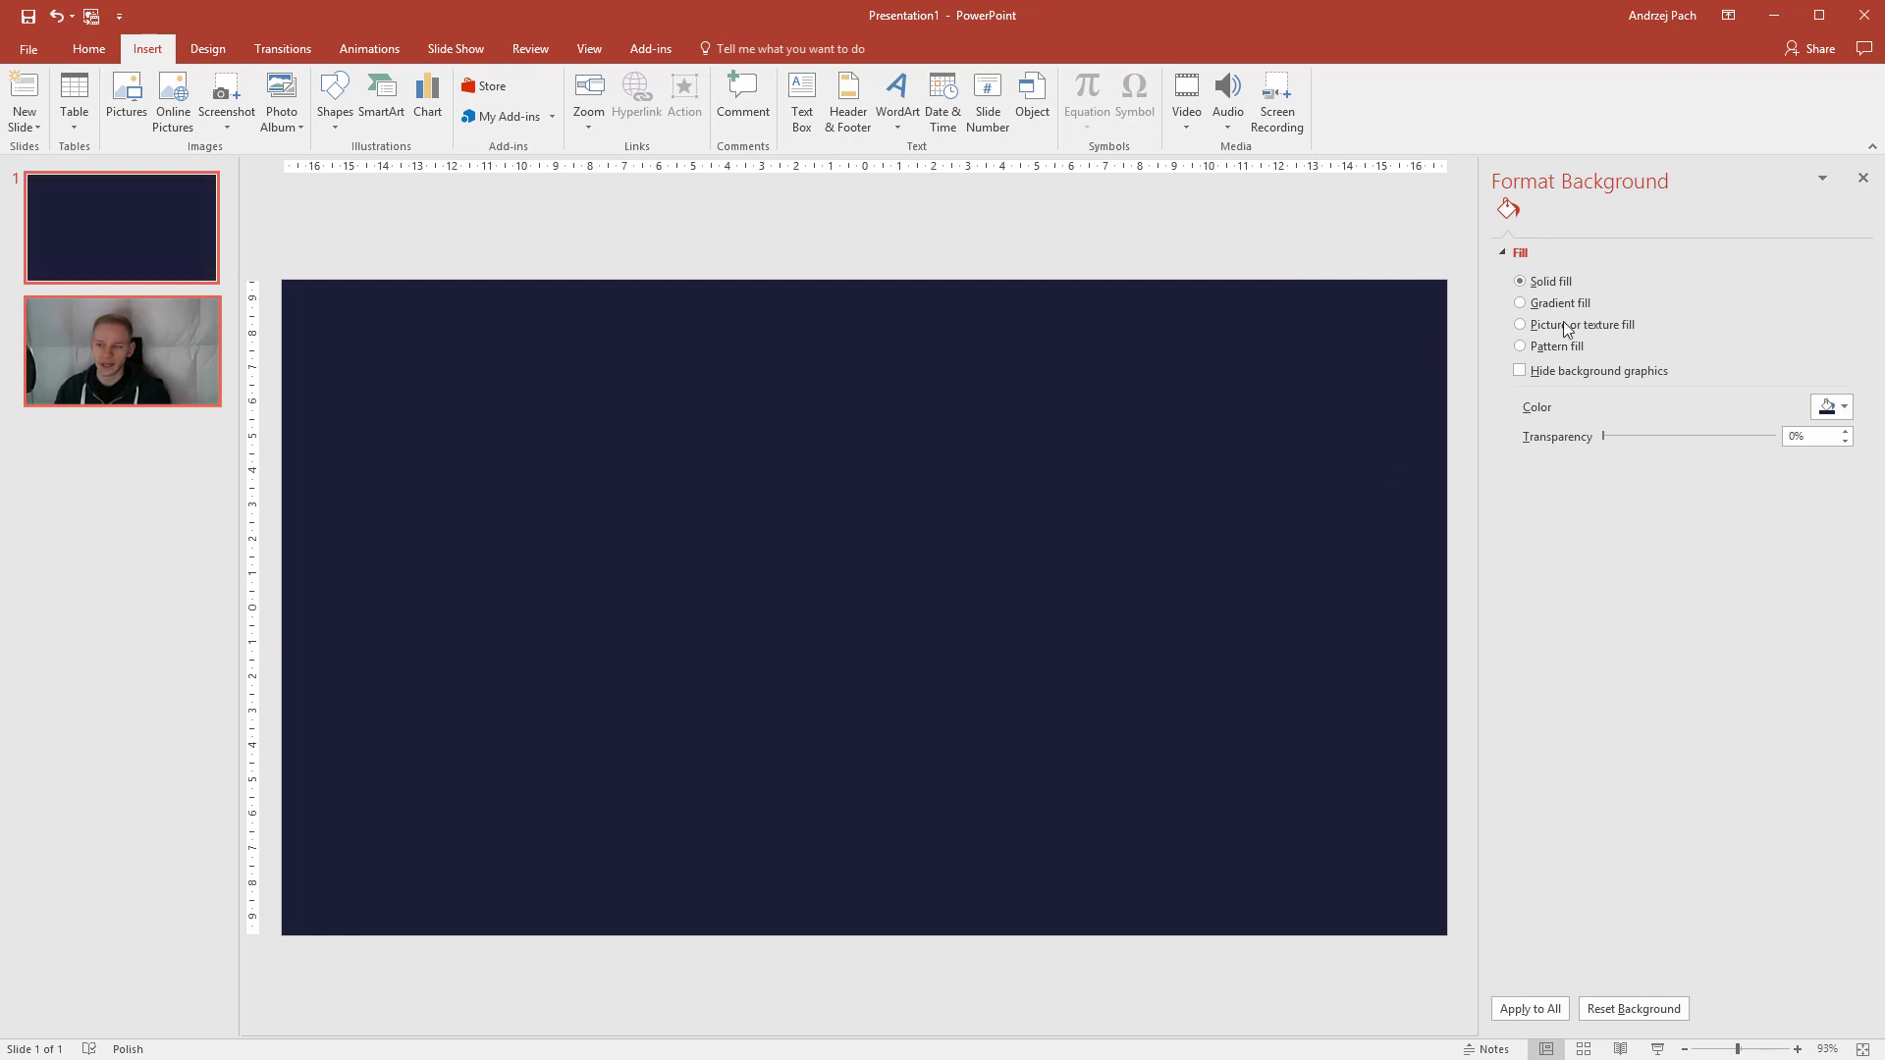
pyautogui.click(1868, 177)
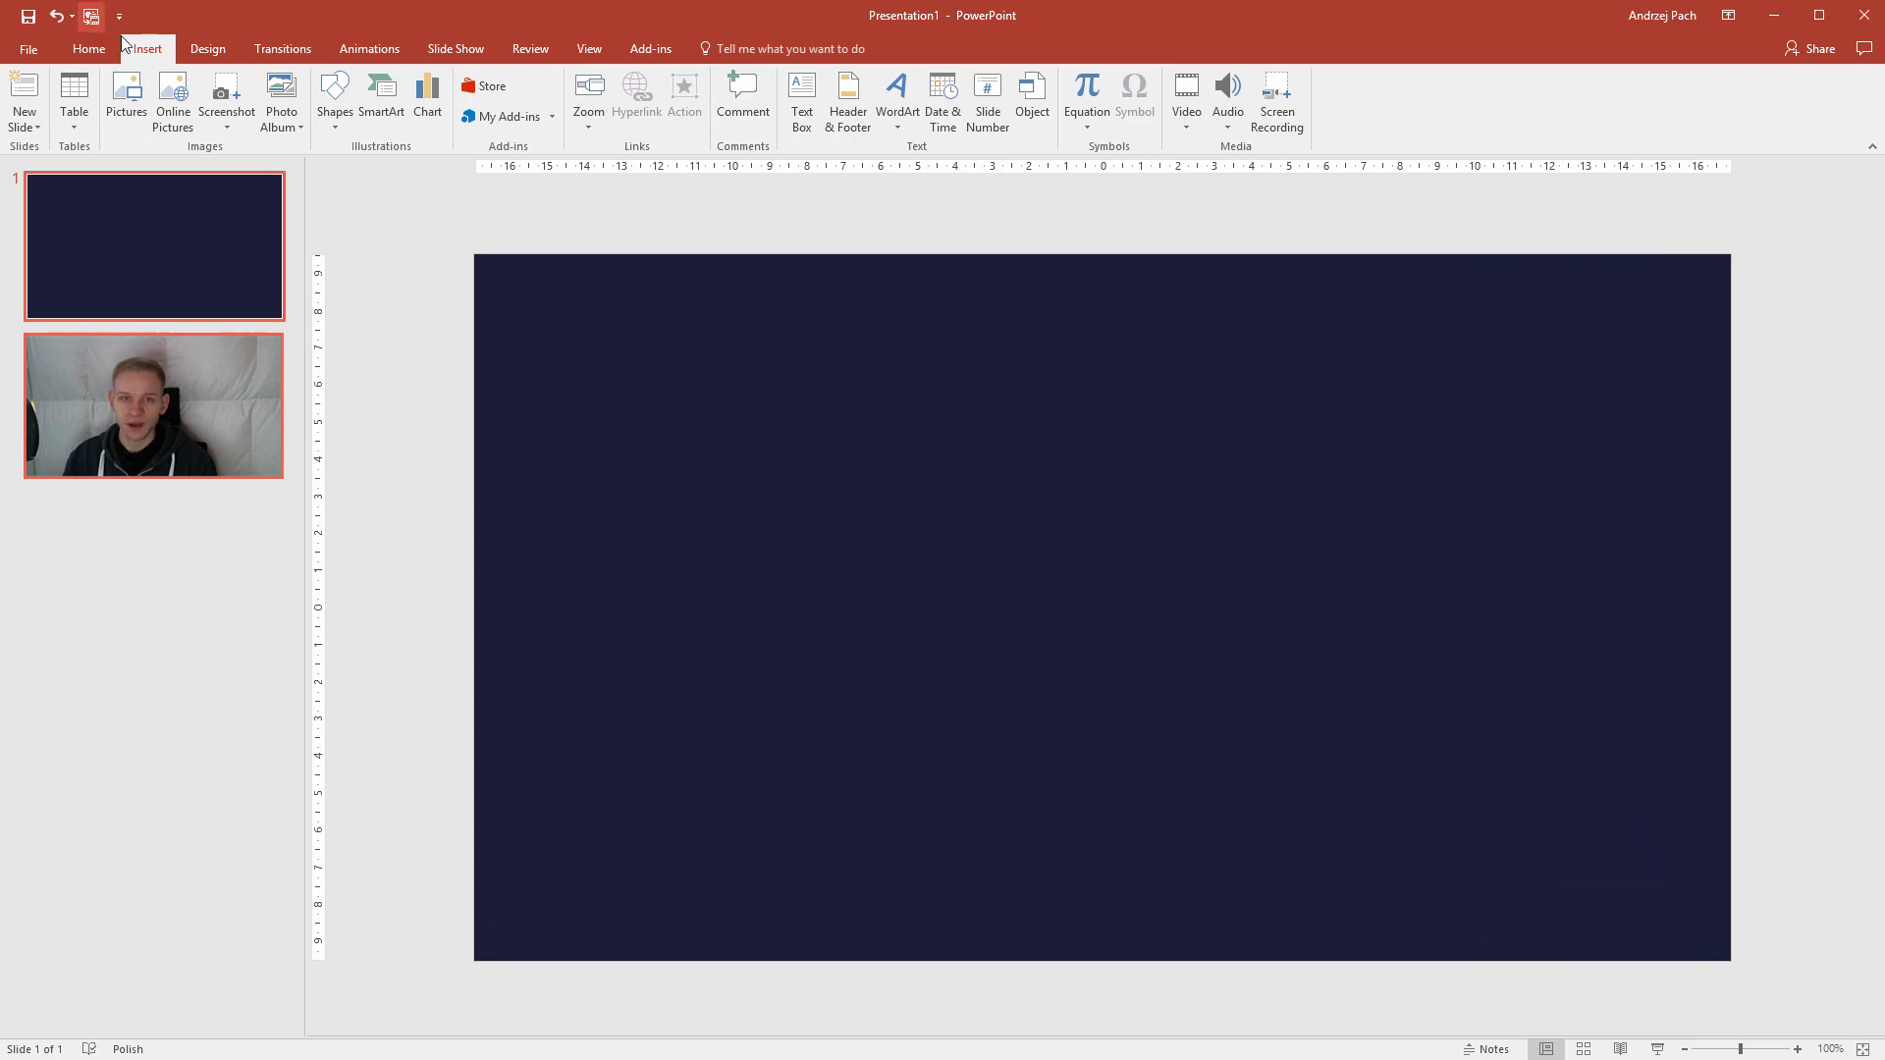
# - Insert a Pie chart onto the slide from the Insert Chart dialog
pyautogui.click(439, 115)
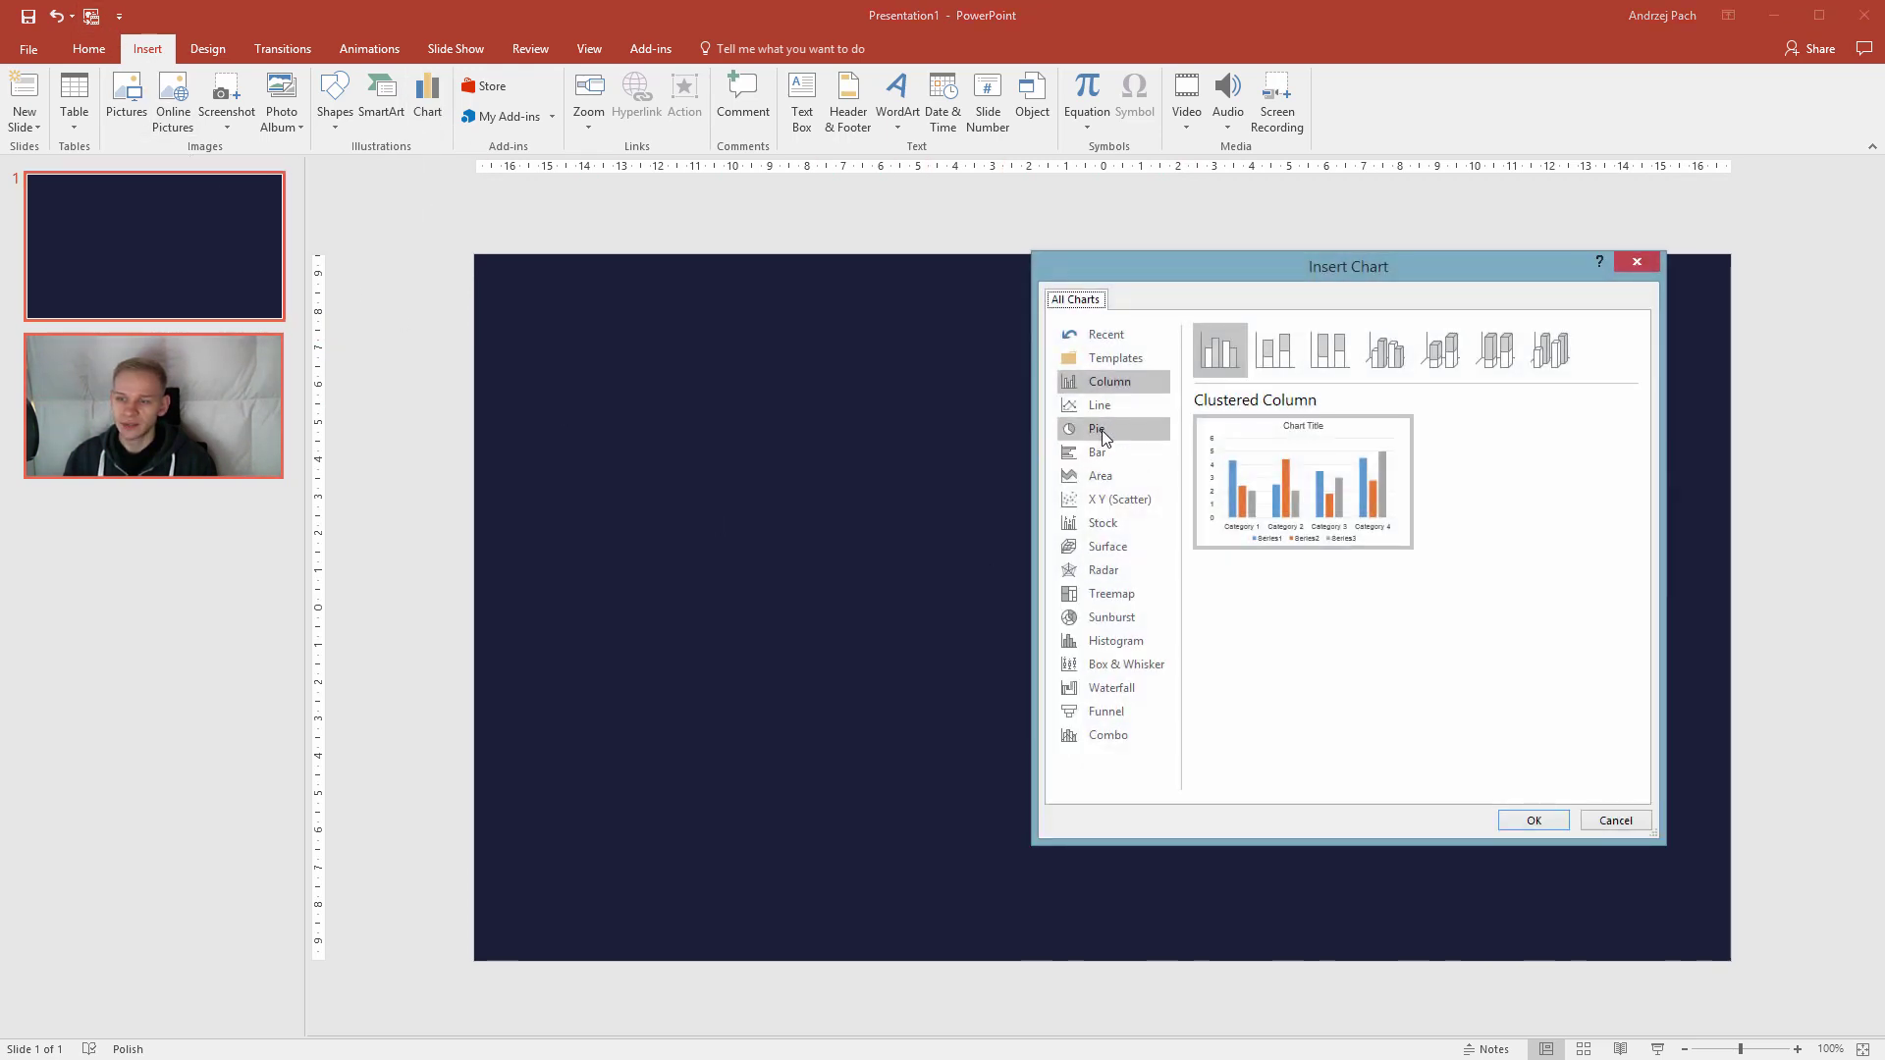
pyautogui.click(1112, 435)
pyautogui.moveTo(1209, 280); pyautogui.dragTo(1118, 363)
pyautogui.moveTo(1239, 556)
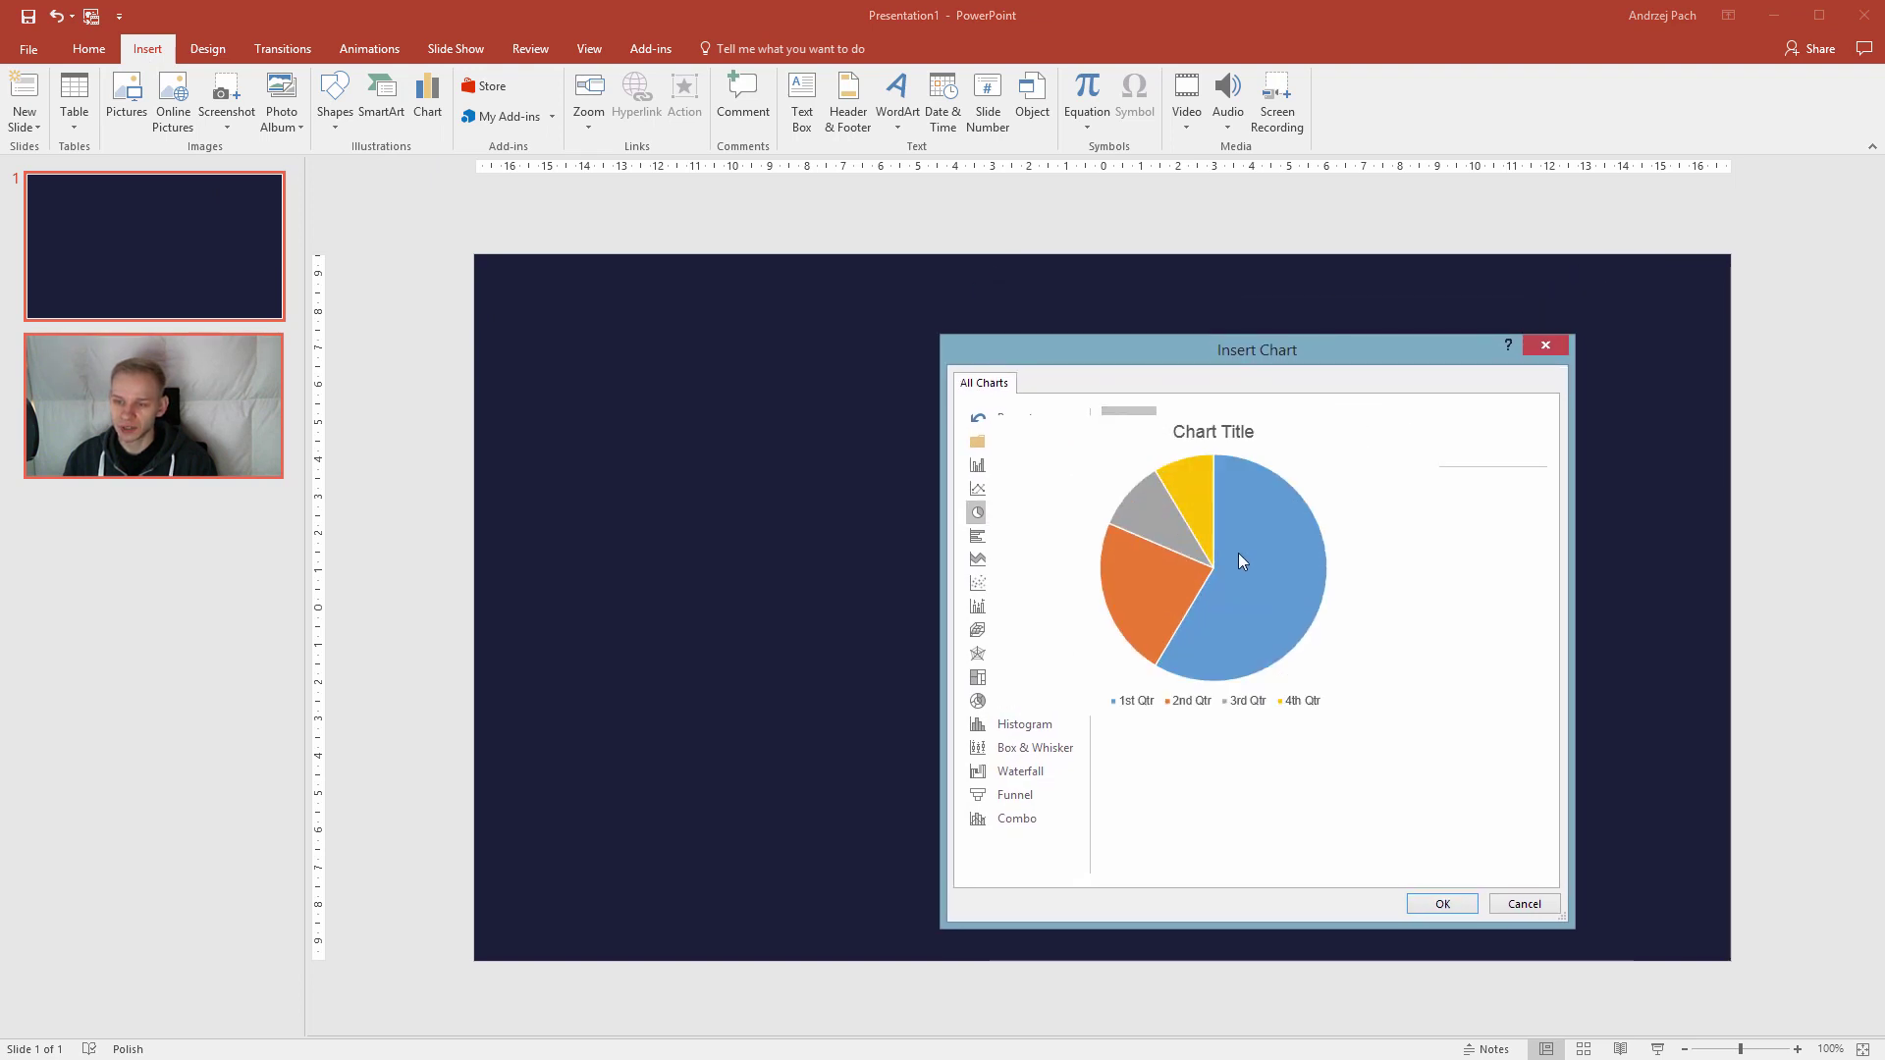
pyautogui.click(1442, 904)
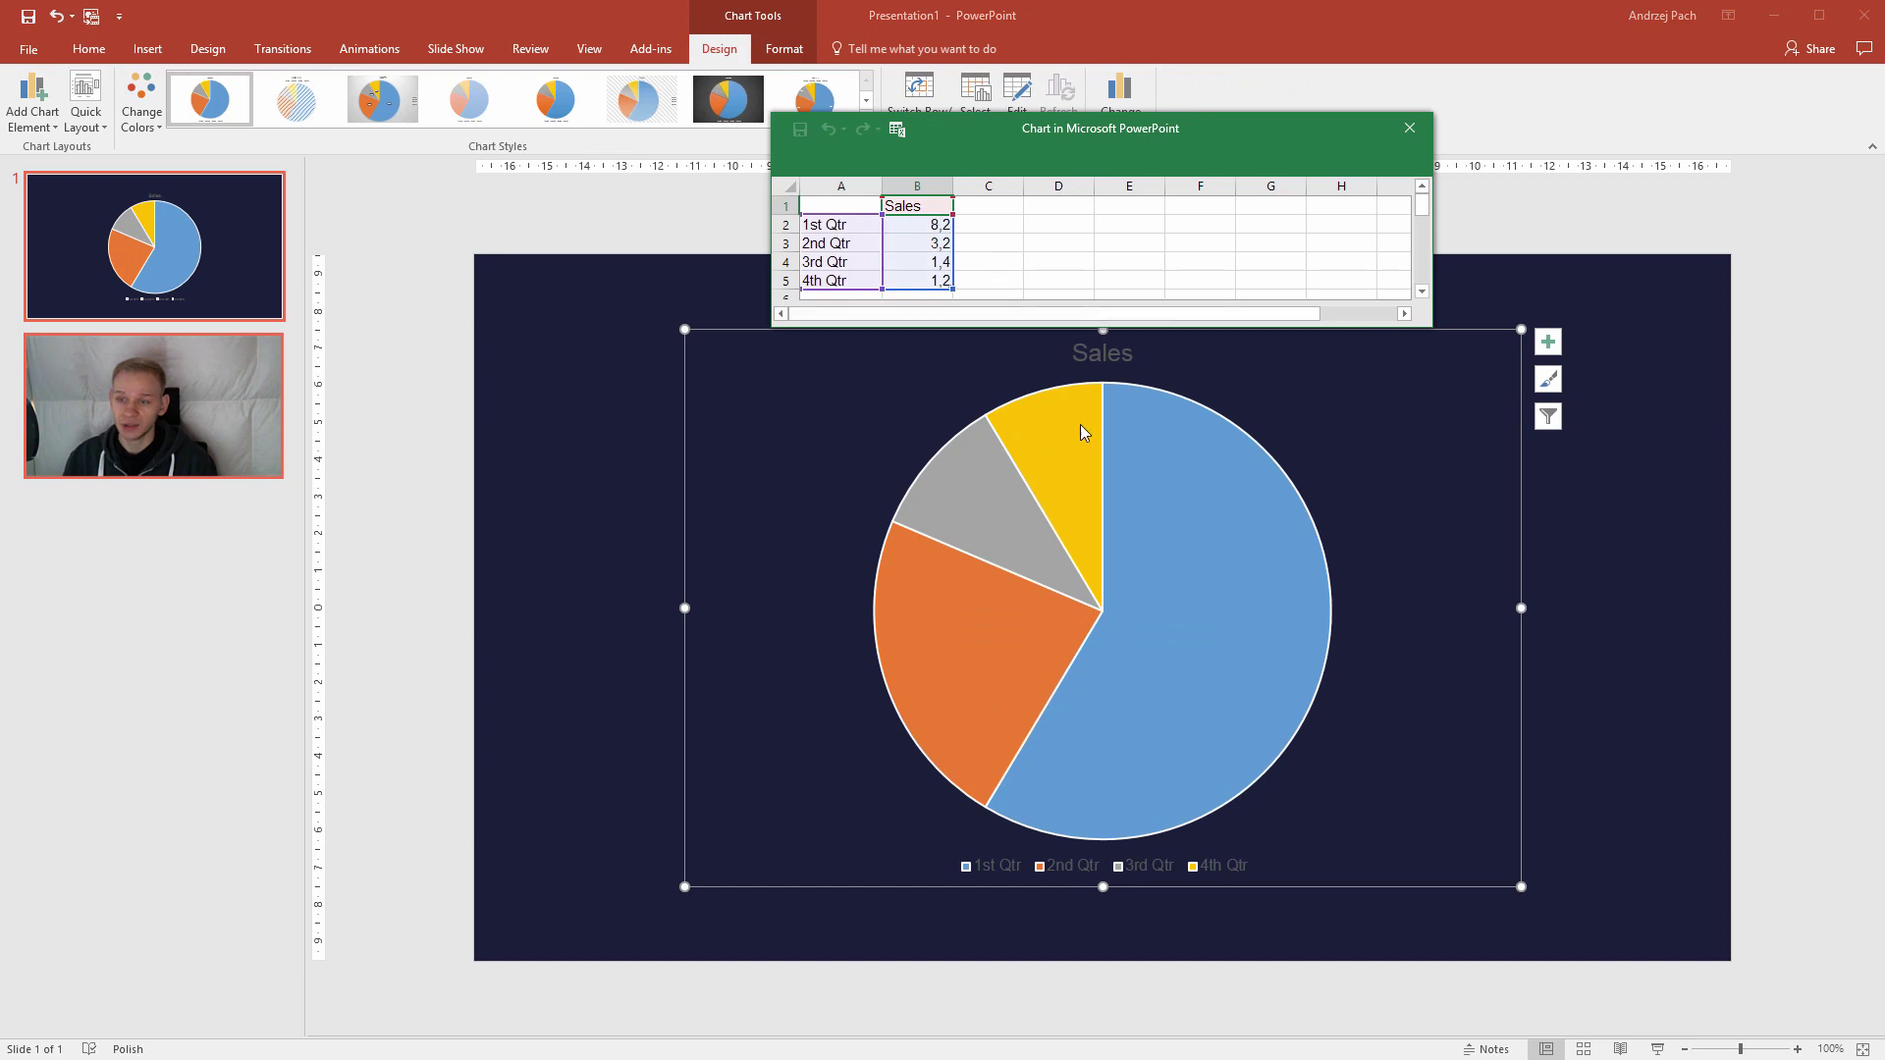
# - Enter Sales values 25%, 60%, 5% and 10% into cells B2 through B5
pyautogui.click(933, 225)
pyautogui.write('25%')
pyautogui.press('Return')
pyautogui.write('60')
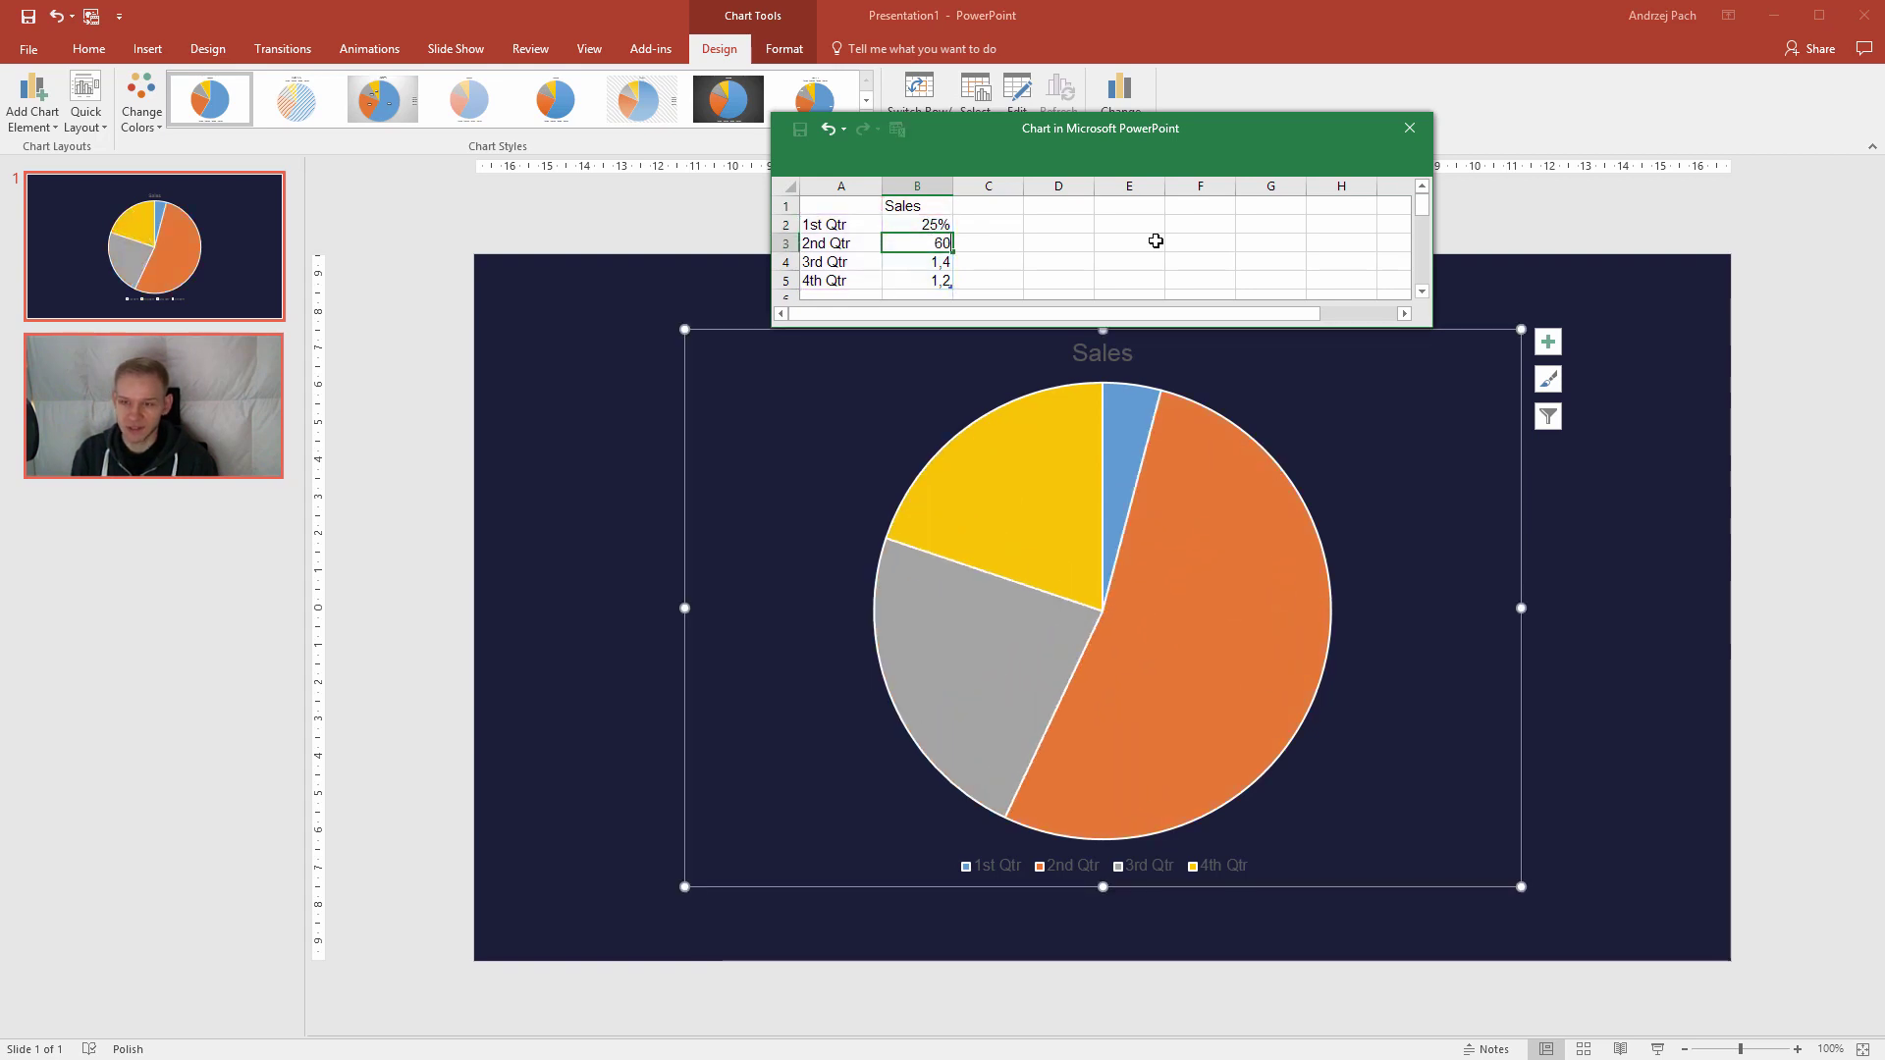
pyautogui.write('%')
pyautogui.press('Return')
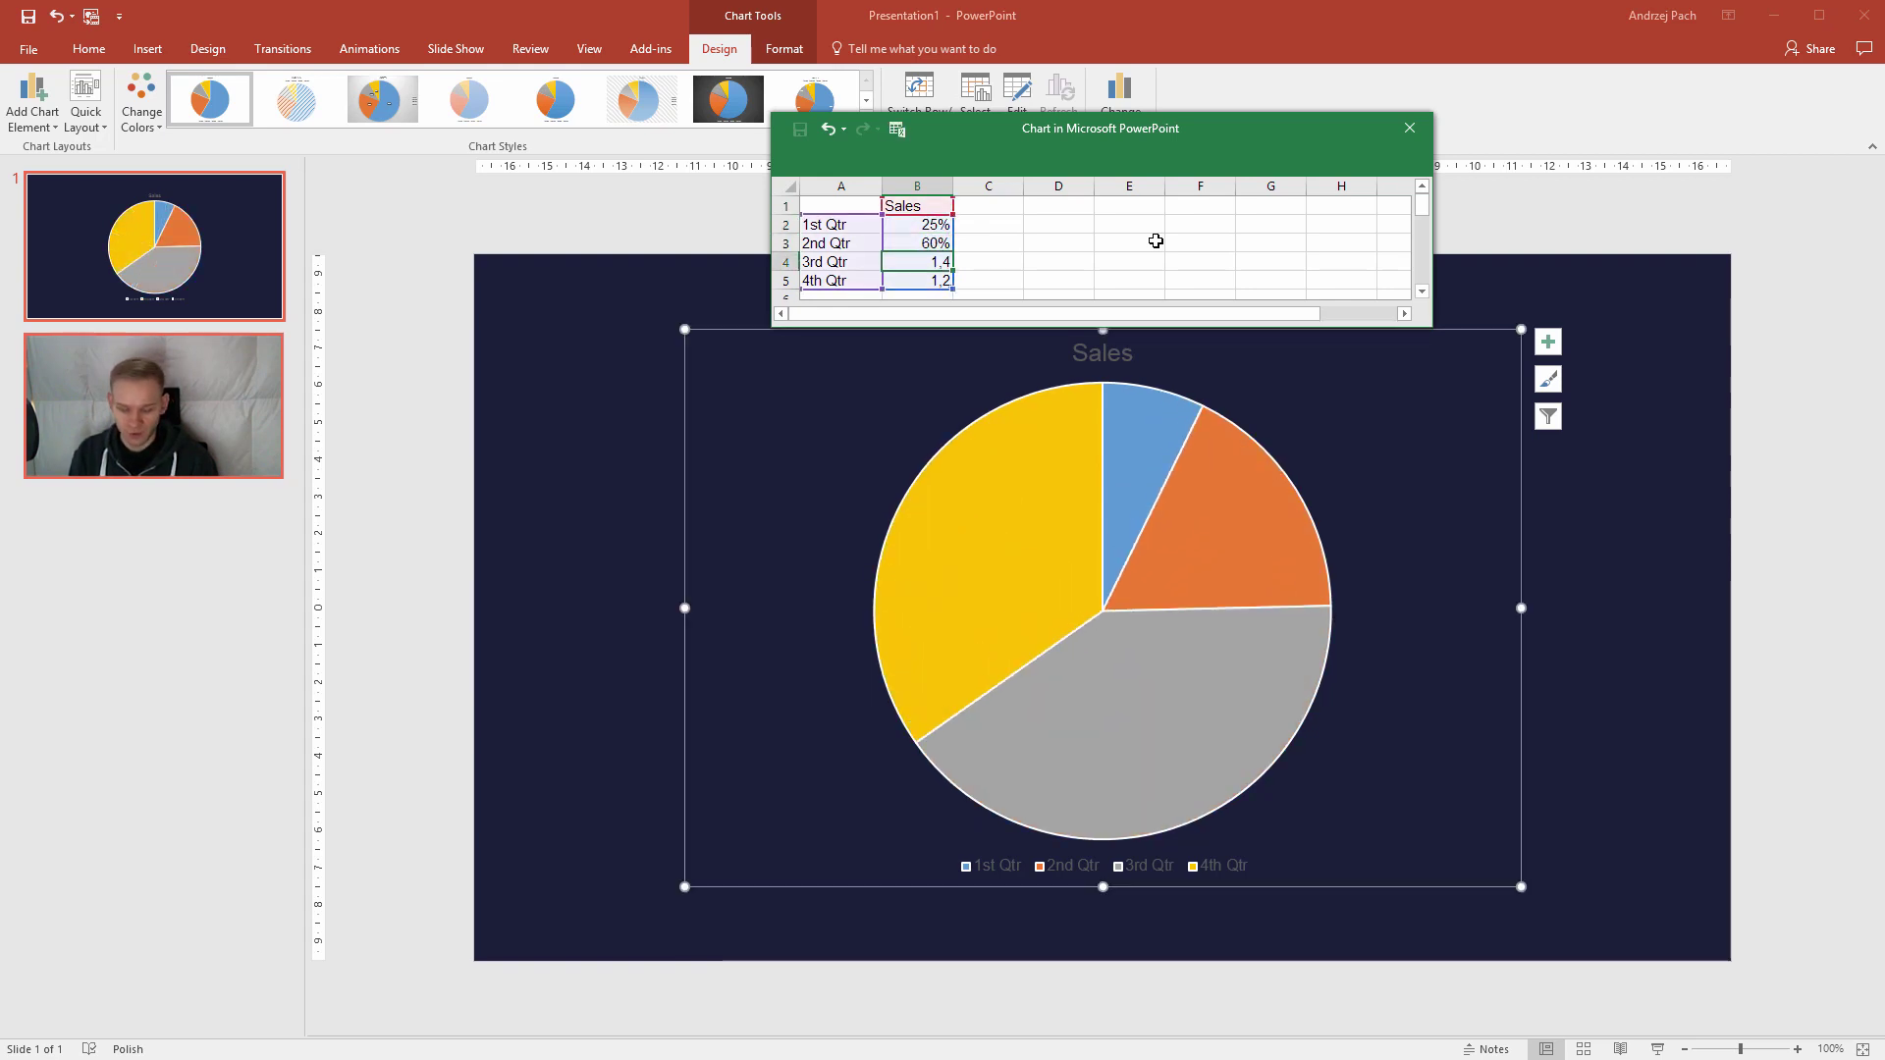
pyautogui.write('5%')
pyautogui.press('Return')
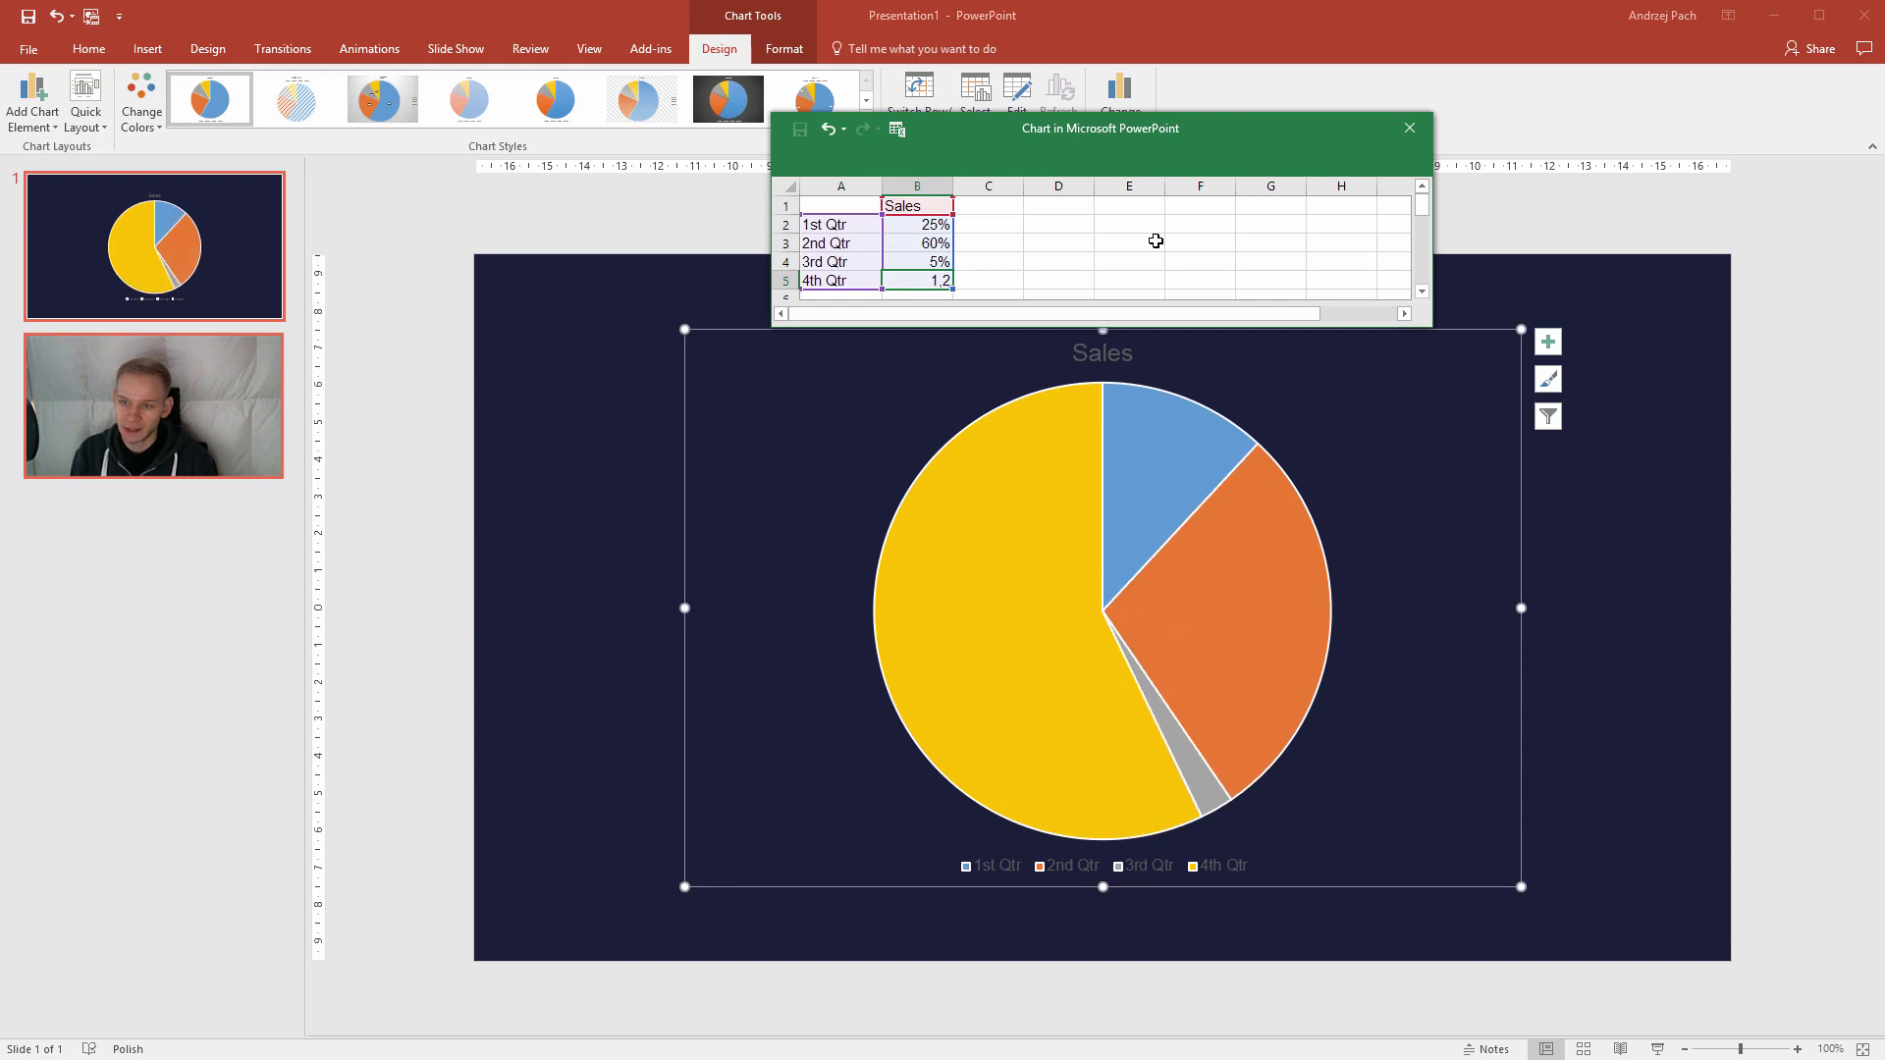
pyautogui.write('10')
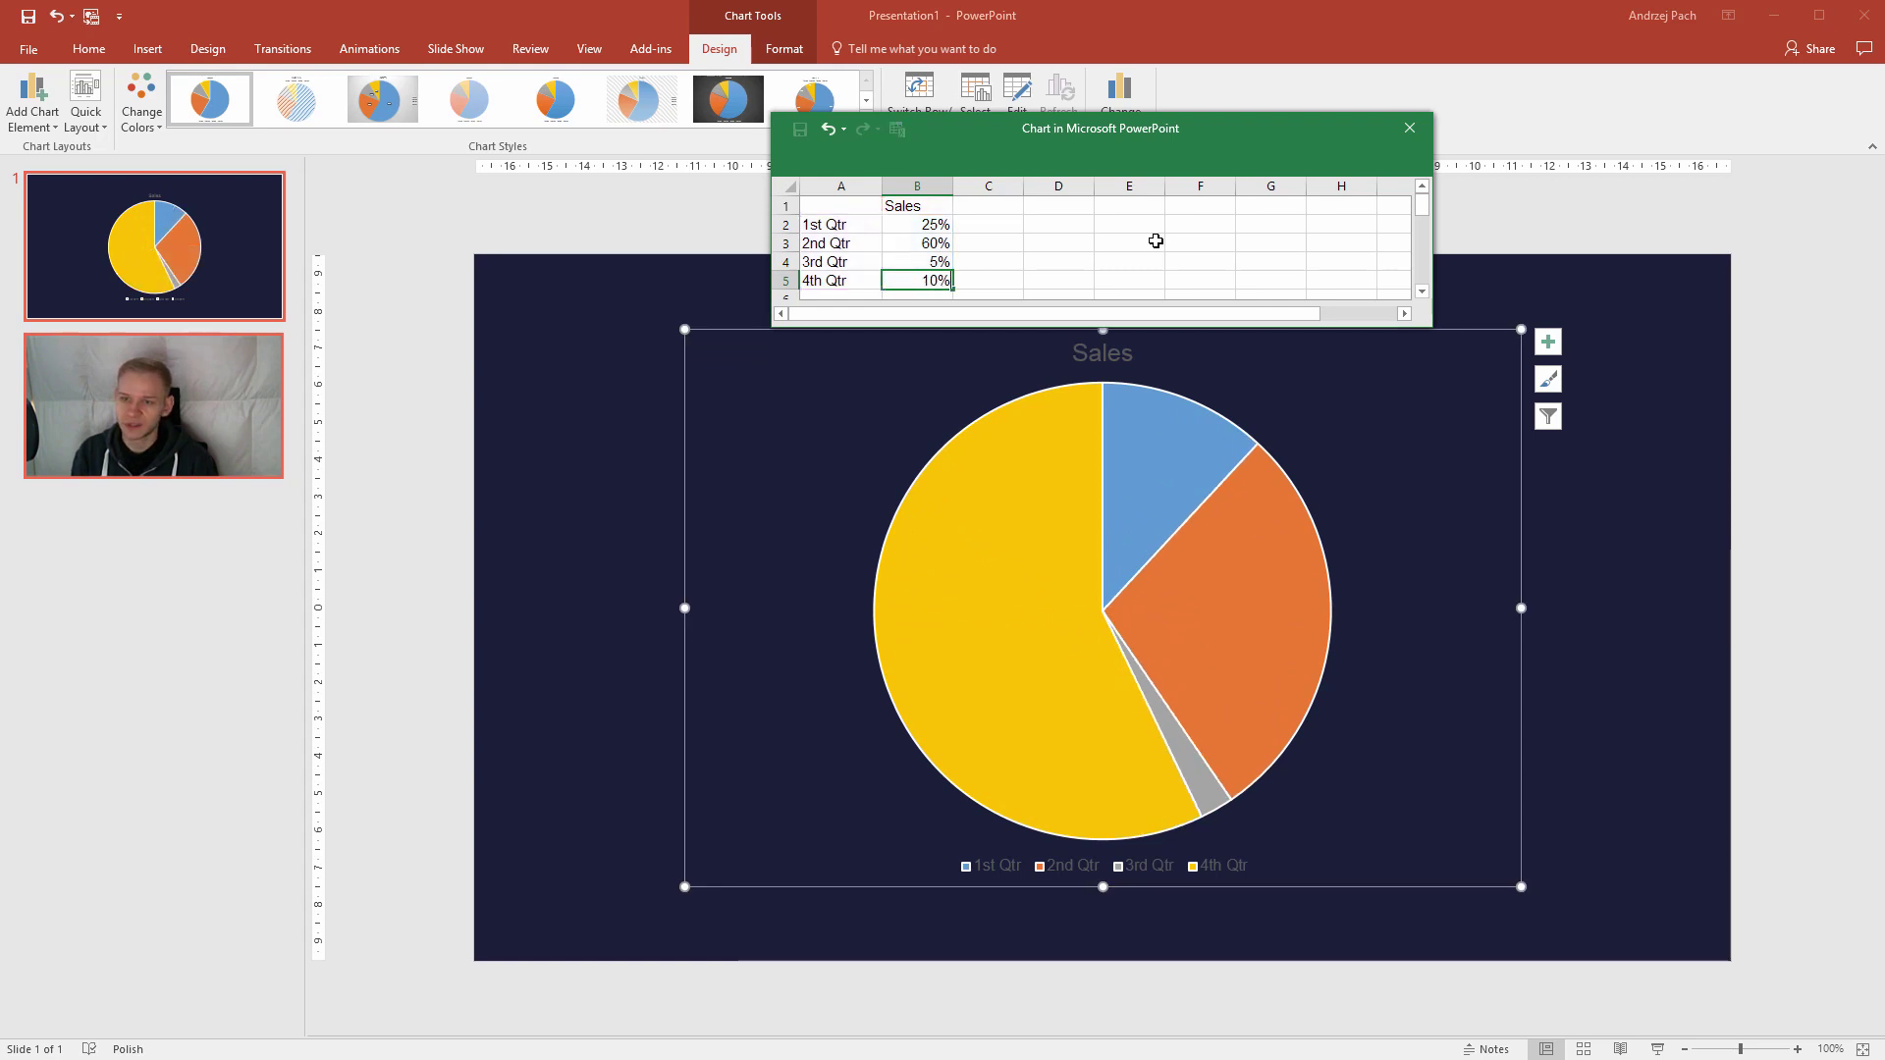
pyautogui.write('%')
pyautogui.press('Return')
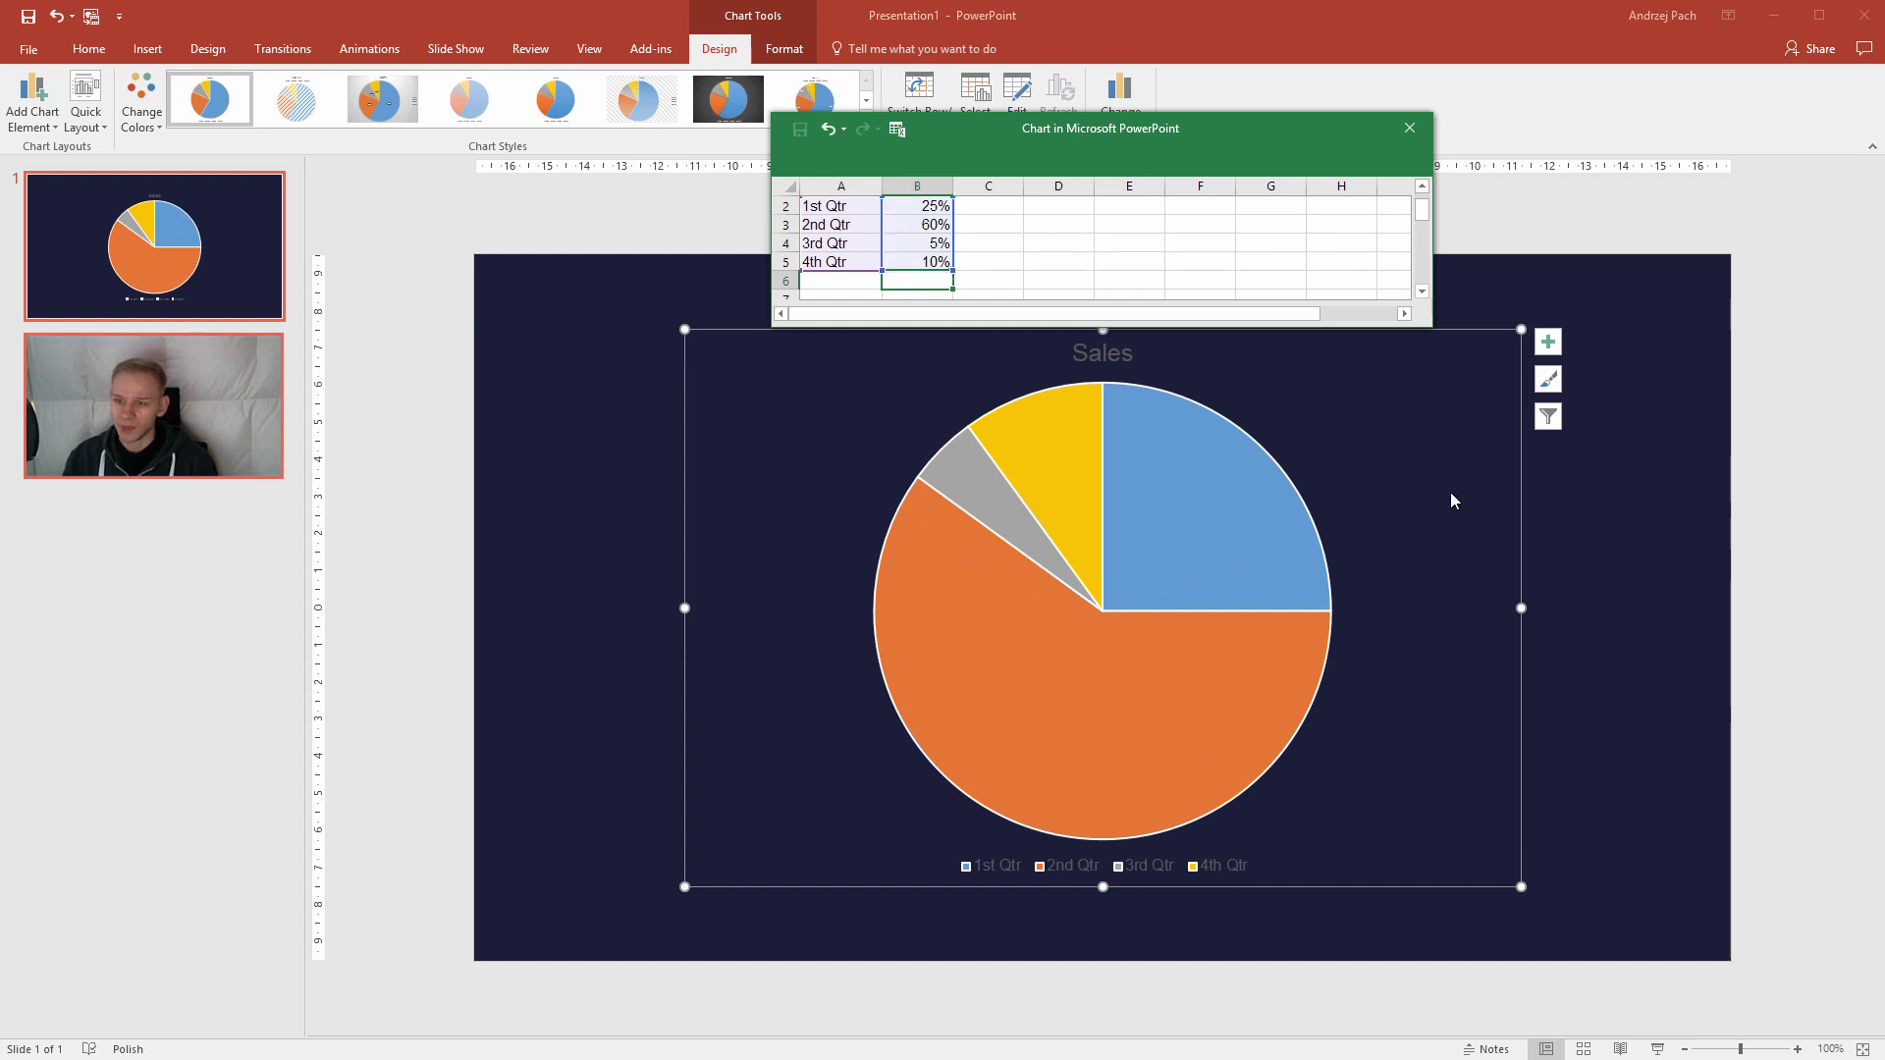
# - Close the chart's data sheet window
pyautogui.doubleClick(1457, 339)
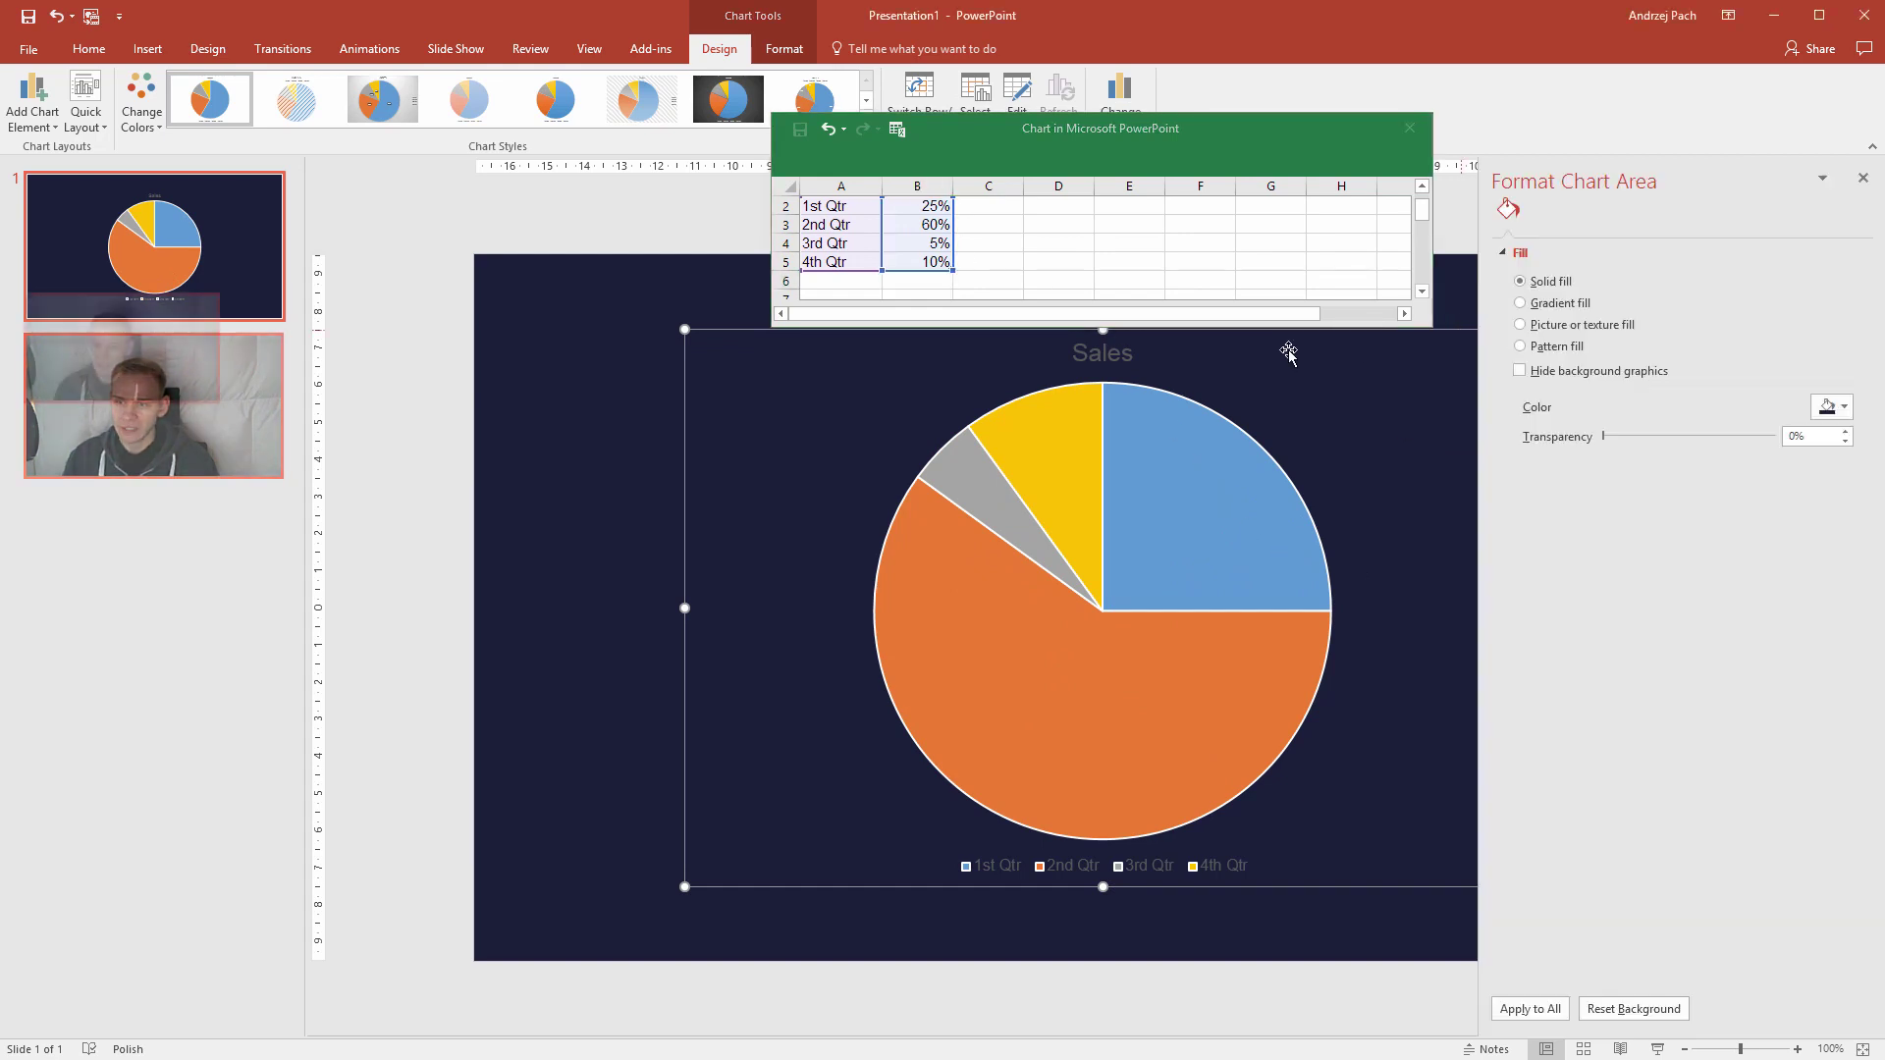
pyautogui.click(1420, 457)
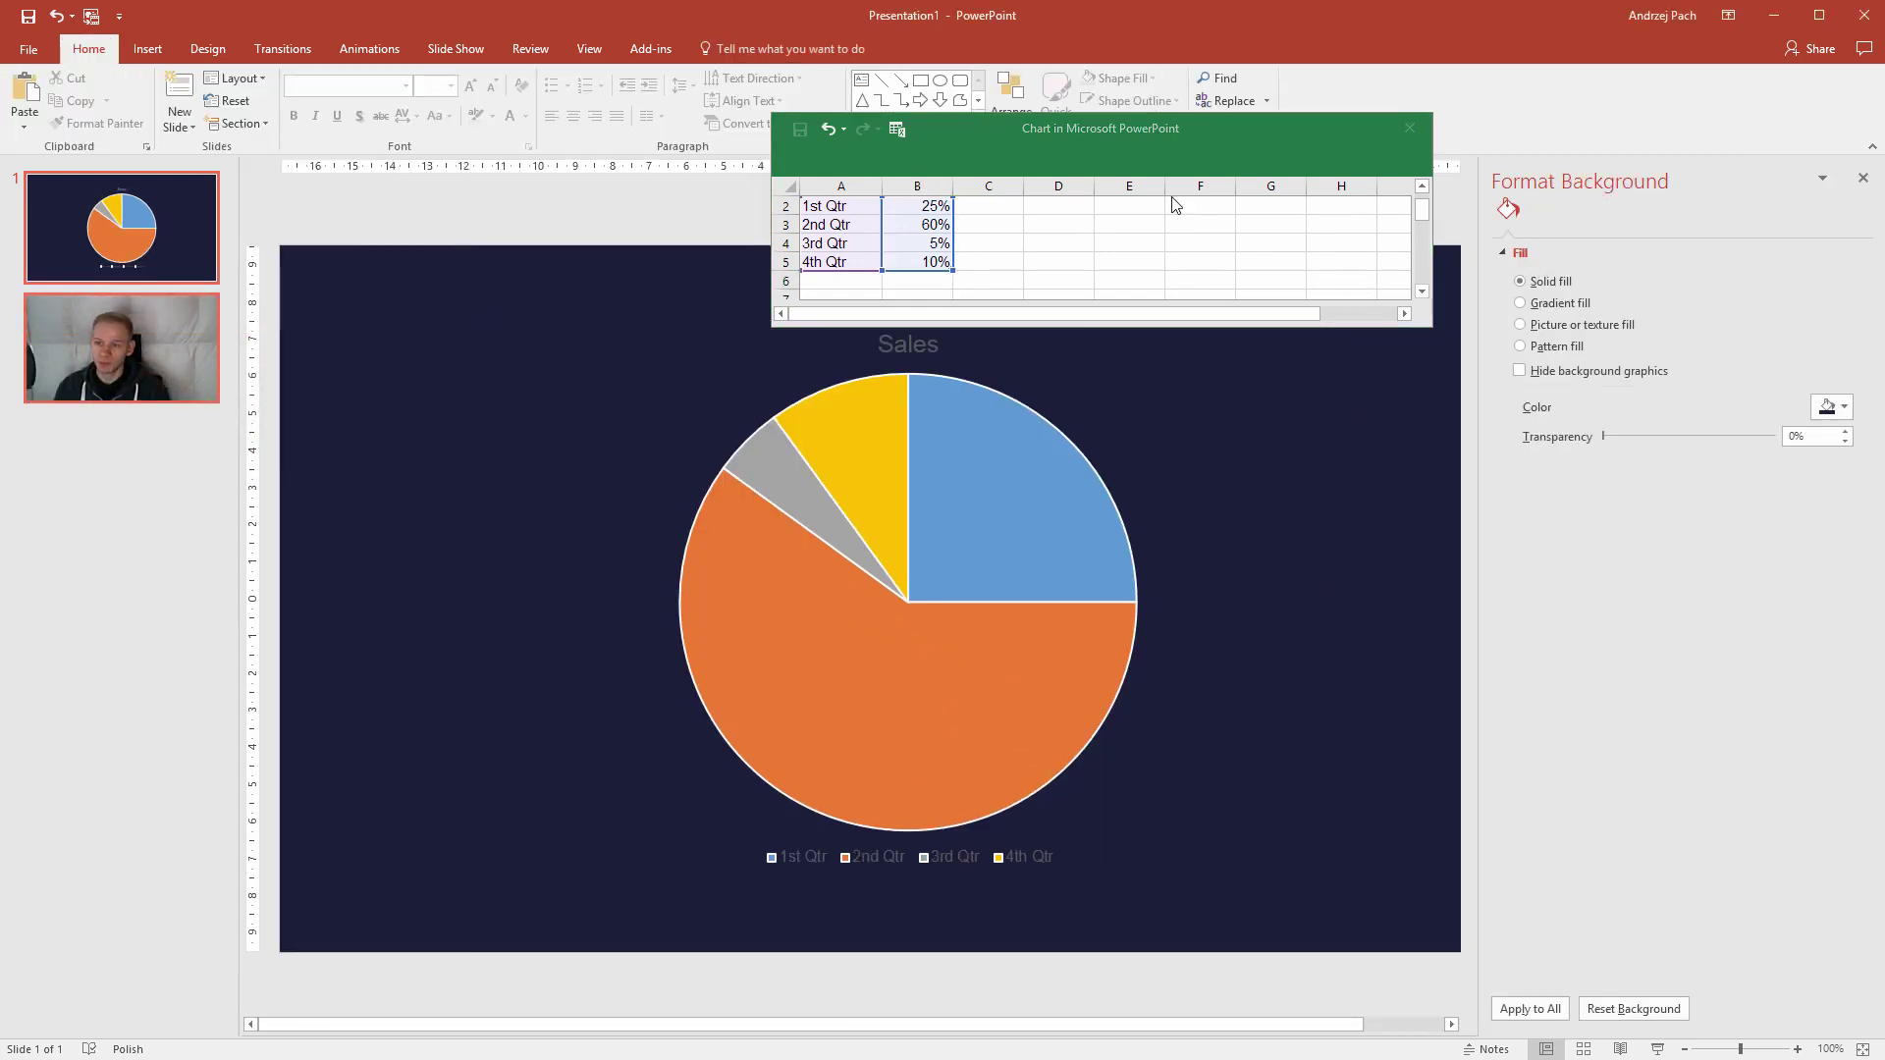
pyautogui.click(1116, 133)
pyautogui.click(1409, 130)
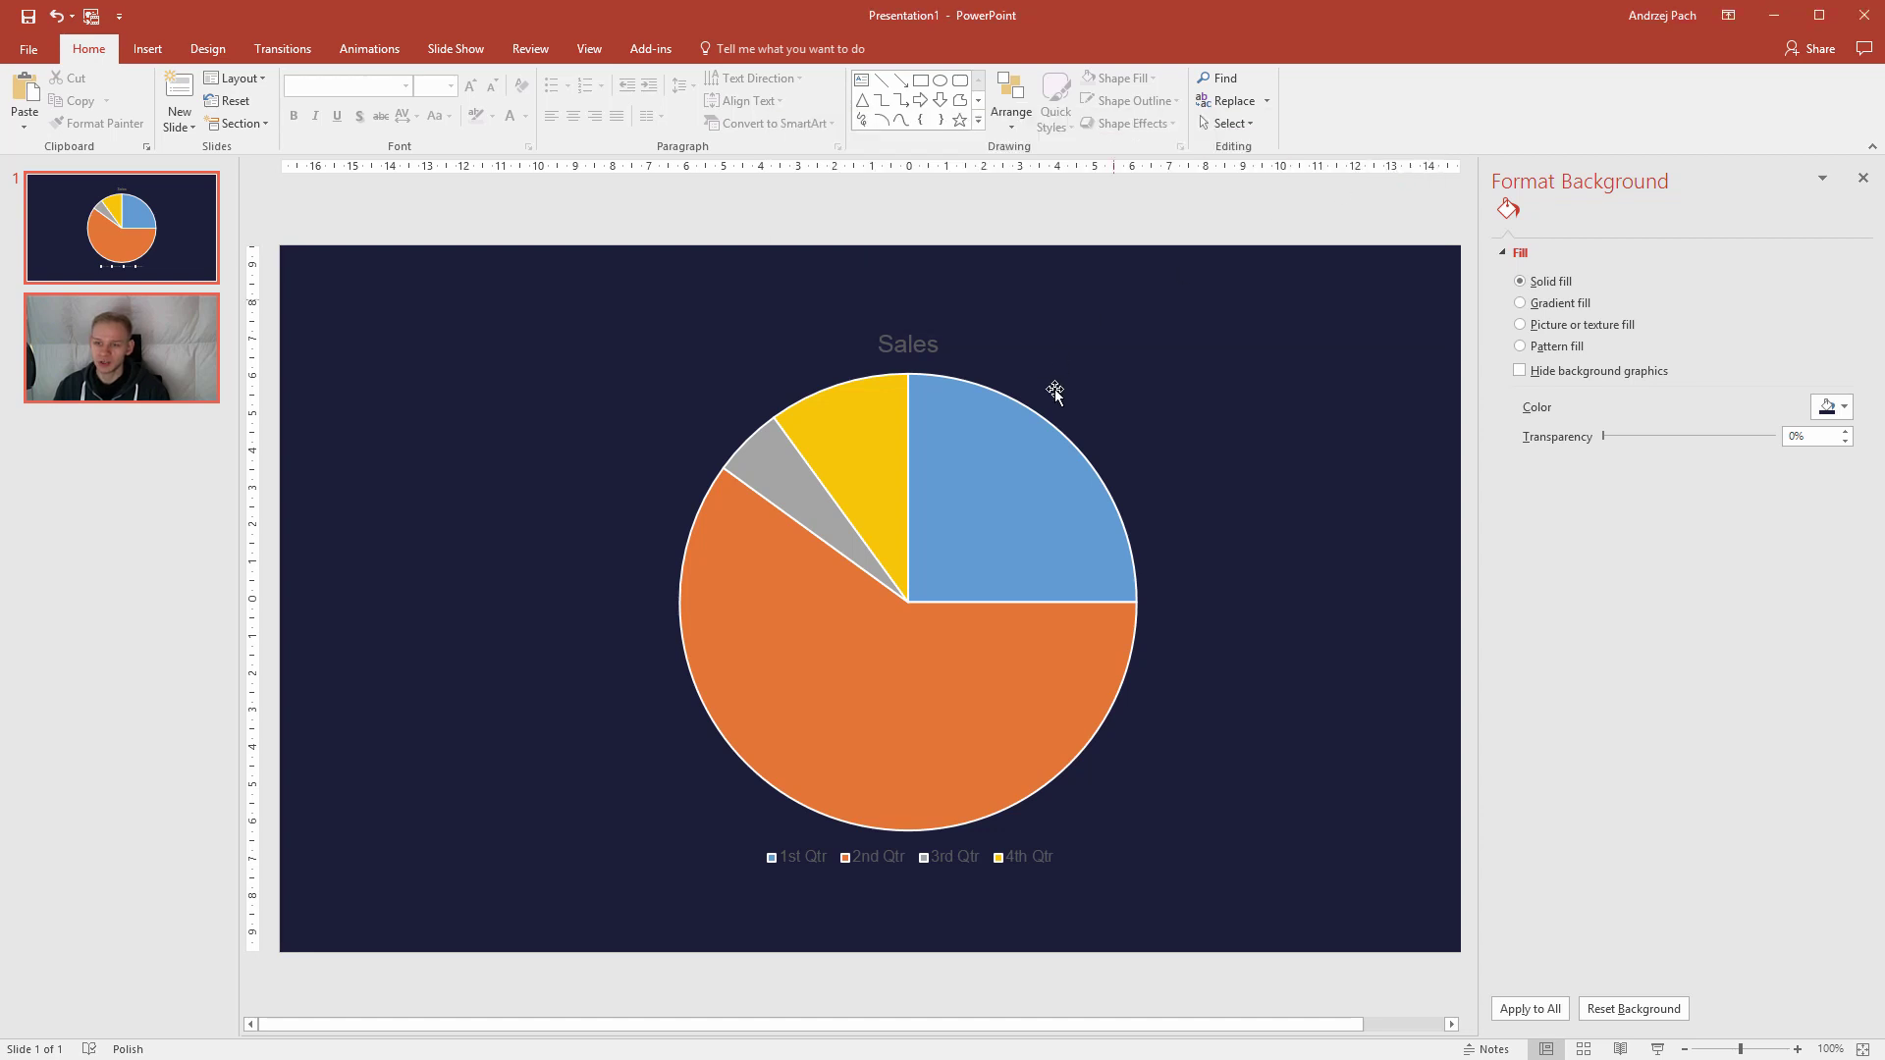
# - Move the pie toward the slide's left and delete the Sales chart title
pyautogui.doubleClick(950, 374)
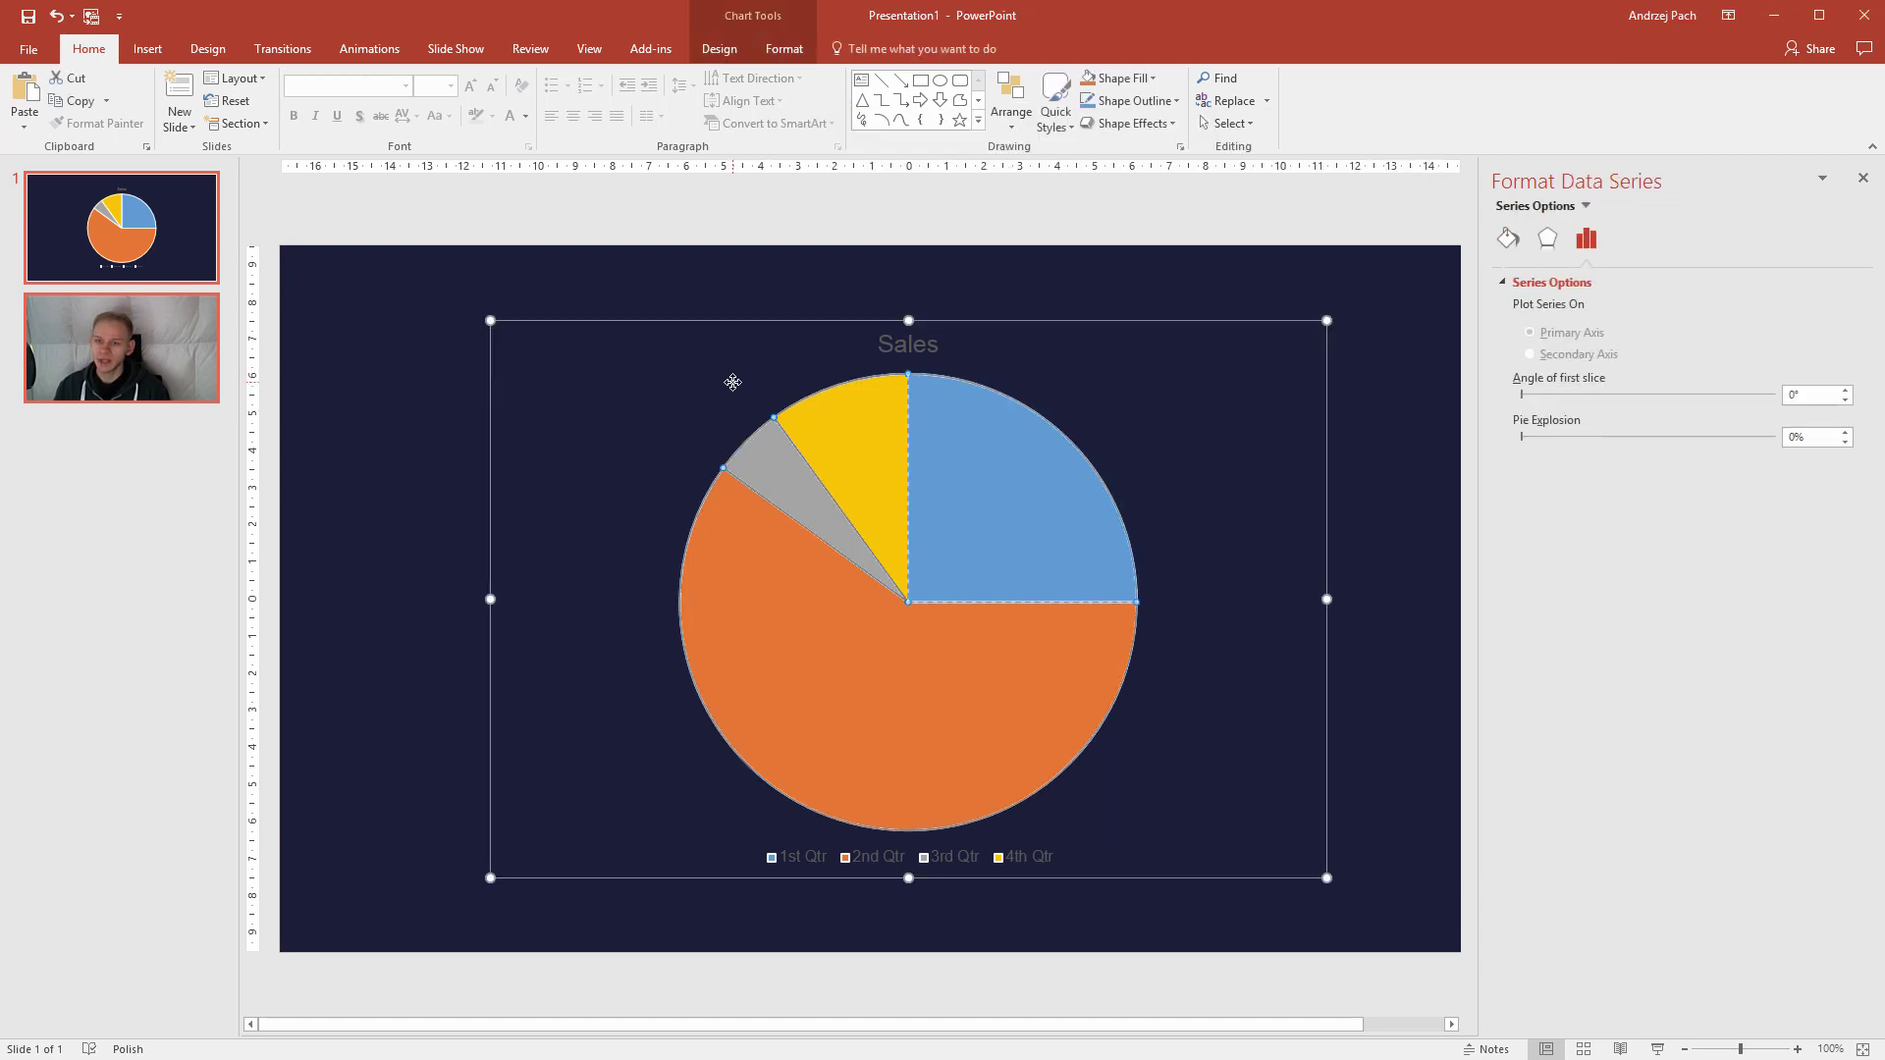
pyautogui.moveTo(765, 319); pyautogui.dragTo(569, 312)
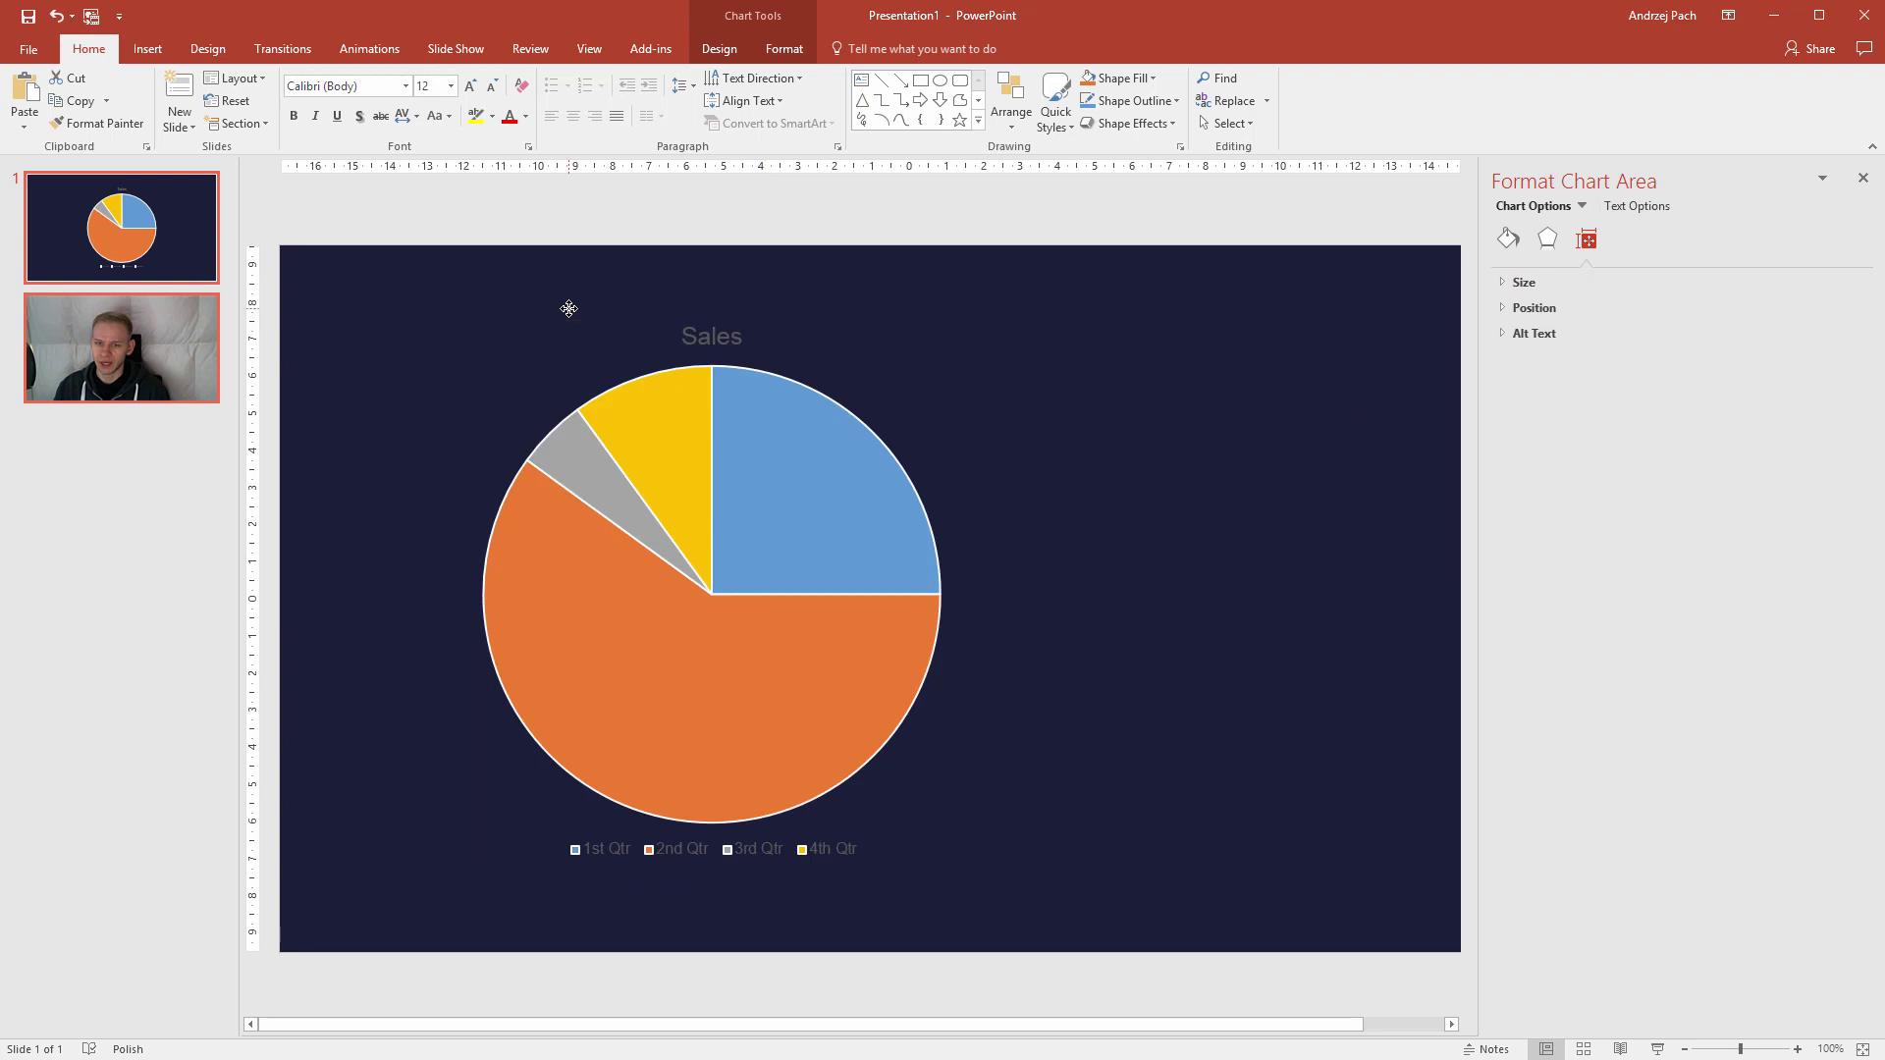
pyautogui.click(735, 331)
pyautogui.press('Delete')
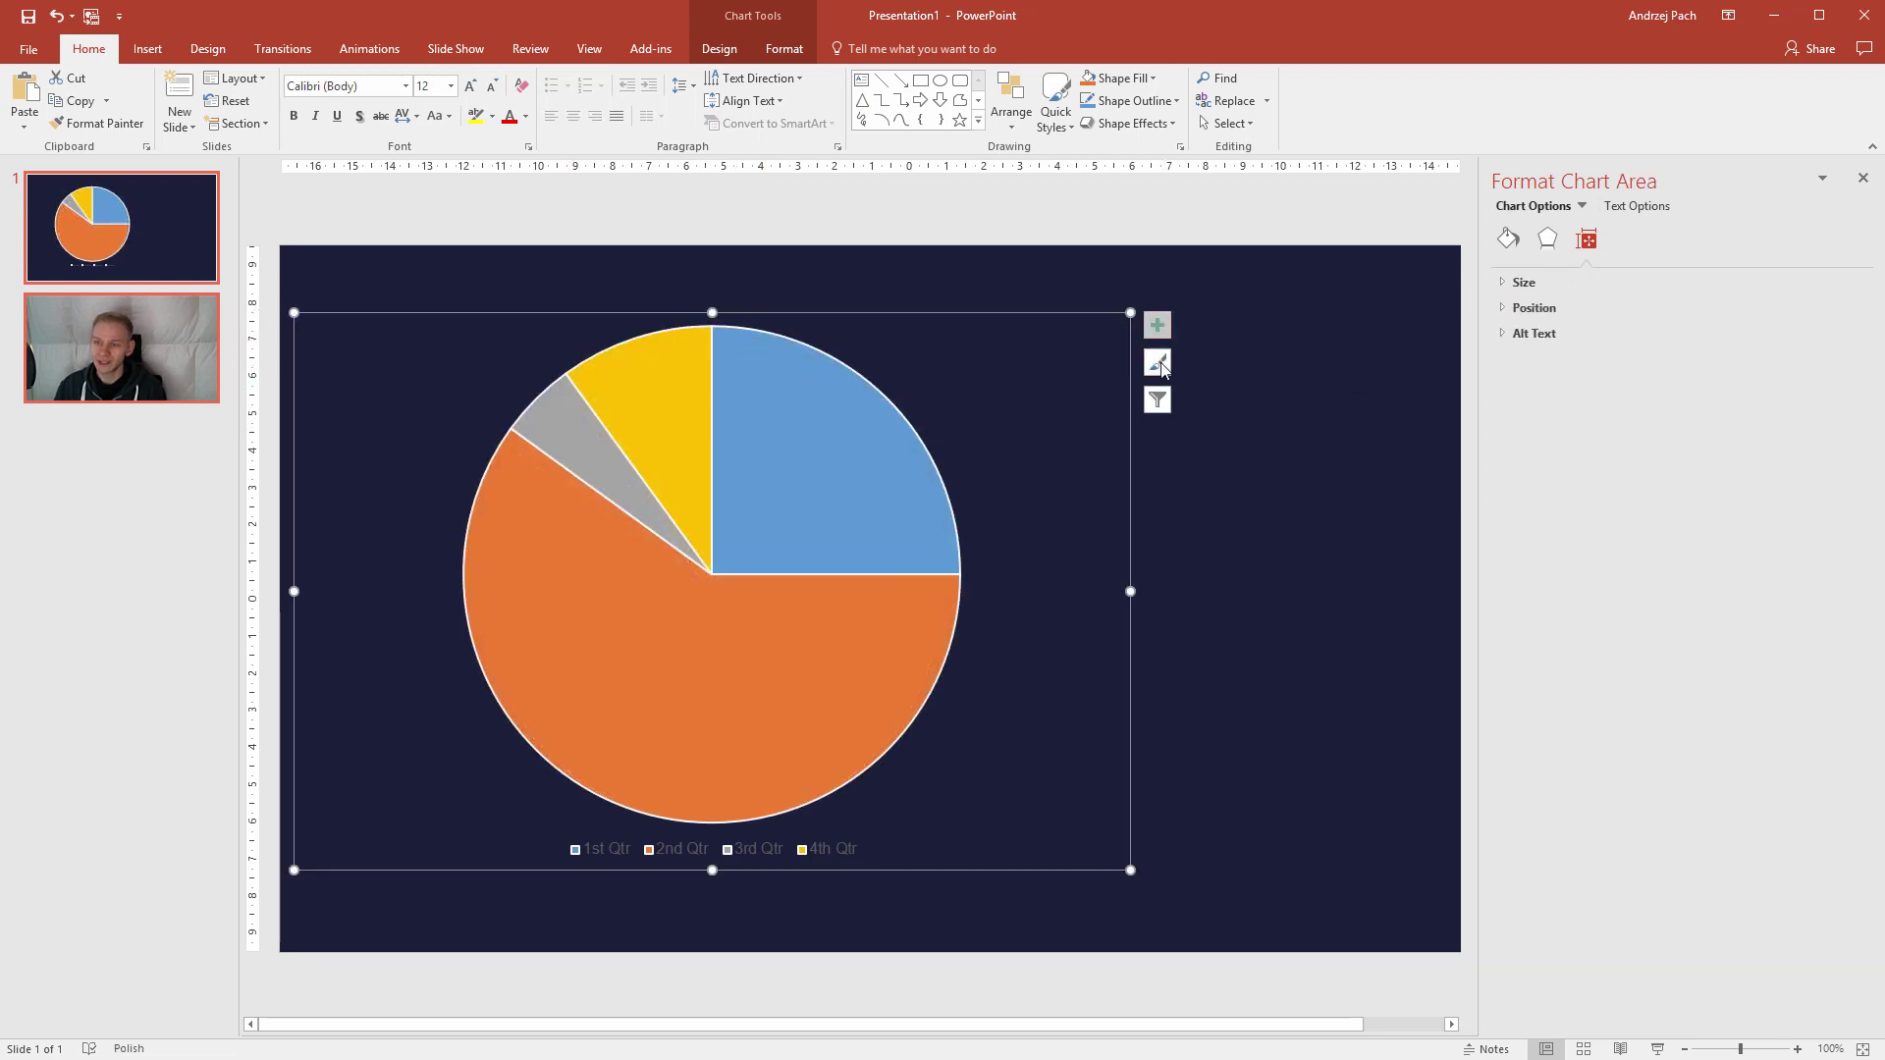
# - Turn off the chart legend and add Inside End data labels showing each slice's percentage
pyautogui.click(1158, 321)
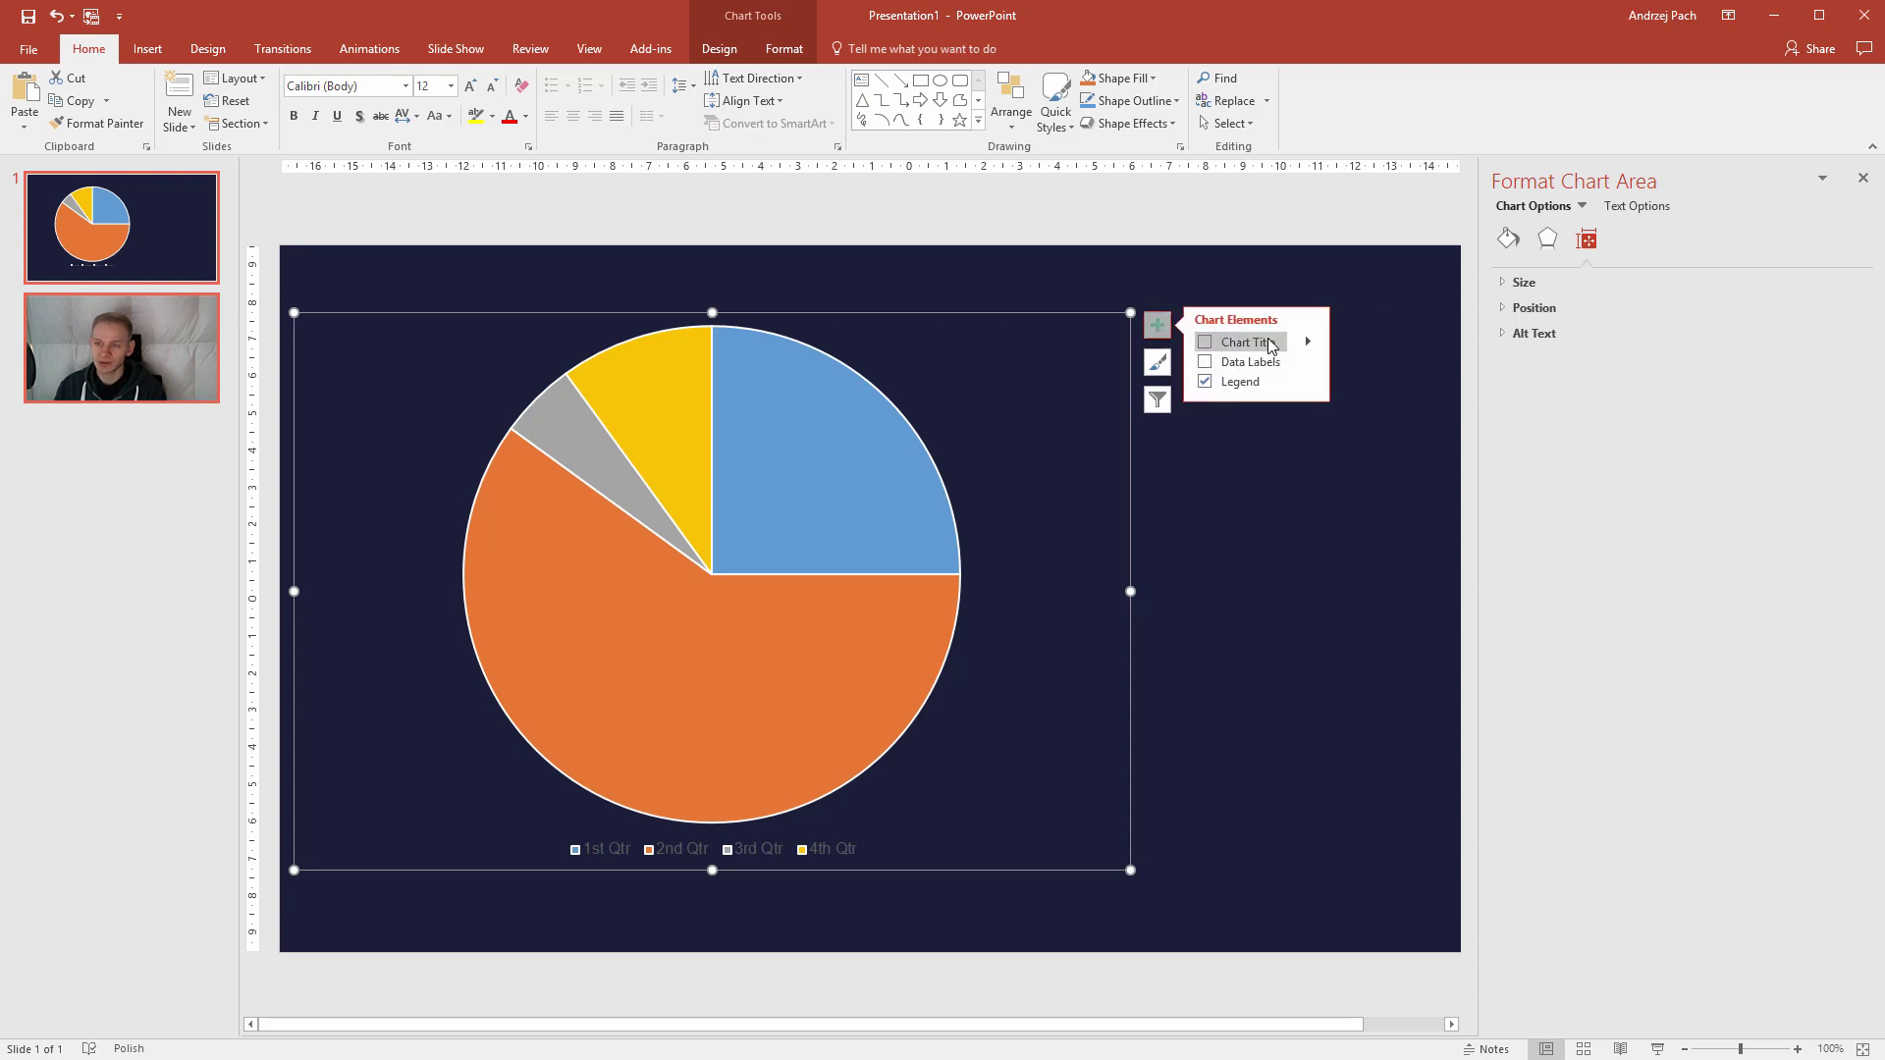
pyautogui.click(1307, 349)
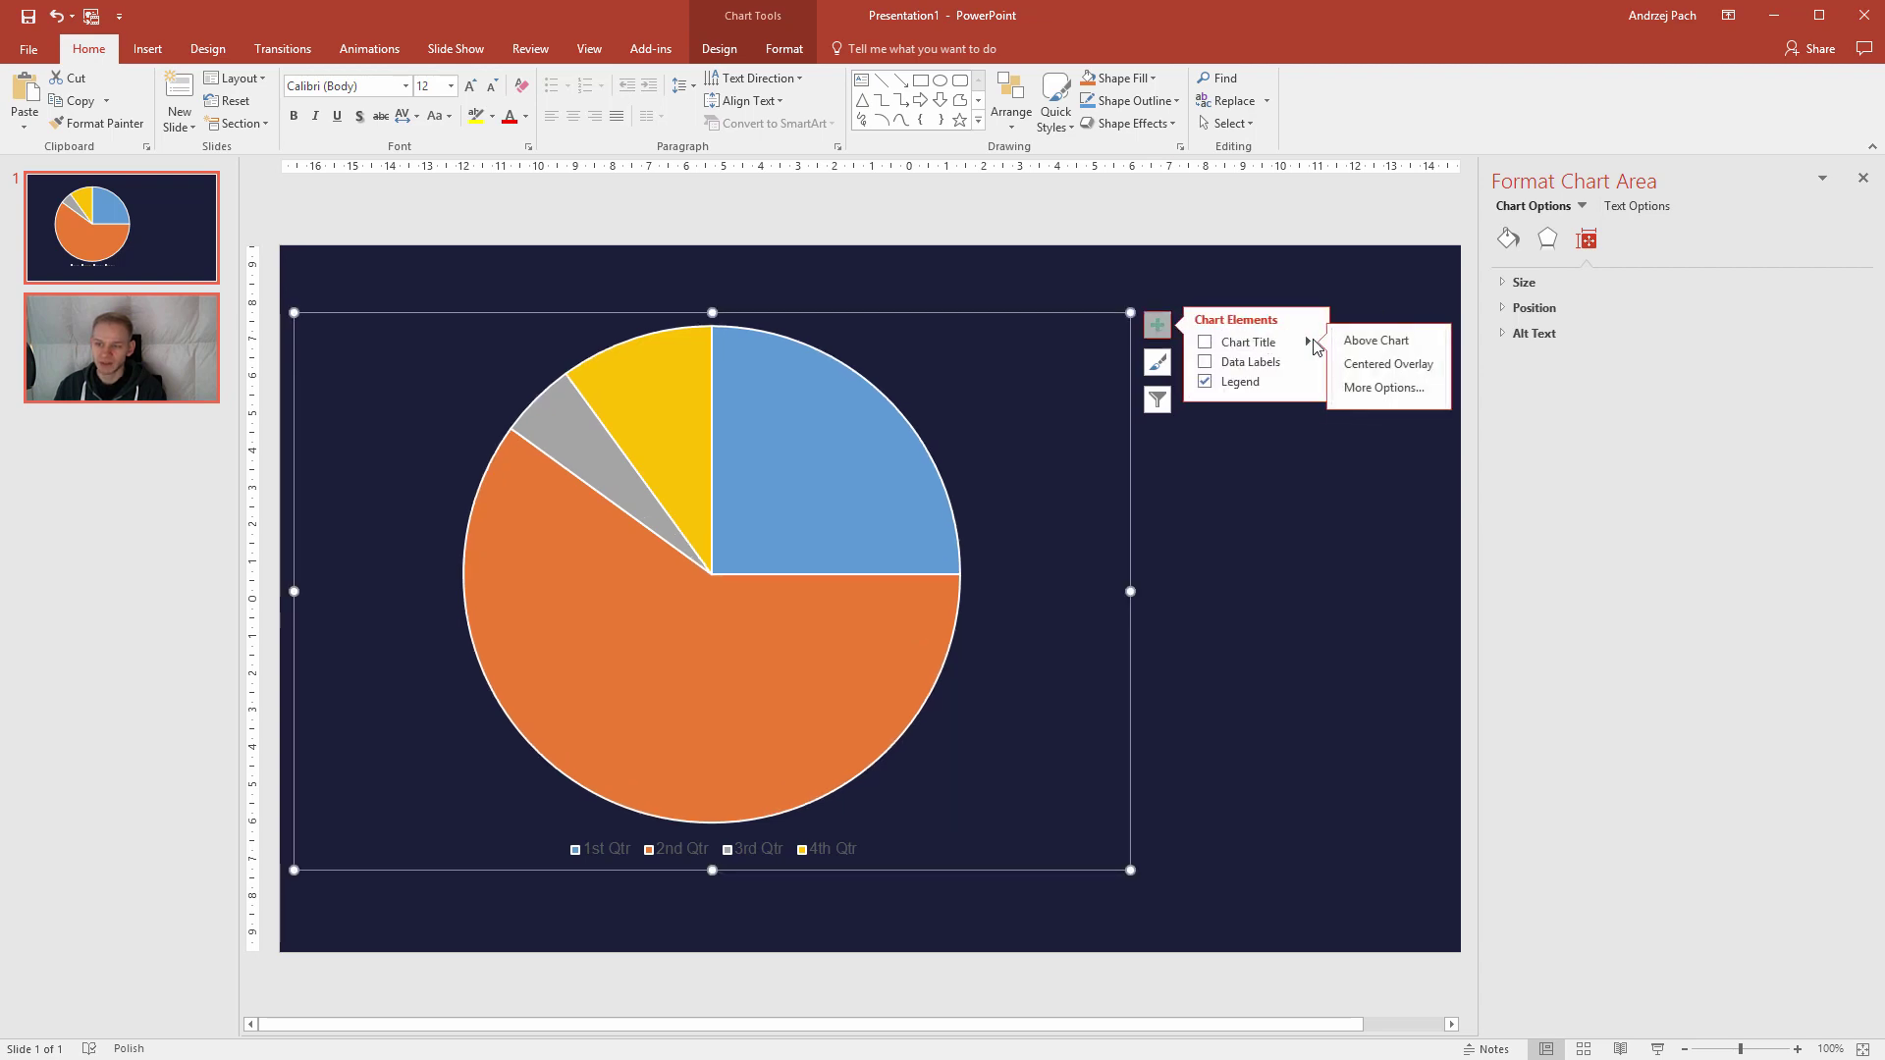
pyautogui.click(1205, 382)
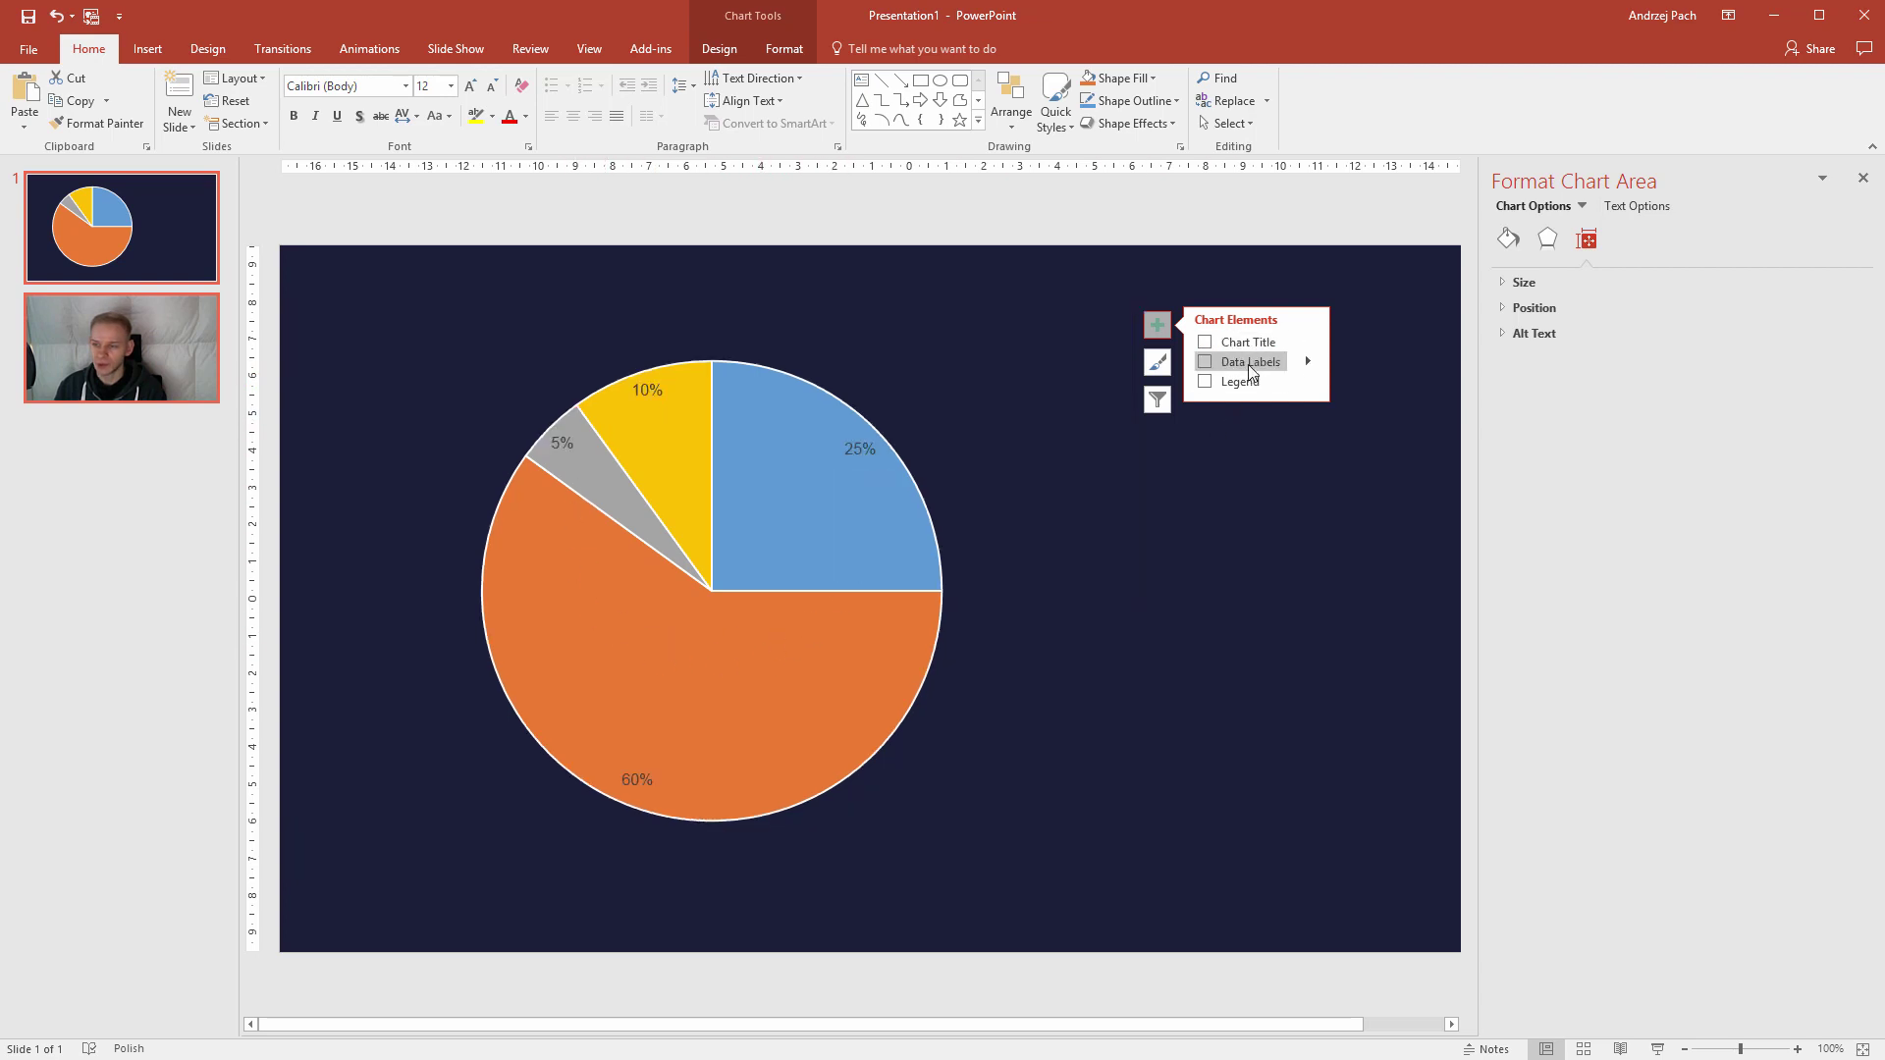
pyautogui.click(1312, 365)
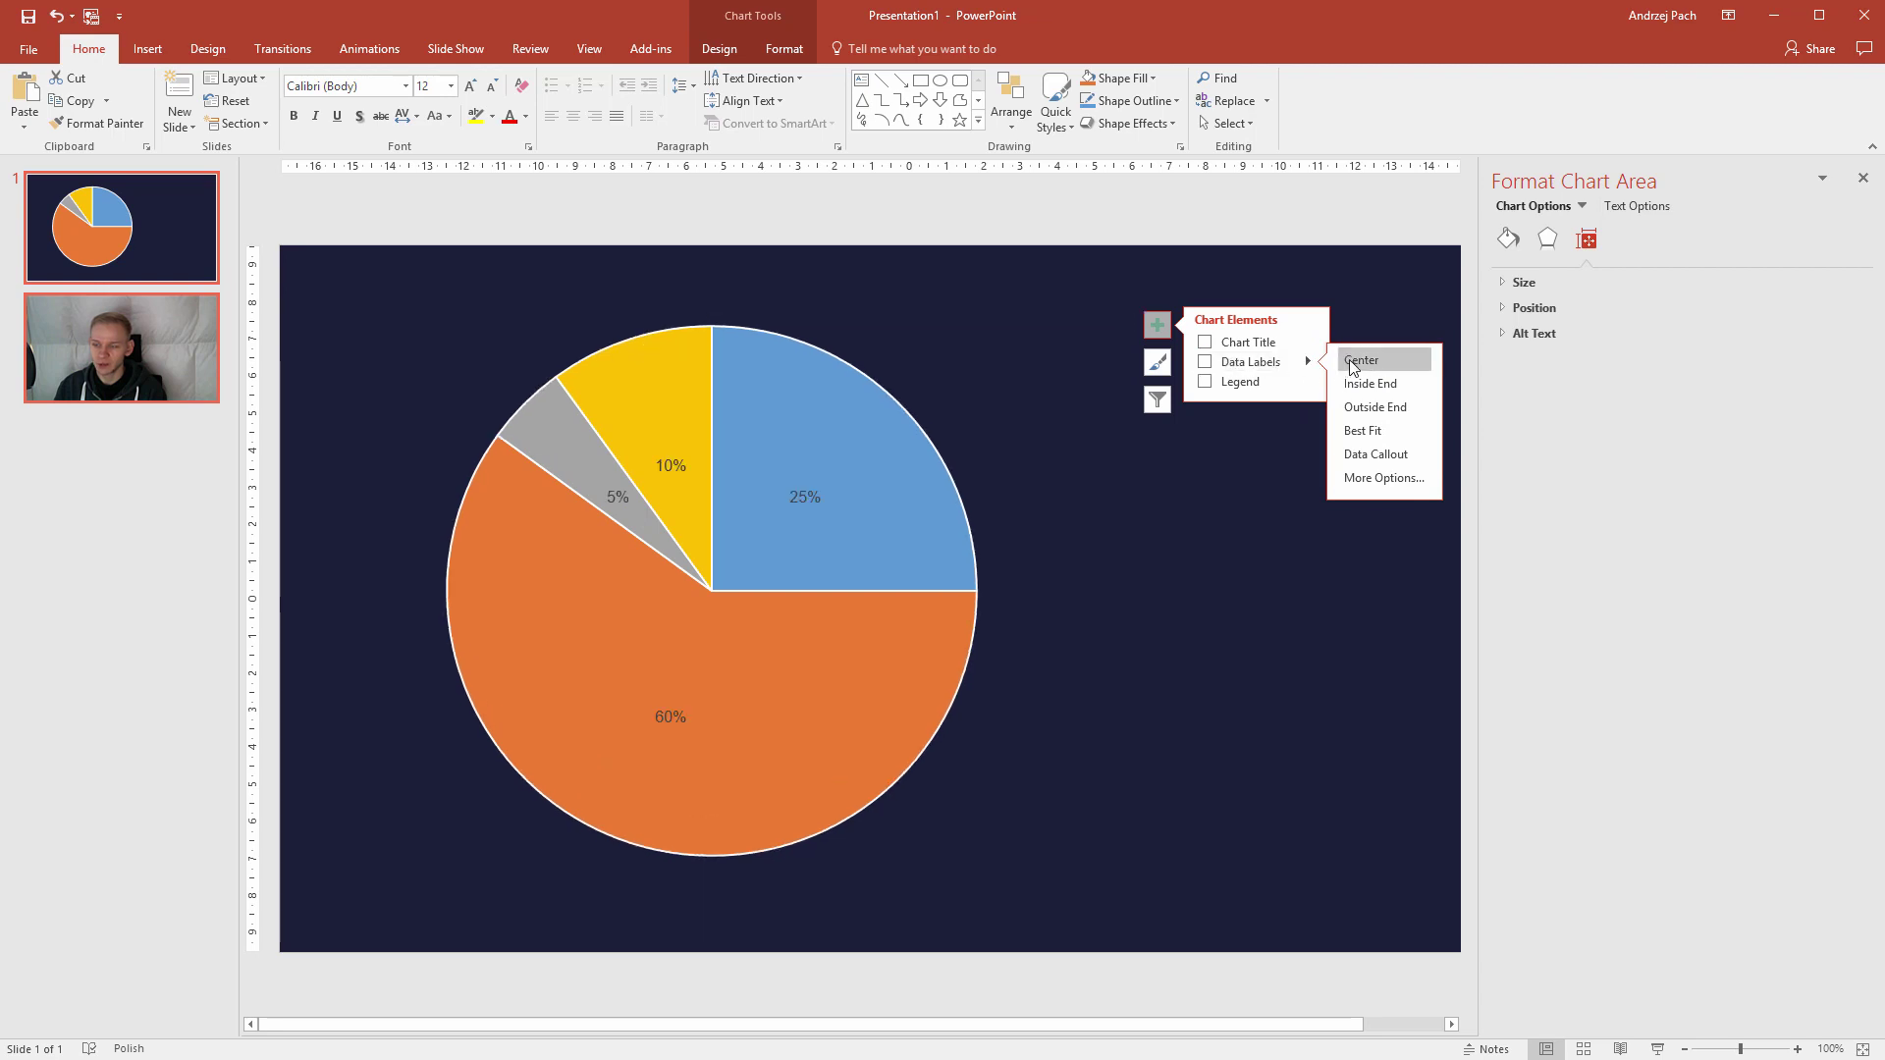
pyautogui.click(1405, 386)
pyautogui.click(1290, 538)
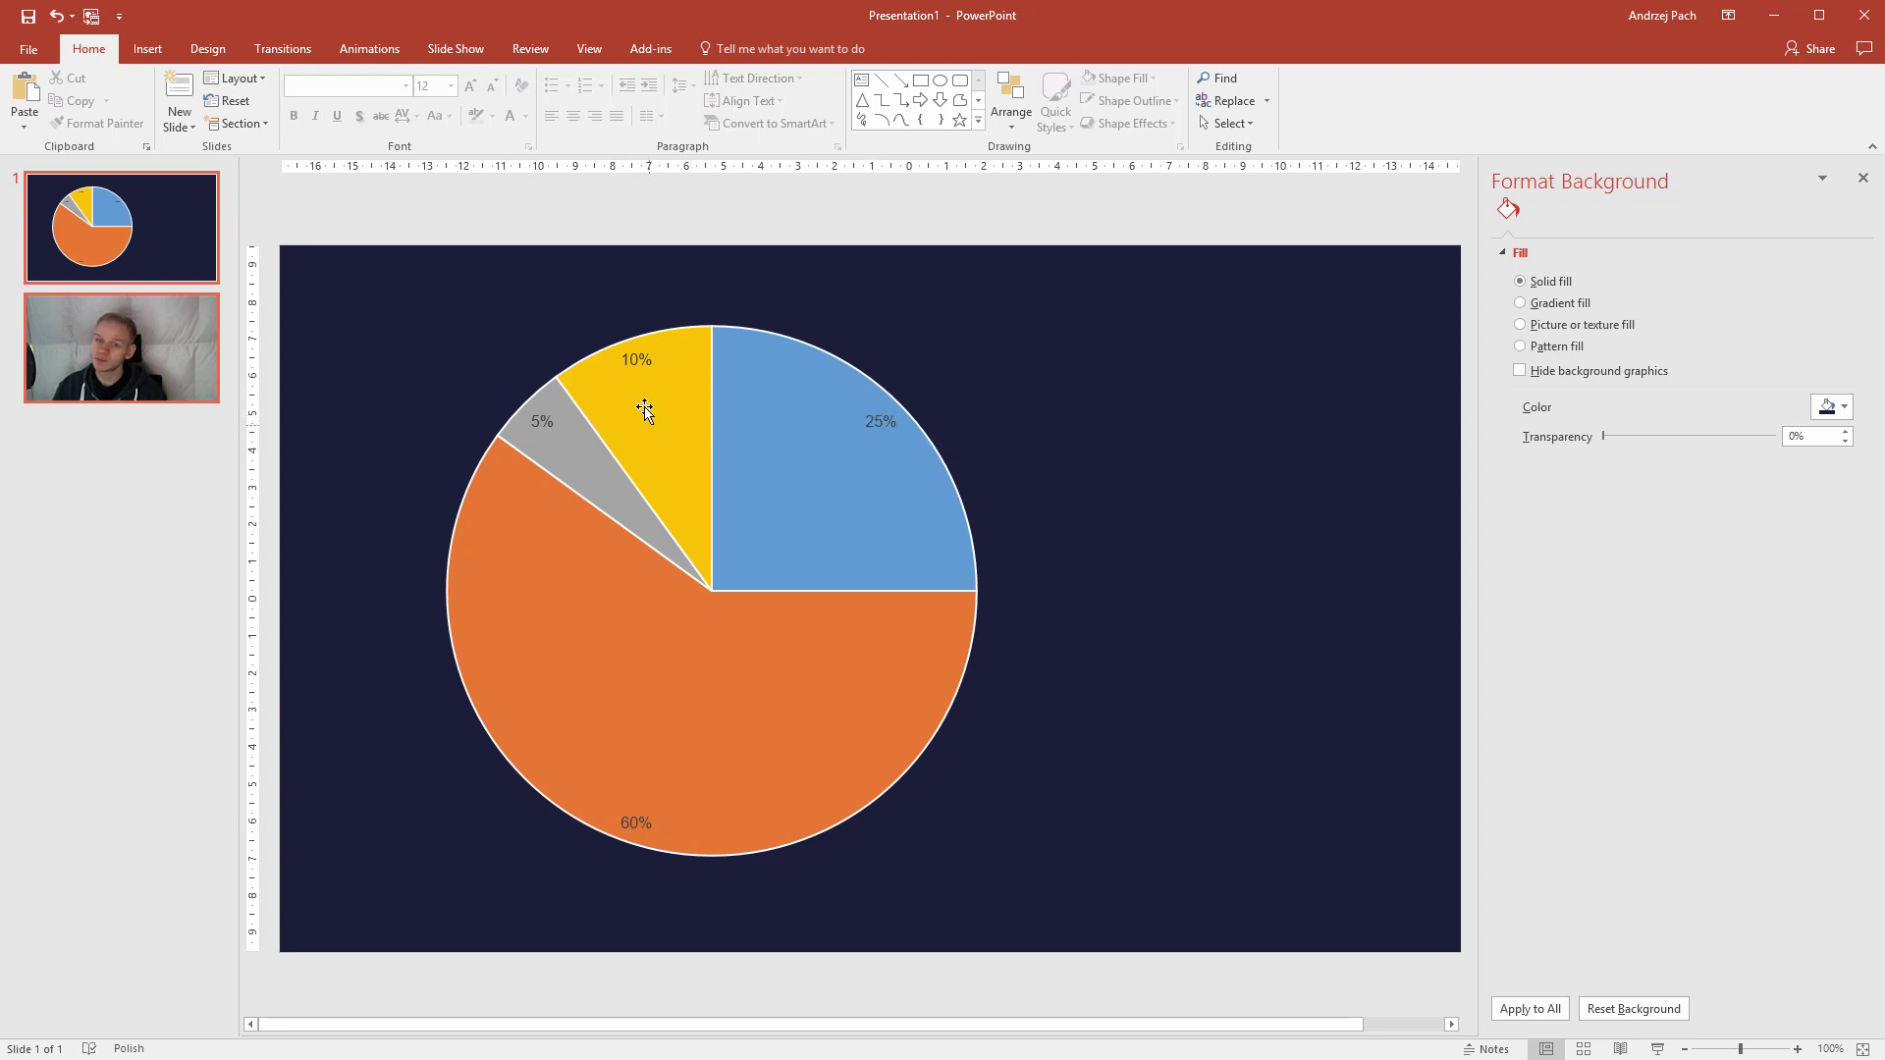
# - Drag the 10% and 5% labels outside the pie next to their small slices
pyautogui.click(638, 355)
pyautogui.click(640, 351)
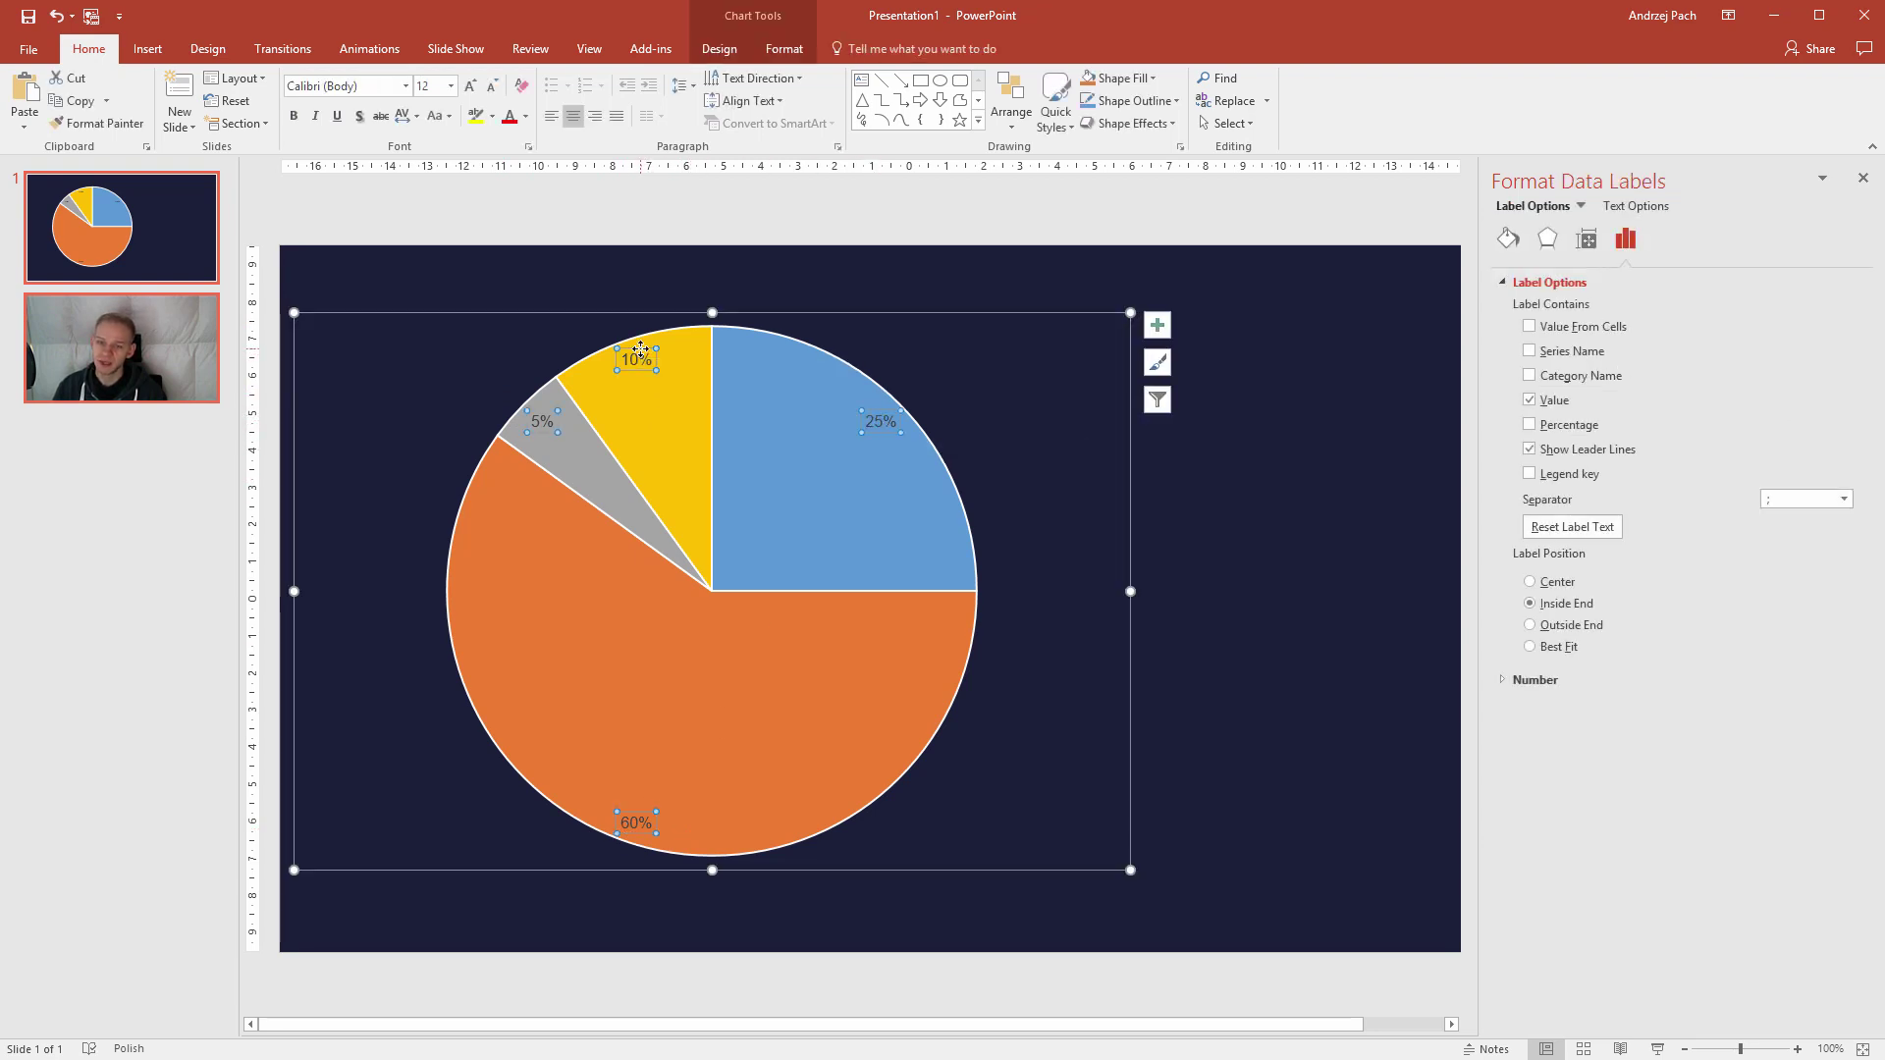
pyautogui.moveTo(640, 351); pyautogui.dragTo(620, 310)
pyautogui.click(538, 421)
pyautogui.moveTo(553, 405); pyautogui.dragTo(514, 370)
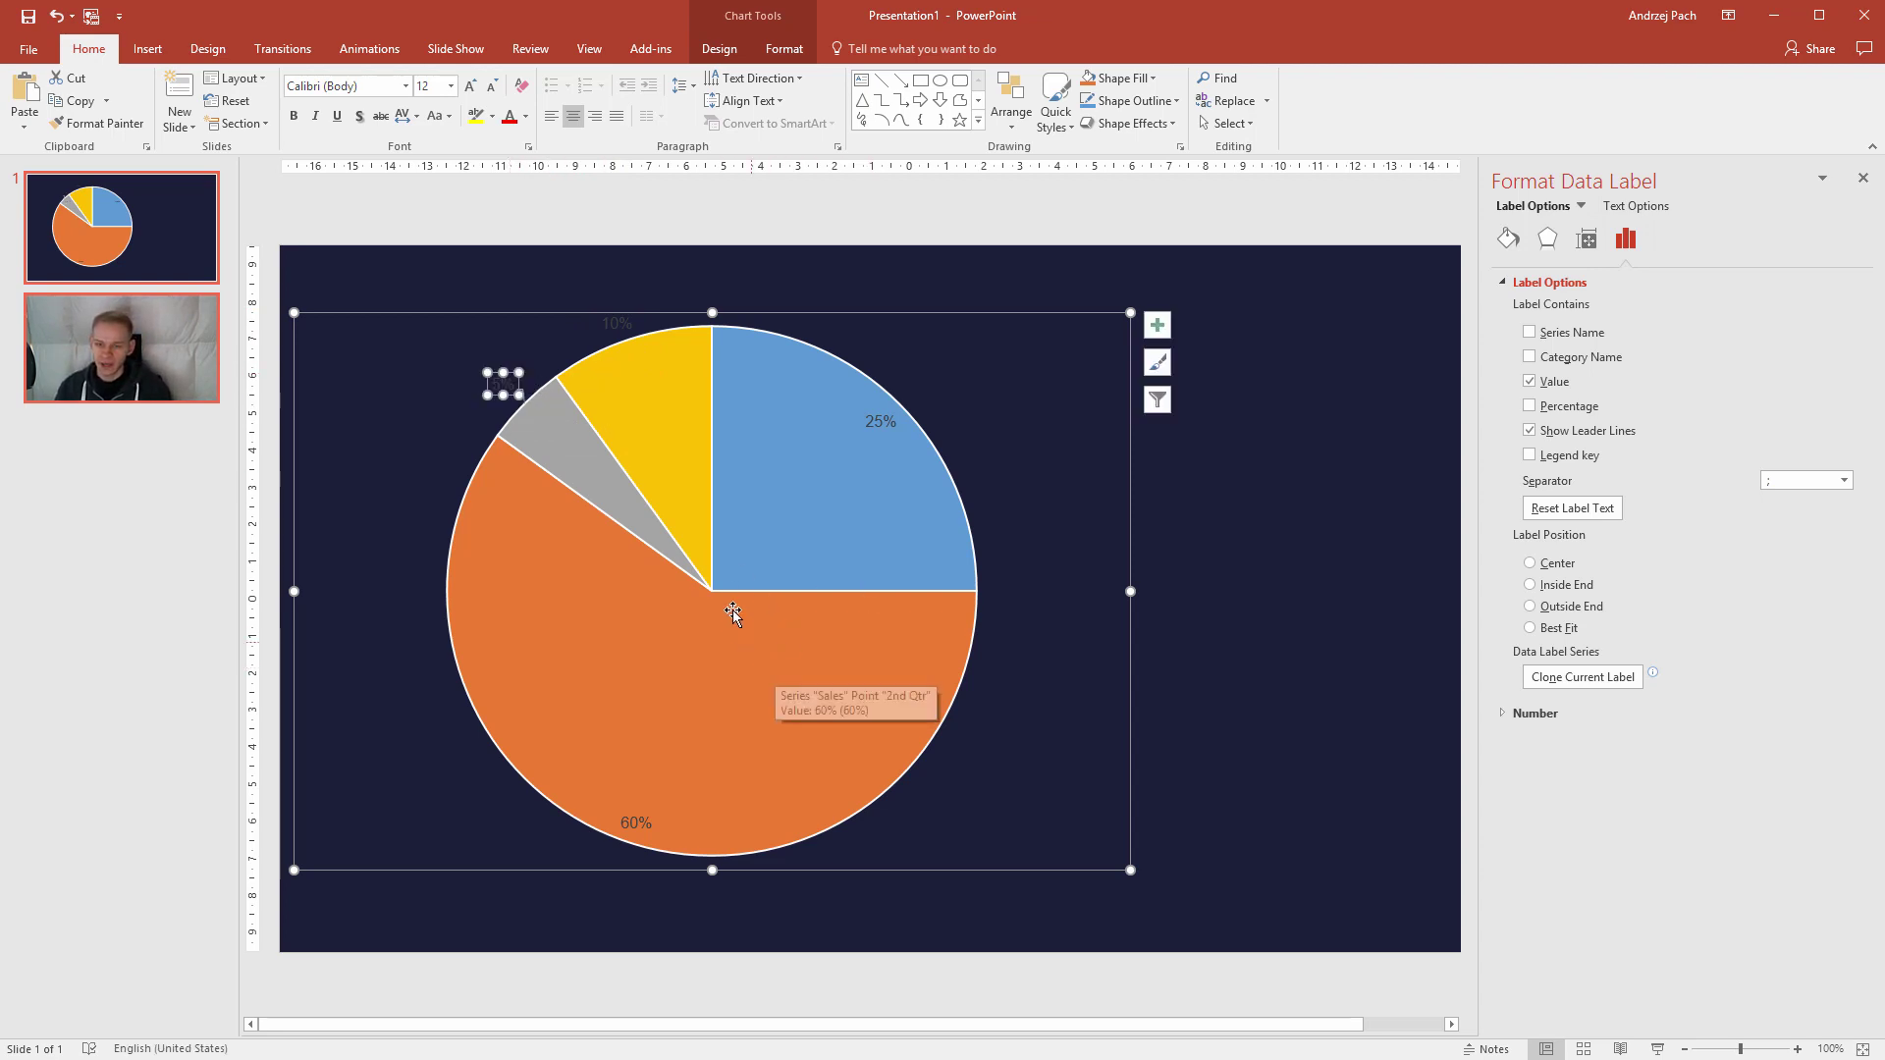
pyautogui.click(703, 324)
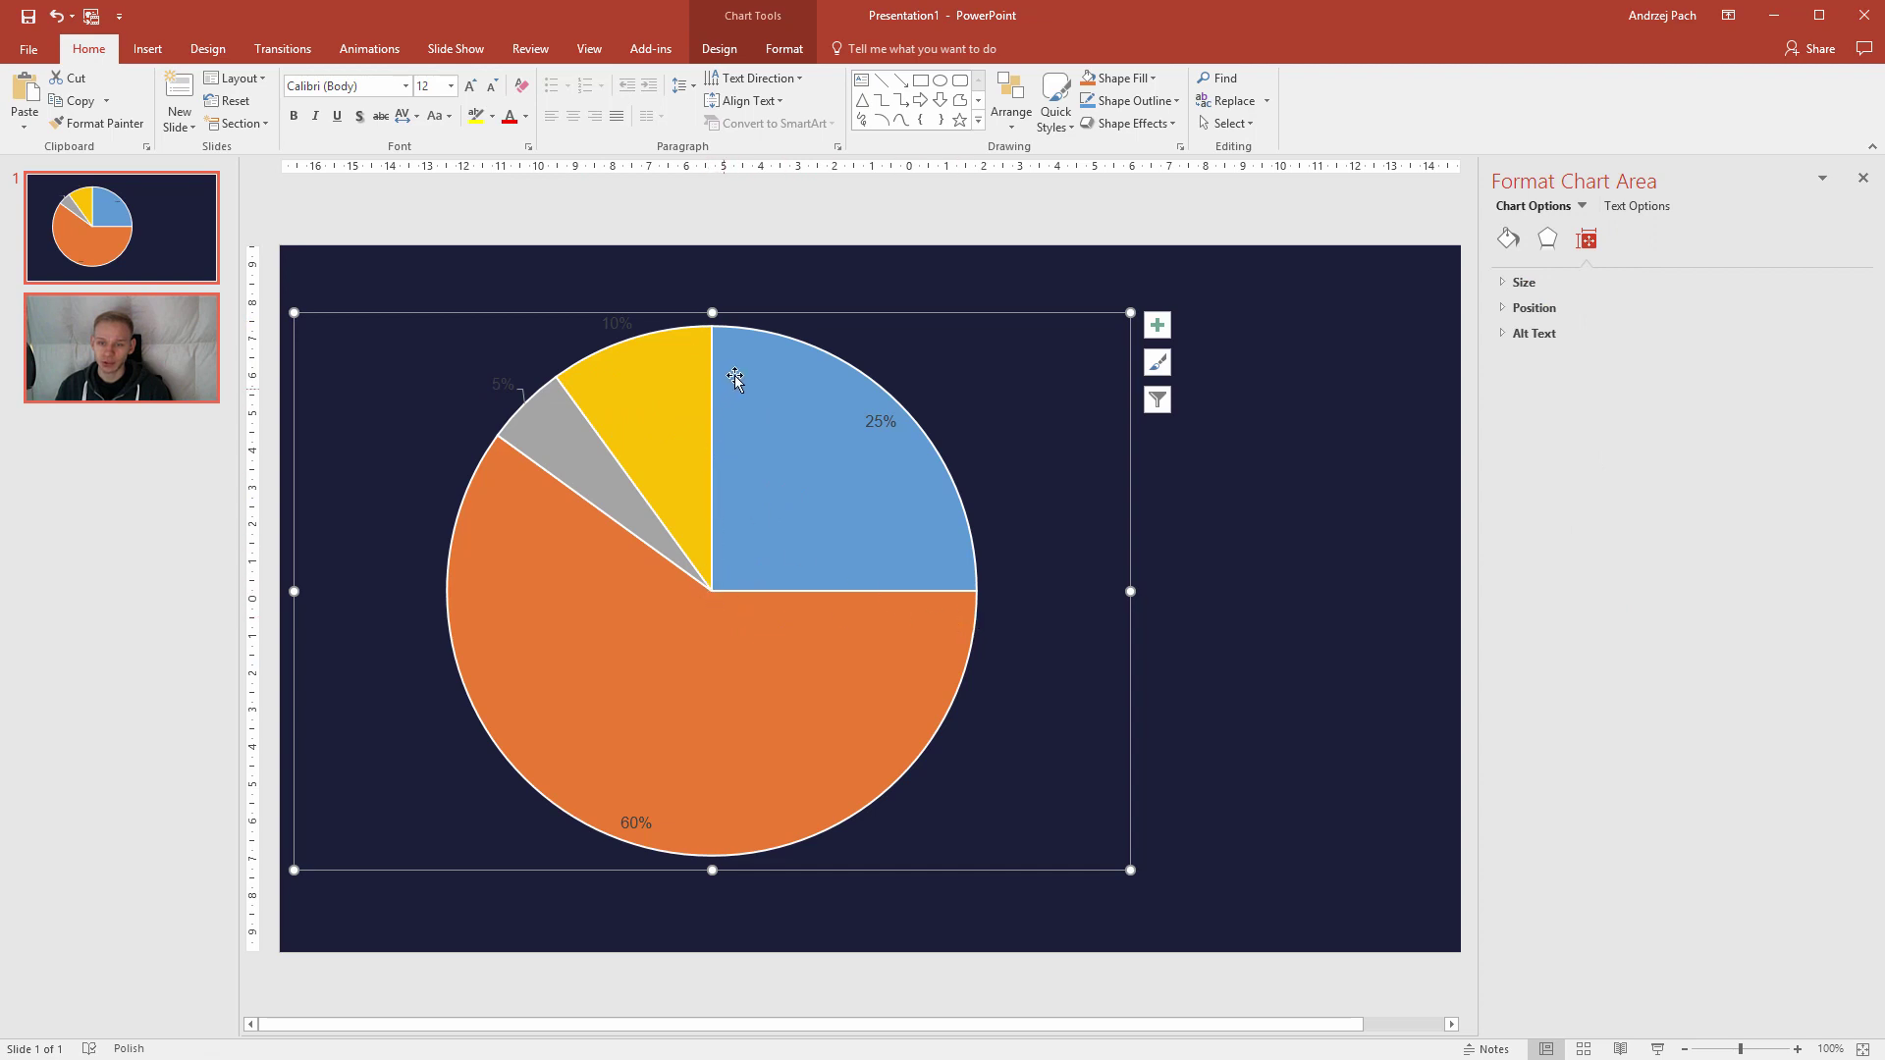
# - Set the pie slices' Shape Outline to No Outline
pyautogui.click(764, 386)
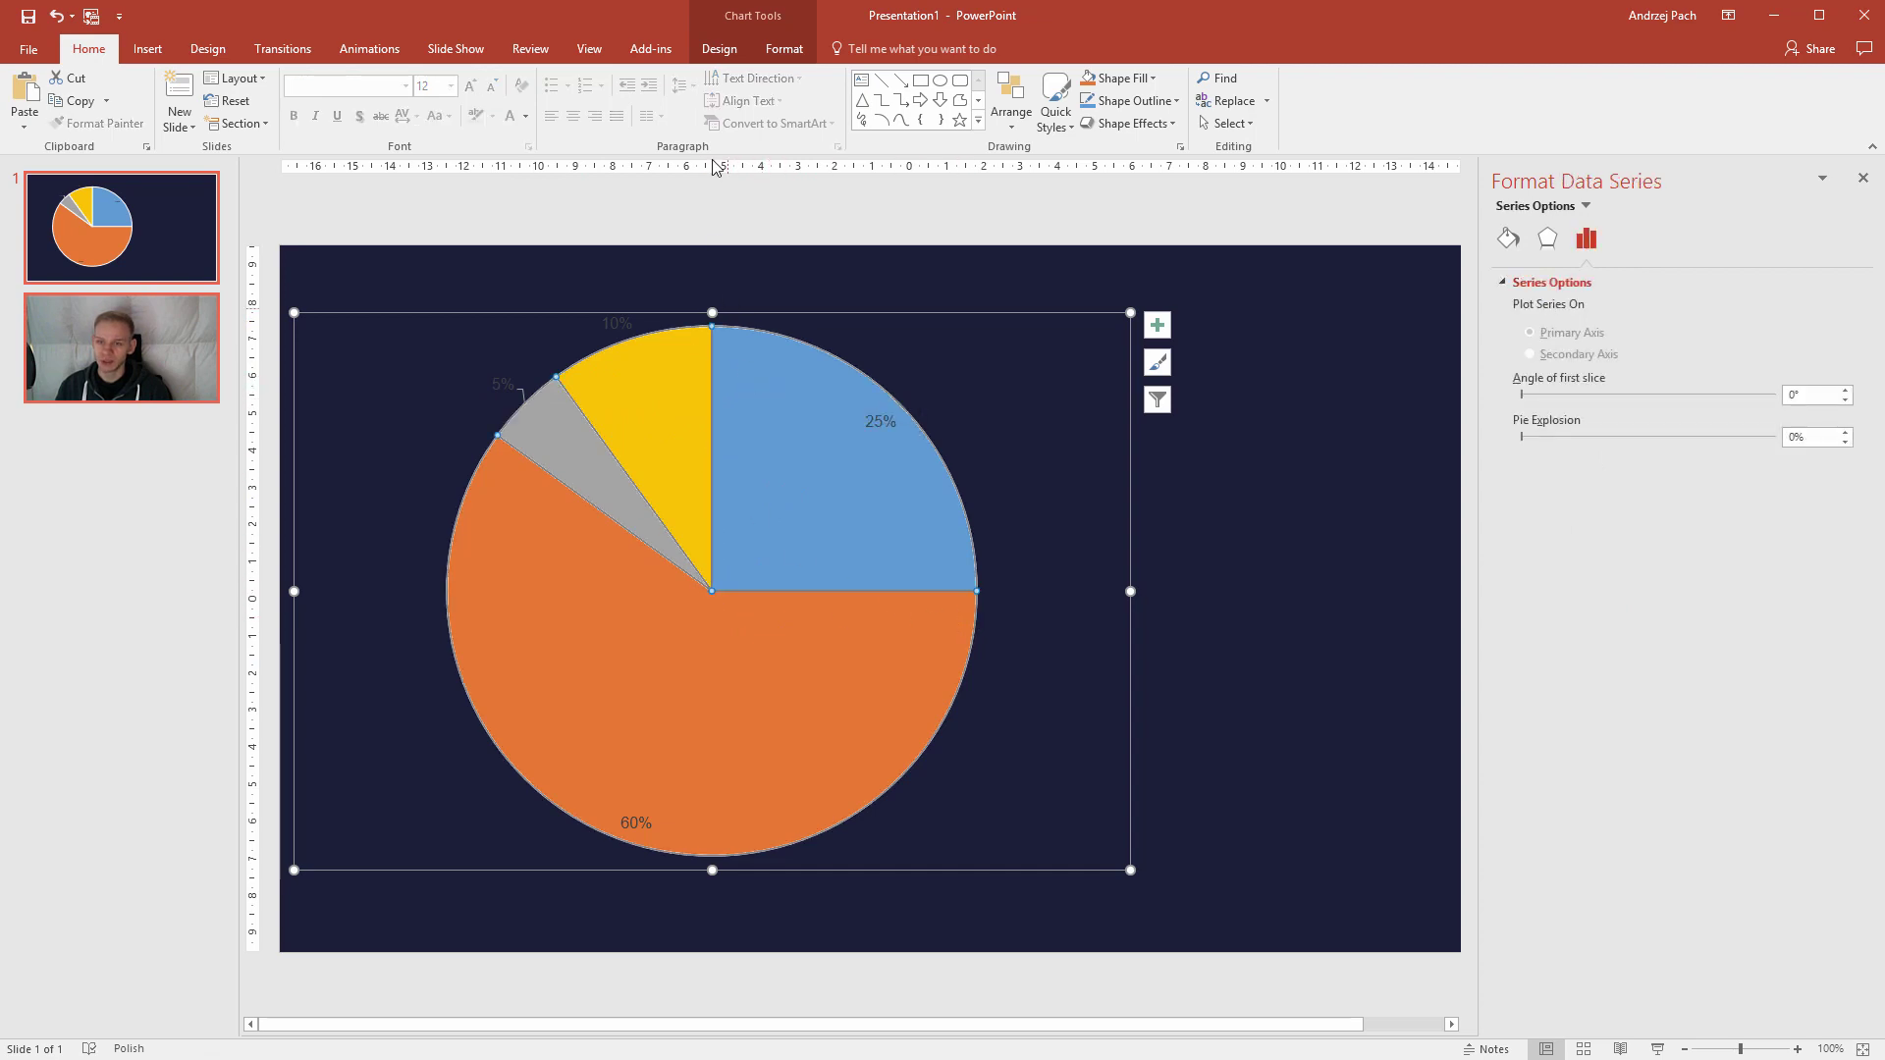
pyautogui.click(786, 49)
pyautogui.click(751, 100)
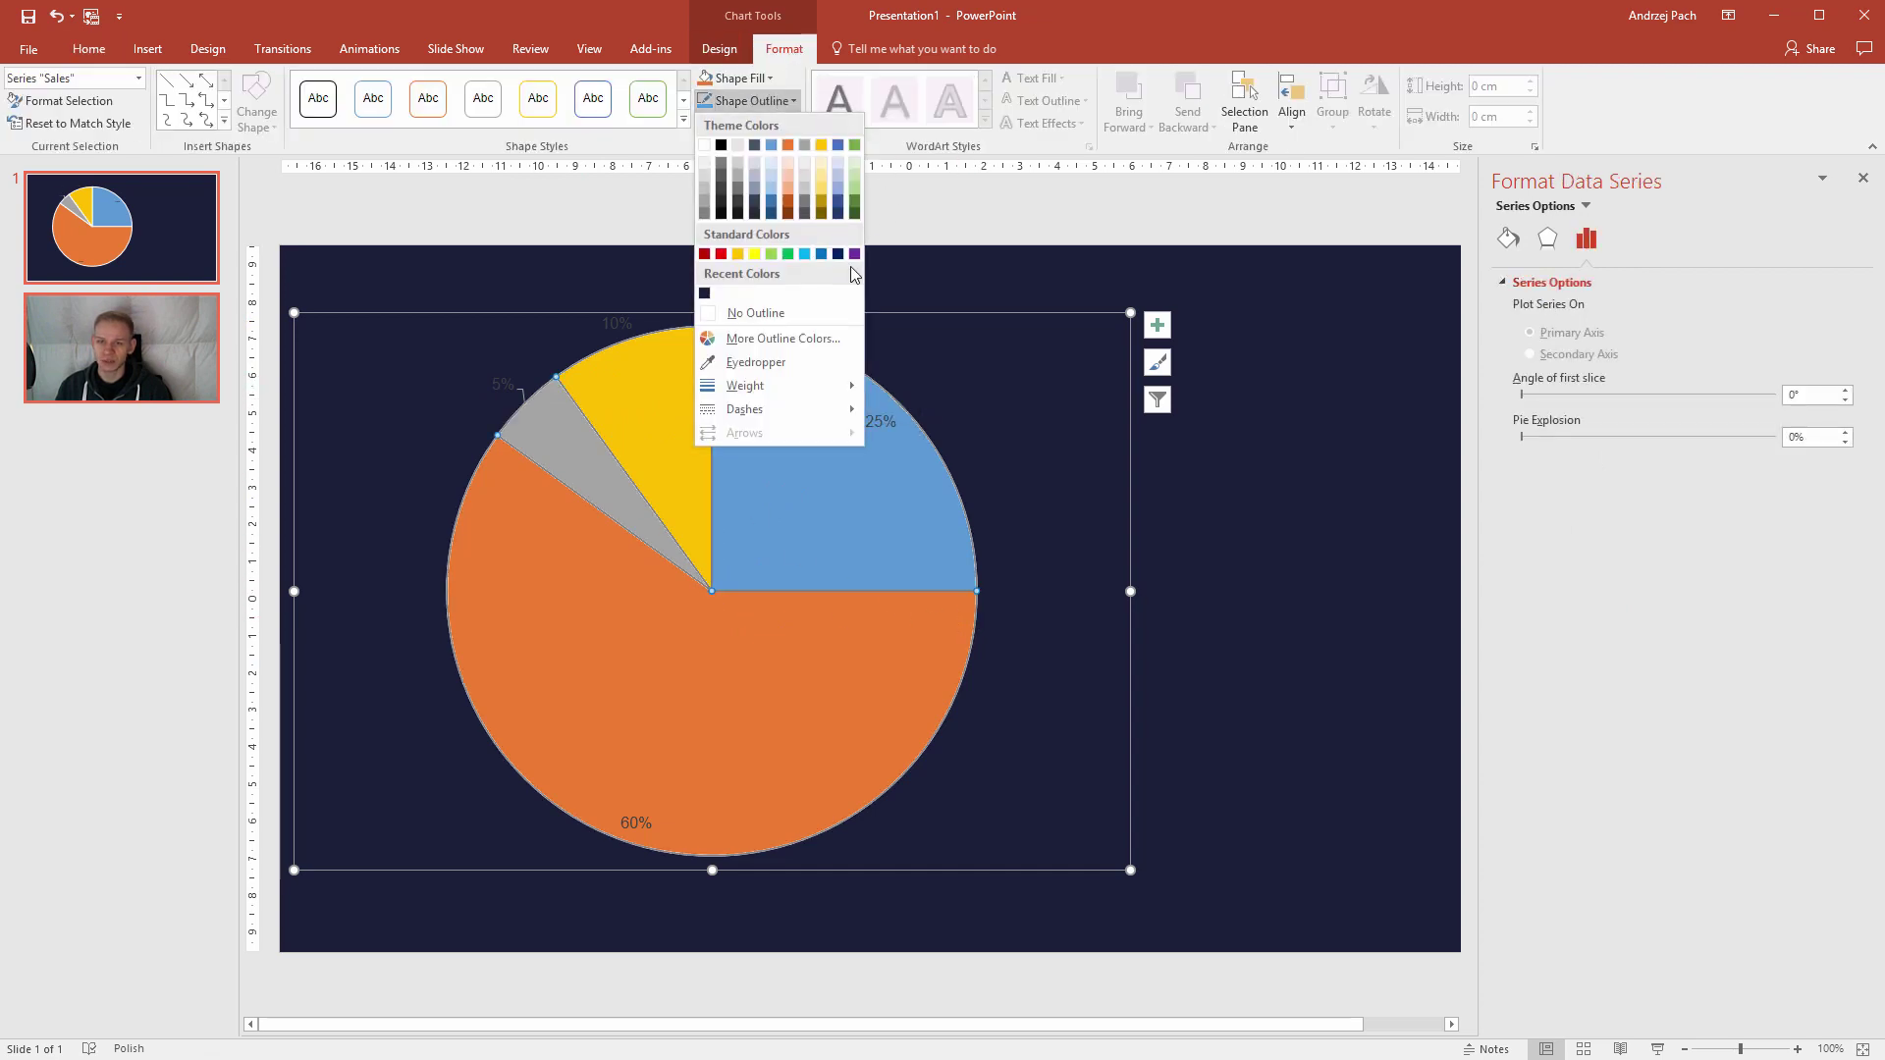
pyautogui.click(761, 312)
pyautogui.click(644, 379)
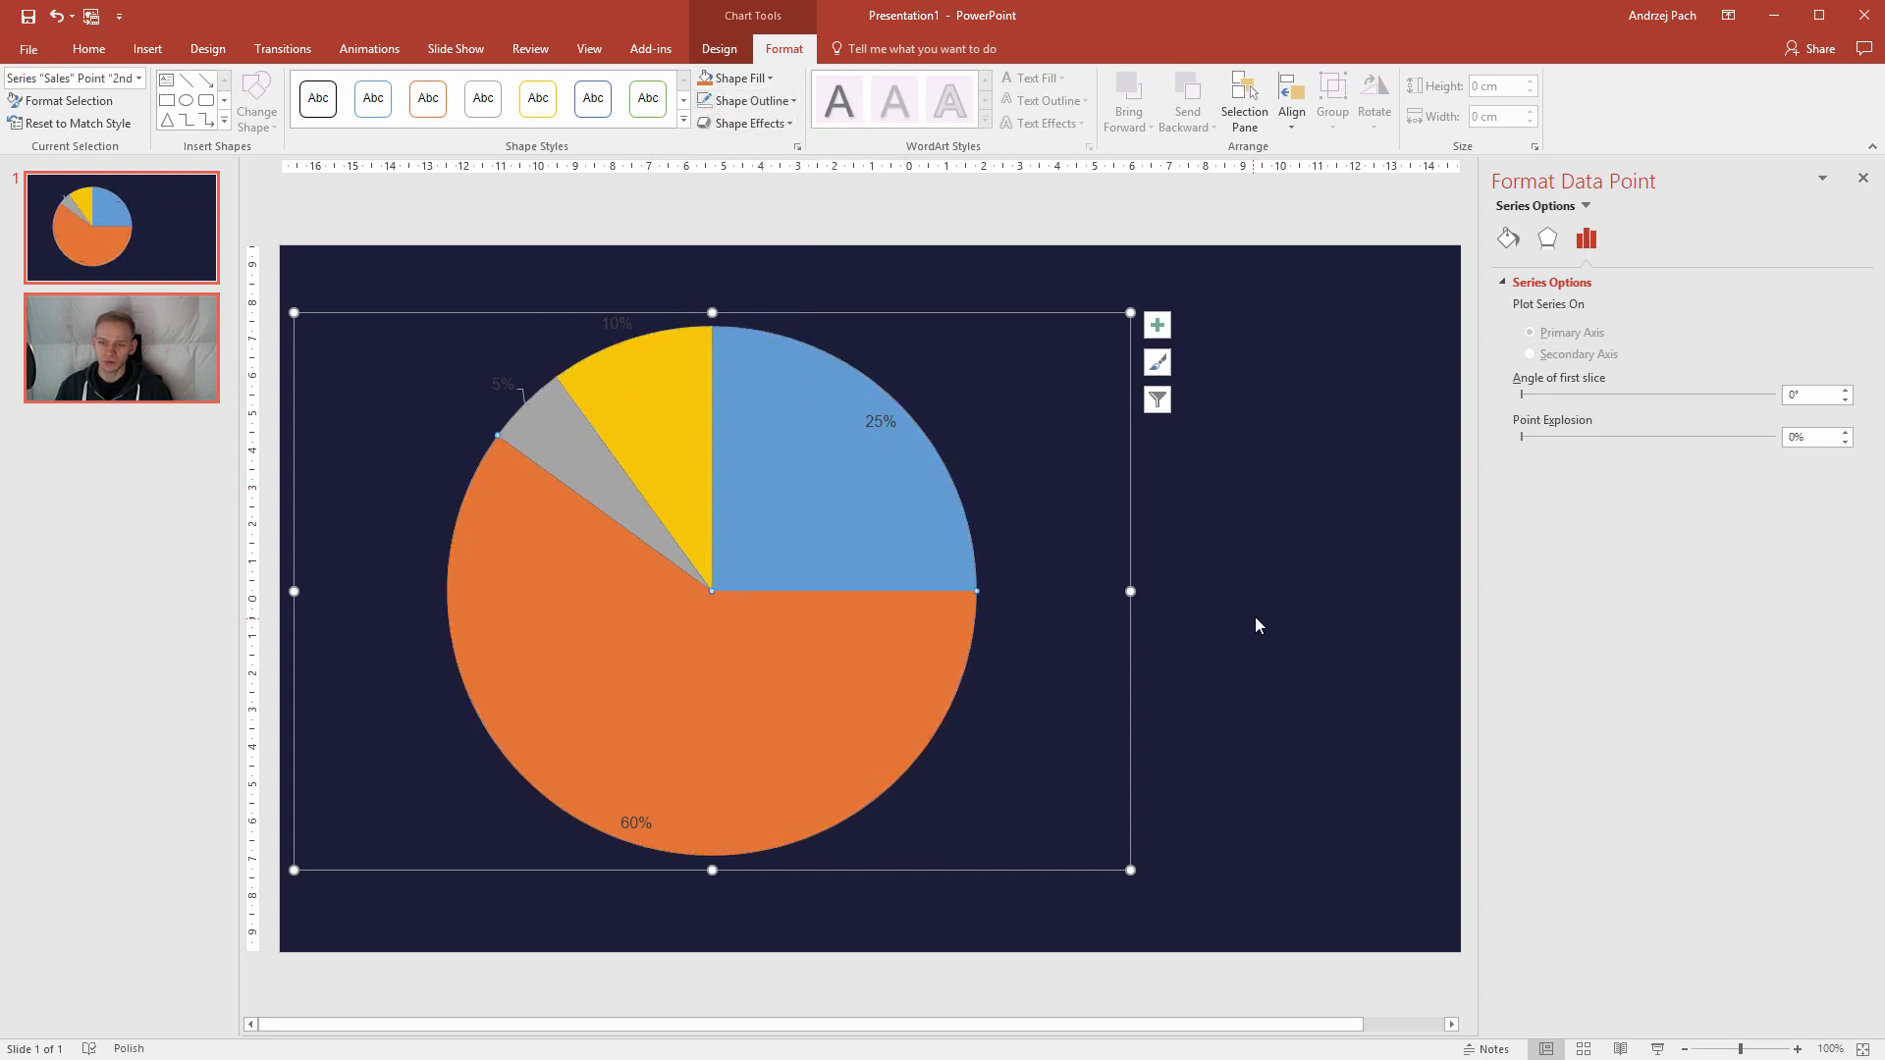
pyautogui.click(1132, 614)
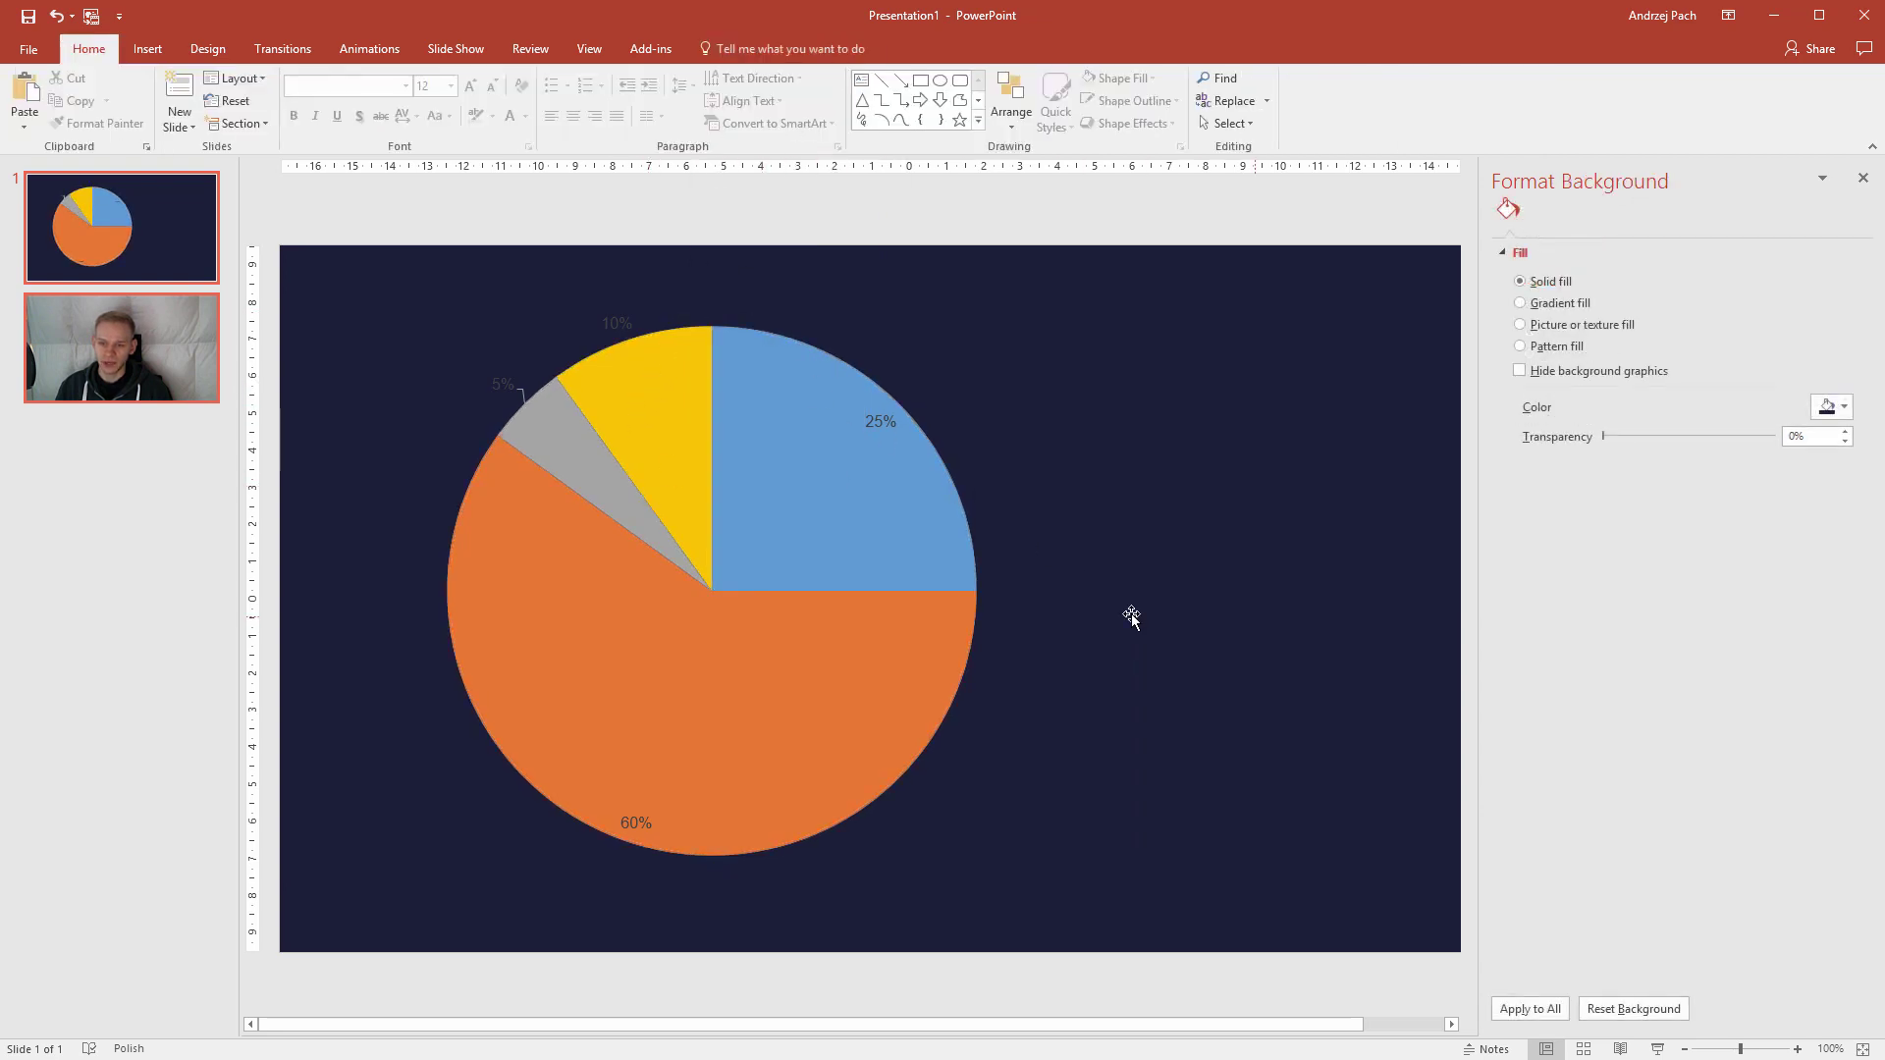
pyautogui.click(841, 631)
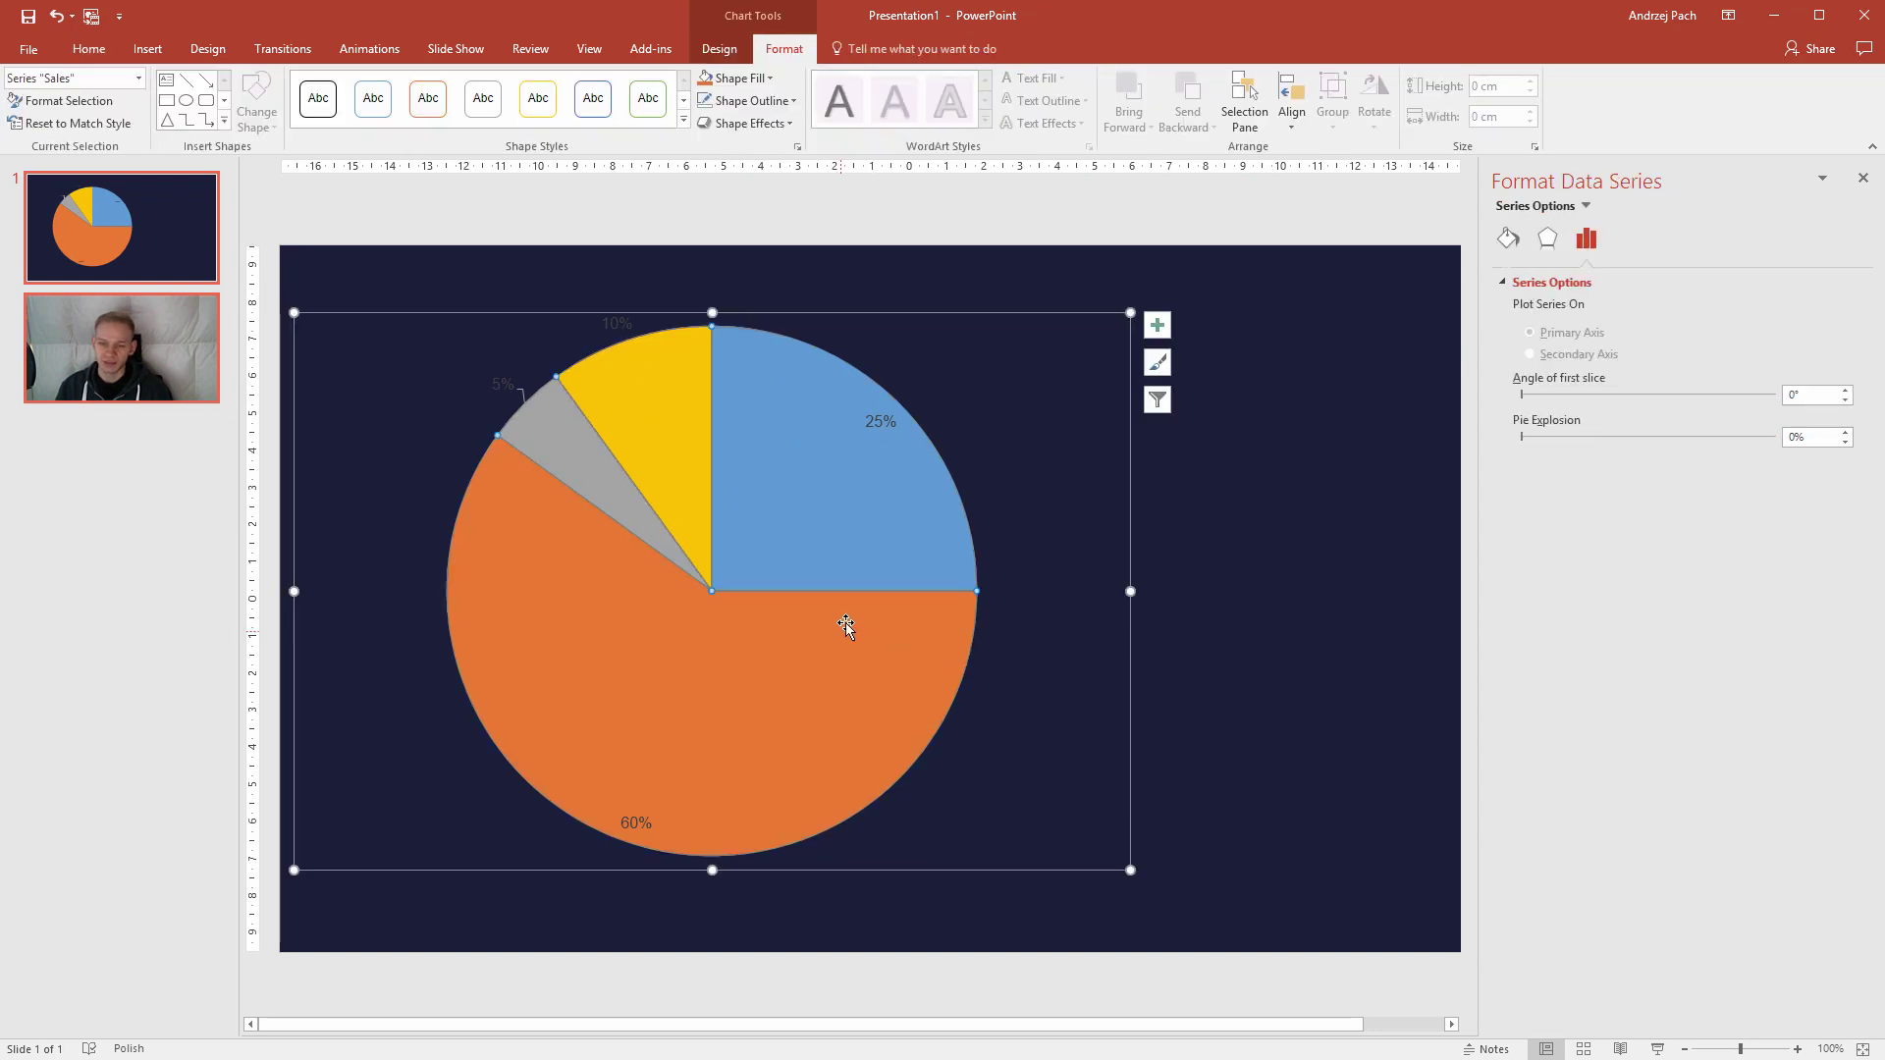
pyautogui.click(923, 316)
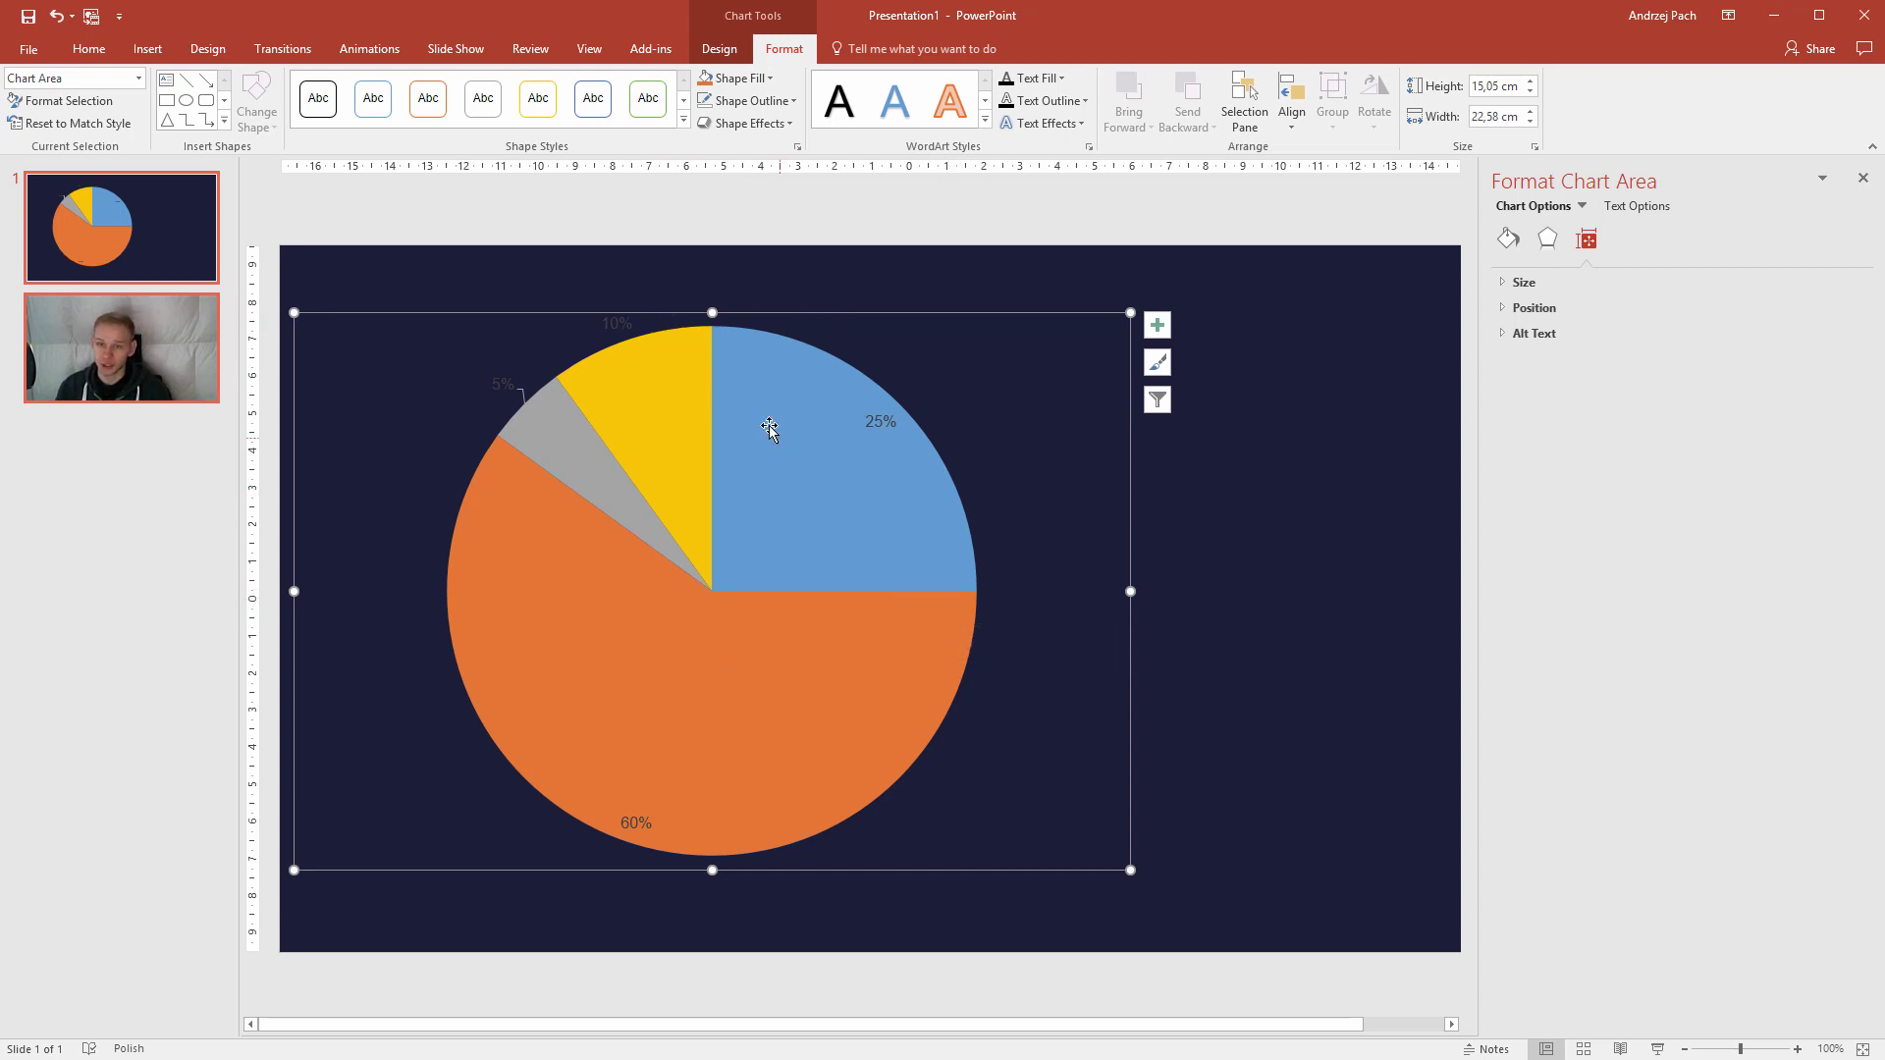
# - Apply one dark purple Shape Fill to all four pie slices
pyautogui.click(756, 79)
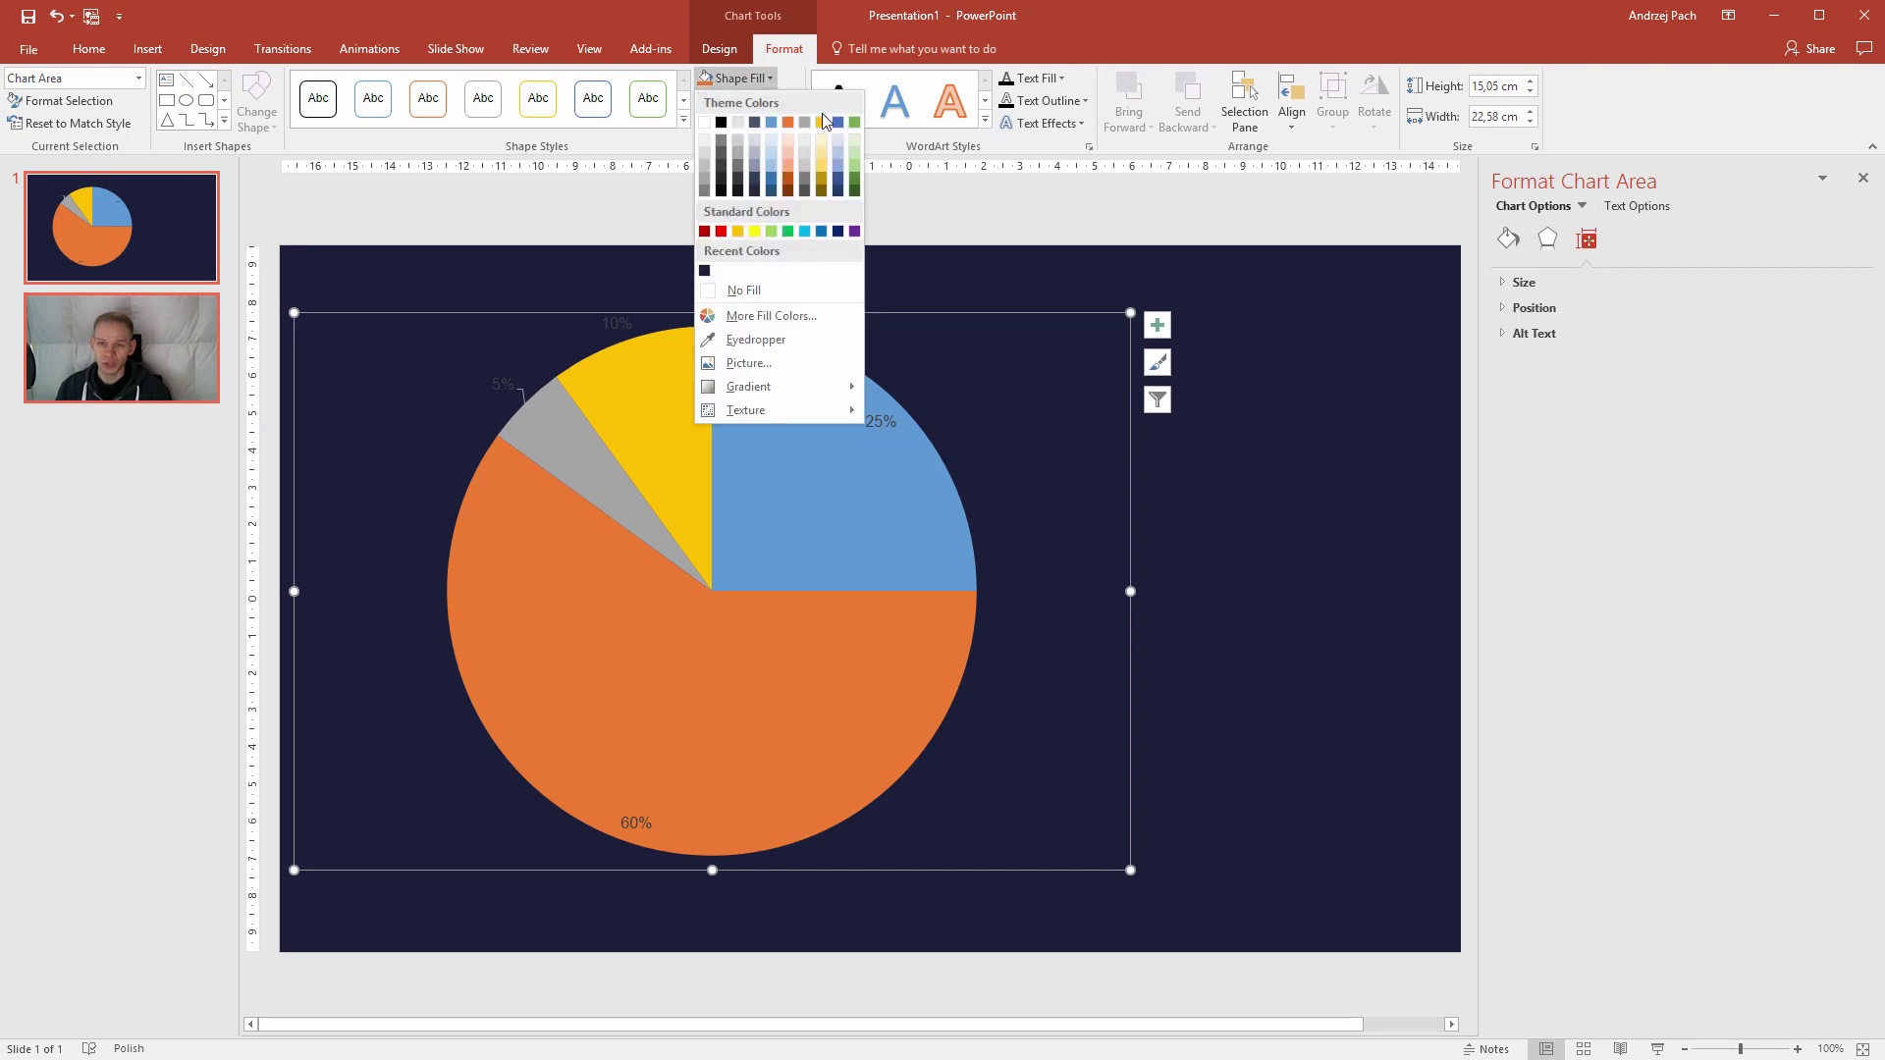
pyautogui.click(778, 340)
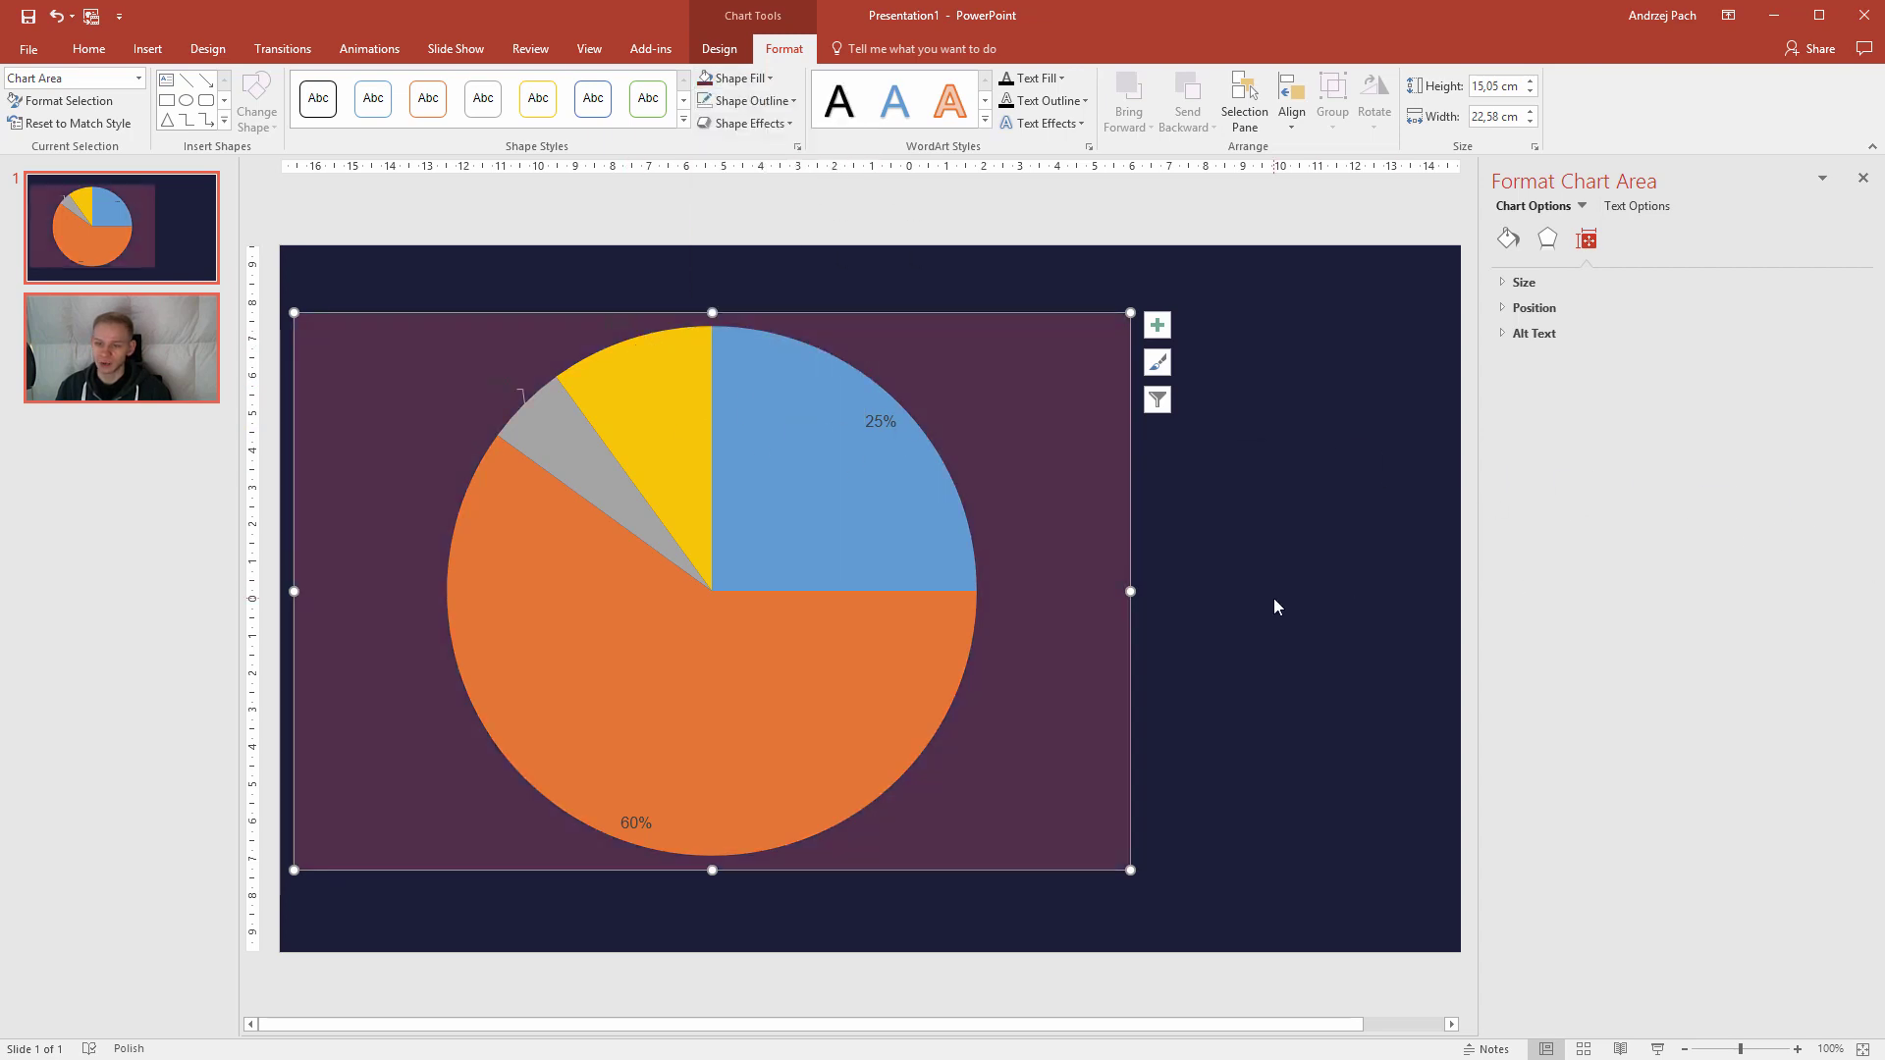
pyautogui.press('Escape')
pyautogui.click(719, 403)
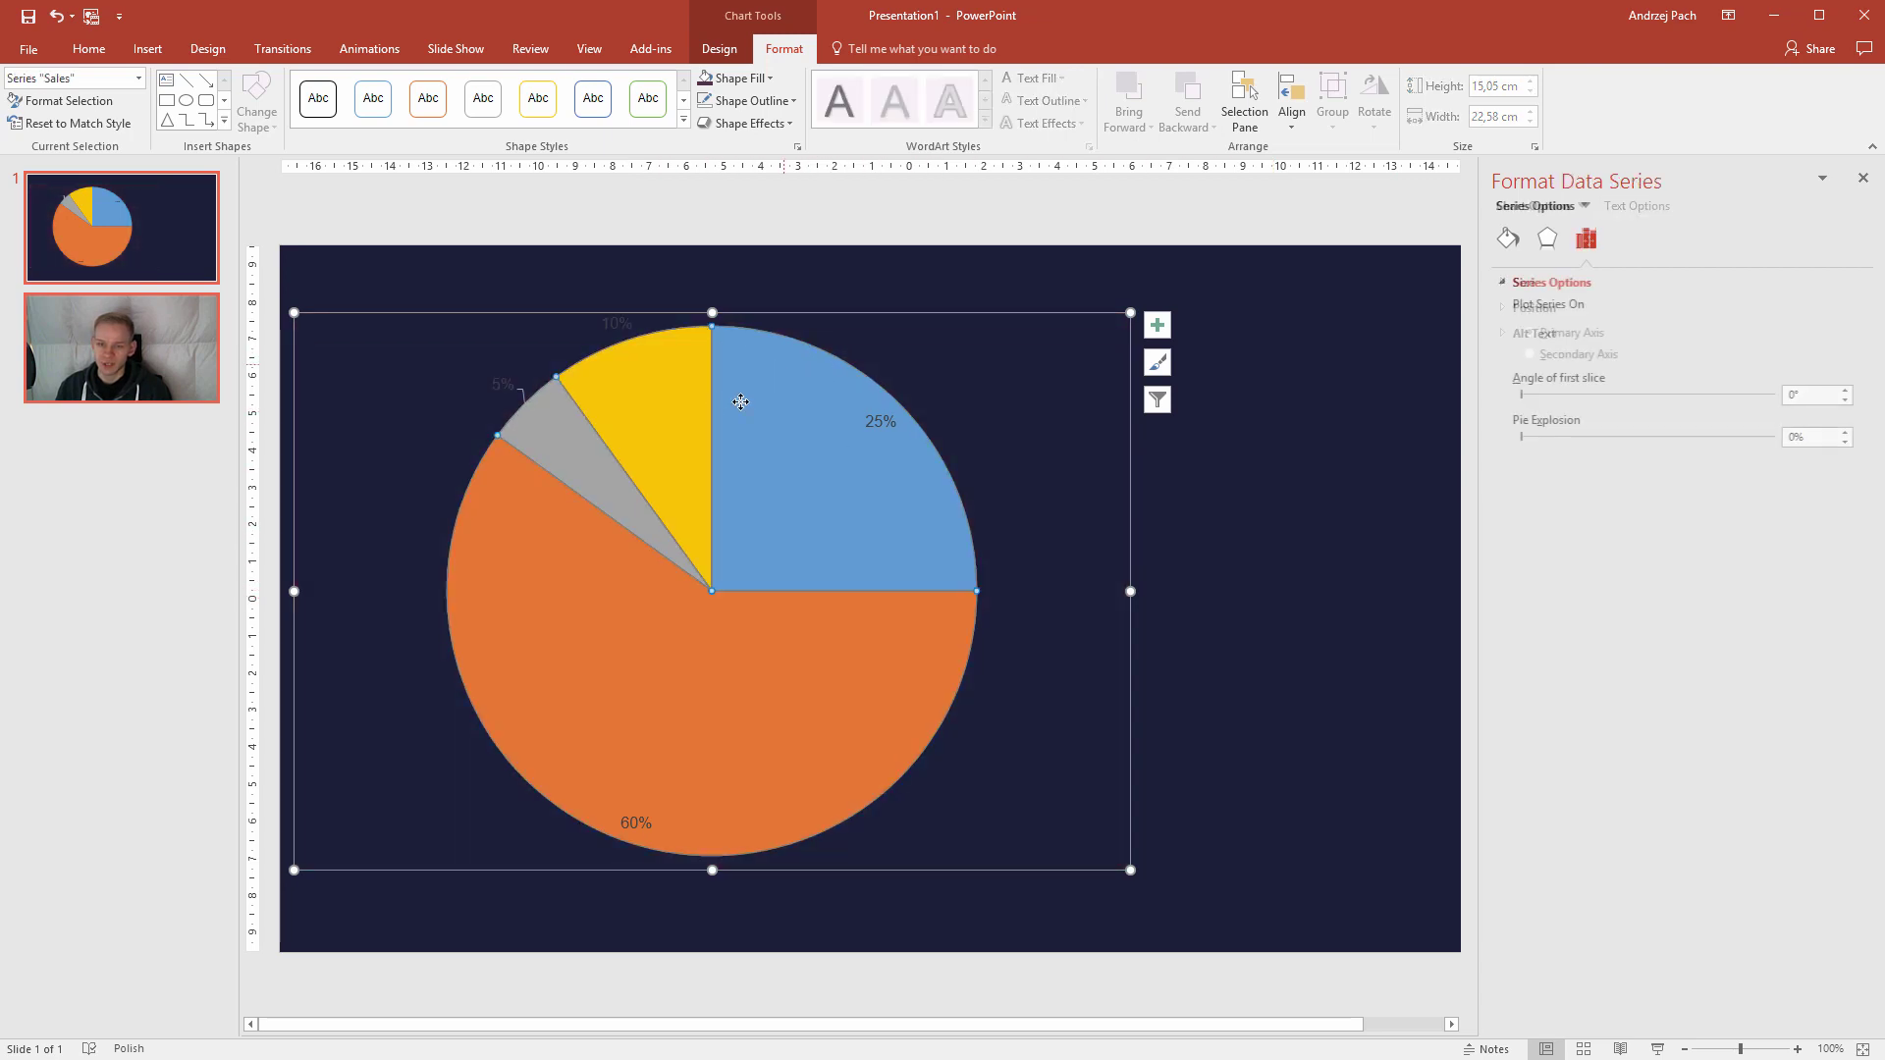
pyautogui.click(706, 77)
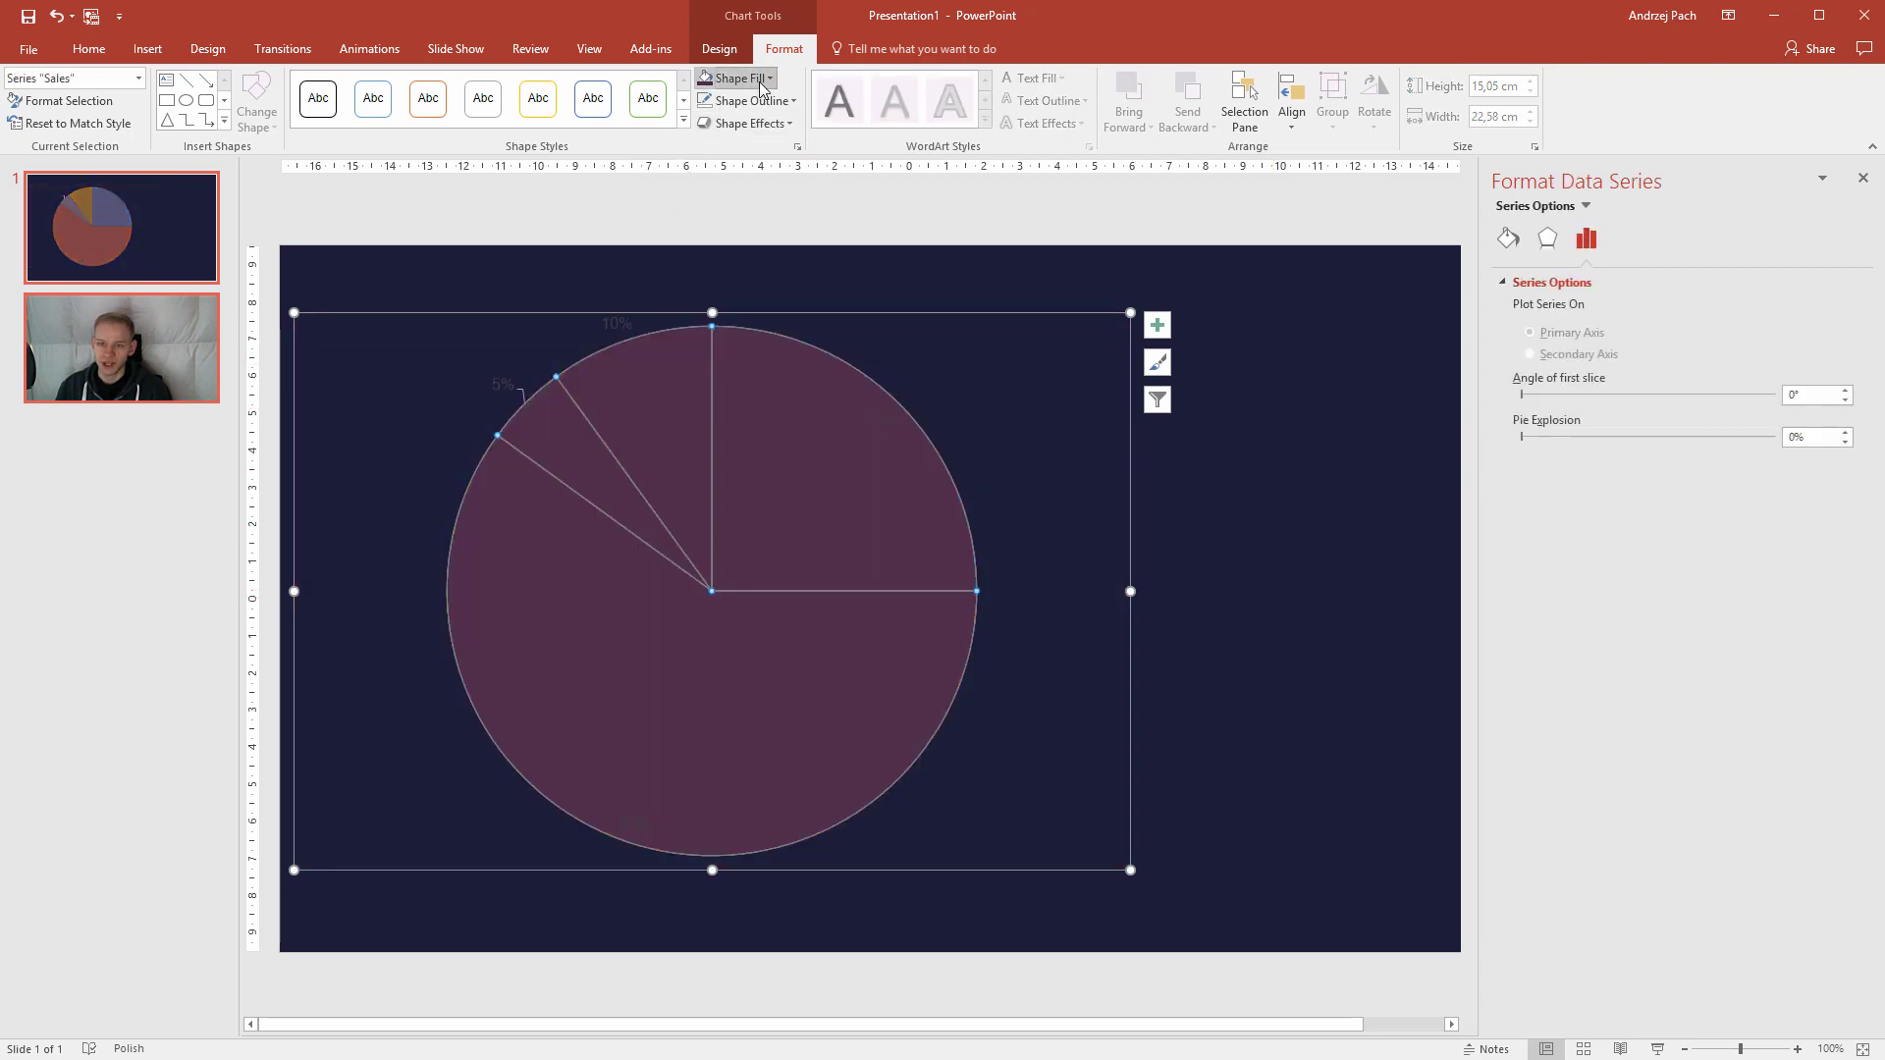
pyautogui.click(746, 78)
pyautogui.click(774, 338)
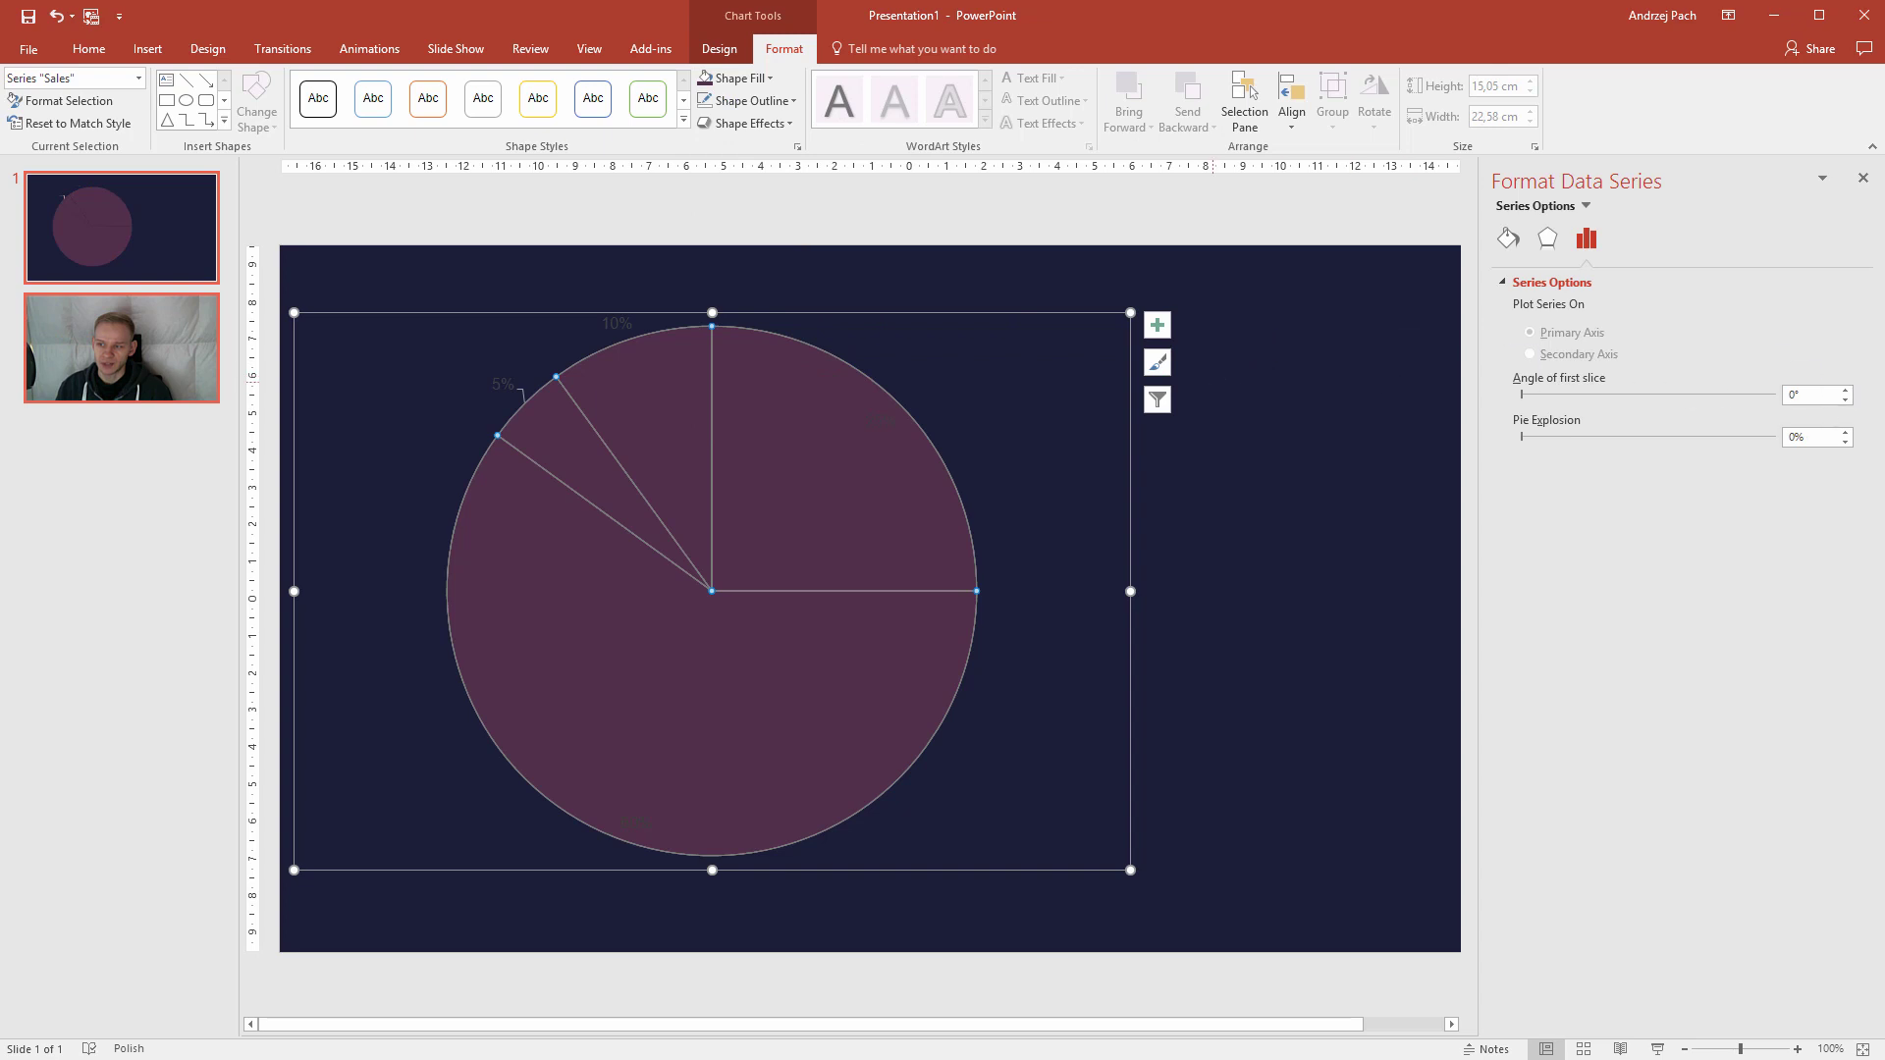
pyautogui.click(1223, 613)
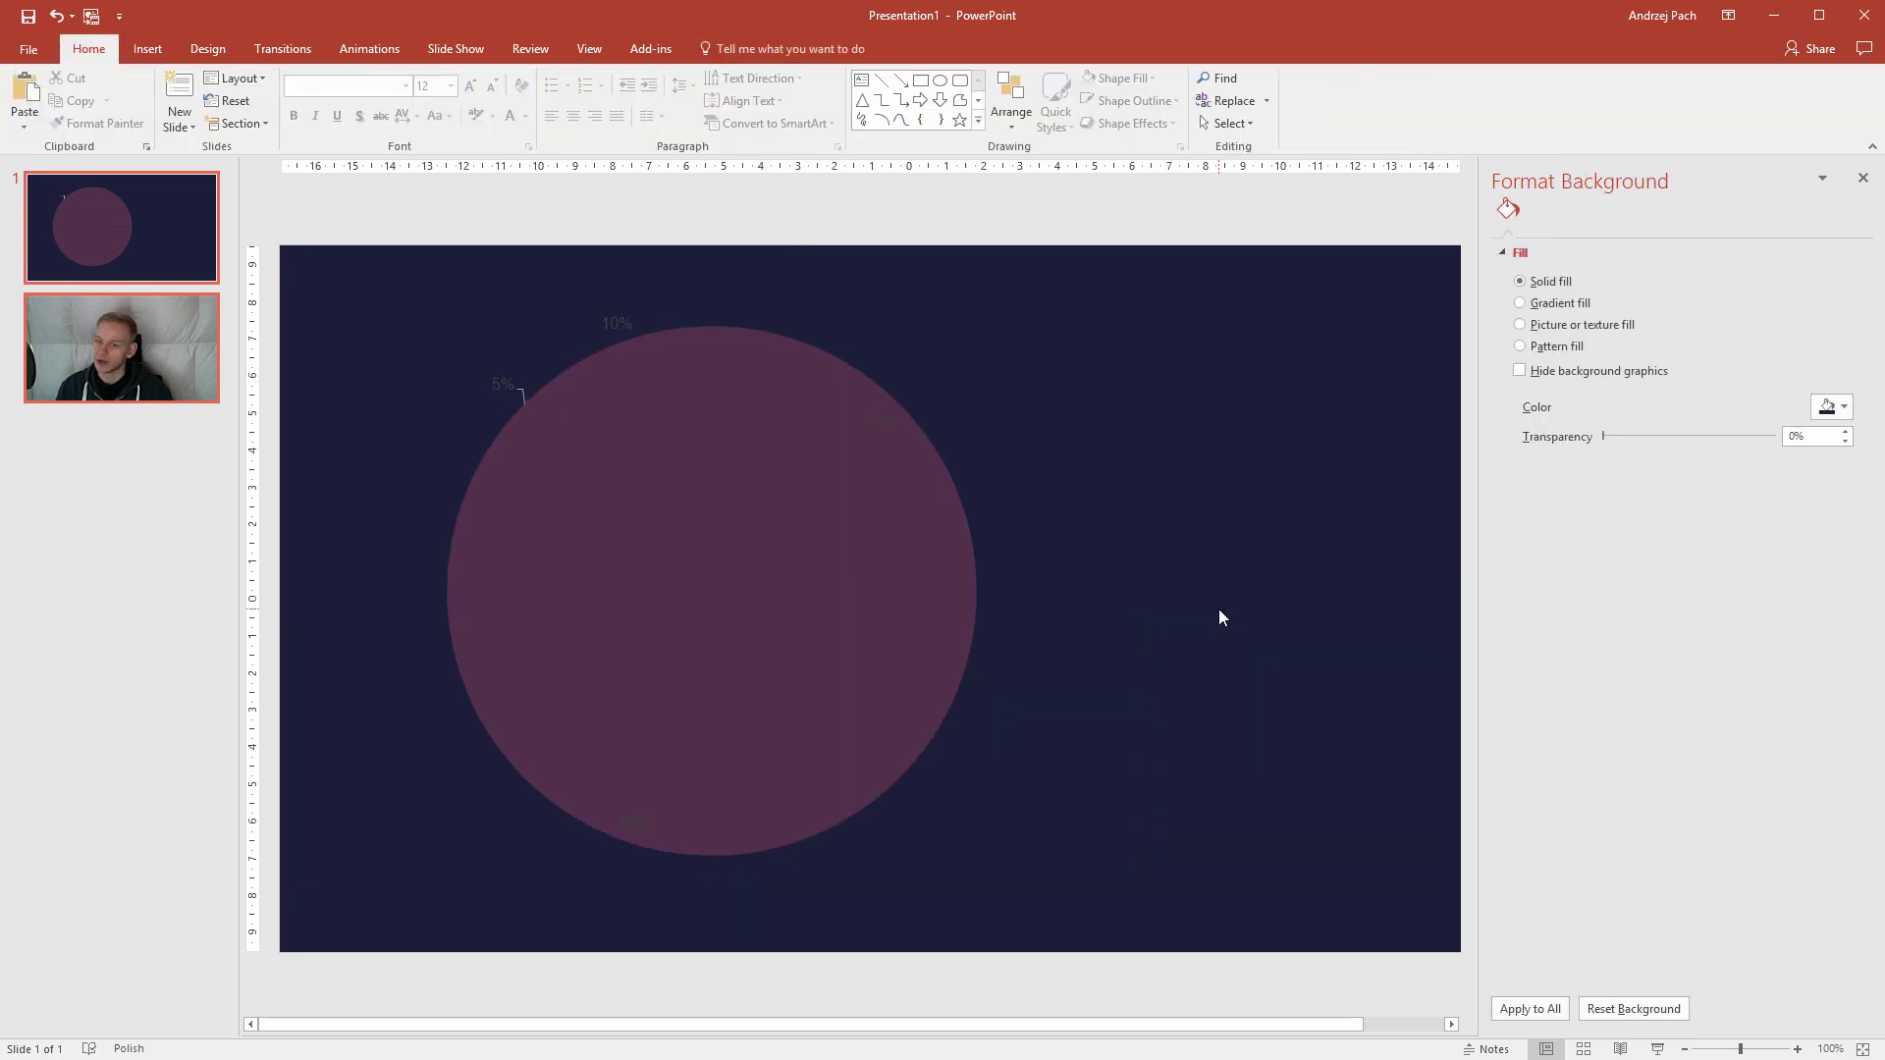
# - Pull the 5% and 25% slices out of the pie and enlarge the chart slightly
pyautogui.click(581, 462)
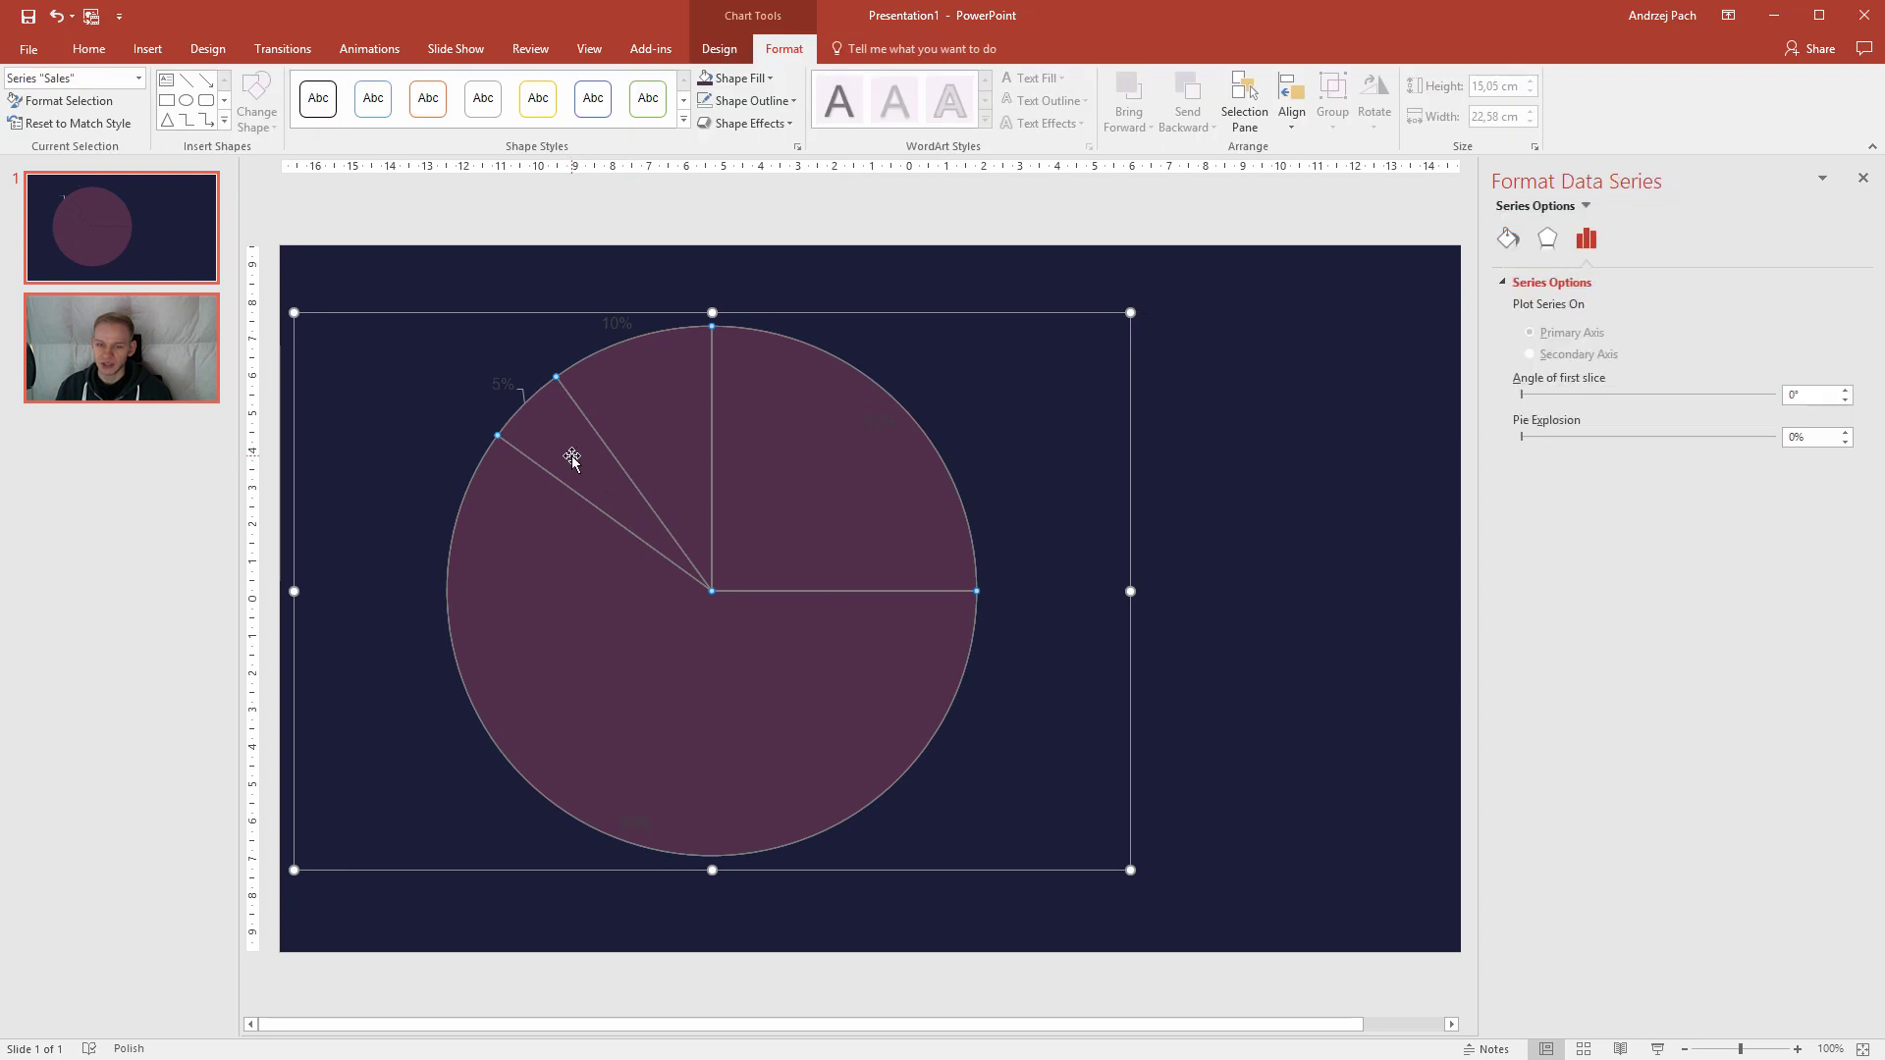
pyautogui.moveTo(571, 456); pyautogui.dragTo(628, 407)
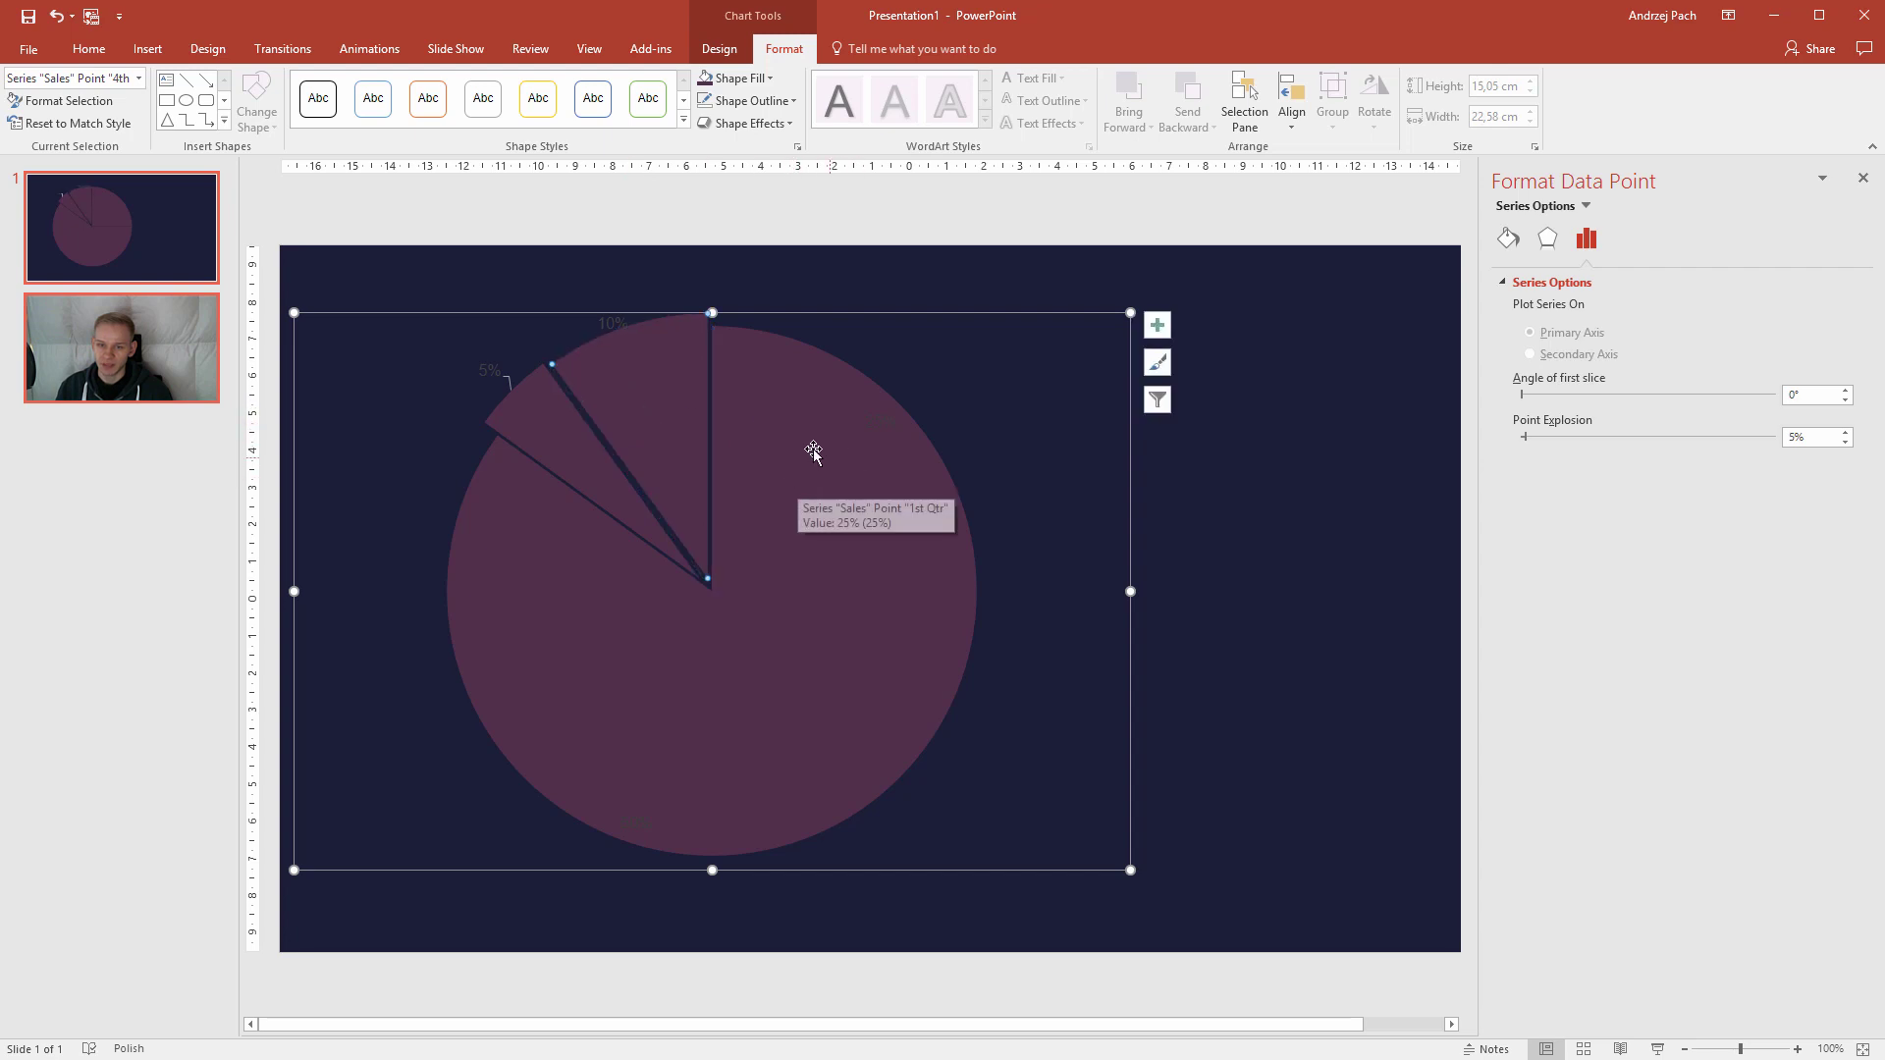
pyautogui.moveTo(799, 451); pyautogui.dragTo(862, 420)
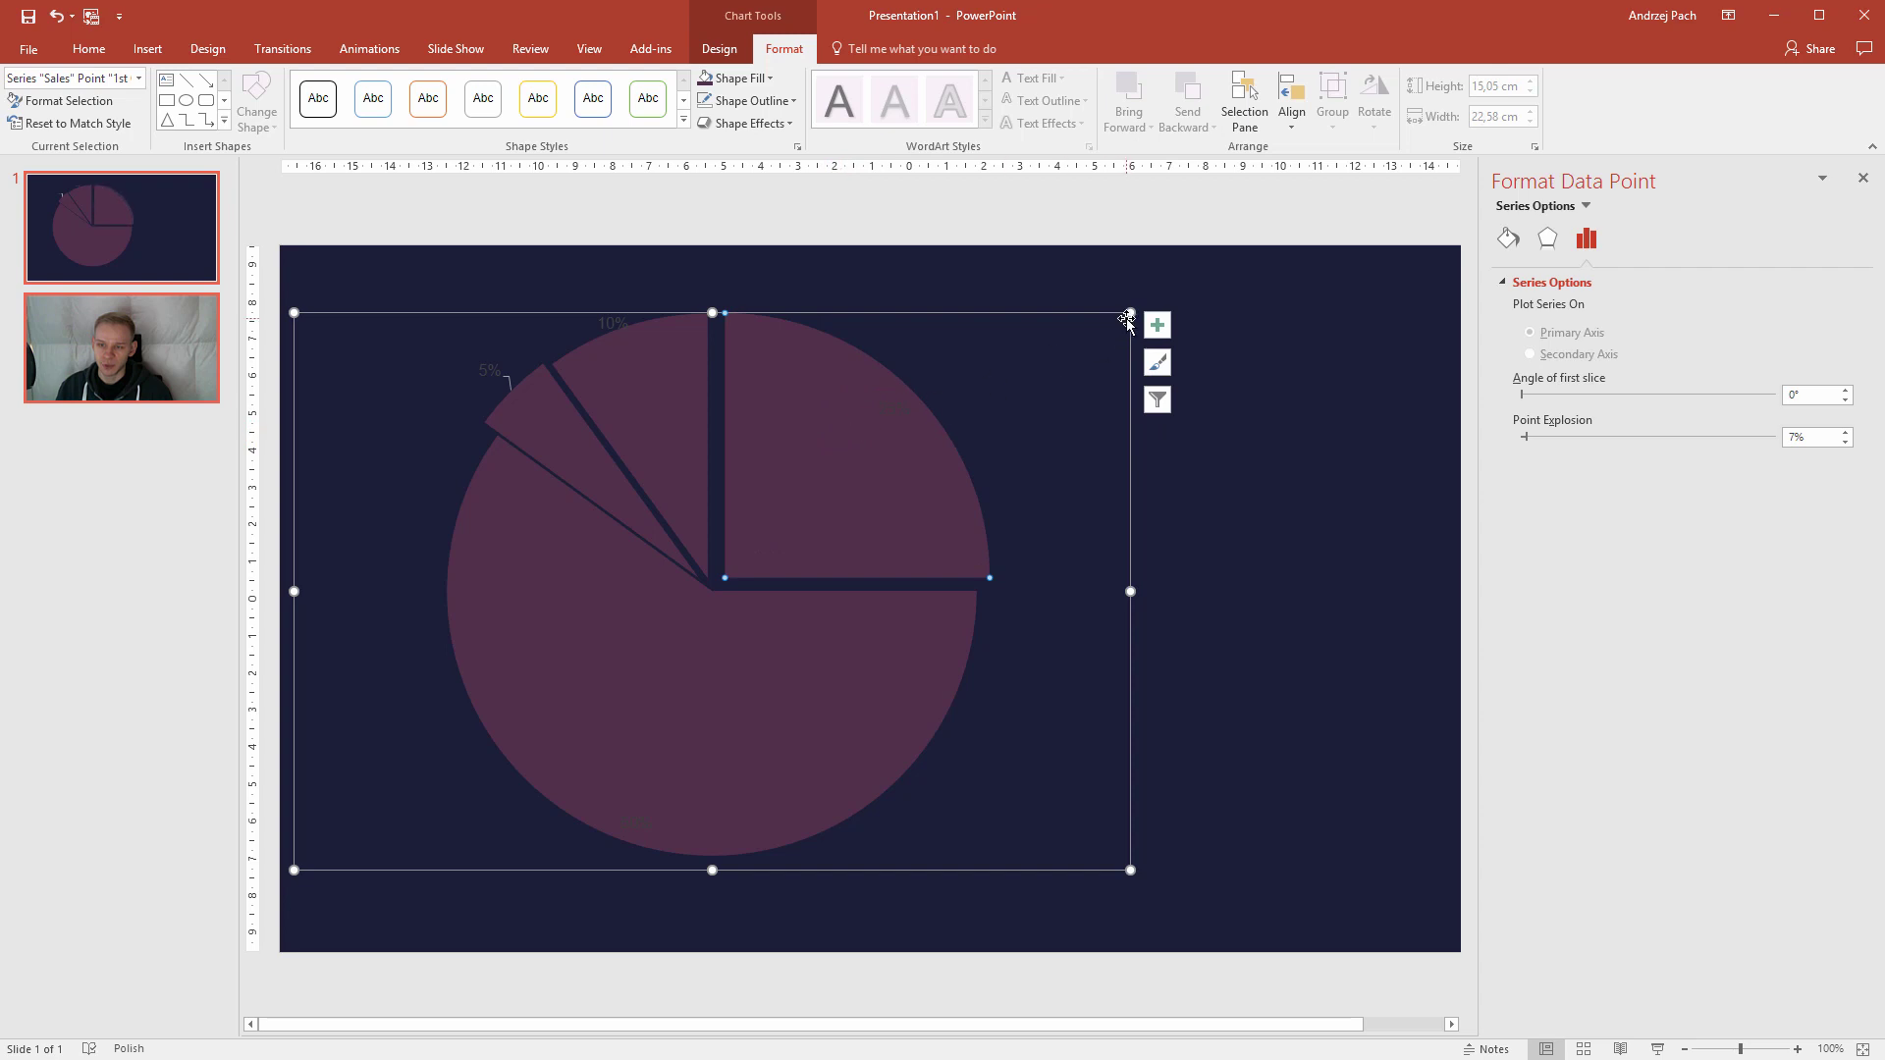
pyautogui.moveTo(1129, 313); pyautogui.dragTo(1160, 296)
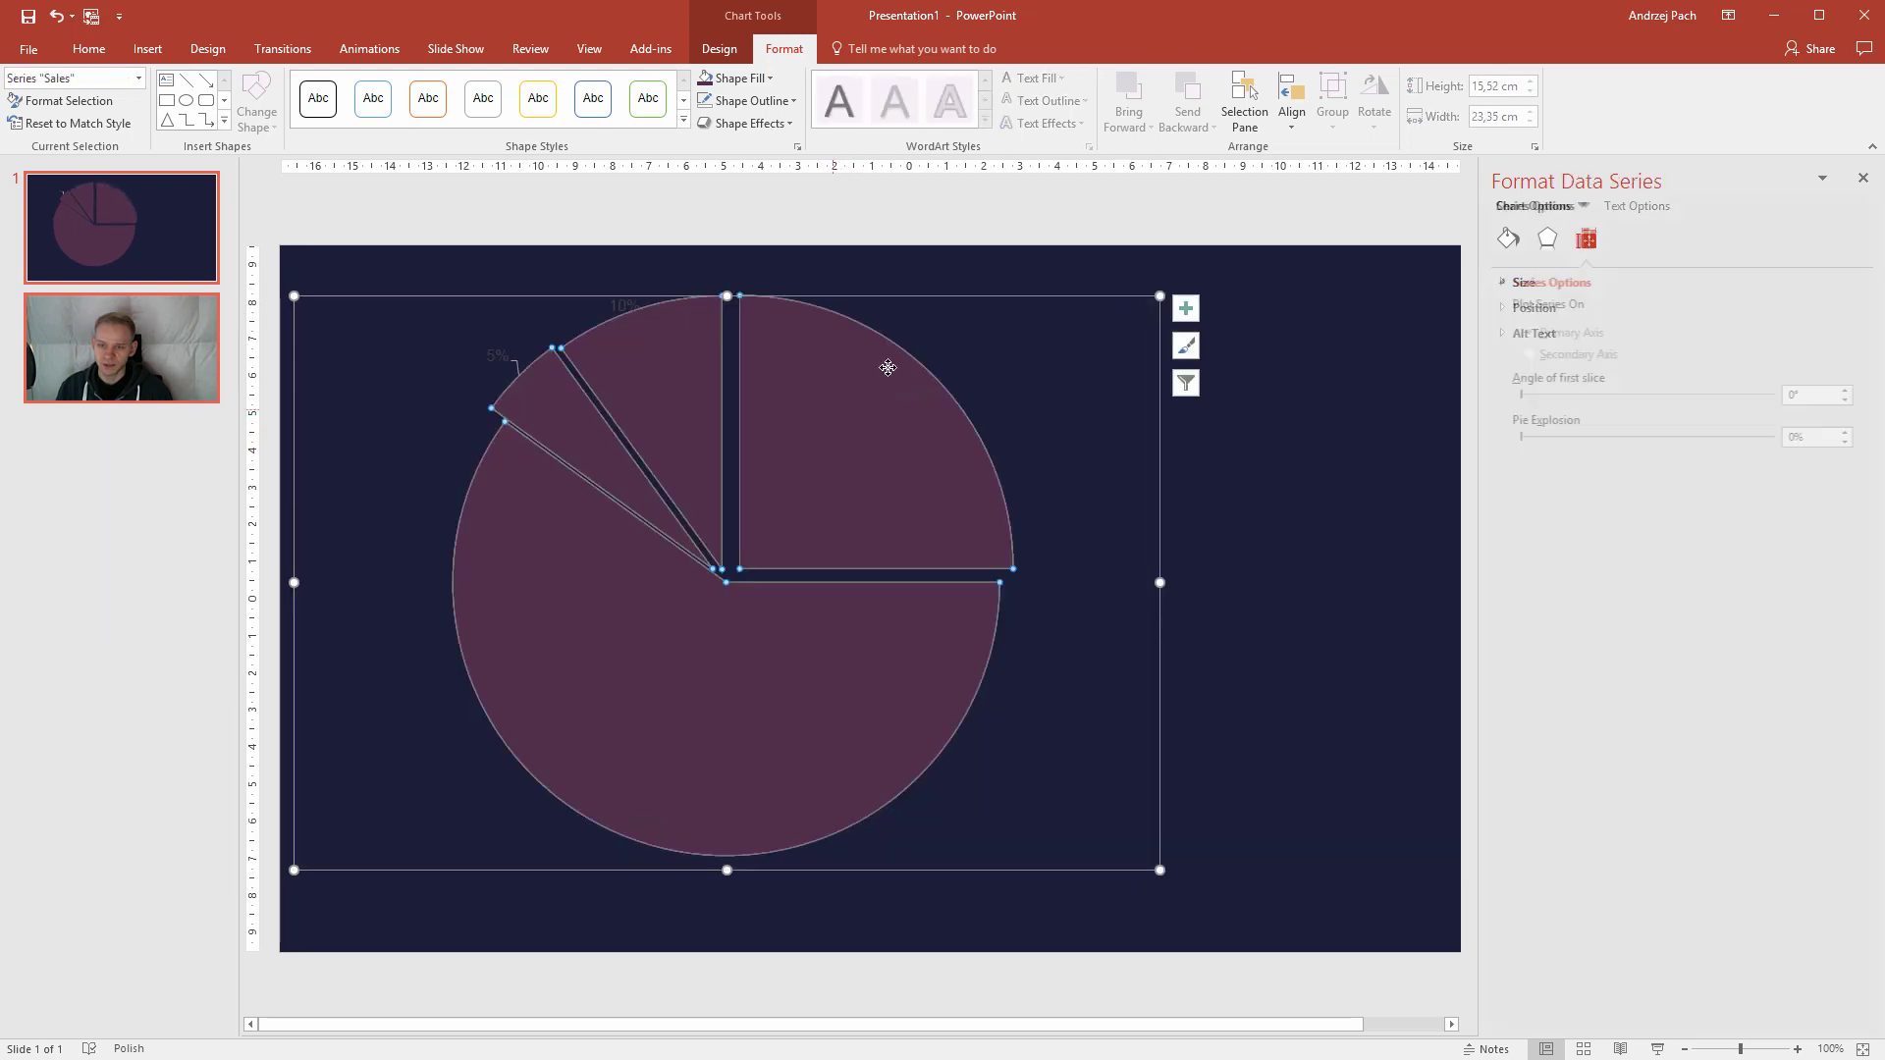
pyautogui.moveTo(887, 367); pyautogui.dragTo(857, 437)
# - Fine-tune the explosion: 5% slice slightly apart, 25% slice standing out at 8%
pyautogui.click(632, 477)
pyautogui.moveTo(632, 476); pyautogui.dragTo(684, 454)
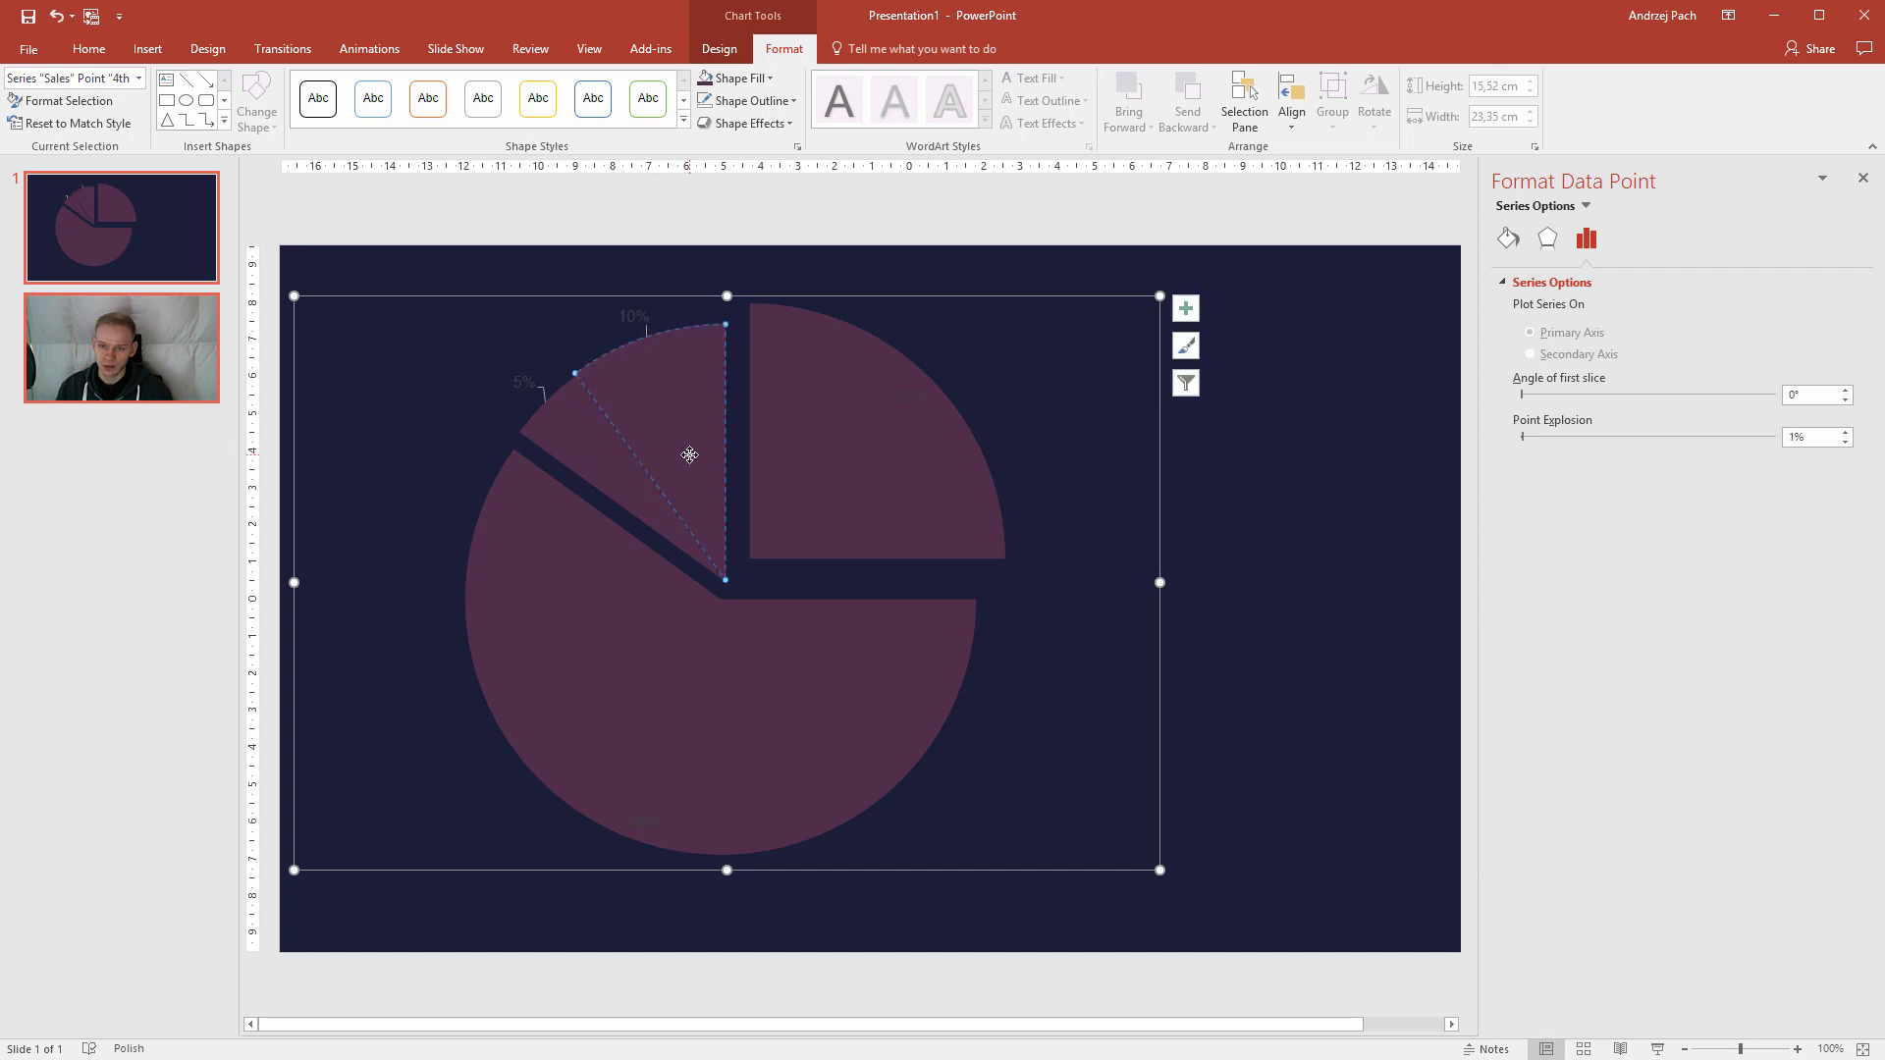
pyautogui.click(570, 415)
pyautogui.moveTo(570, 415); pyautogui.dragTo(563, 409)
pyautogui.click(835, 406)
pyautogui.moveTo(833, 407); pyautogui.dragTo(826, 422)
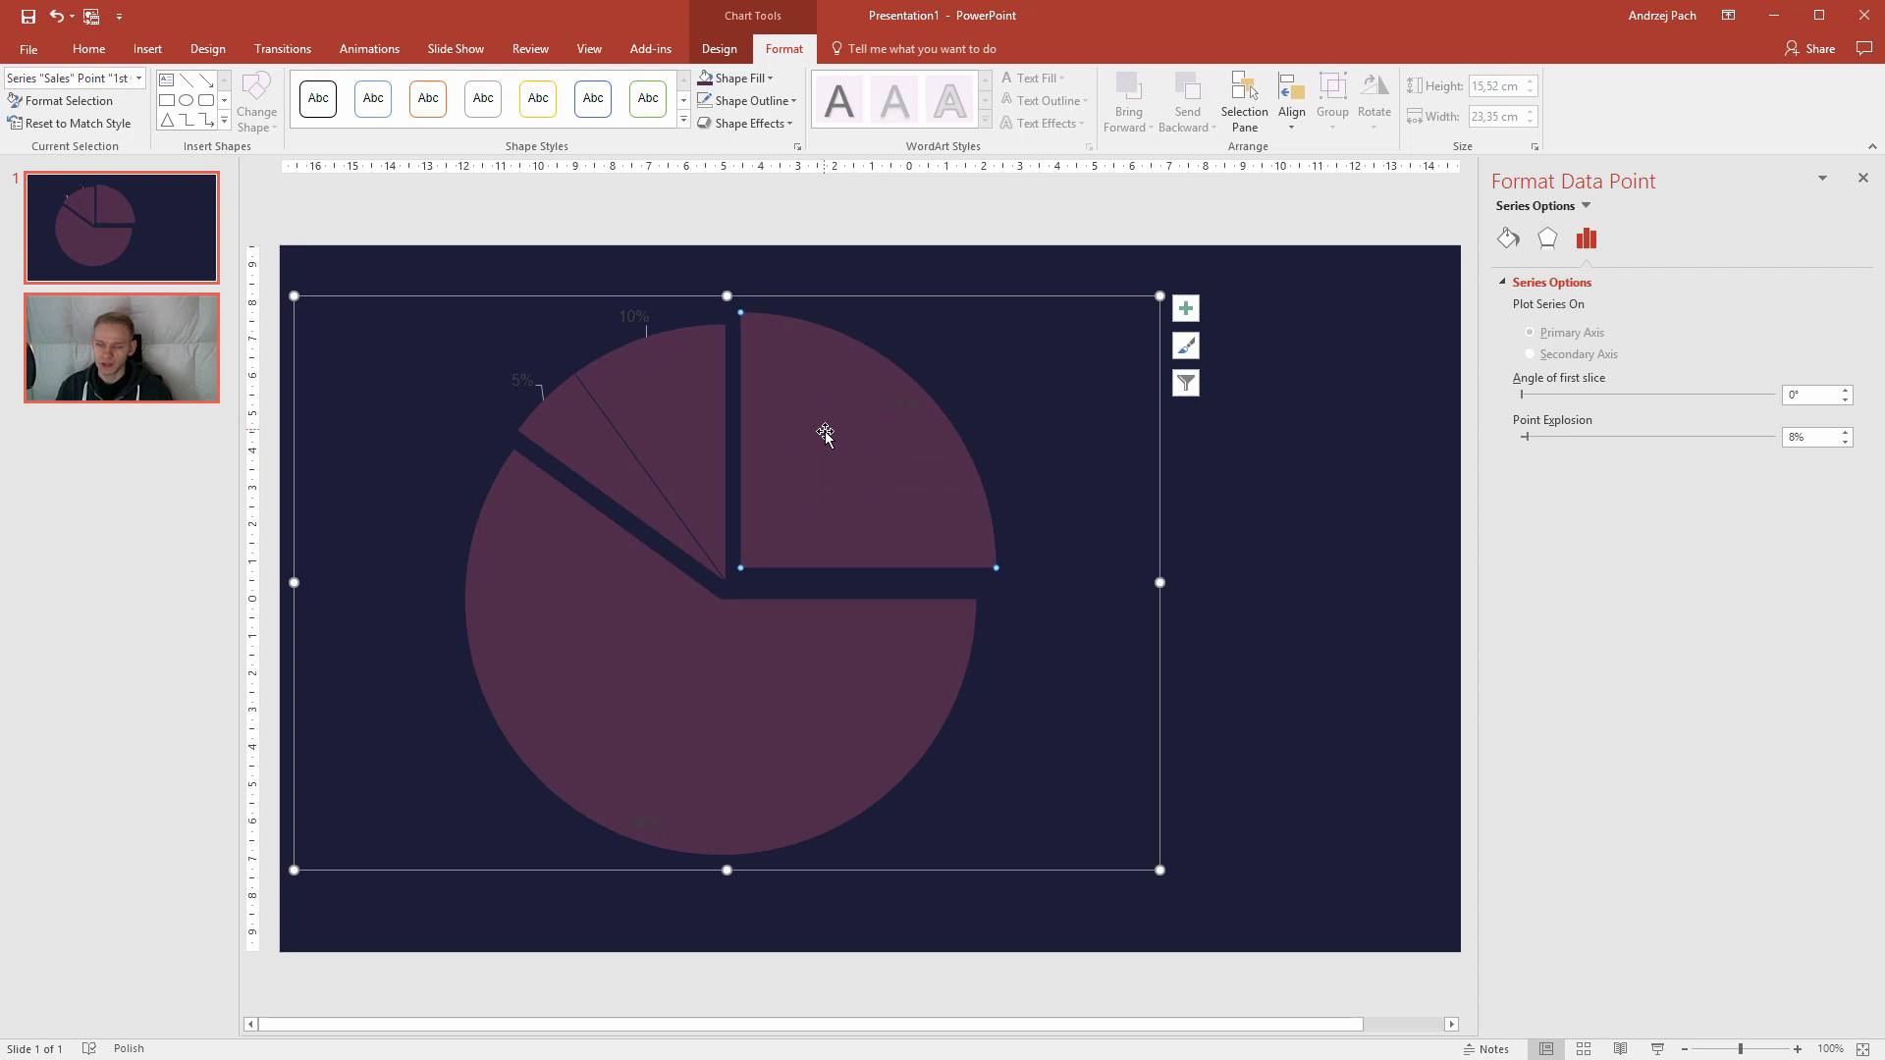
# - Fill the 25% slice with orange sampled from the screen
pyautogui.click(750, 77)
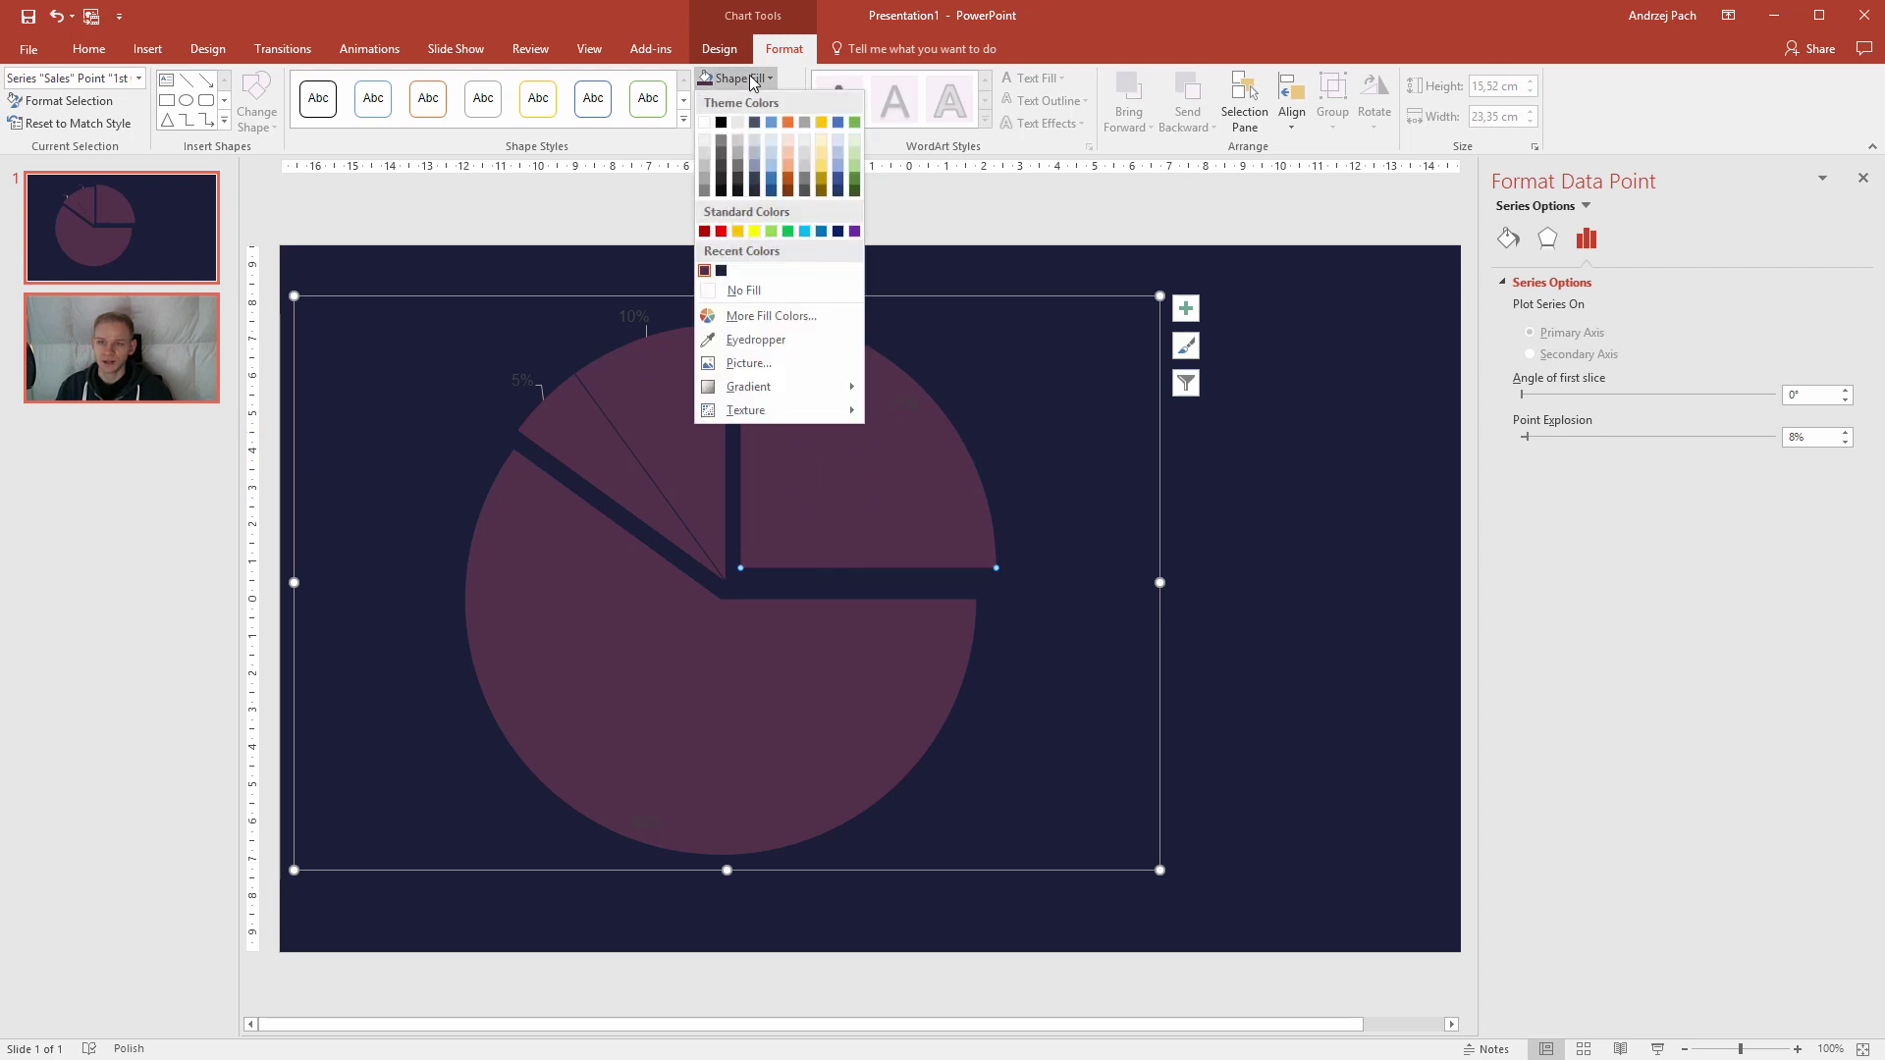
pyautogui.click(777, 340)
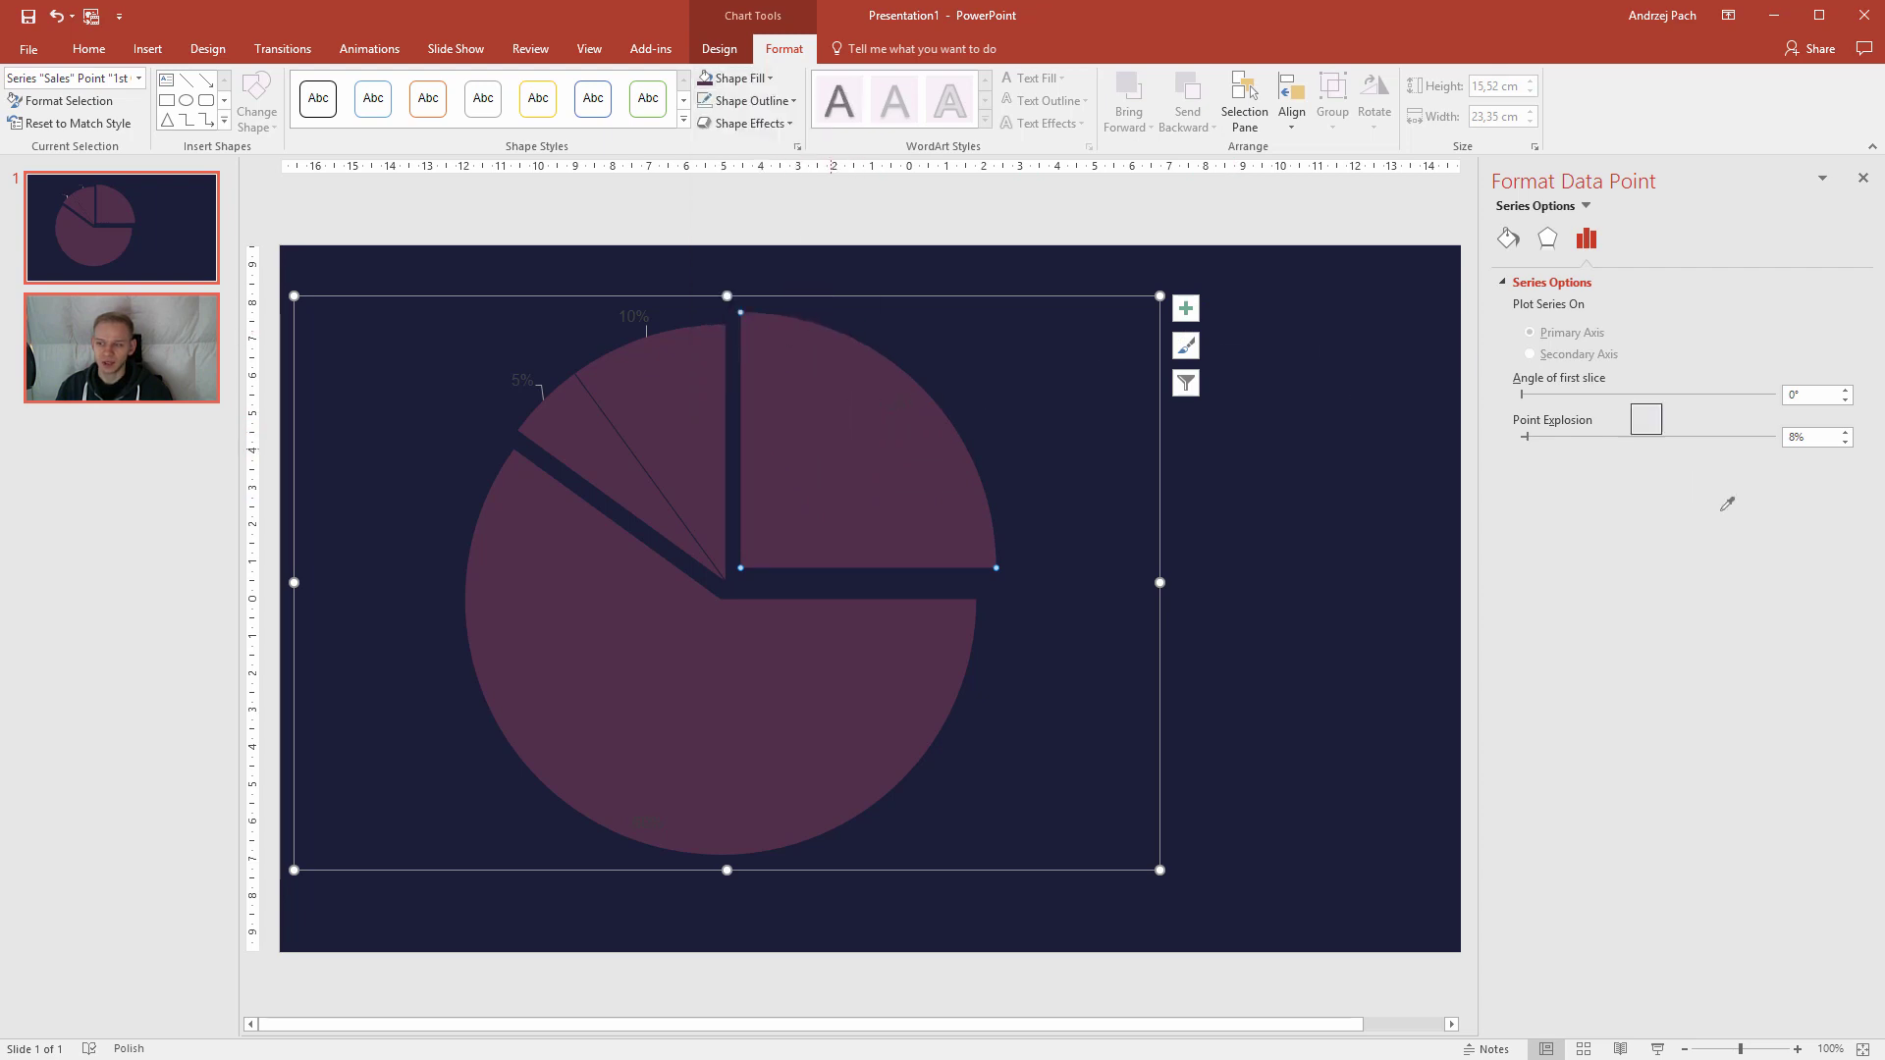
pyautogui.click(1880, 705)
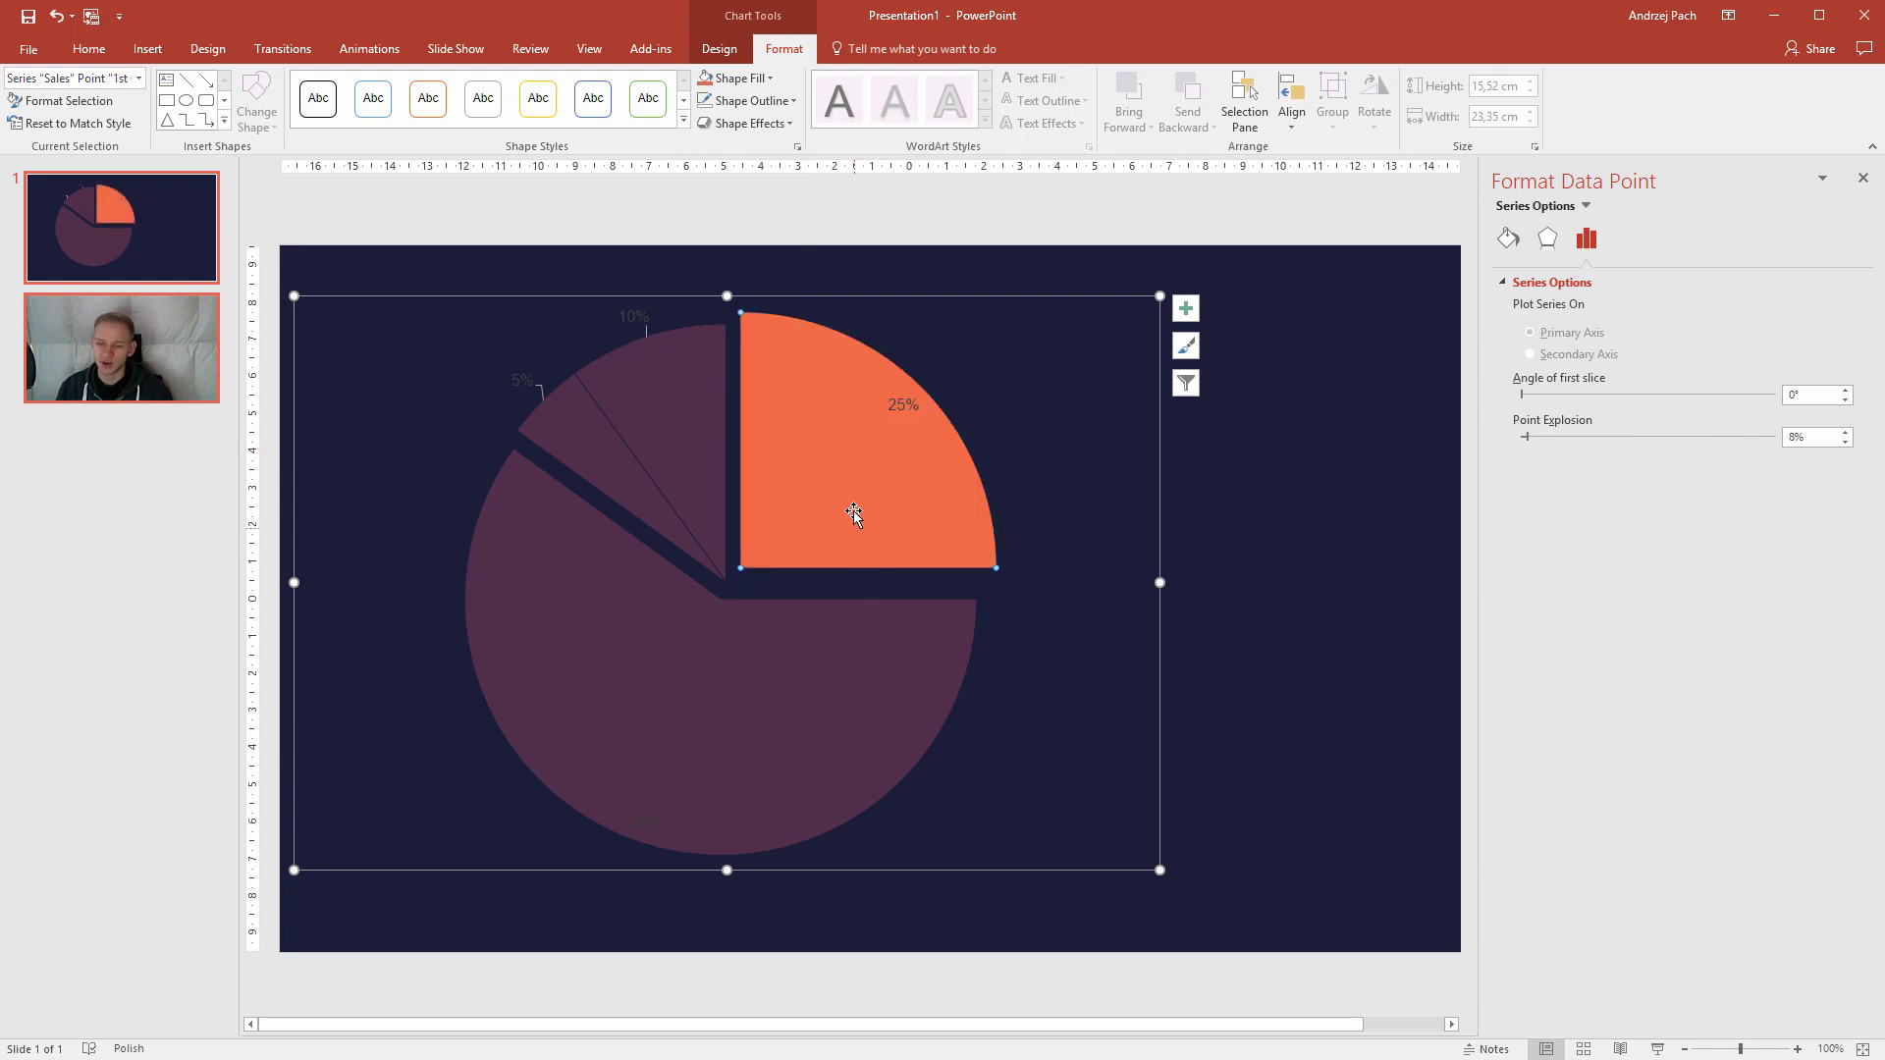
# - Make all the percentage labels white, bold and 16 pt, then pick out the 60% label
pyautogui.click(646, 822)
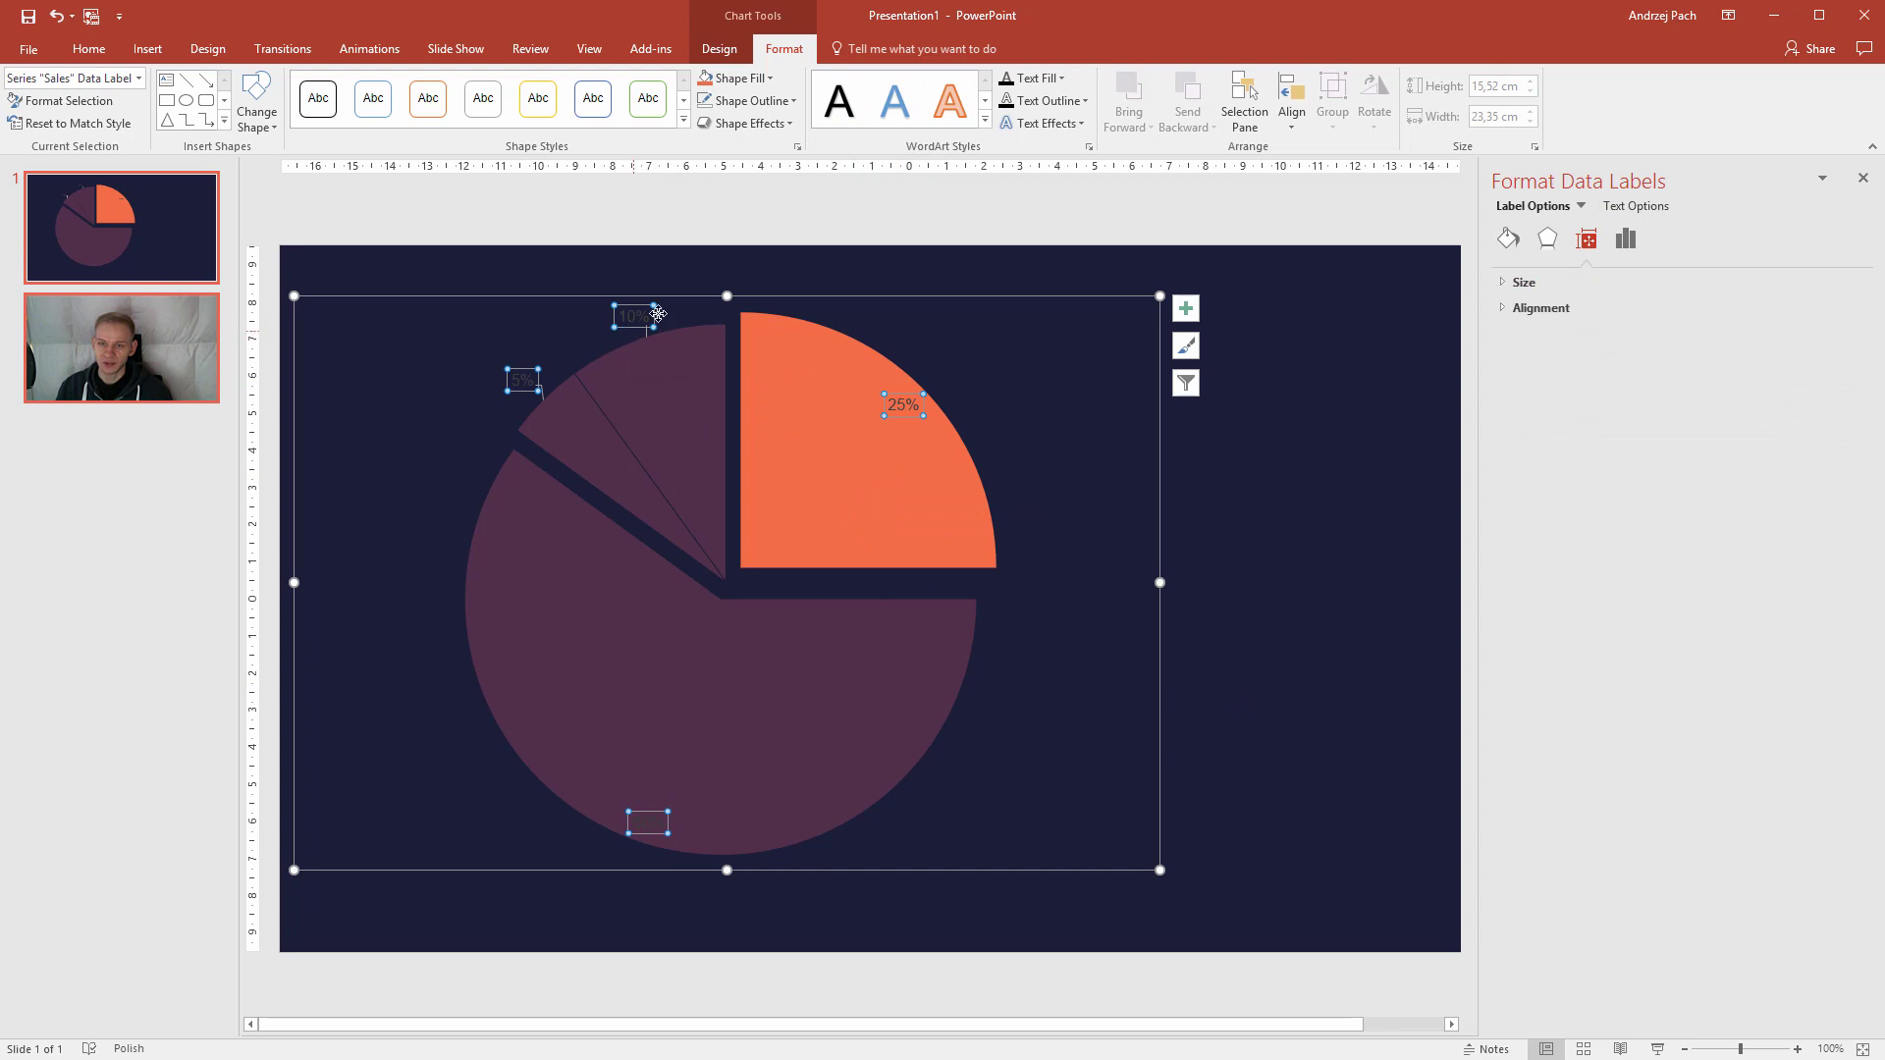
pyautogui.click(729, 54)
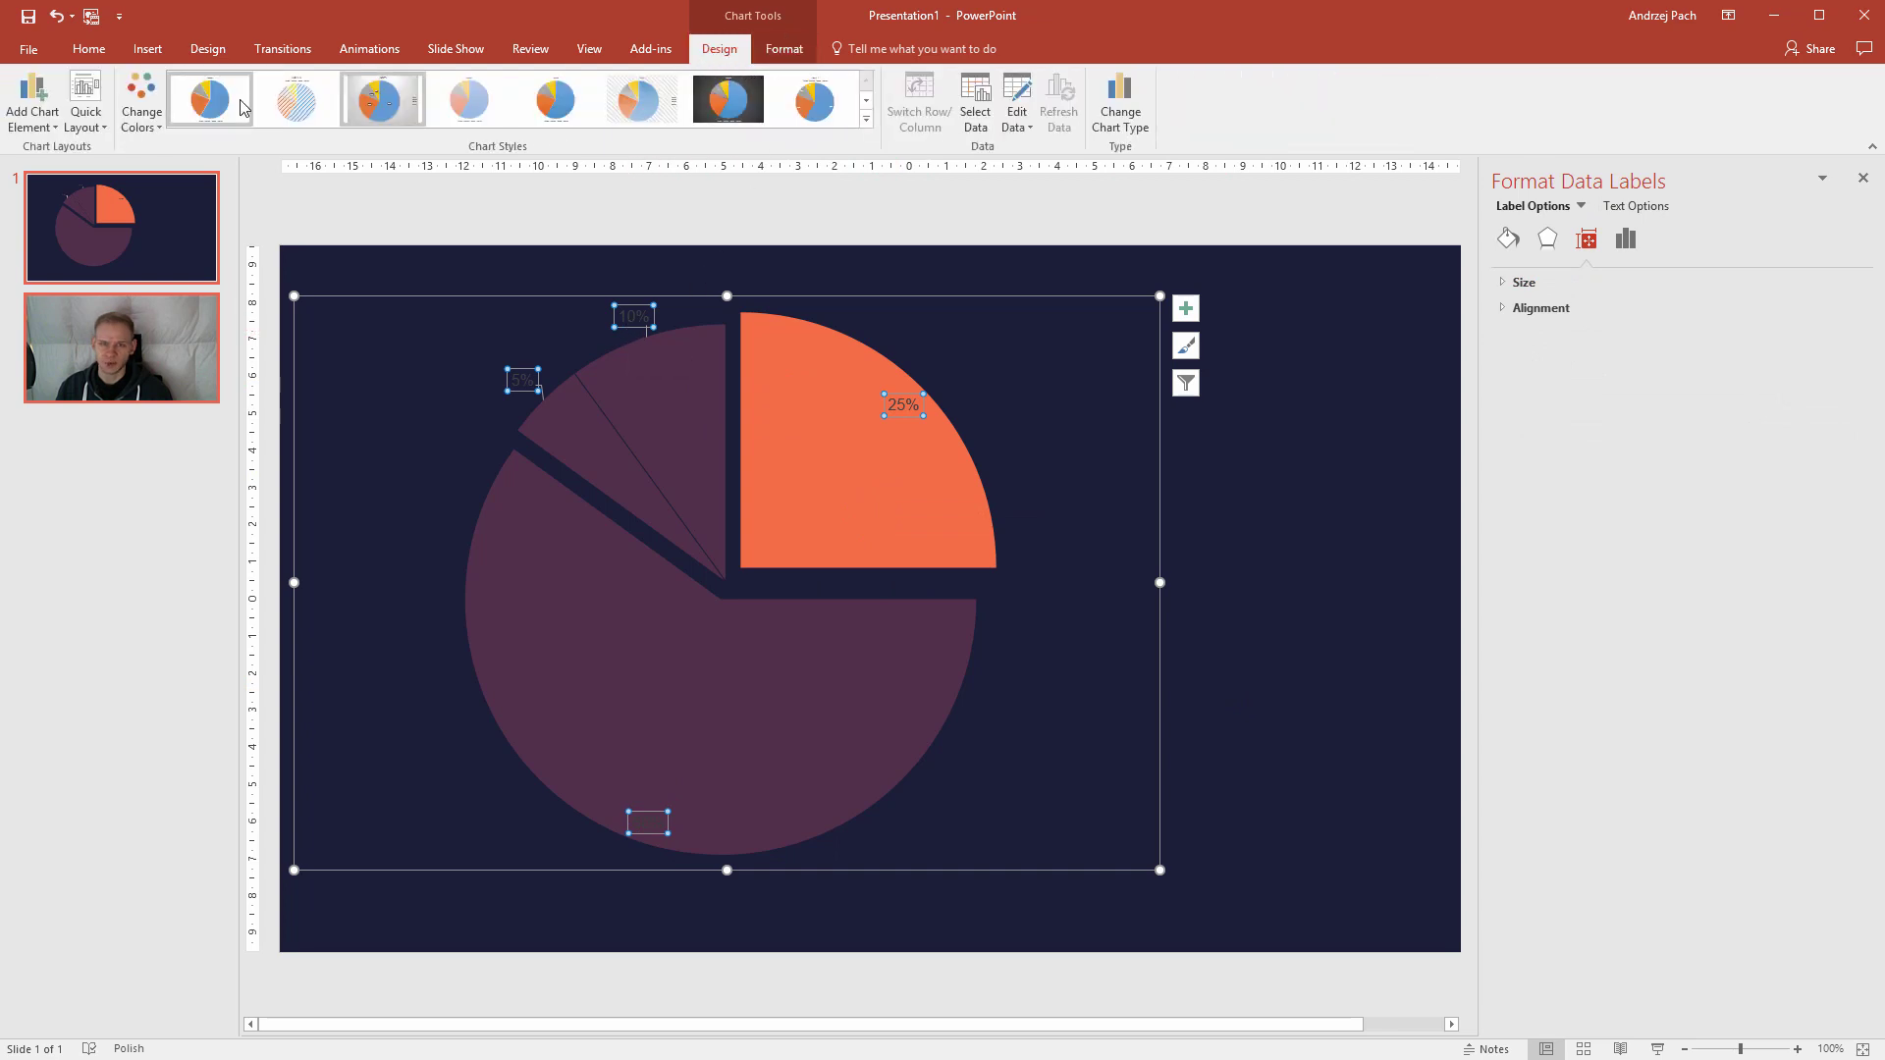
pyautogui.click(89, 51)
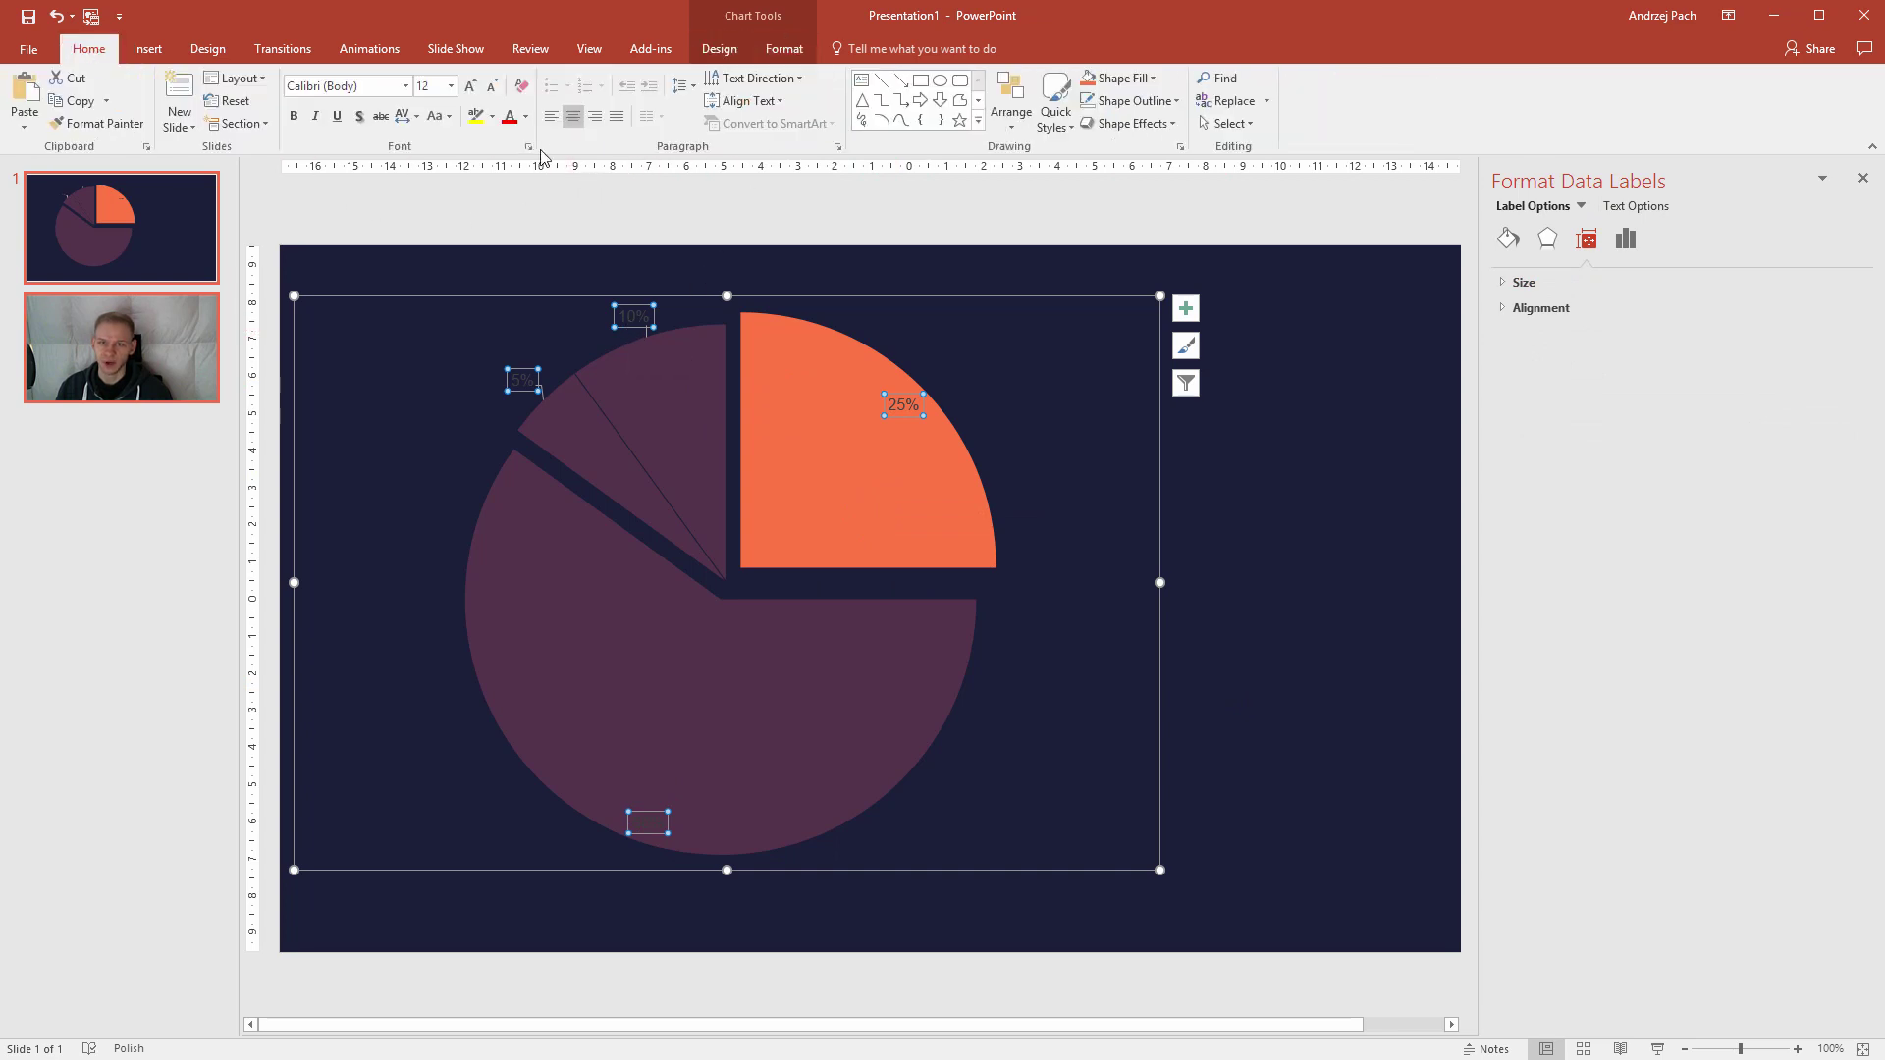
pyautogui.click(525, 116)
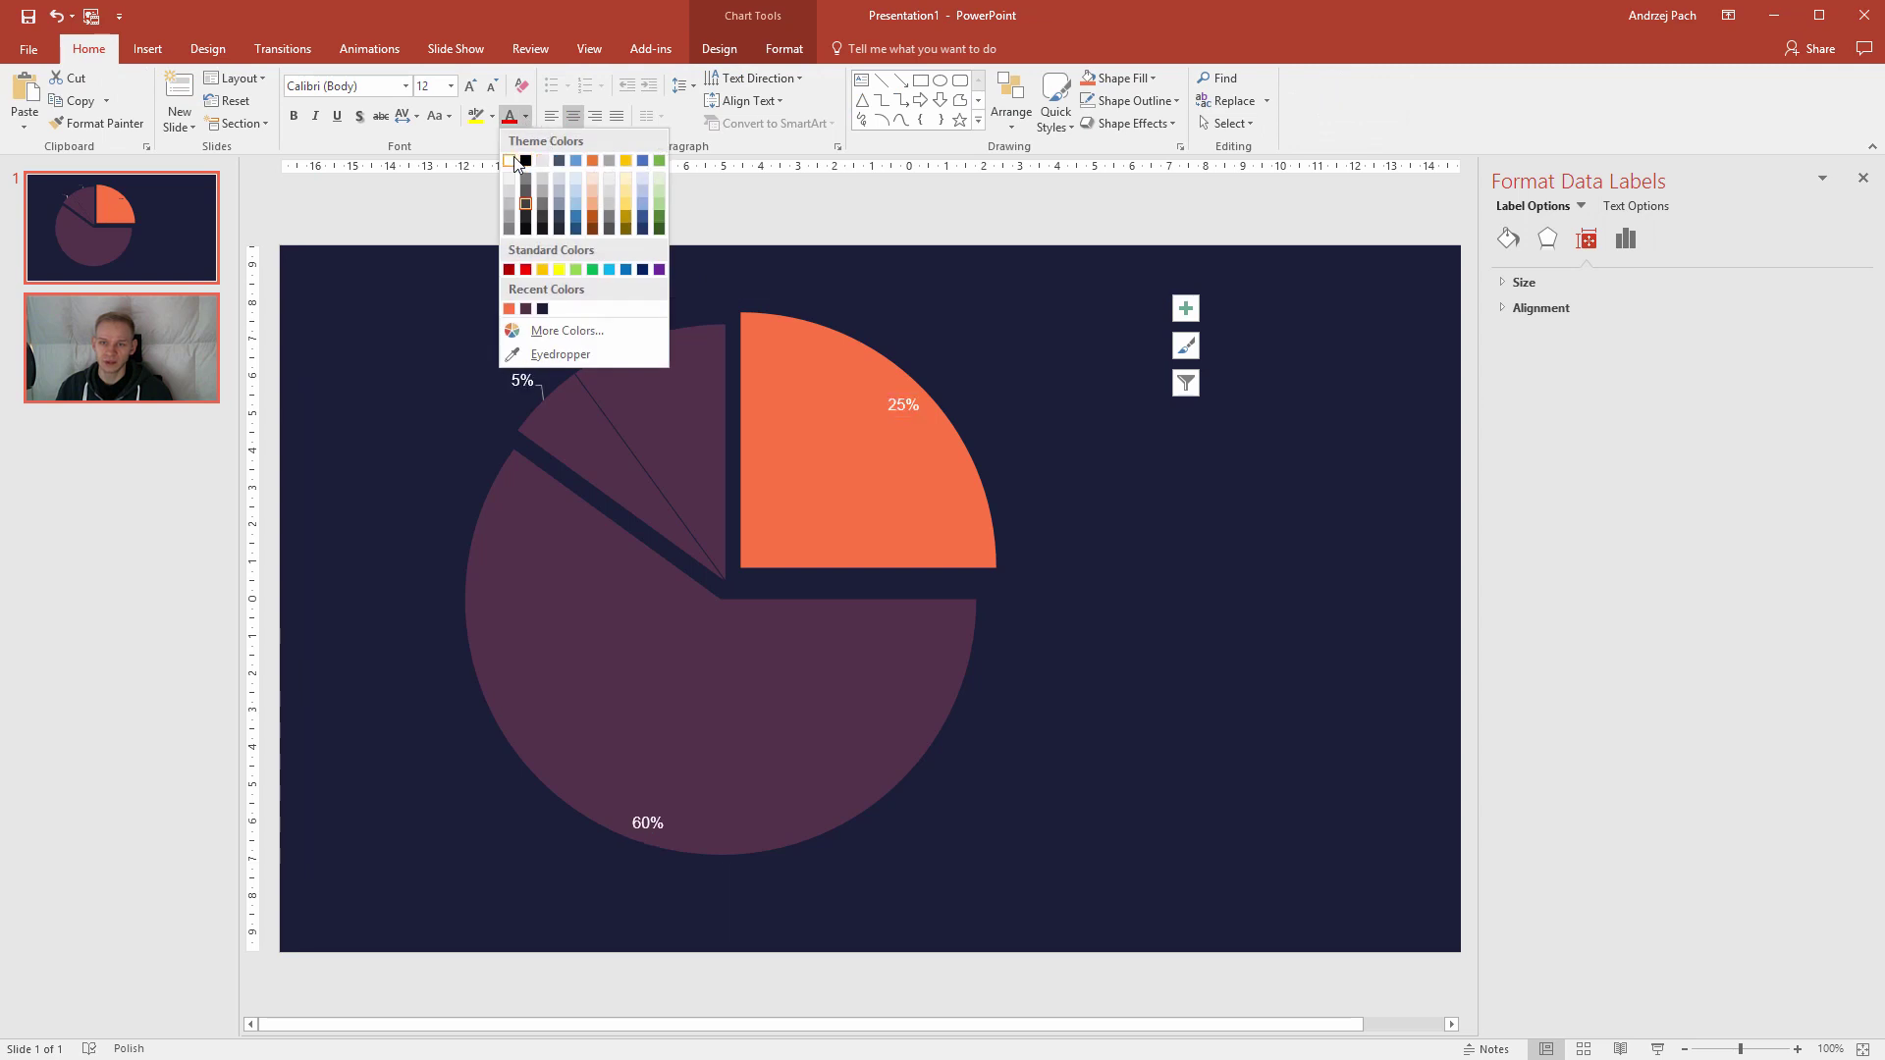
pyautogui.click(511, 161)
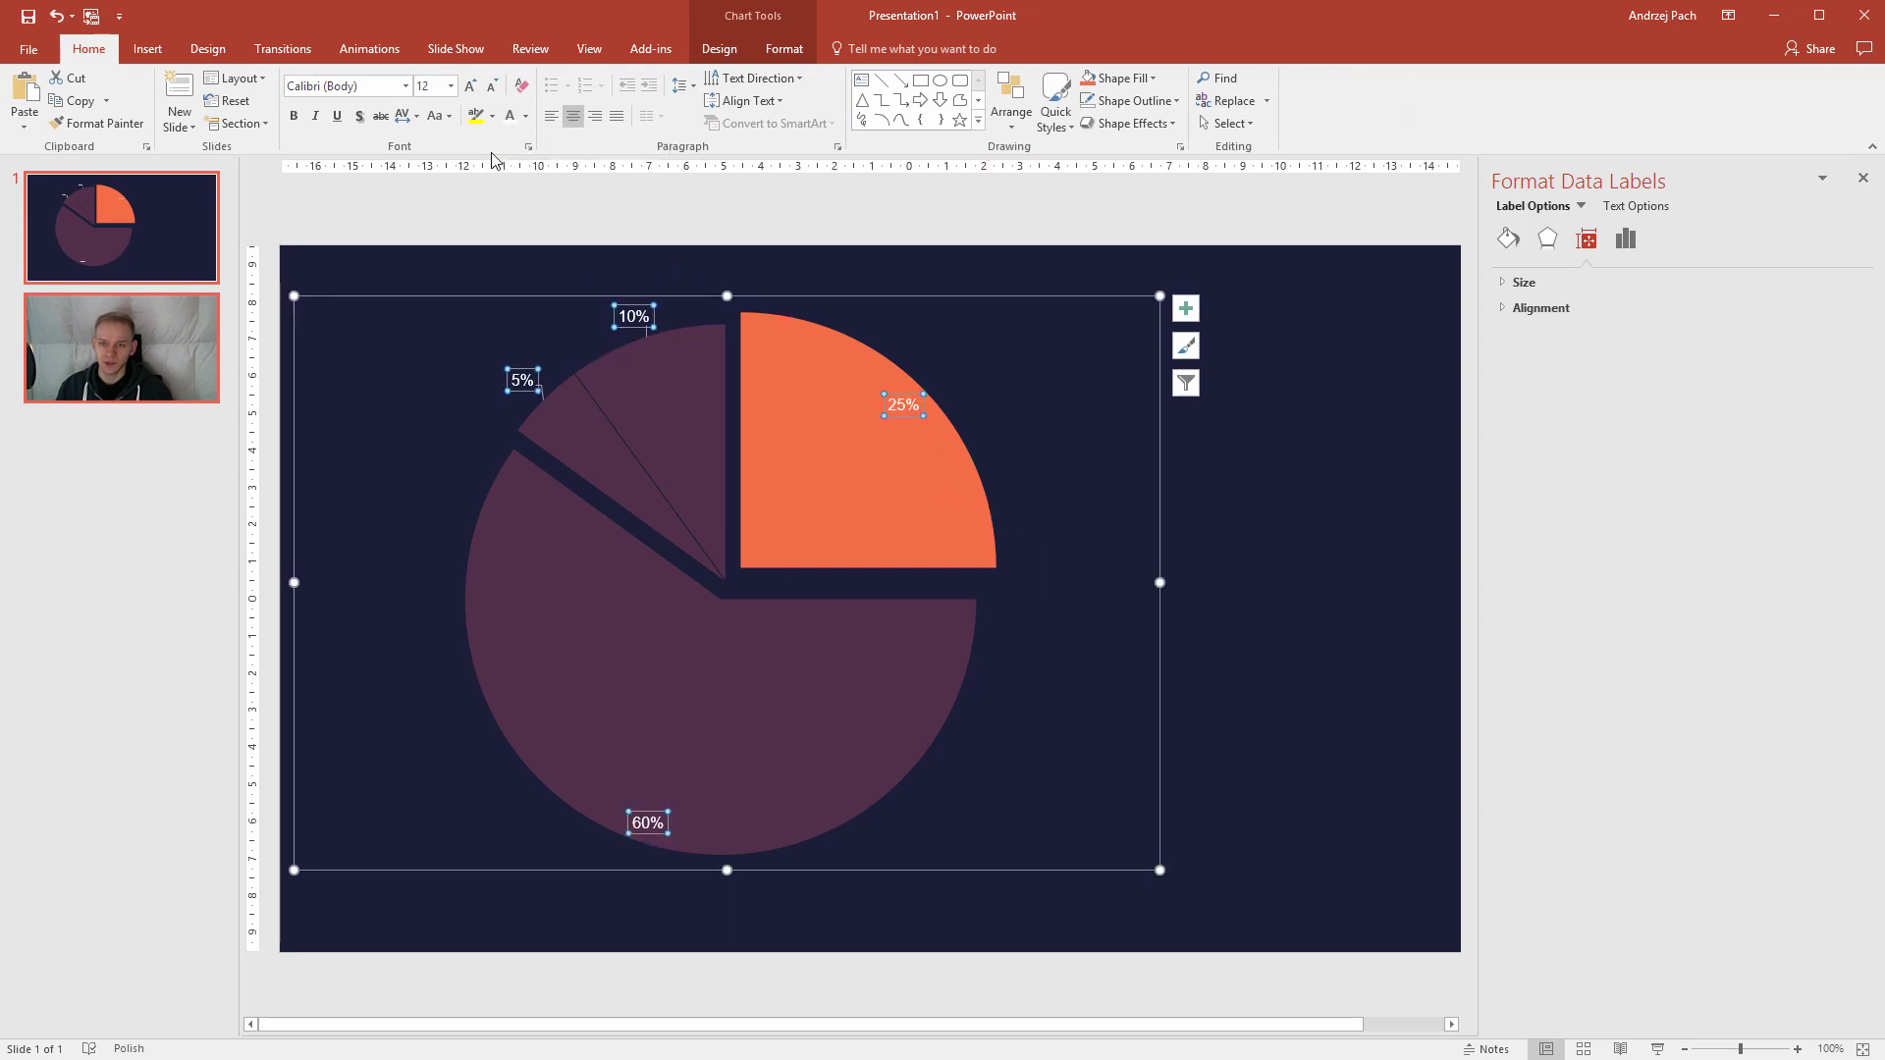
pyautogui.hotkey('ctrl', 'b')
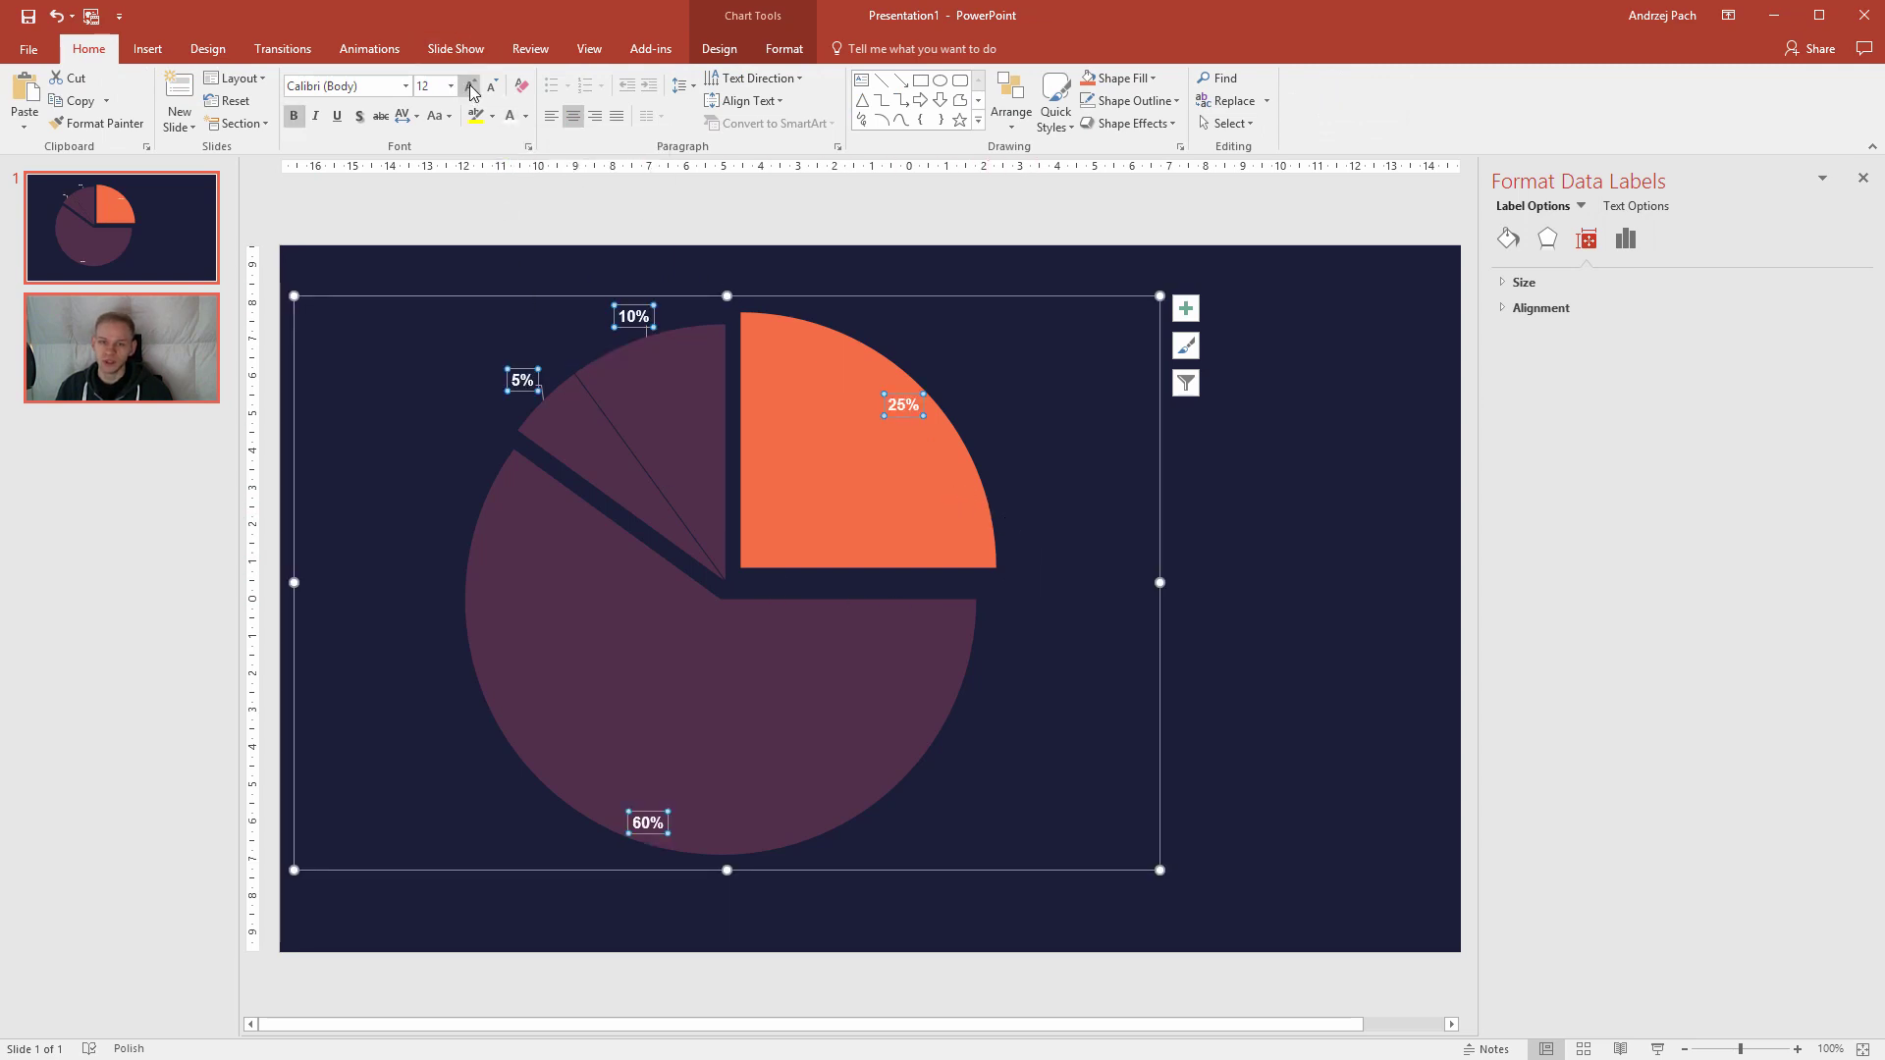
pyautogui.click(472, 91)
pyautogui.click(473, 91)
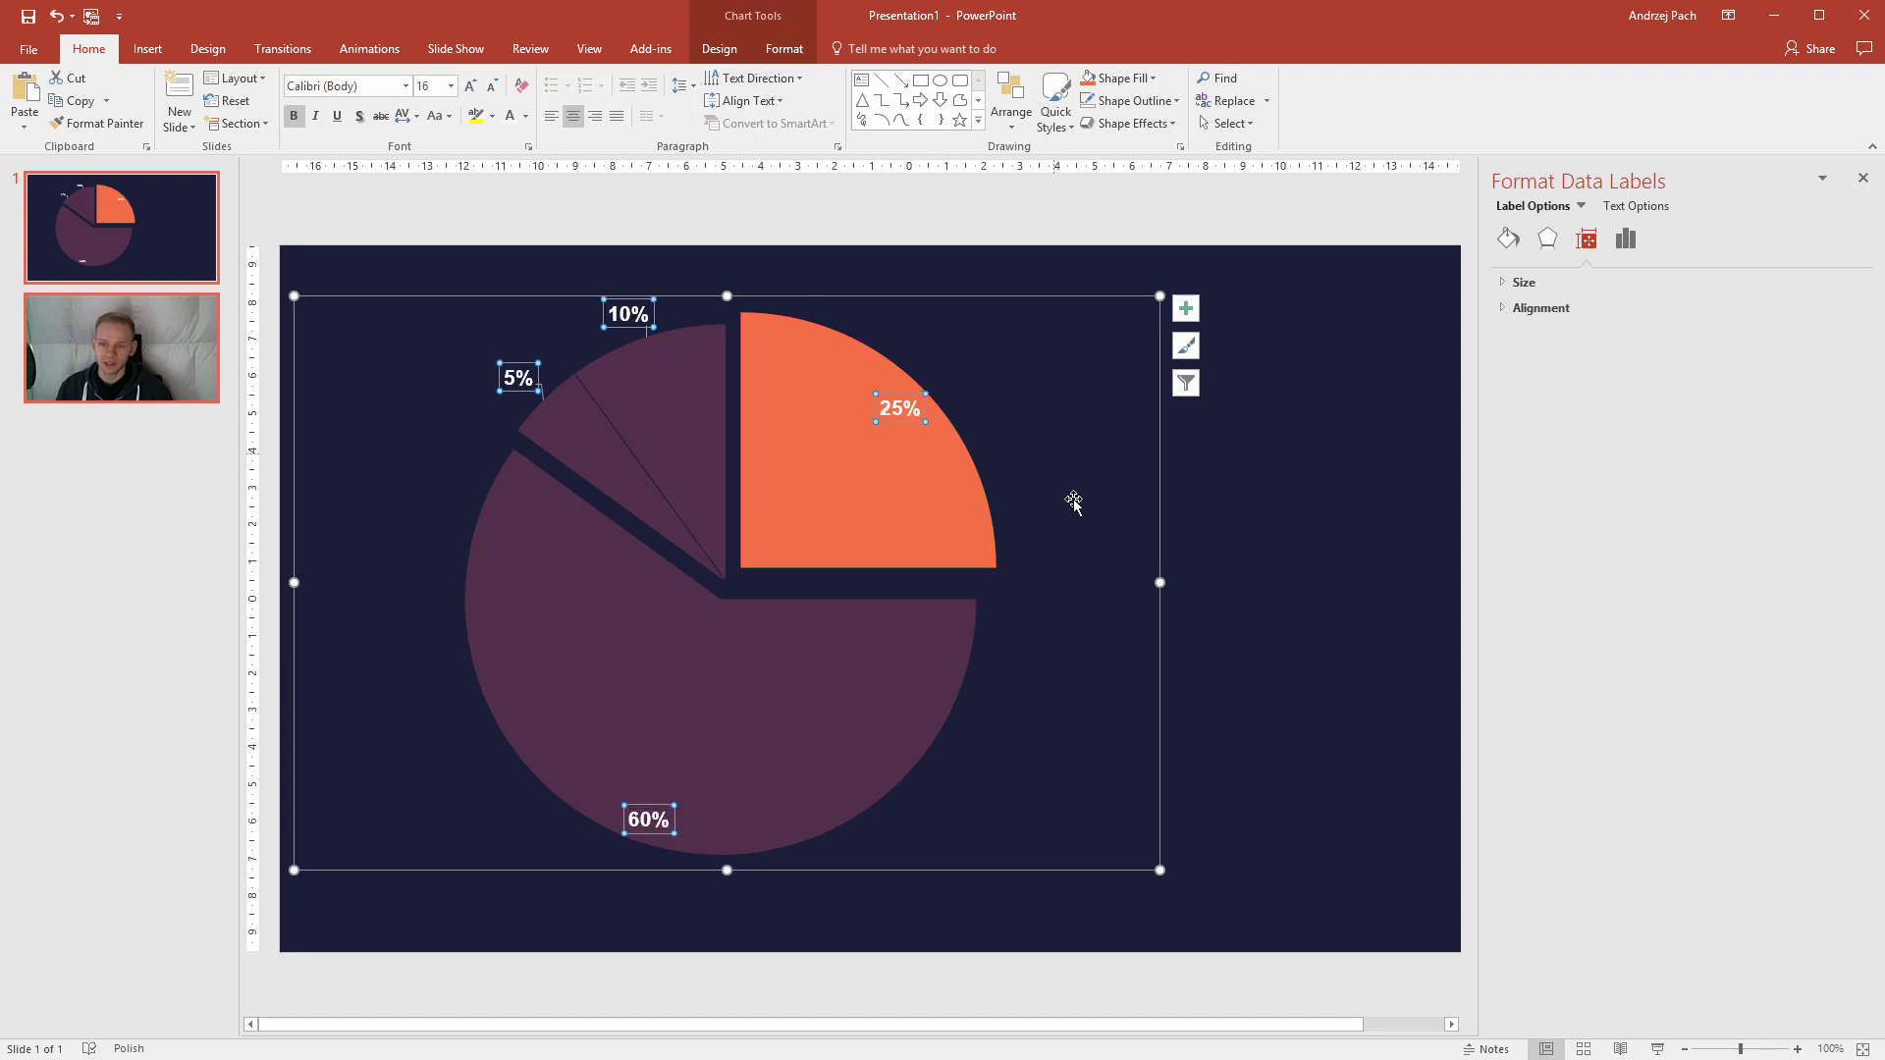
pyautogui.scroll(-2, 1041, 496)
pyautogui.click(672, 768)
# - Move the 60% and 25% labels into better spots inside their slices
pyautogui.moveTo(675, 761); pyautogui.dragTo(710, 734)
pyautogui.click(862, 465)
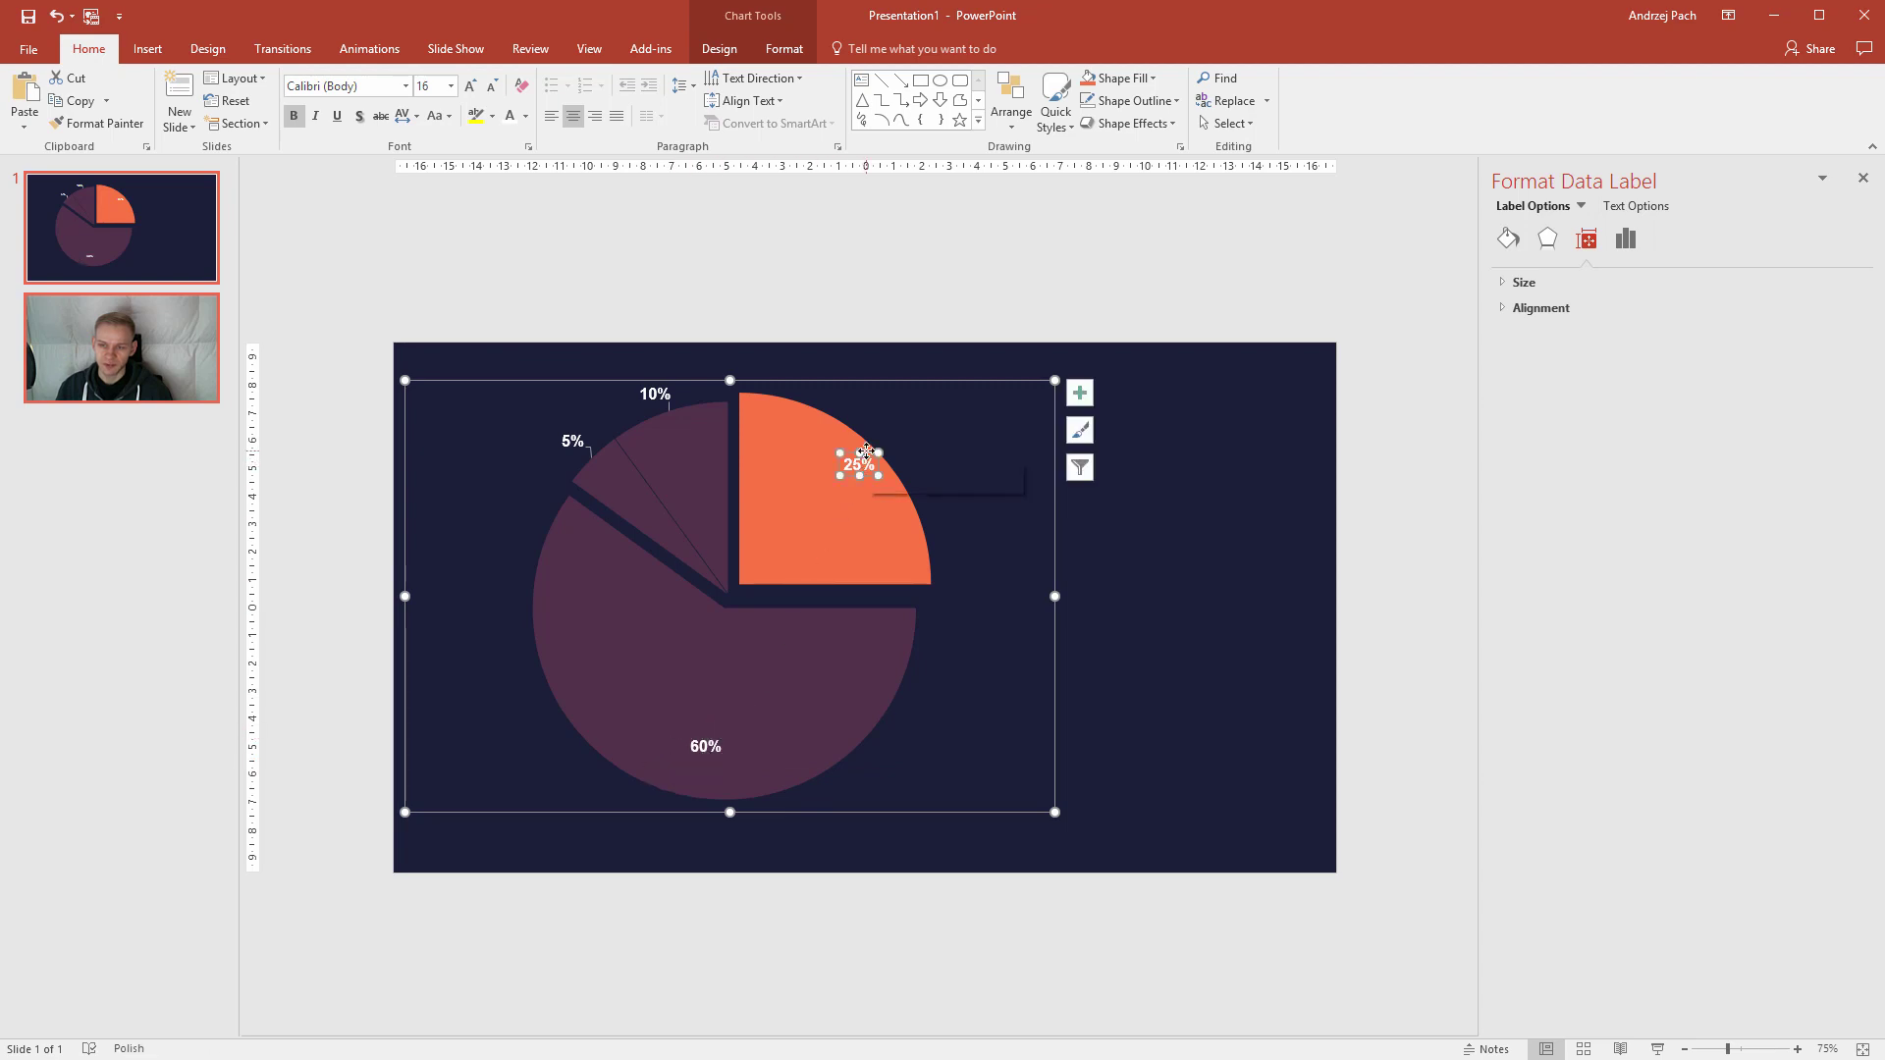
pyautogui.moveTo(865, 451)
pyautogui.mouseDown()
pyautogui.moveTo(917, 425)
pyautogui.moveTo(843, 497)
pyautogui.moveTo(852, 477)
pyautogui.mouseUp()
# - Shrink the chart from its top-right corner and shift it up and left
pyautogui.click(1131, 601)
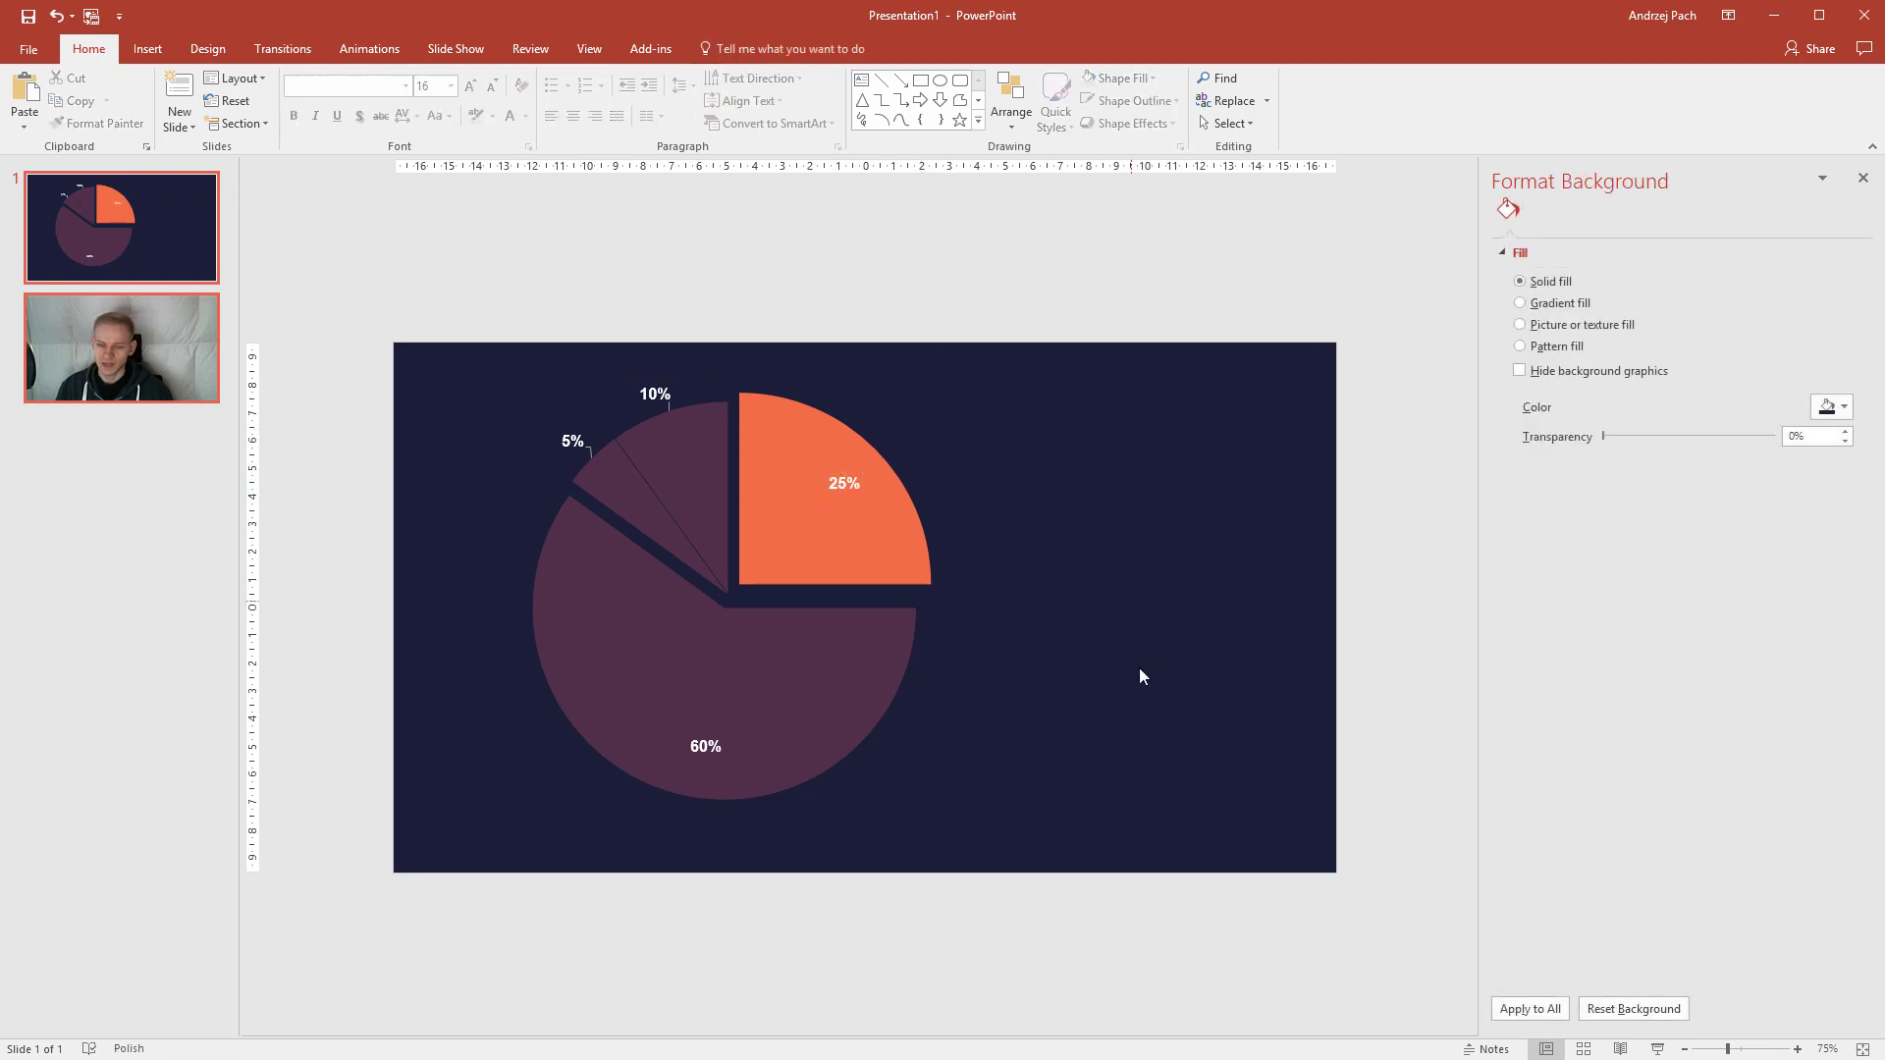
pyautogui.scroll(-1, 1037, 651)
pyautogui.click(765, 552)
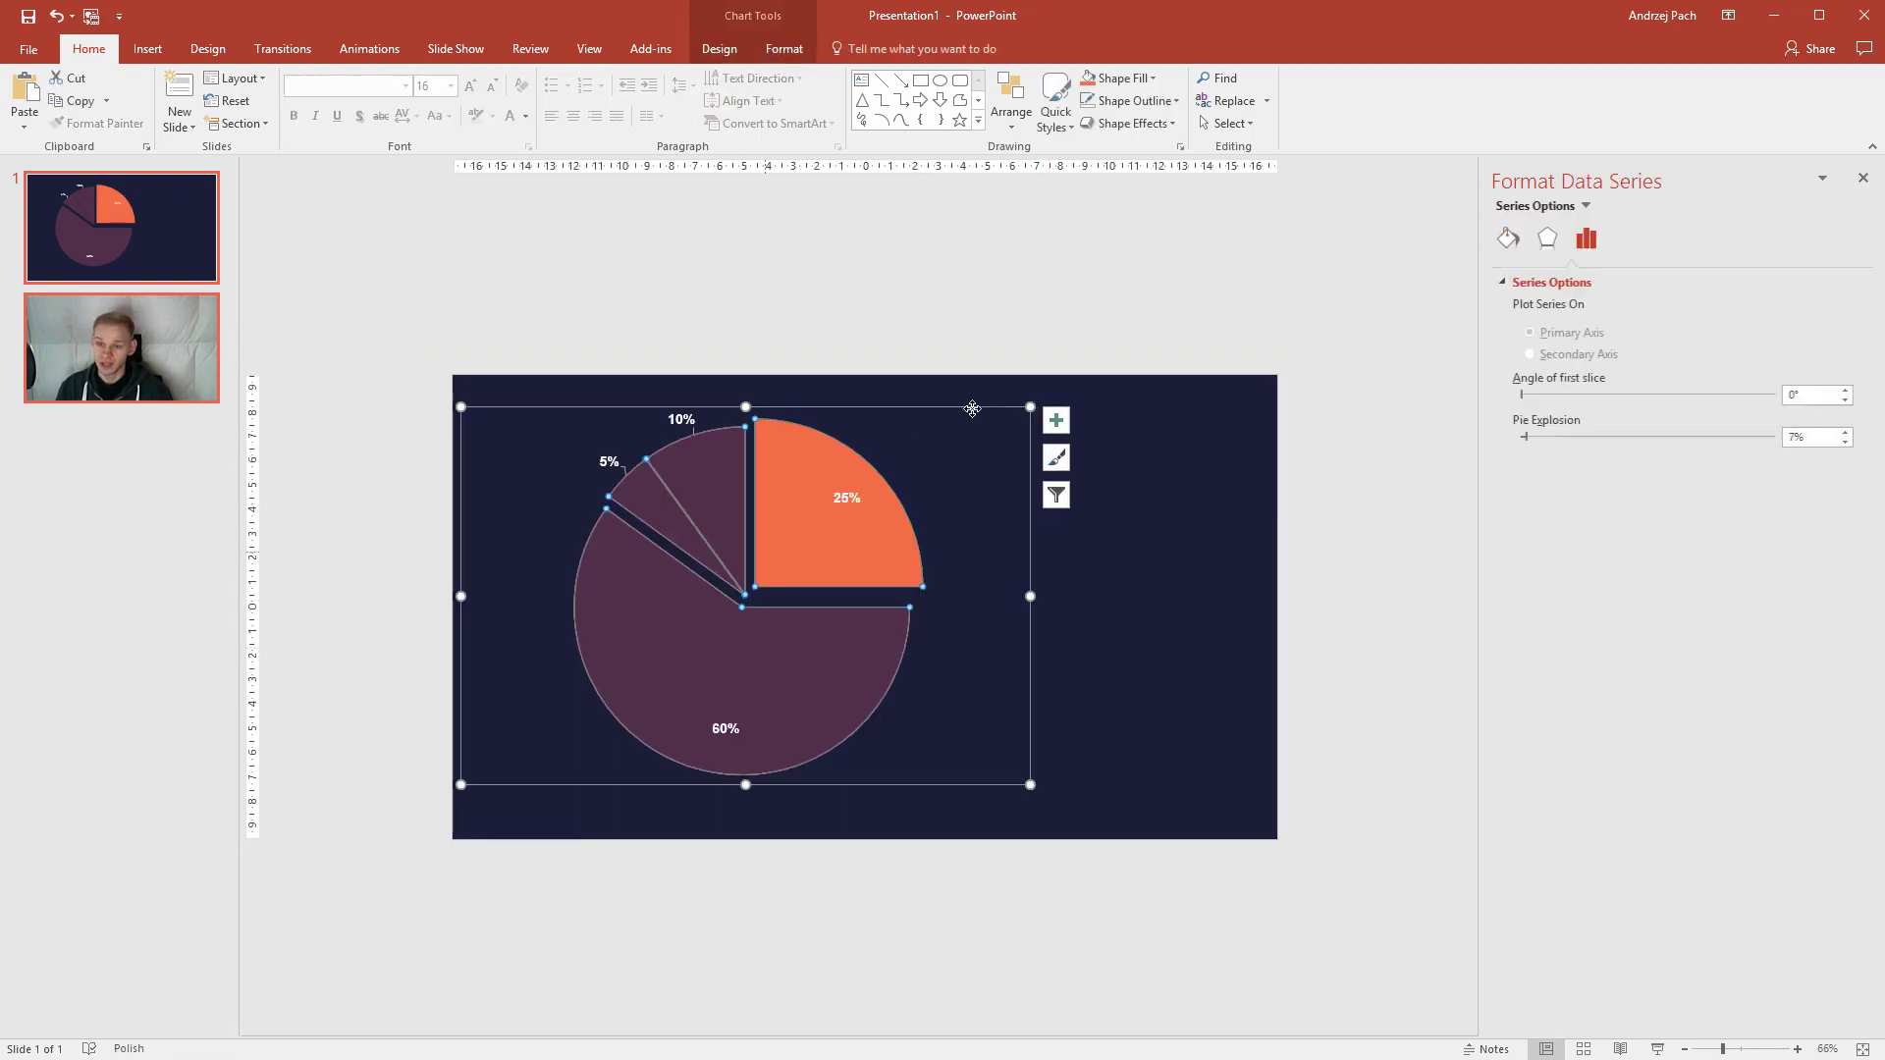
pyautogui.moveTo(1028, 408); pyautogui.dragTo(972, 445)
pyautogui.click(694, 538)
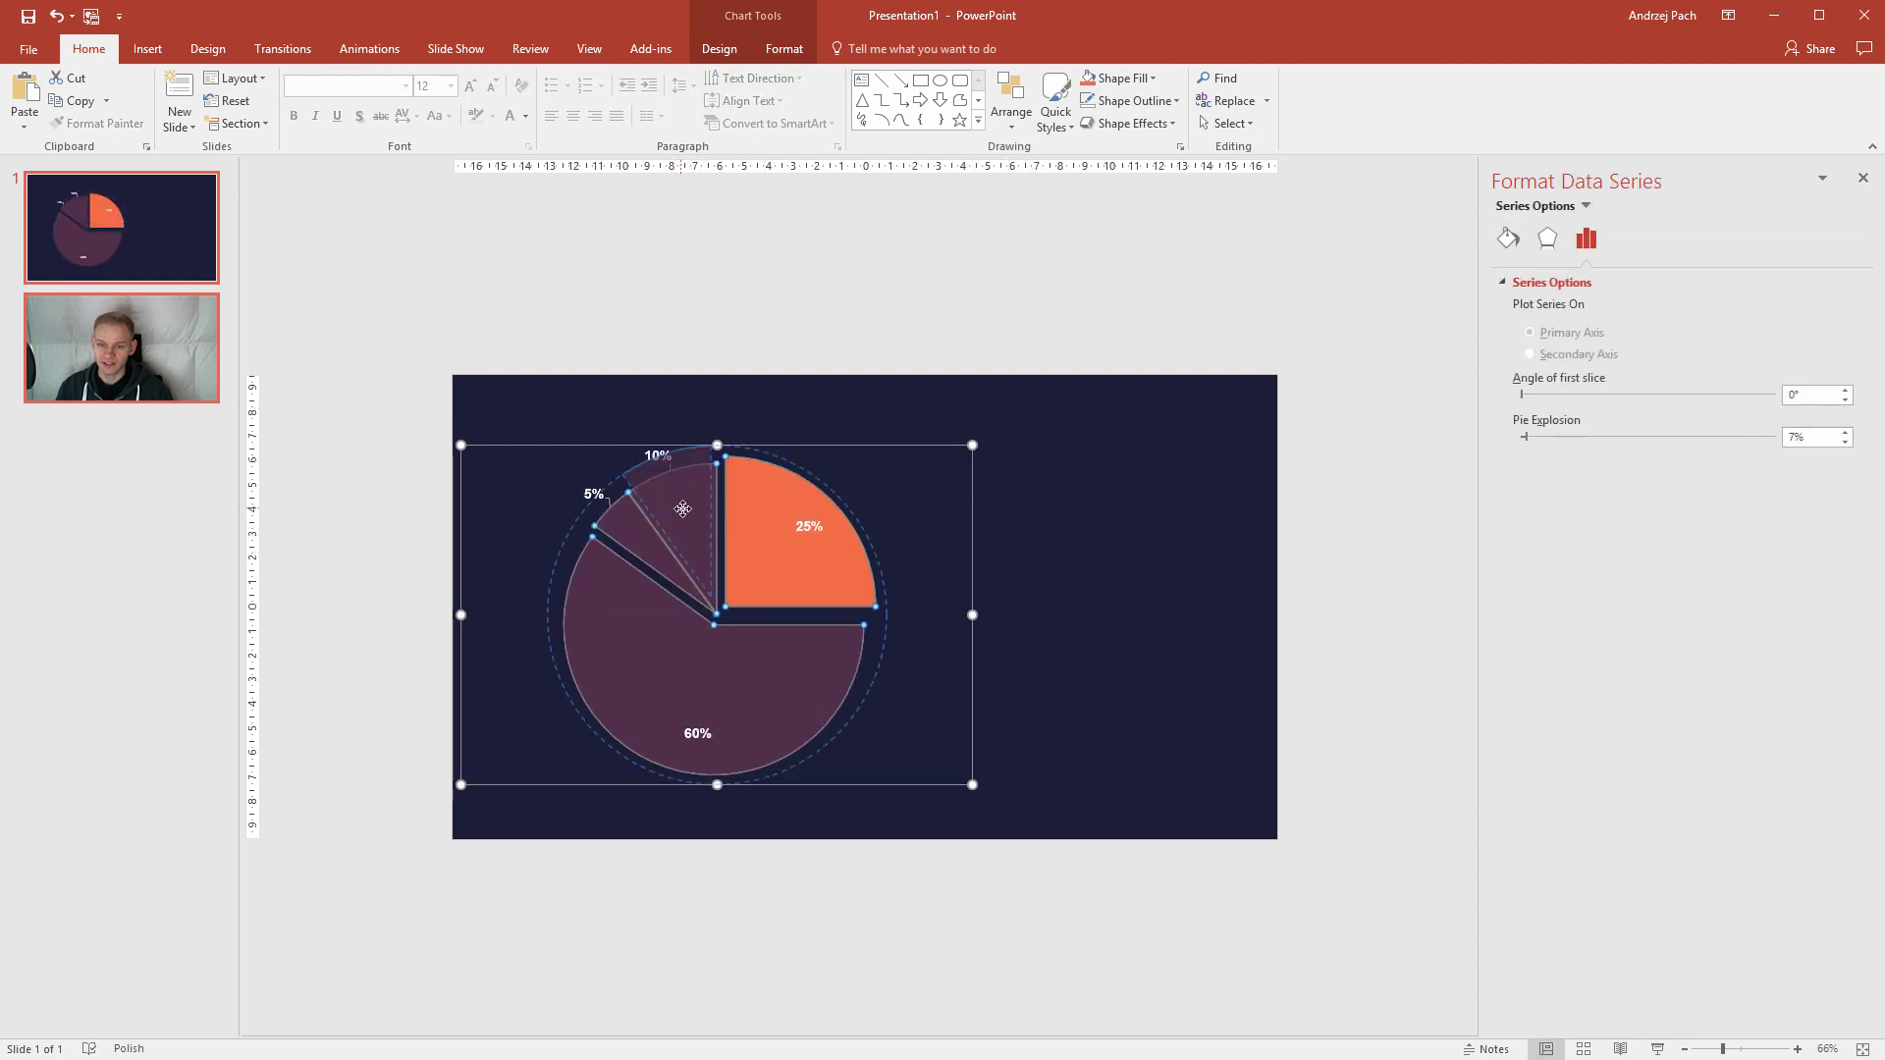
pyautogui.moveTo(685, 518); pyautogui.dragTo(687, 520)
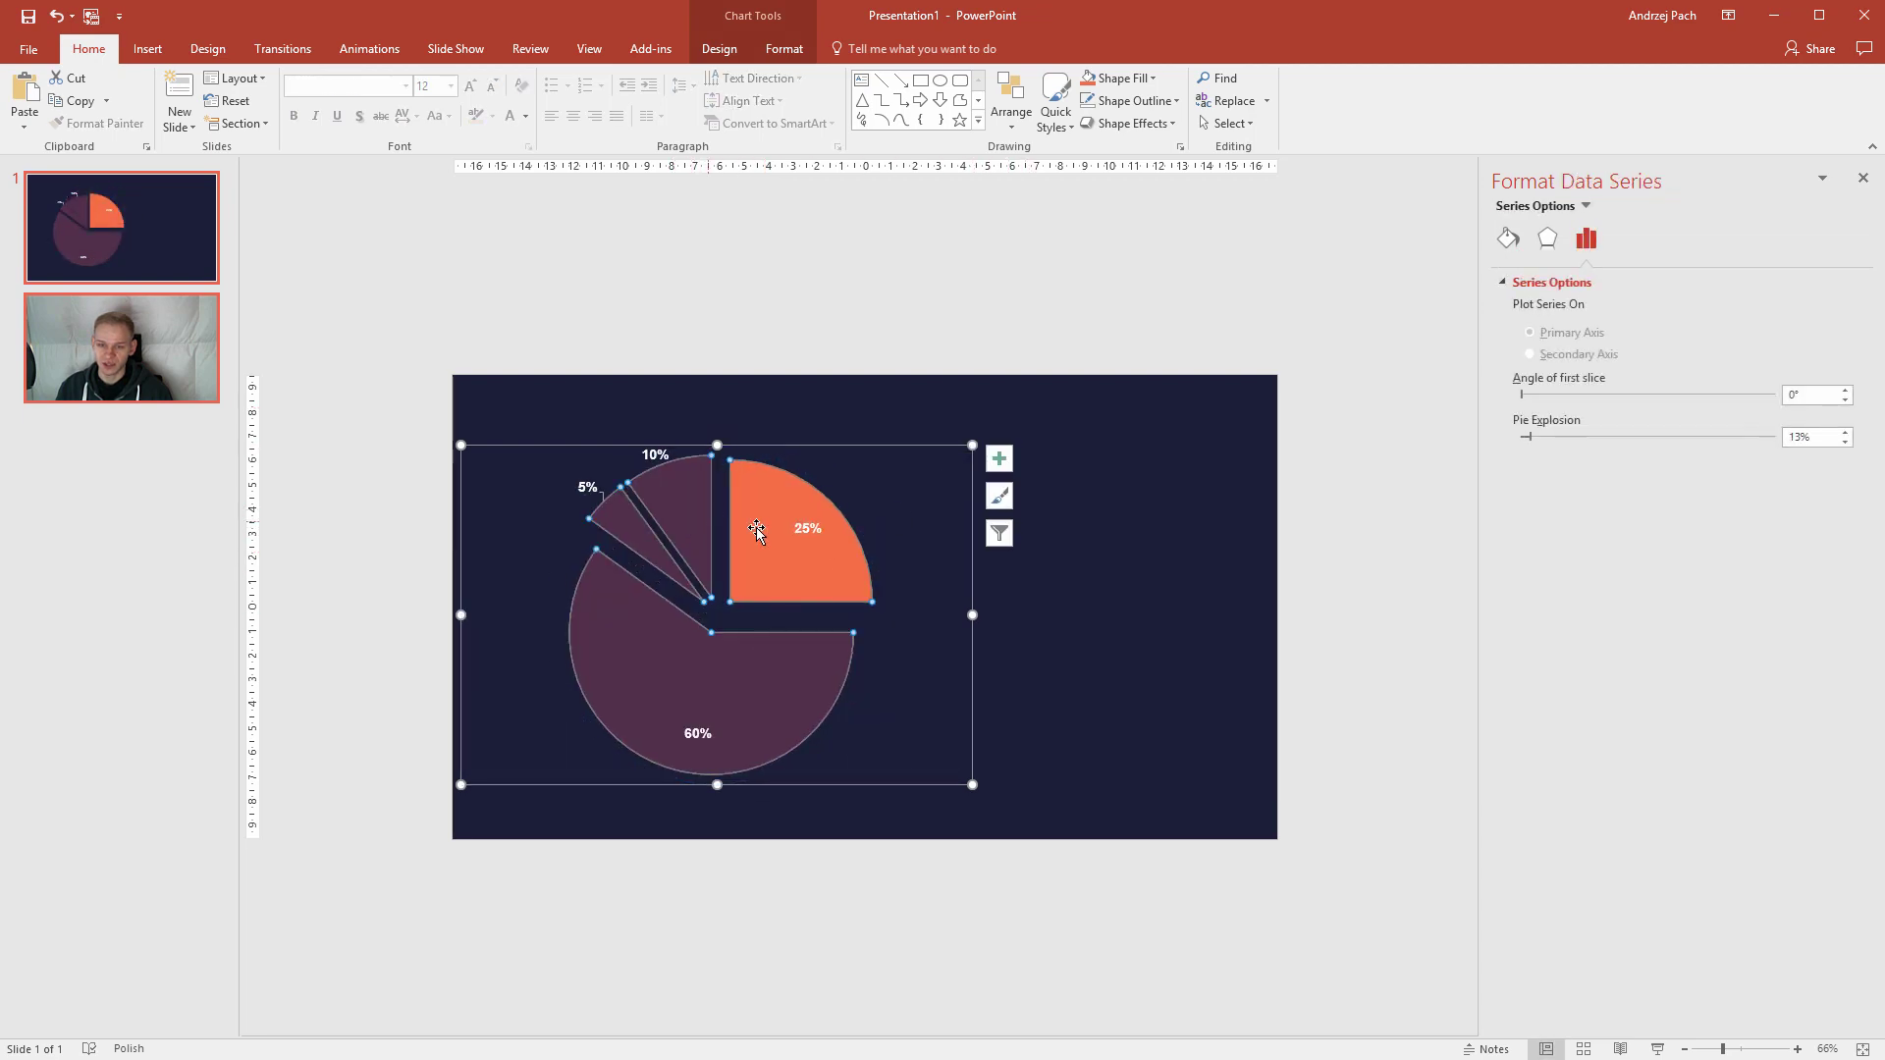
pyautogui.click(766, 429)
pyautogui.moveTo(766, 429); pyautogui.dragTo(735, 416)
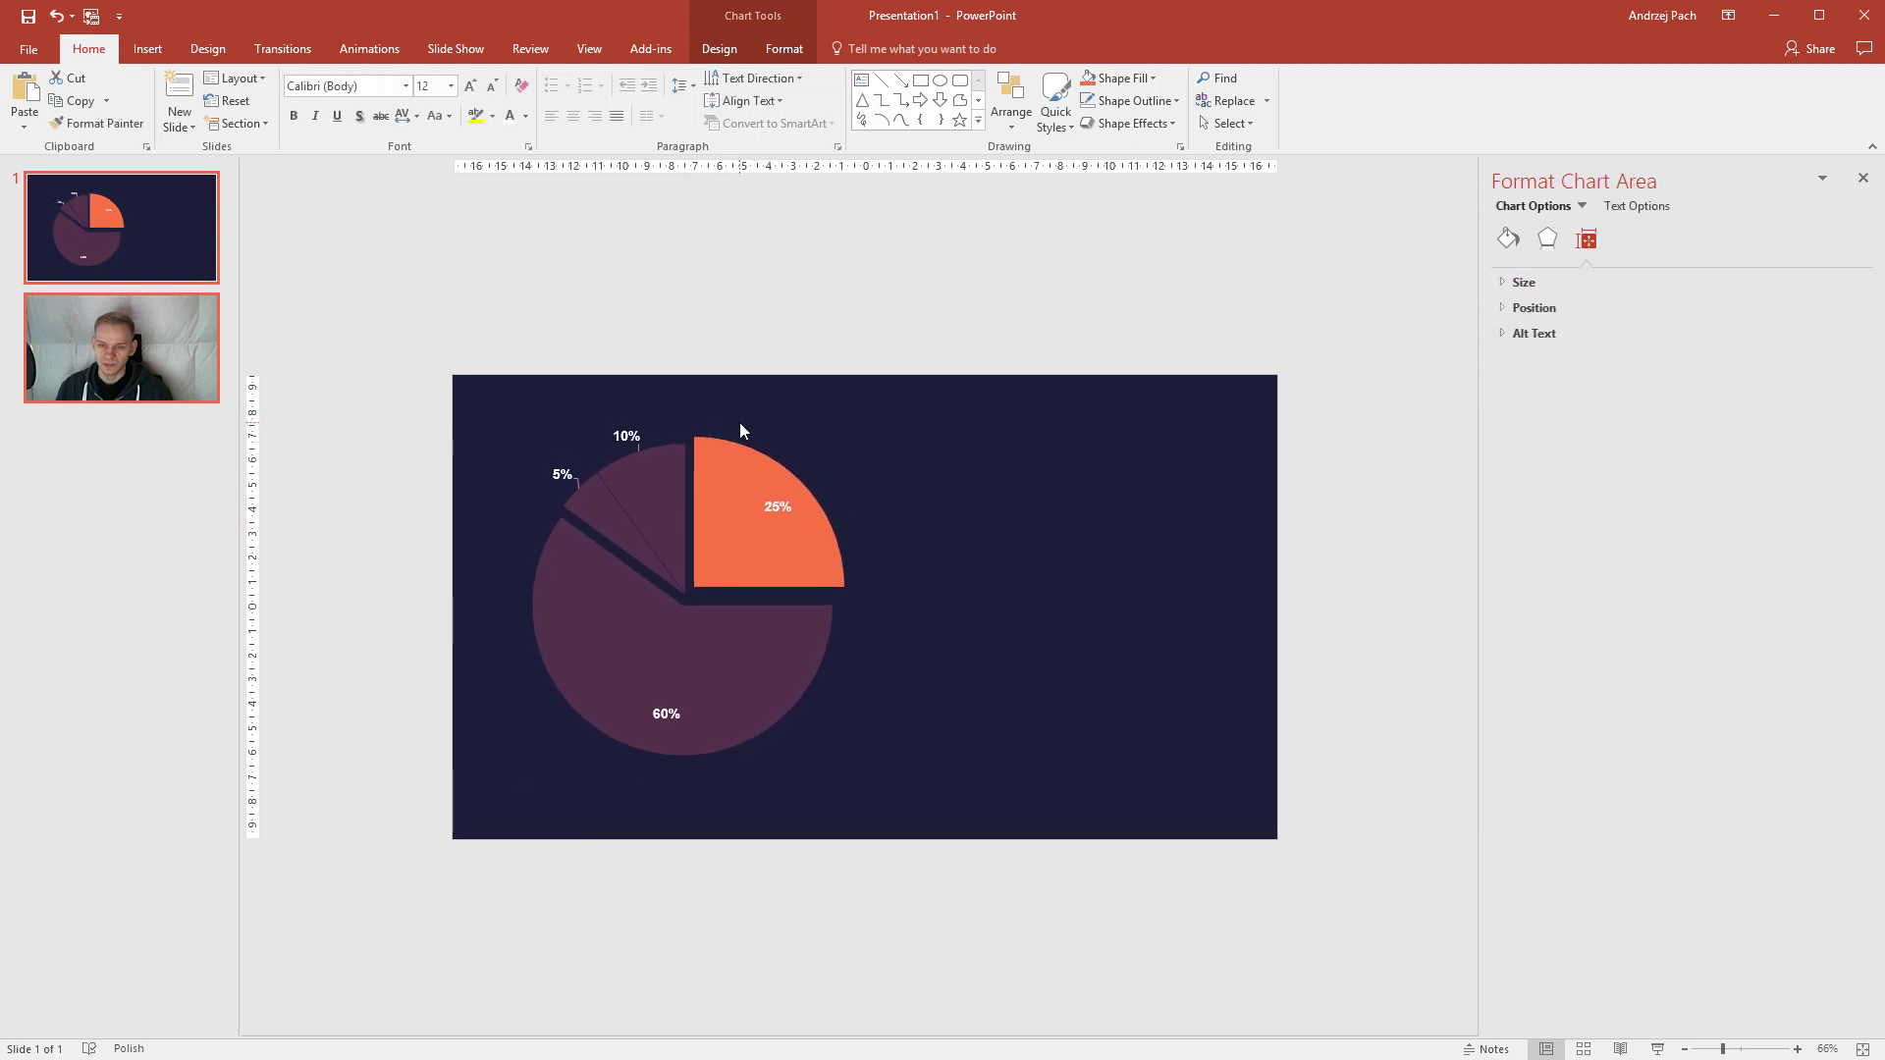
pyautogui.click(951, 521)
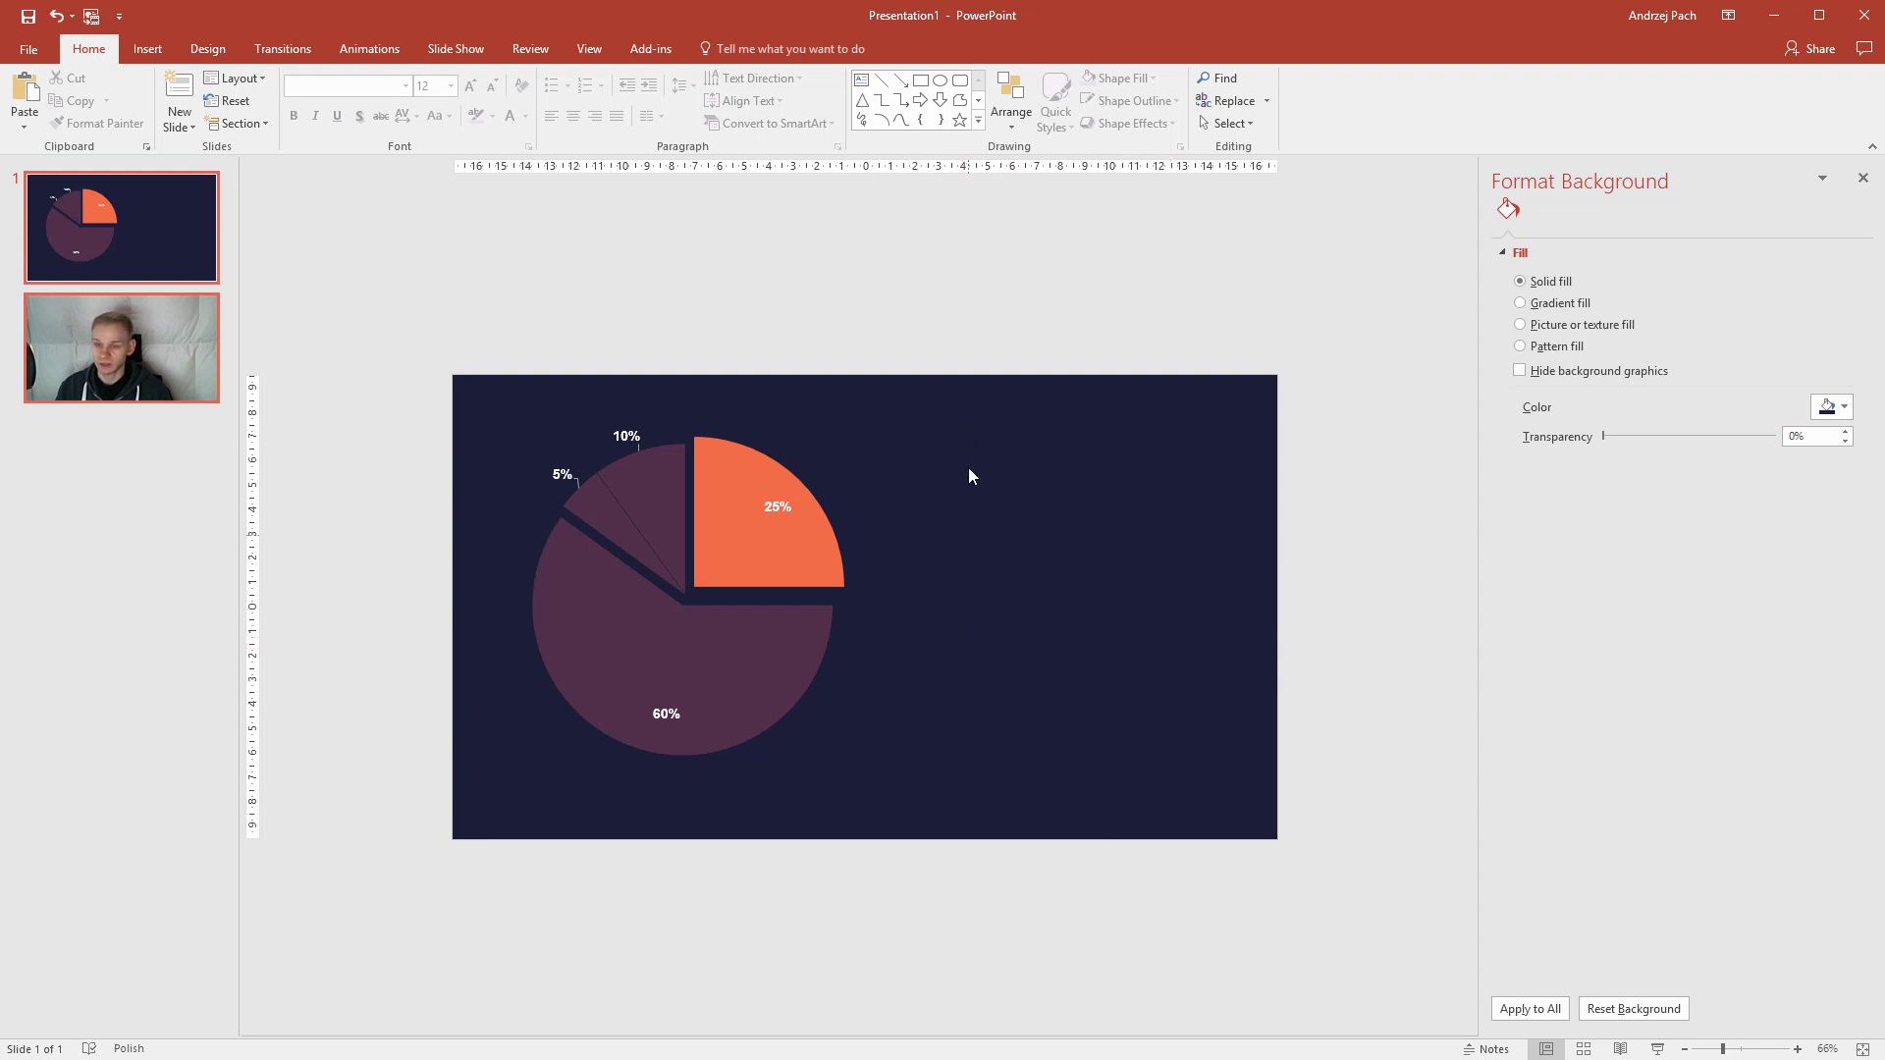
# - Draw a text box to the right of the pie and type the title
pyautogui.click(155, 47)
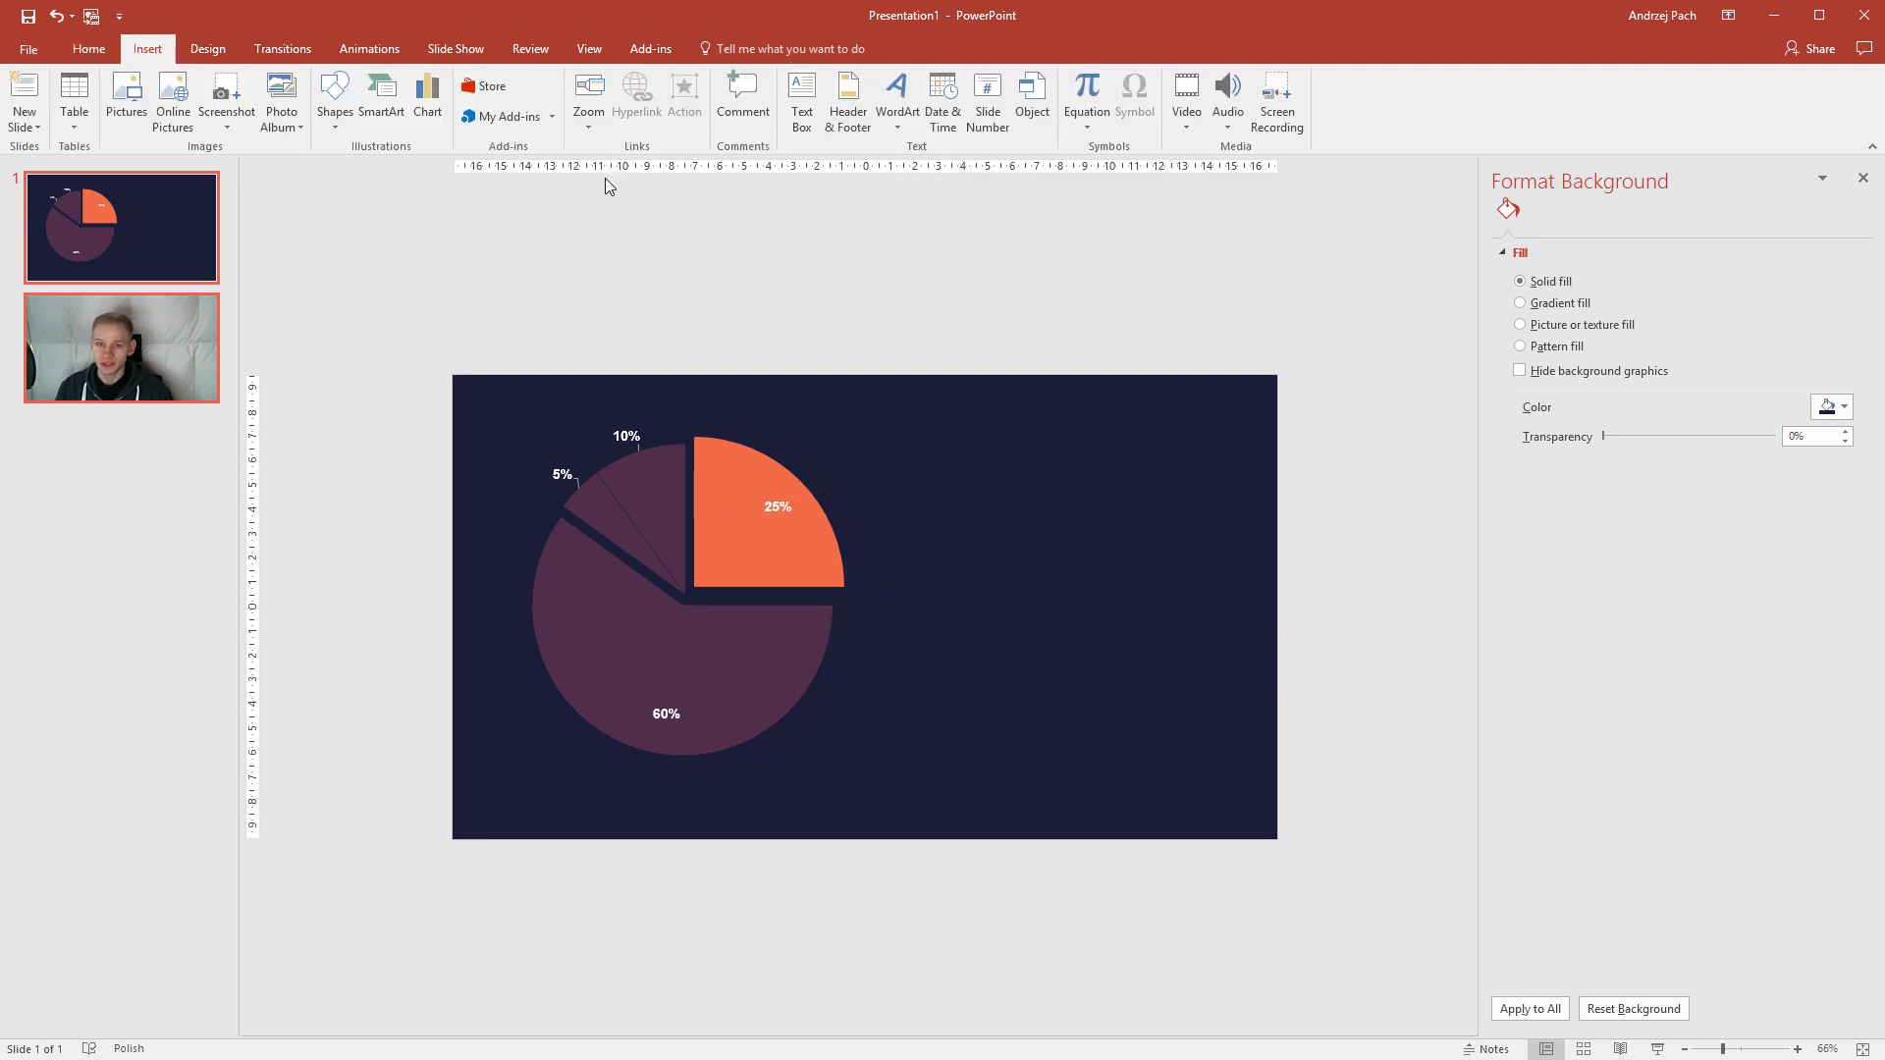
pyautogui.click(802, 104)
pyautogui.moveTo(933, 435); pyautogui.dragTo(1236, 563)
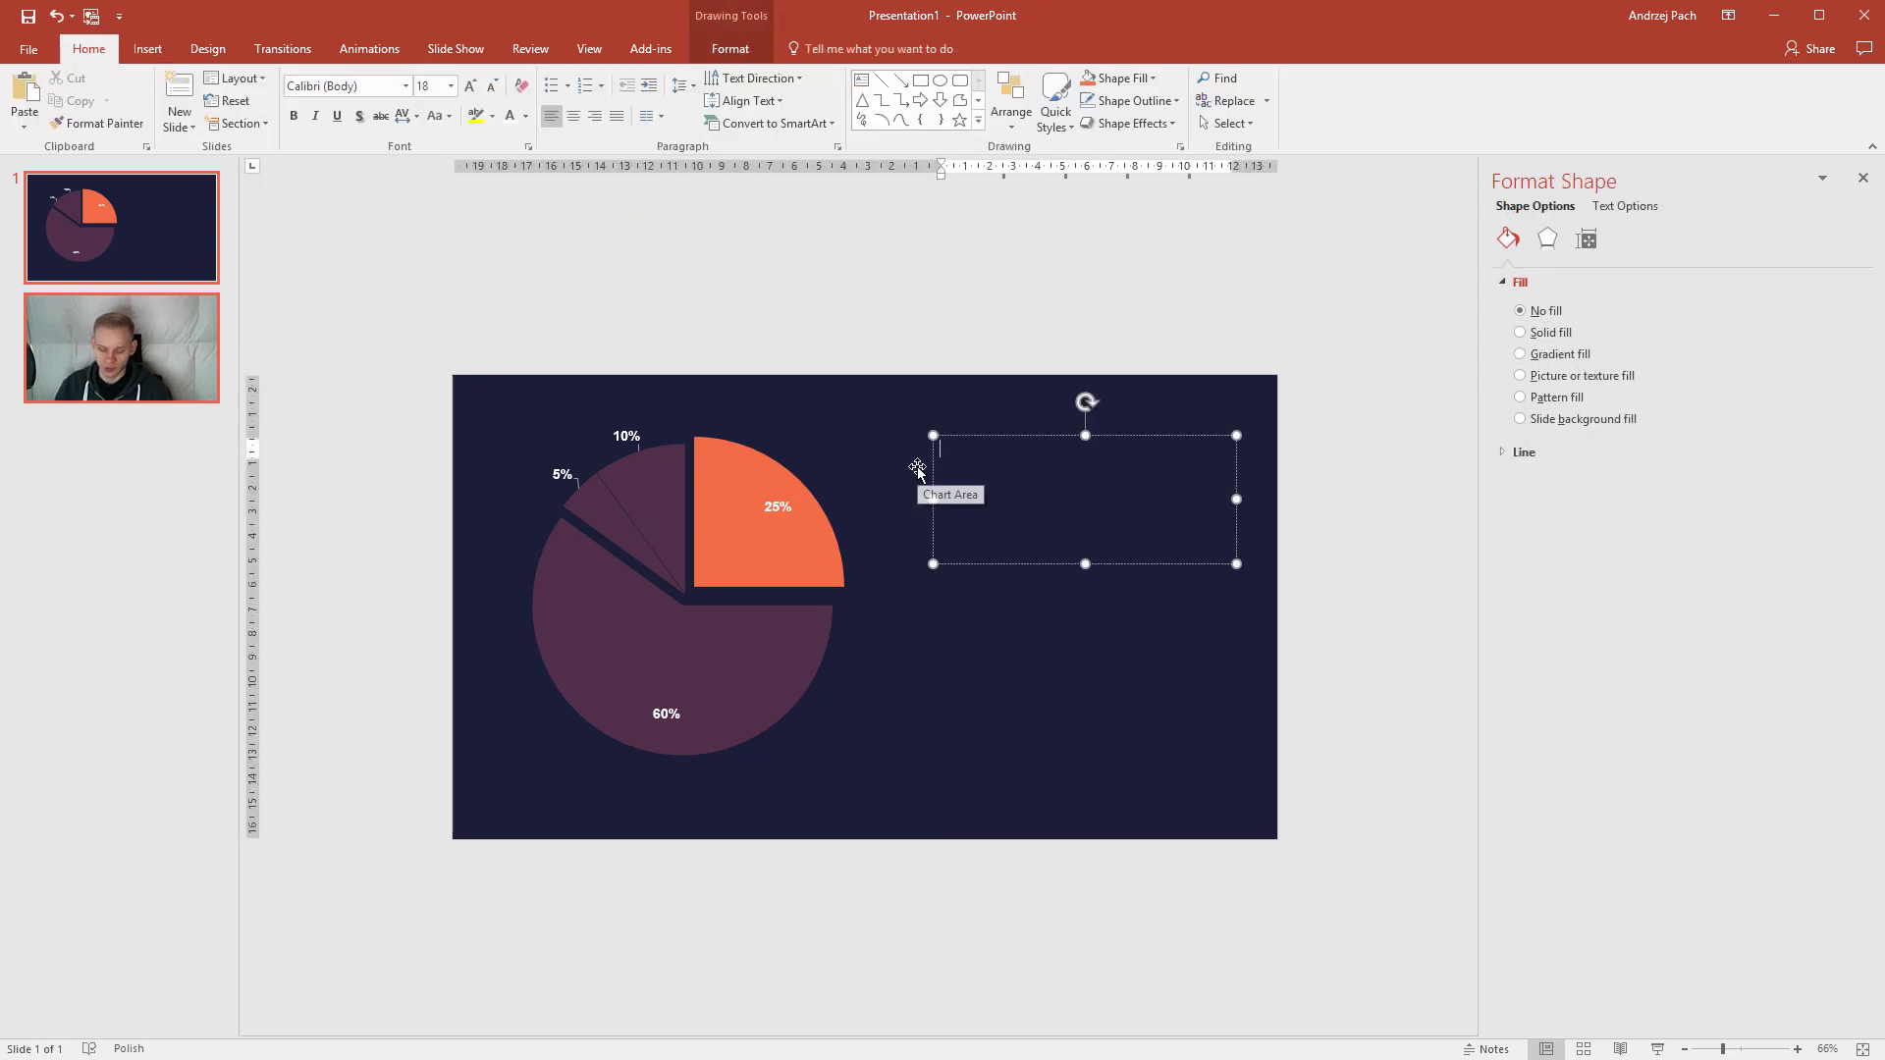
pyautogui.write('Slide tit')
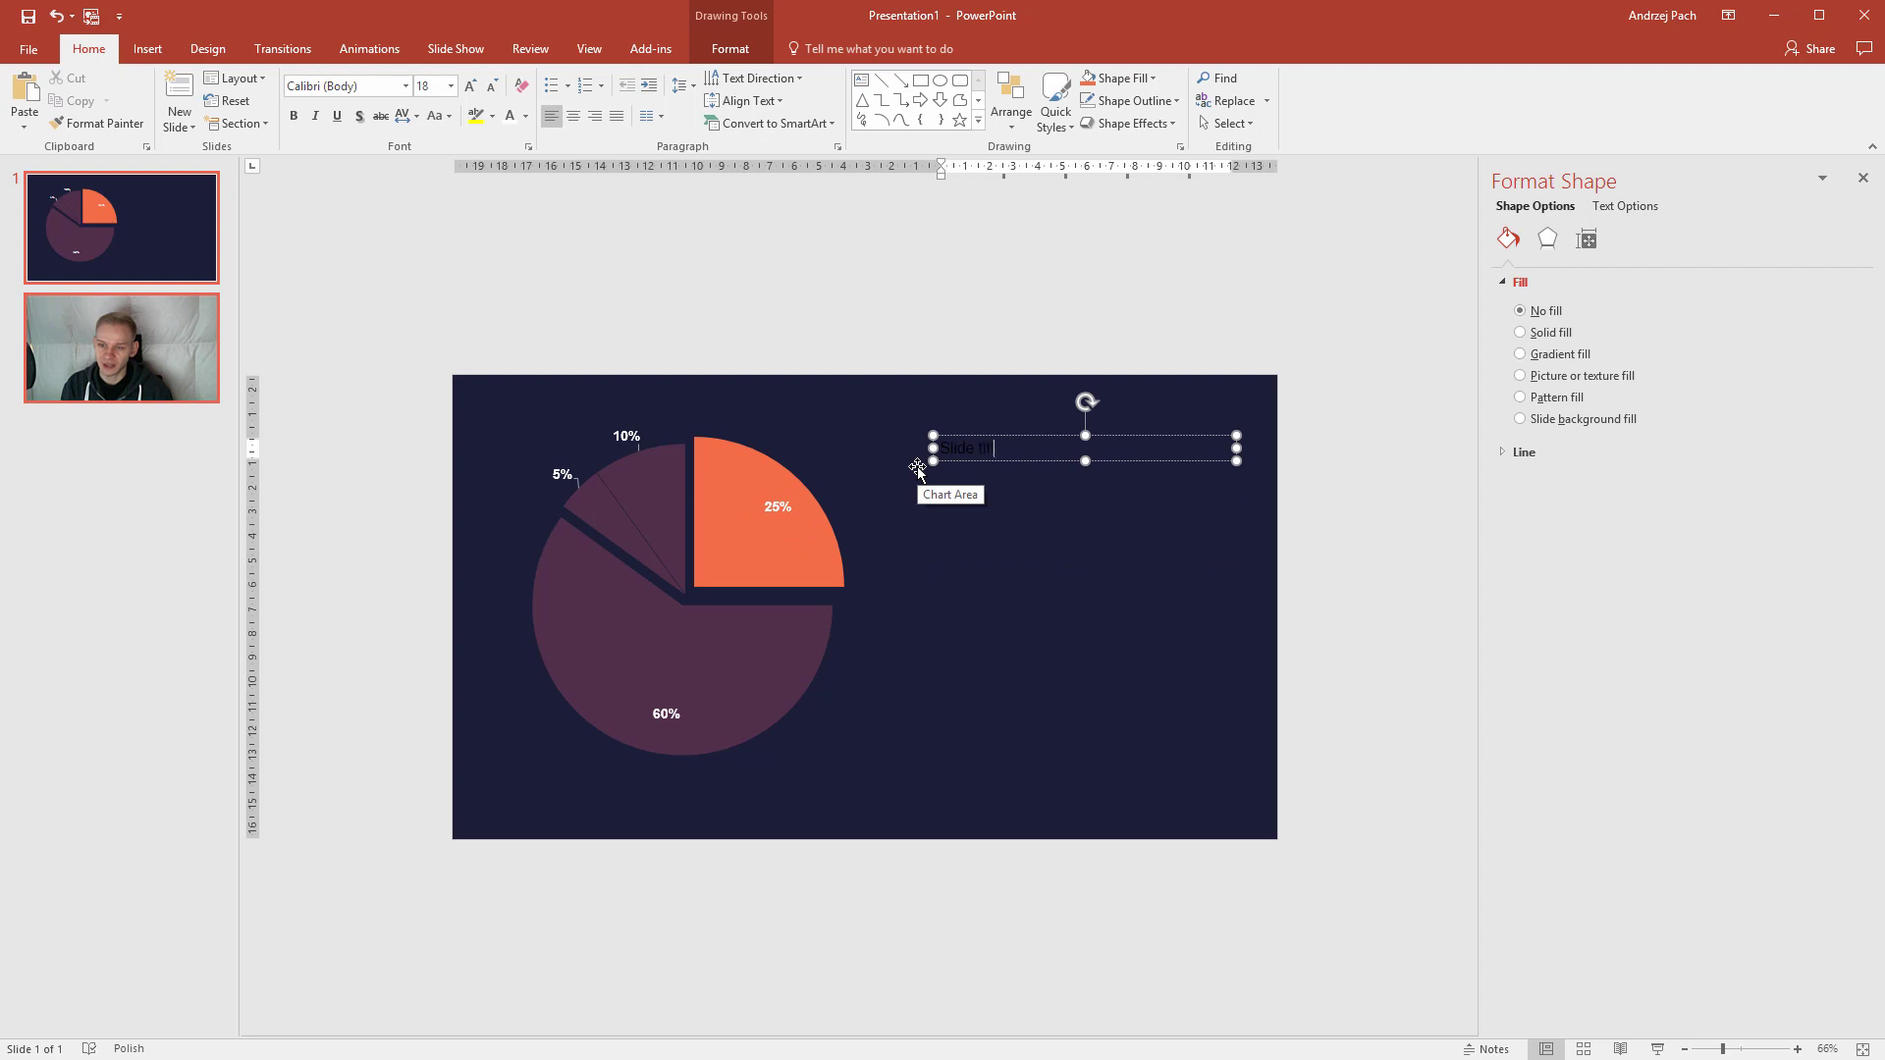
pyautogui.write('le')
# - Make the title bold, enlarge it to 60 pt, and recolour it with the eyedropper
pyautogui.hotkey('ctrl', 'a')
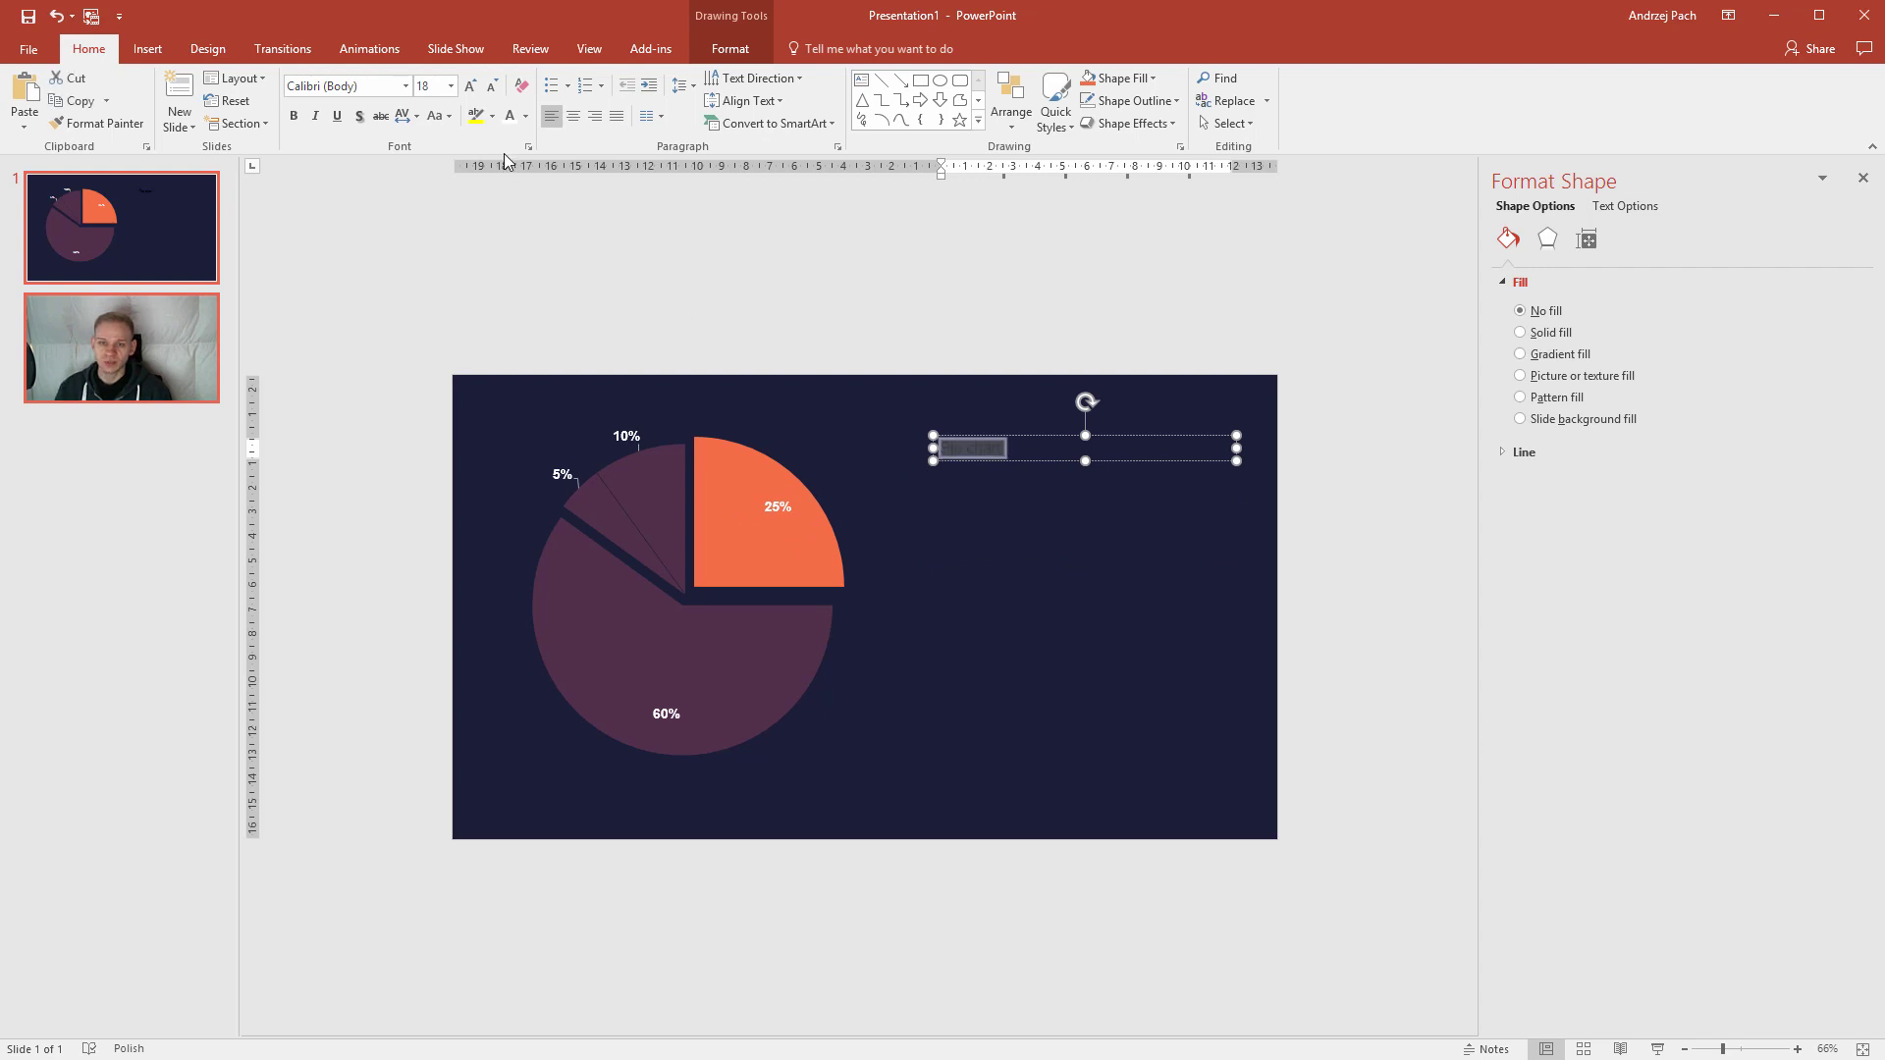
pyautogui.click(525, 115)
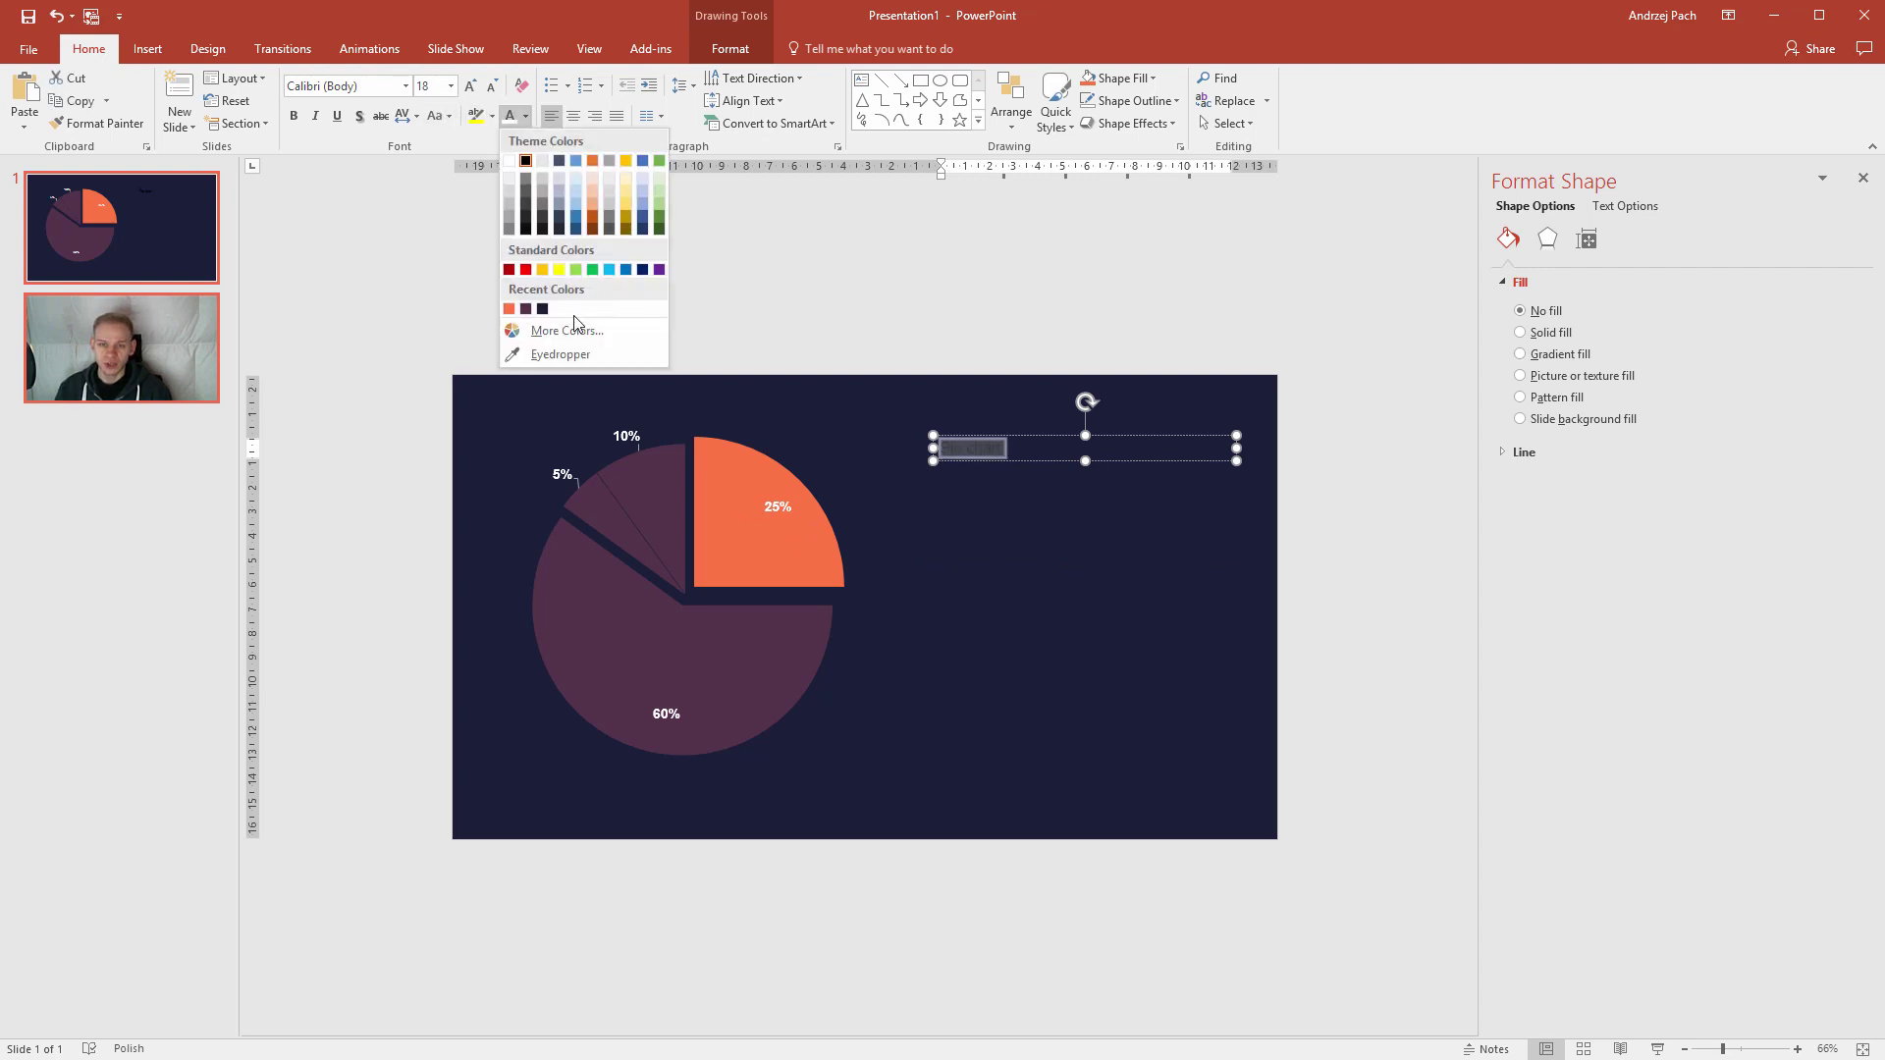
pyautogui.click(570, 352)
pyautogui.click(796, 485)
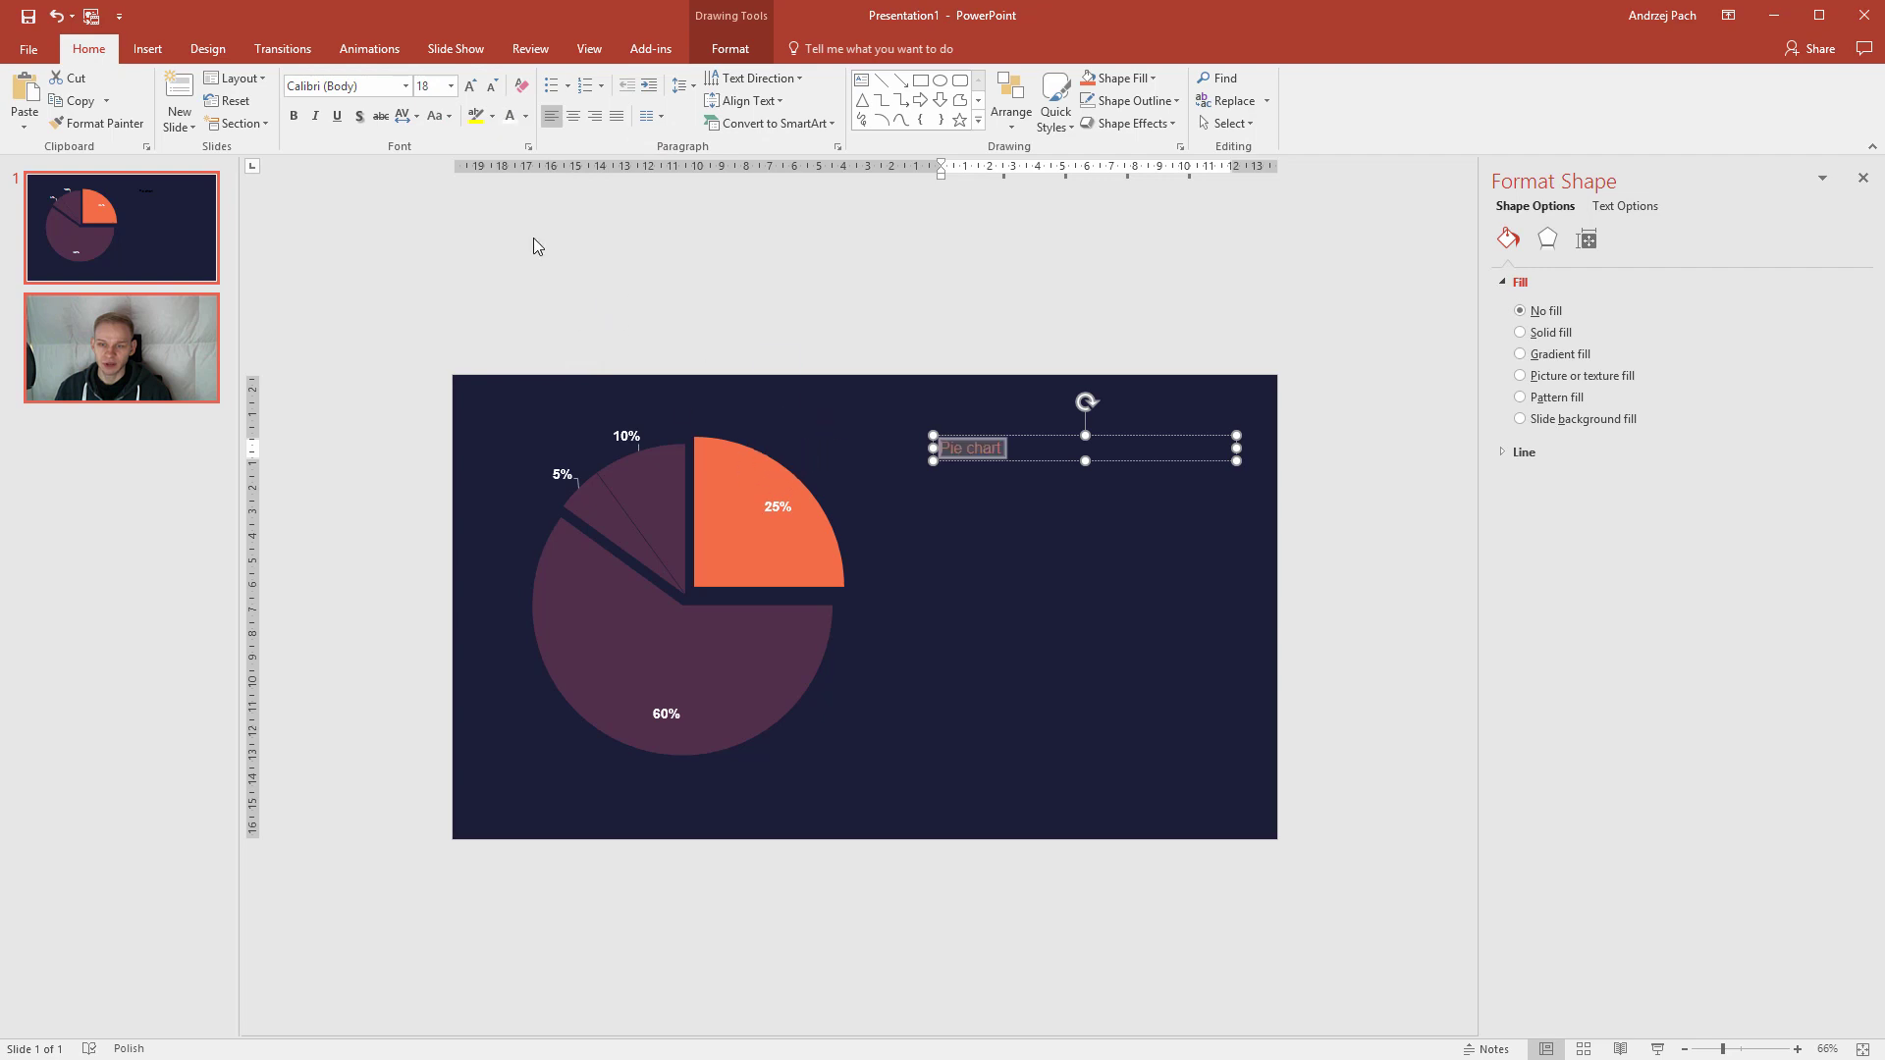
pyautogui.click(471, 87)
pyautogui.click(472, 86)
pyautogui.click(471, 86)
pyautogui.click(472, 87)
pyautogui.click(471, 86)
pyautogui.click(471, 86)
pyautogui.click(471, 86)
pyautogui.click(471, 86)
pyautogui.click(471, 87)
pyautogui.click(471, 87)
pyautogui.hotkey('ctrl', 'b')
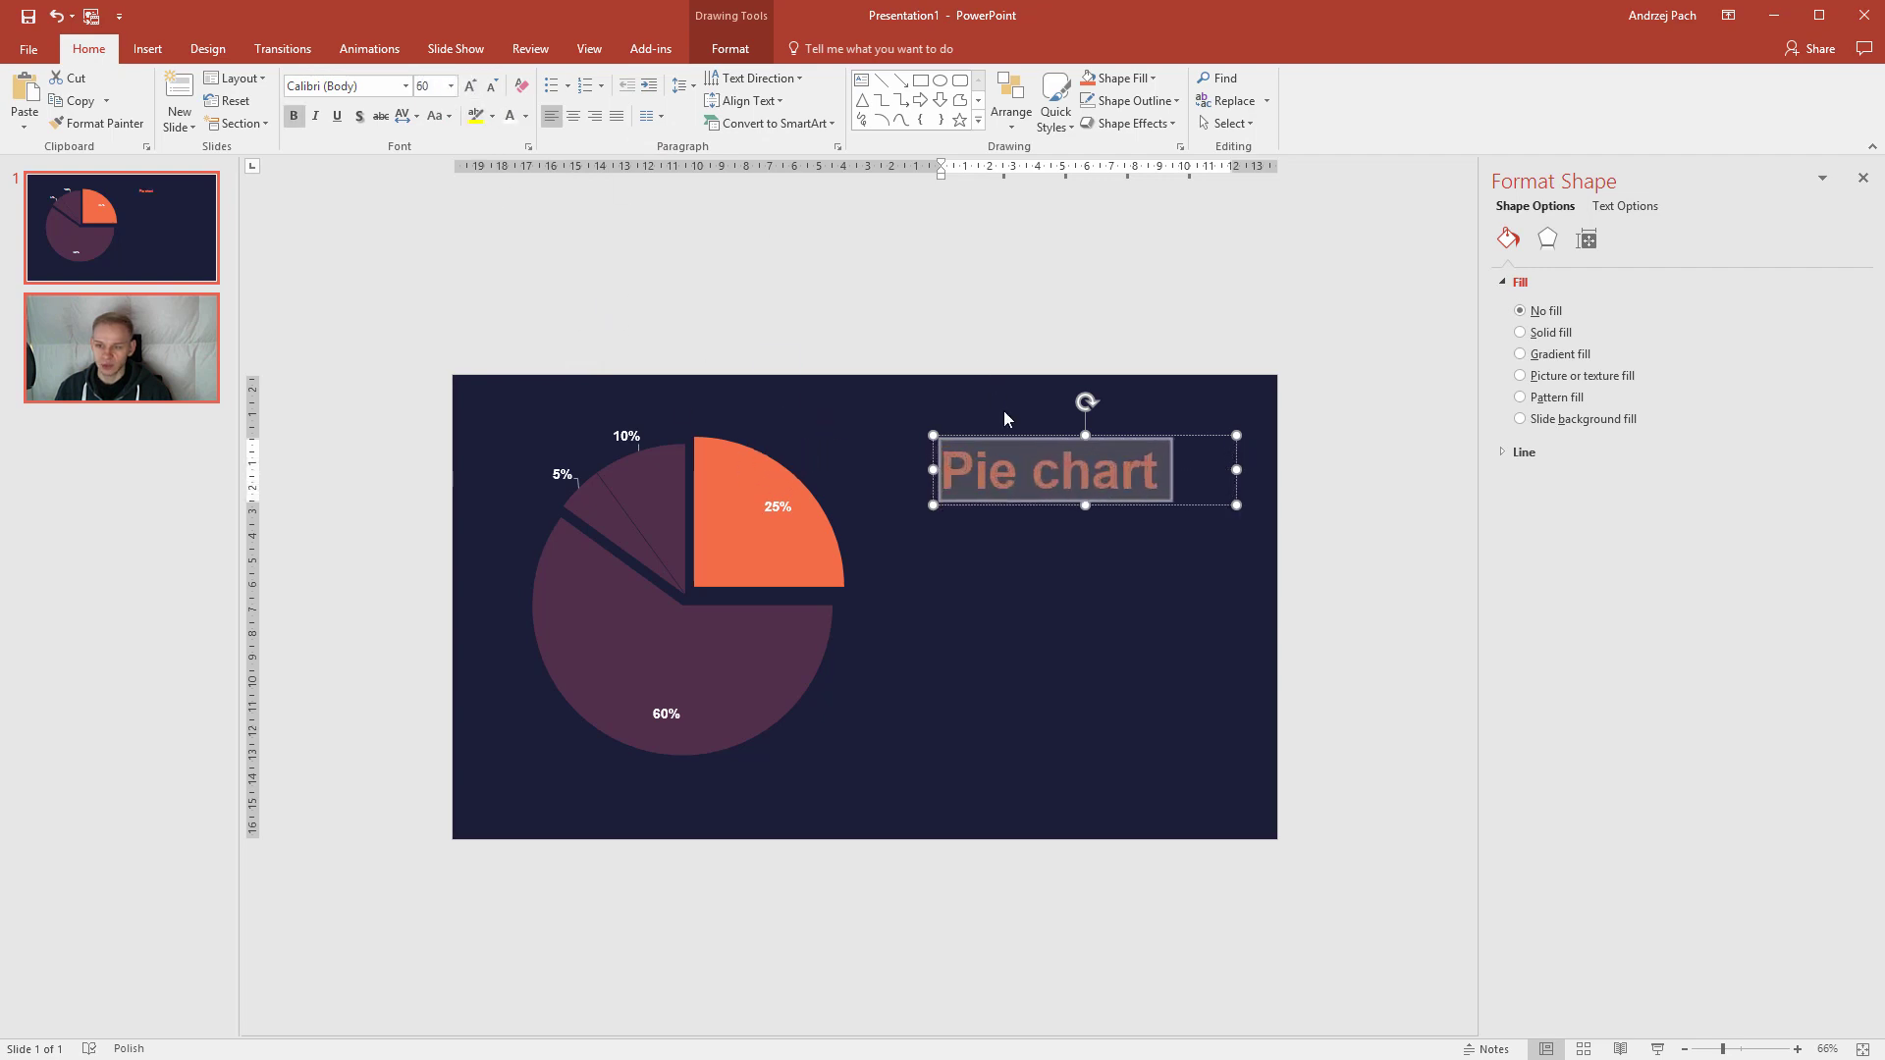
# - Centre the title text and fine-tune the box's position beside the pie
pyautogui.click(1021, 441)
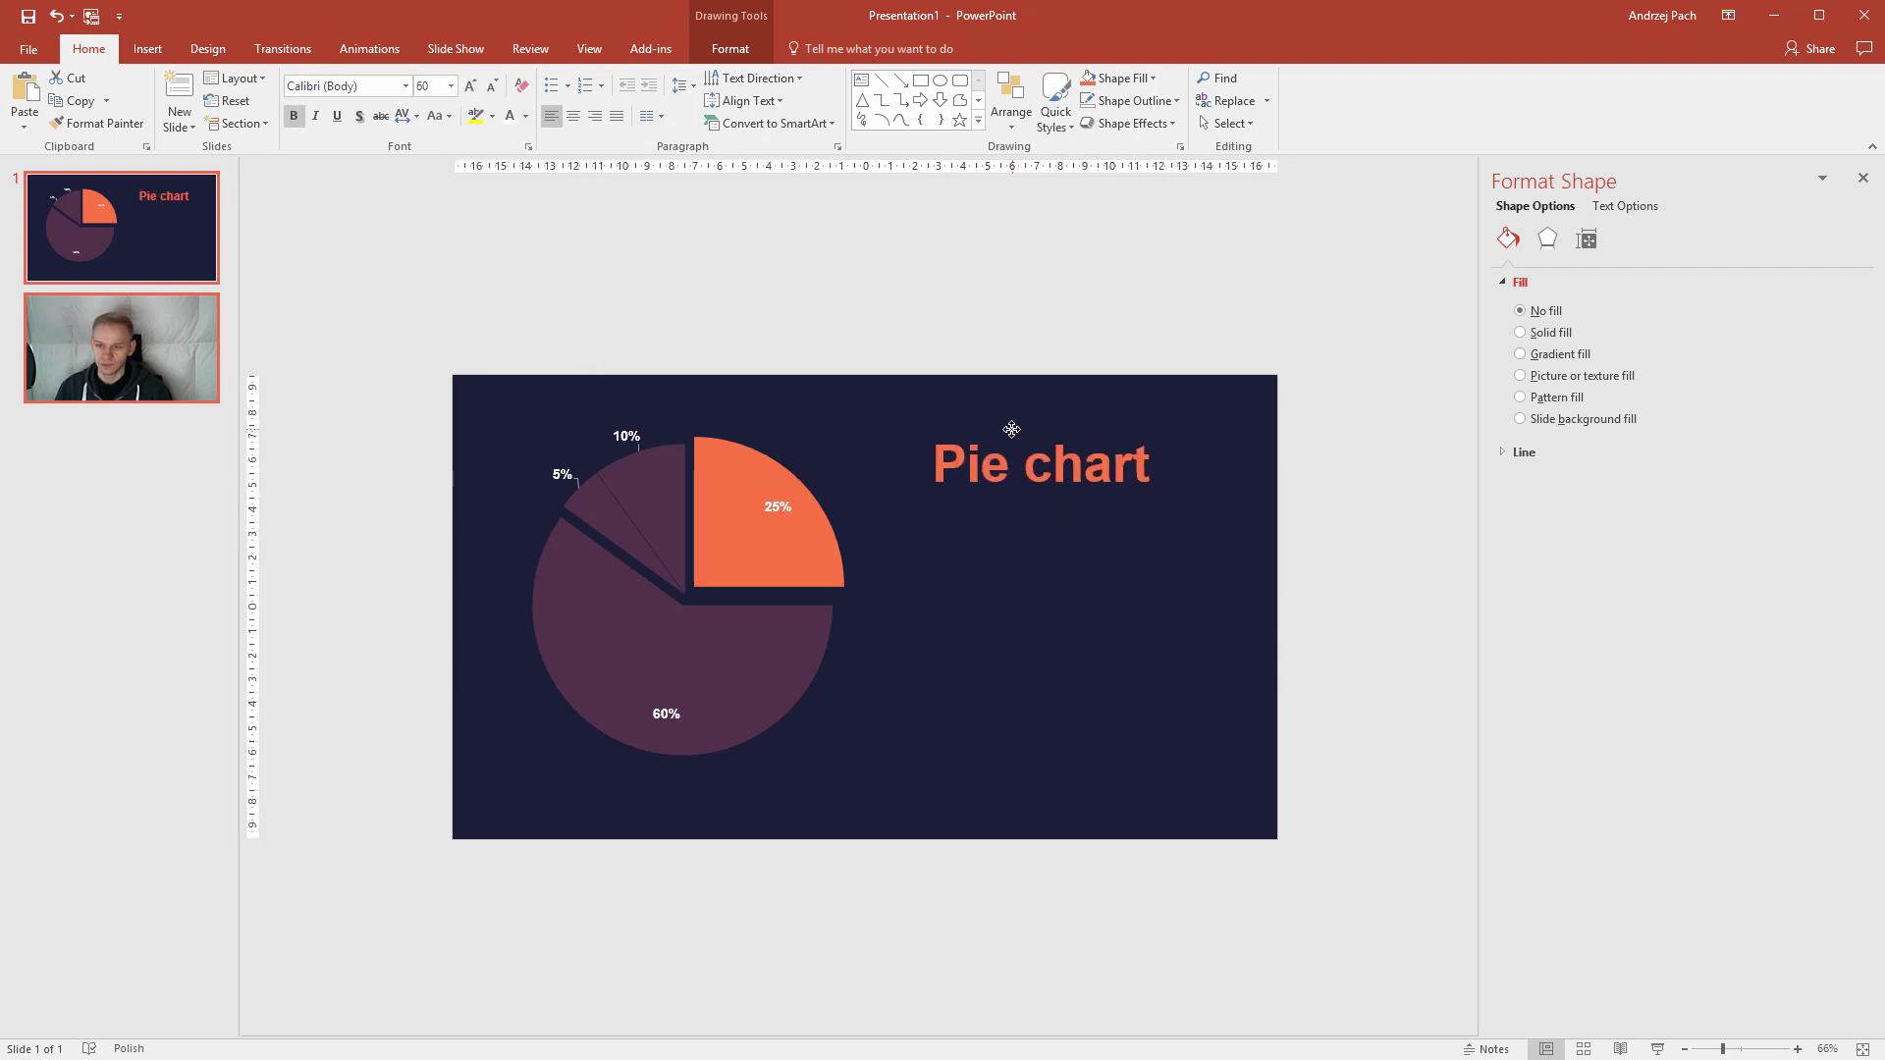
pyautogui.moveTo(1029, 439); pyautogui.dragTo(1038, 435)
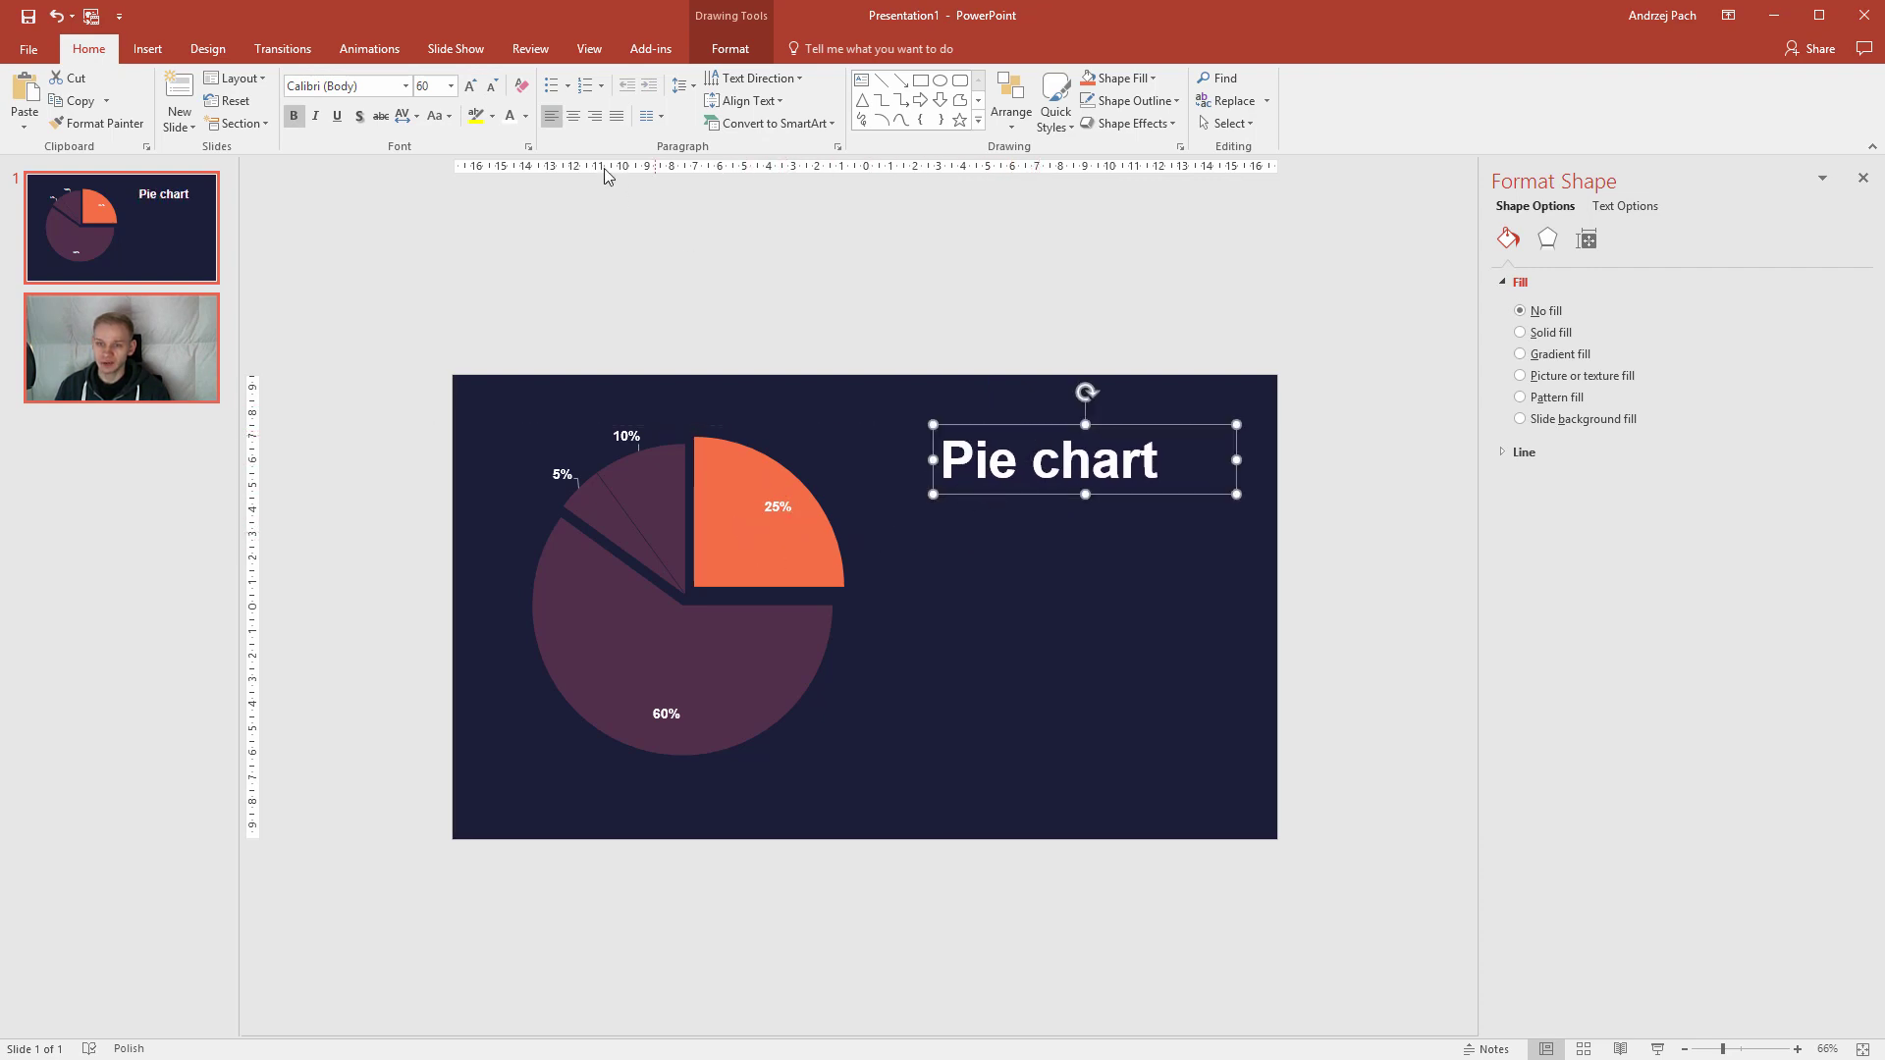
pyautogui.click(572, 116)
pyautogui.moveTo(1053, 432); pyautogui.dragTo(1035, 449)
pyautogui.click(486, 239)
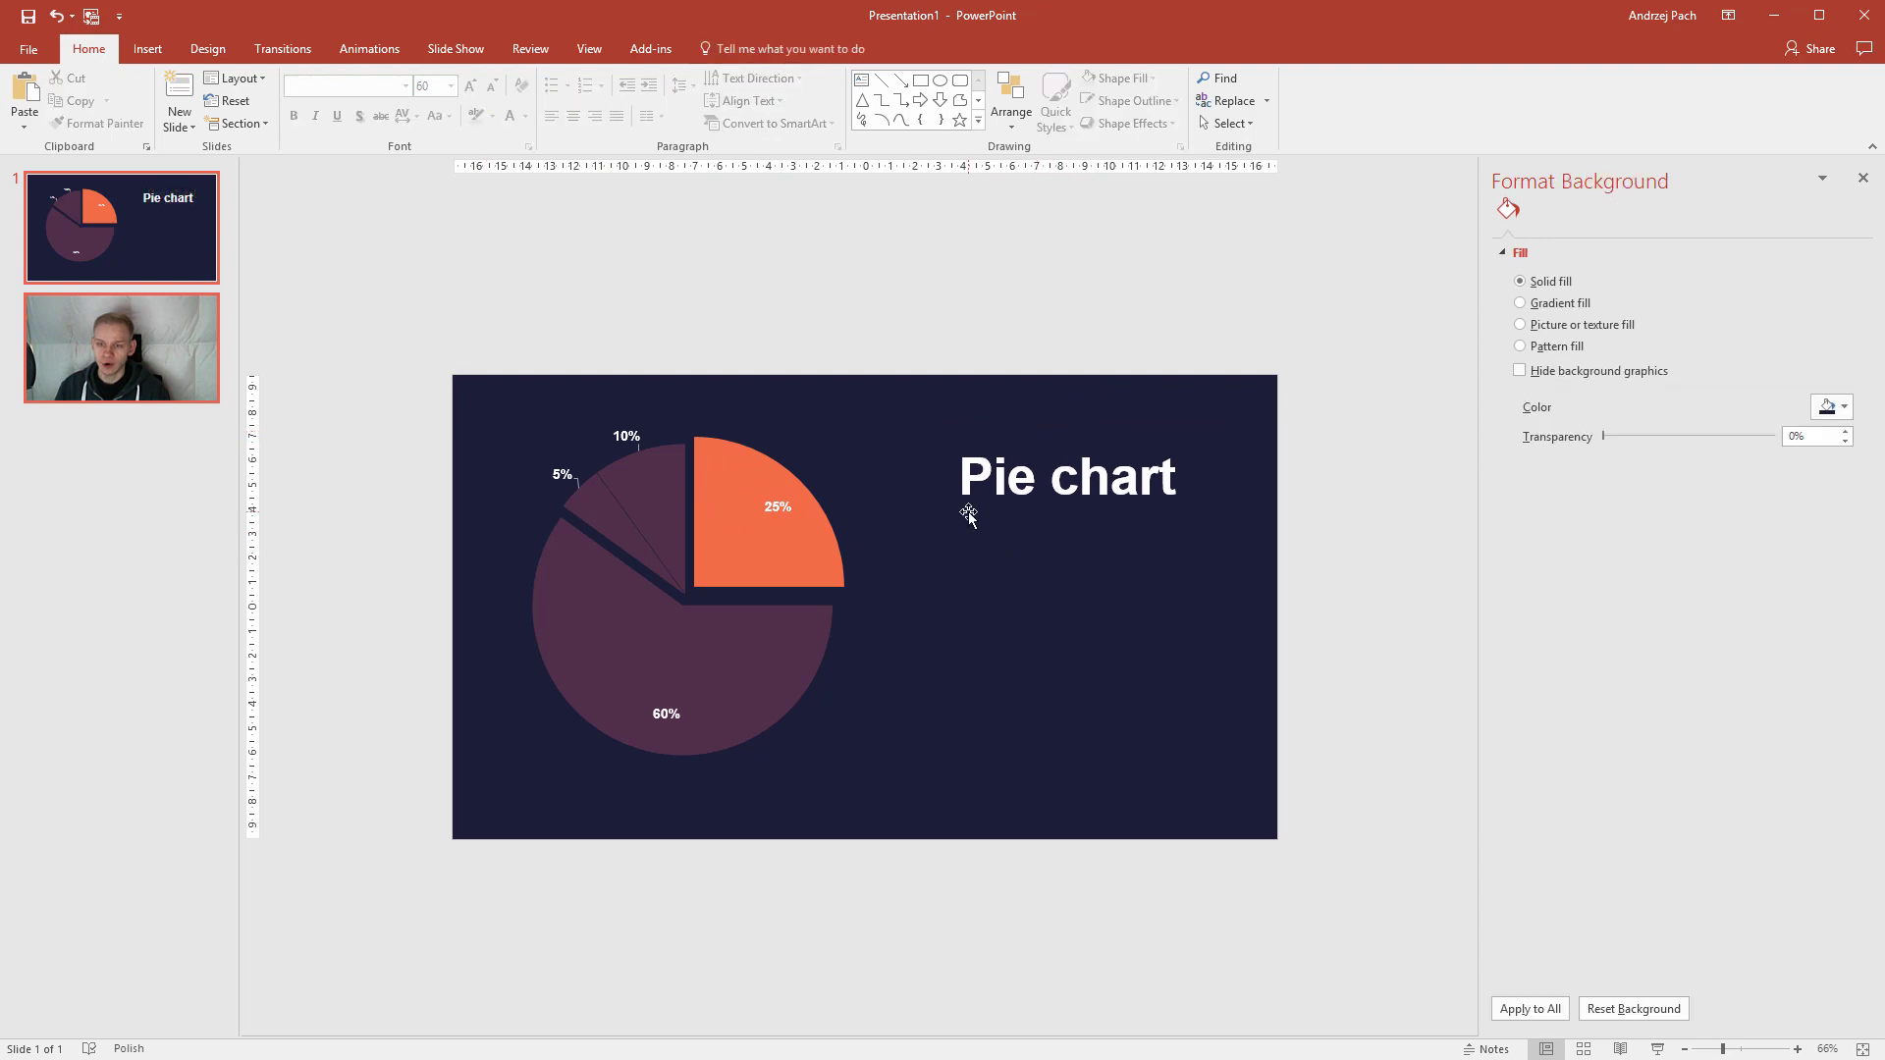
# - Draw an orange rounded-rectangle bar beneath the title
pyautogui.click(165, 57)
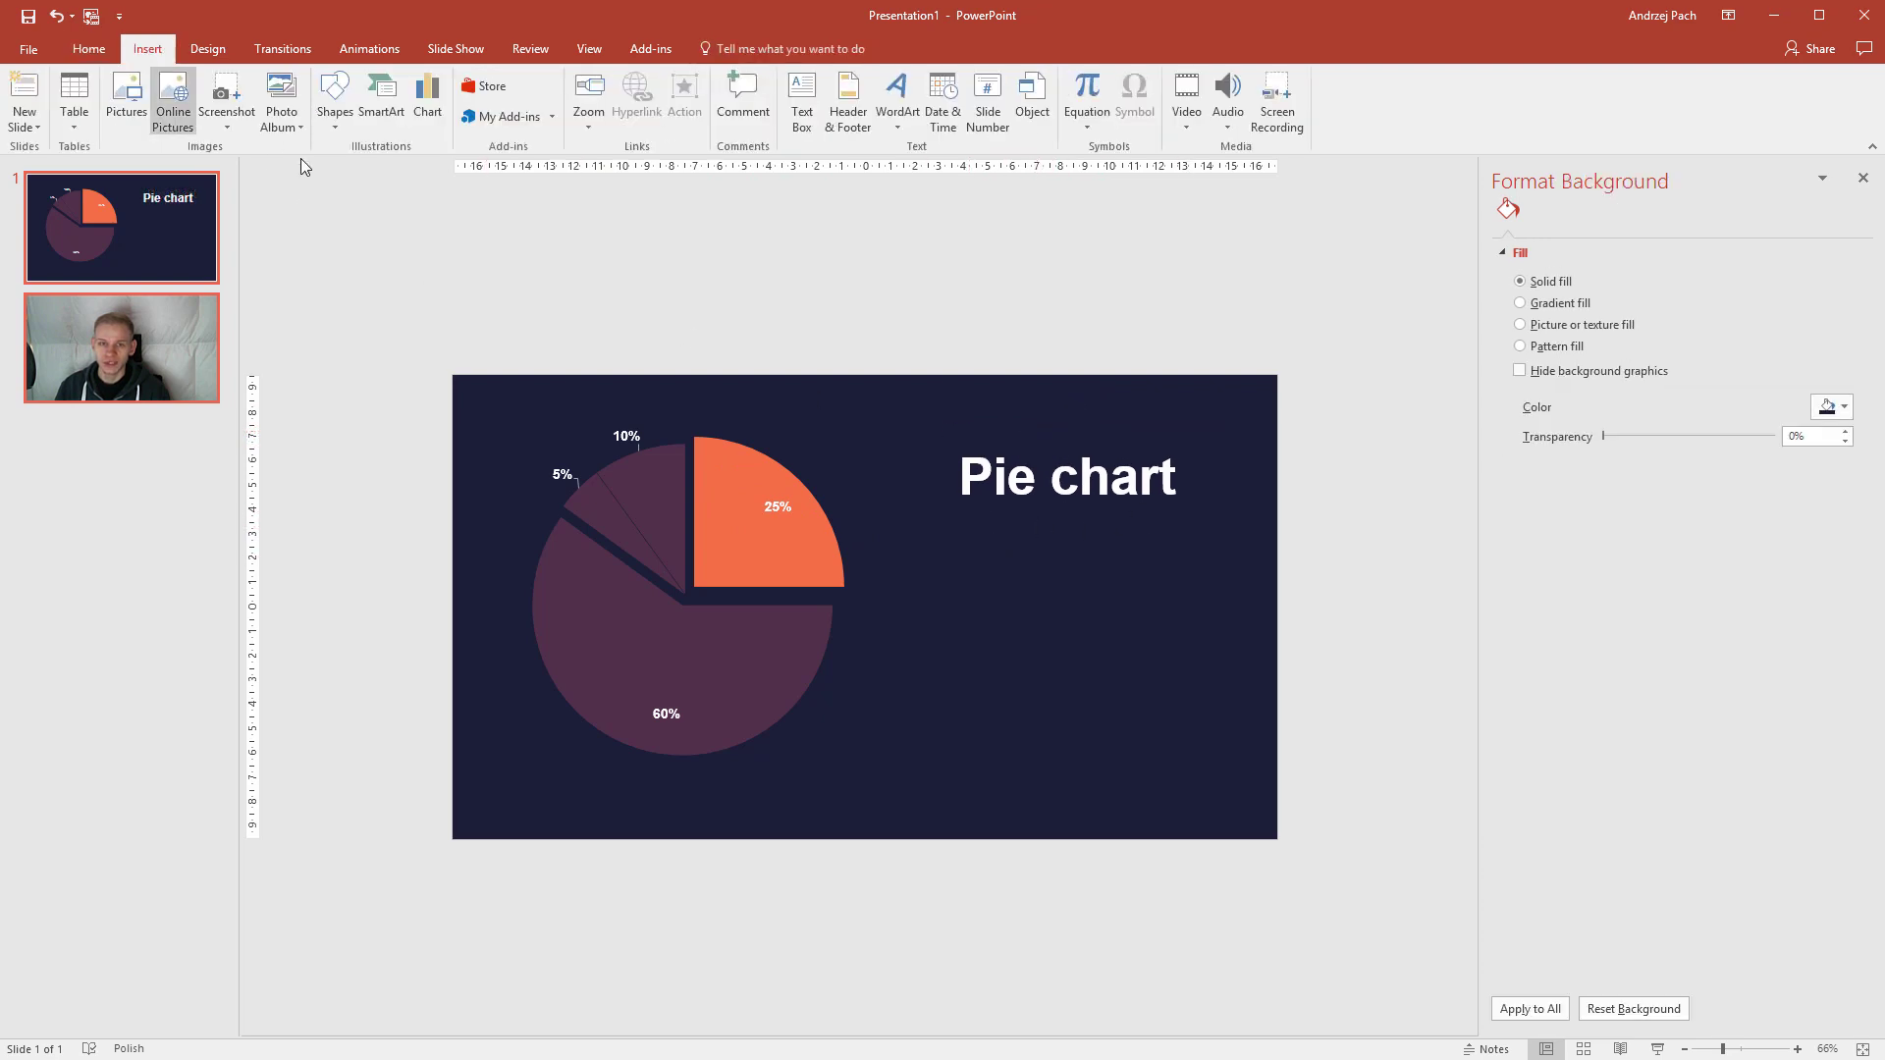
pyautogui.click(338, 121)
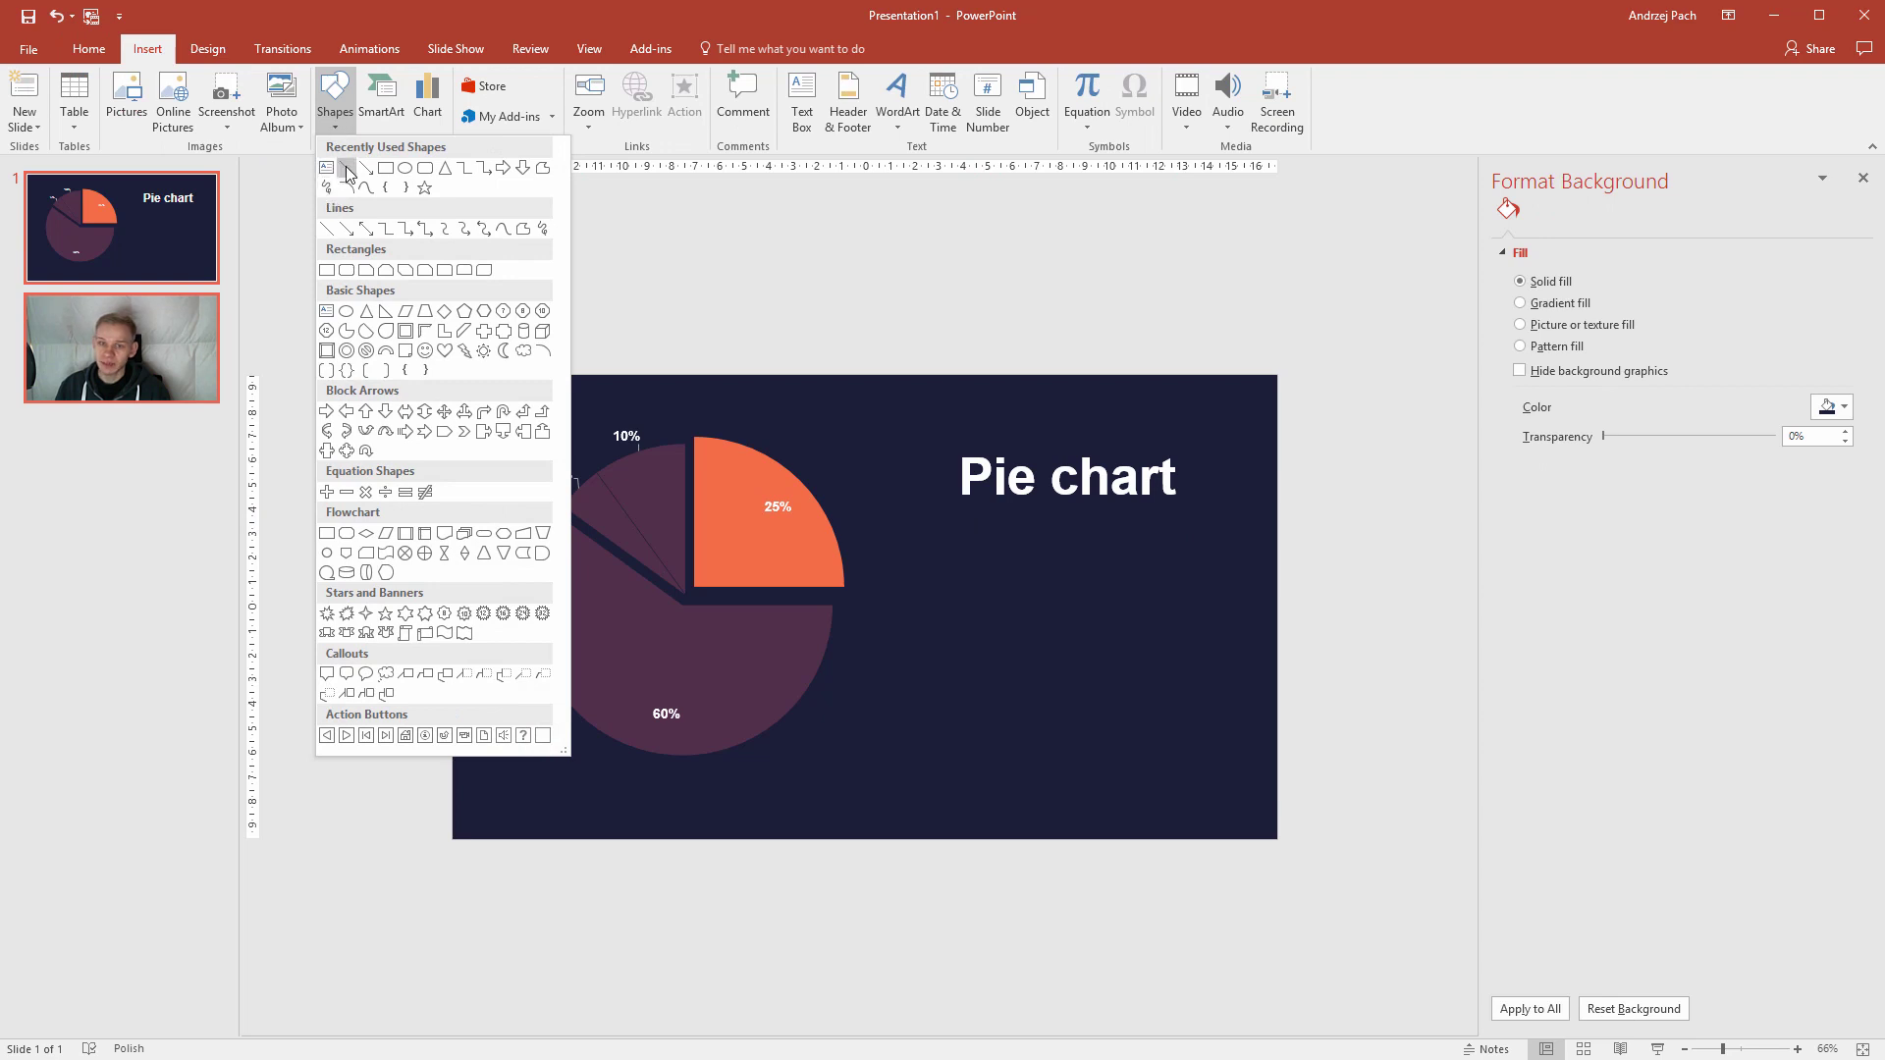
pyautogui.click(425, 170)
pyautogui.scroll(1, 981, 515)
pyautogui.moveTo(959, 496); pyautogui.dragTo(1235, 503)
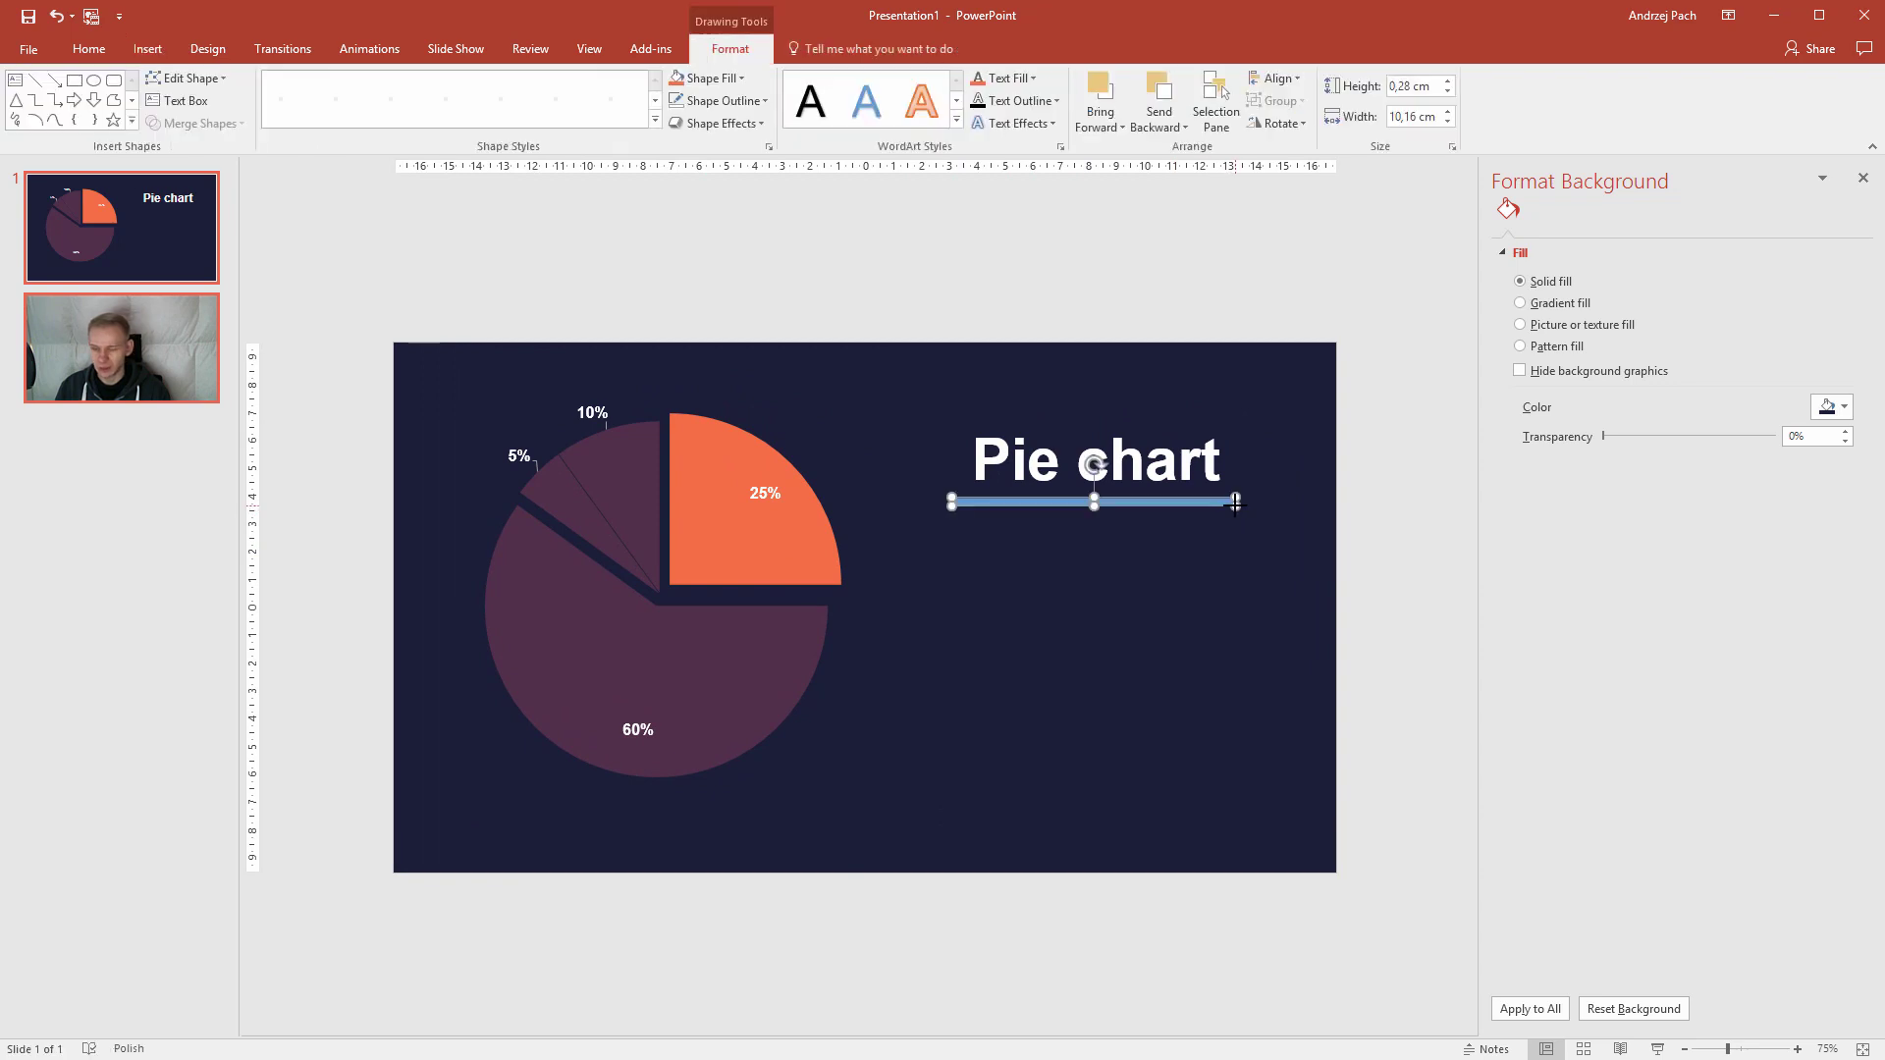
pyautogui.click(677, 77)
pyautogui.click(1033, 657)
# - Shorten the orange bar and make it much thinner so it reads as an underline
pyautogui.scroll(5, 1040, 654)
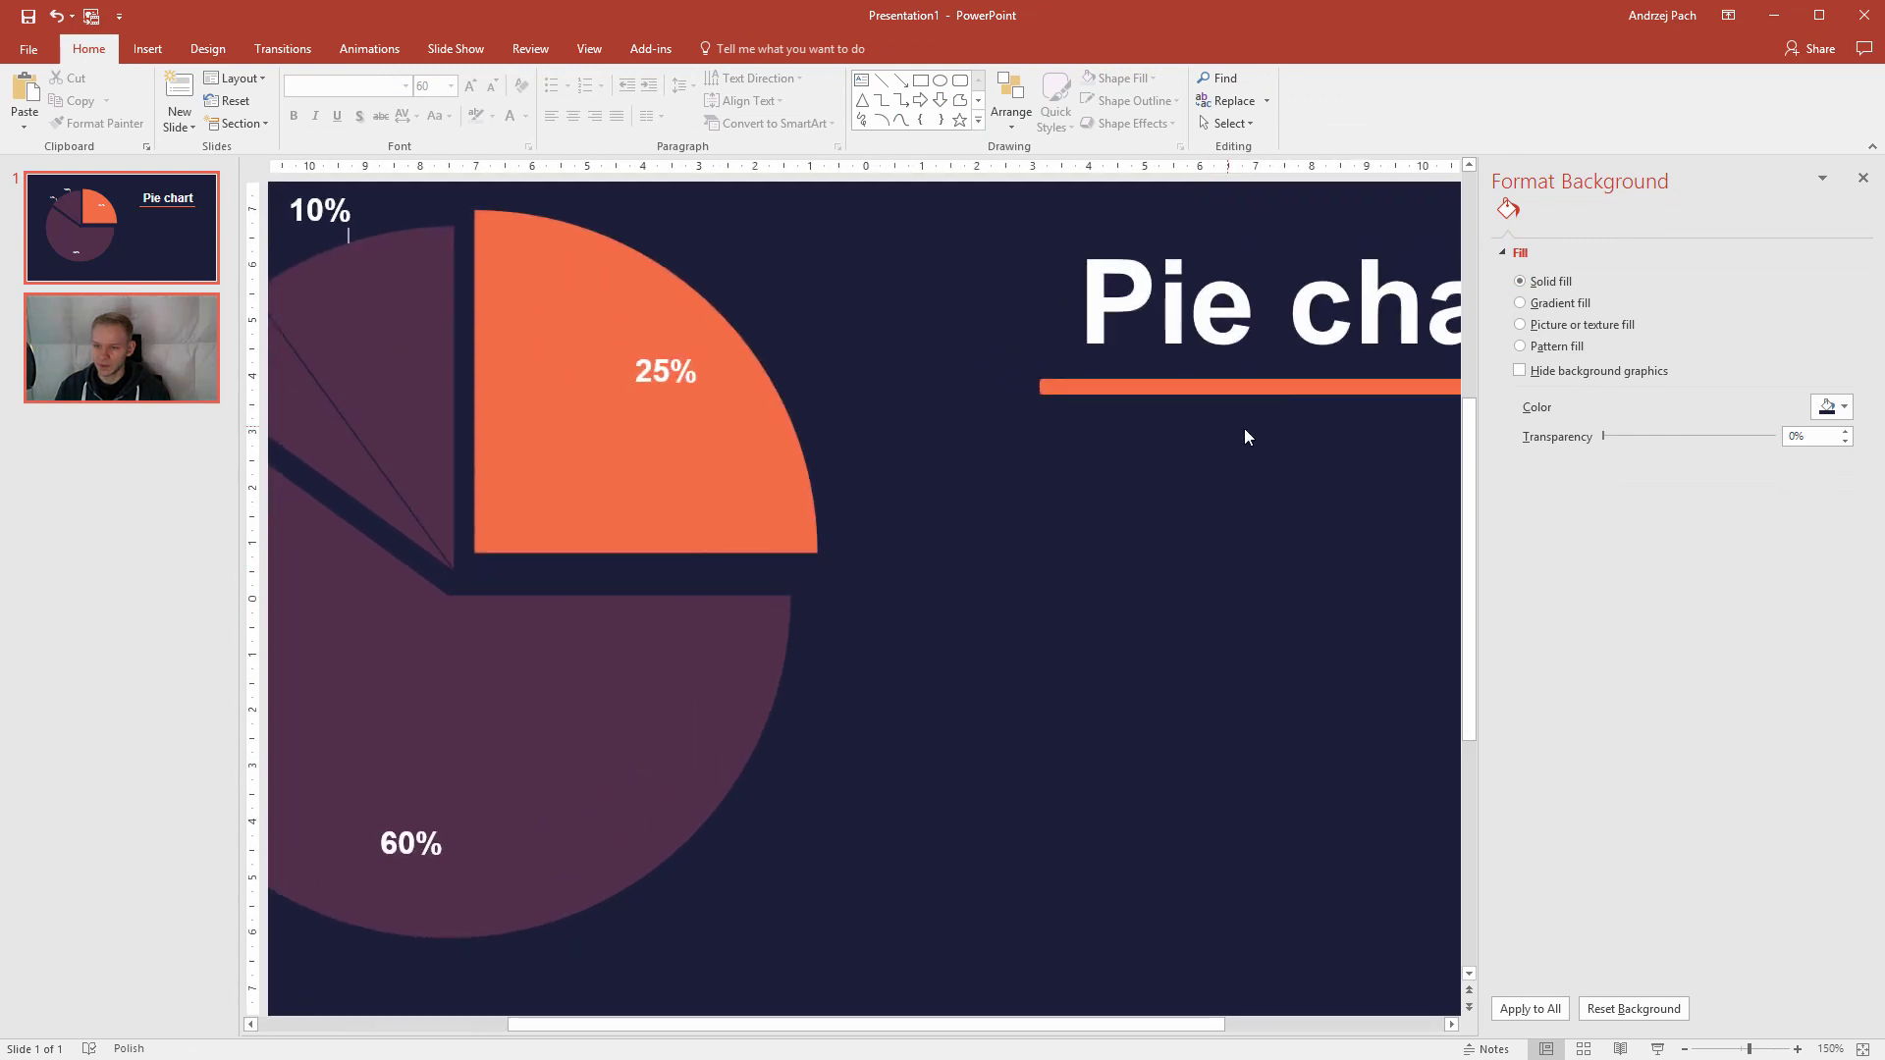
pyautogui.moveTo(1016, 1021); pyautogui.dragTo(1235, 1021)
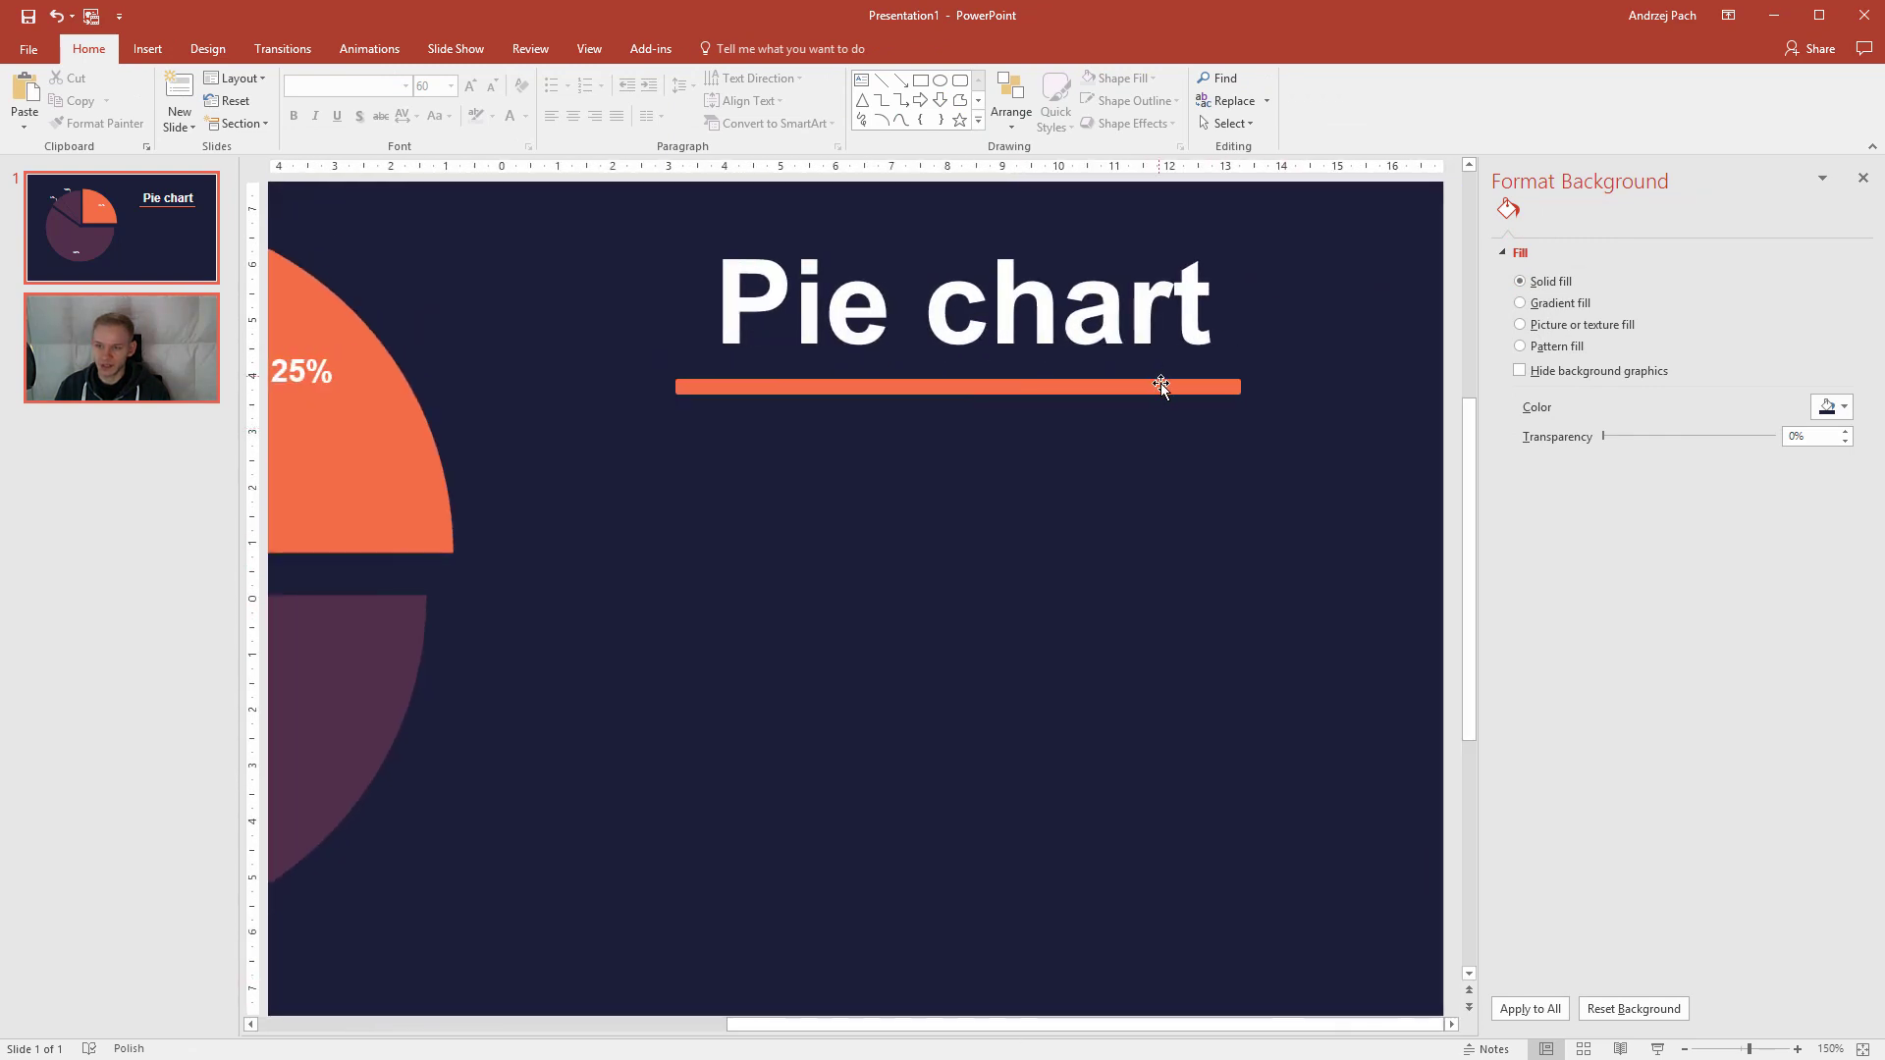
pyautogui.click(1161, 383)
pyautogui.moveTo(1242, 393); pyautogui.dragTo(1218, 393)
pyautogui.moveTo(946, 396); pyautogui.dragTo(1014, 375)
pyautogui.scroll(-5, 1001, 391)
pyautogui.click(1133, 602)
# - Duplicate the title box below the underline and replace its text with a placeholder paragraph
pyautogui.click(1109, 507)
pyautogui.hotkey('ctrl', 'c')
pyautogui.hotkey('ctrl', 'v')
pyautogui.moveTo(1110, 526); pyautogui.dragTo(1085, 602)
pyautogui.hotkey('ctrl', 'a')
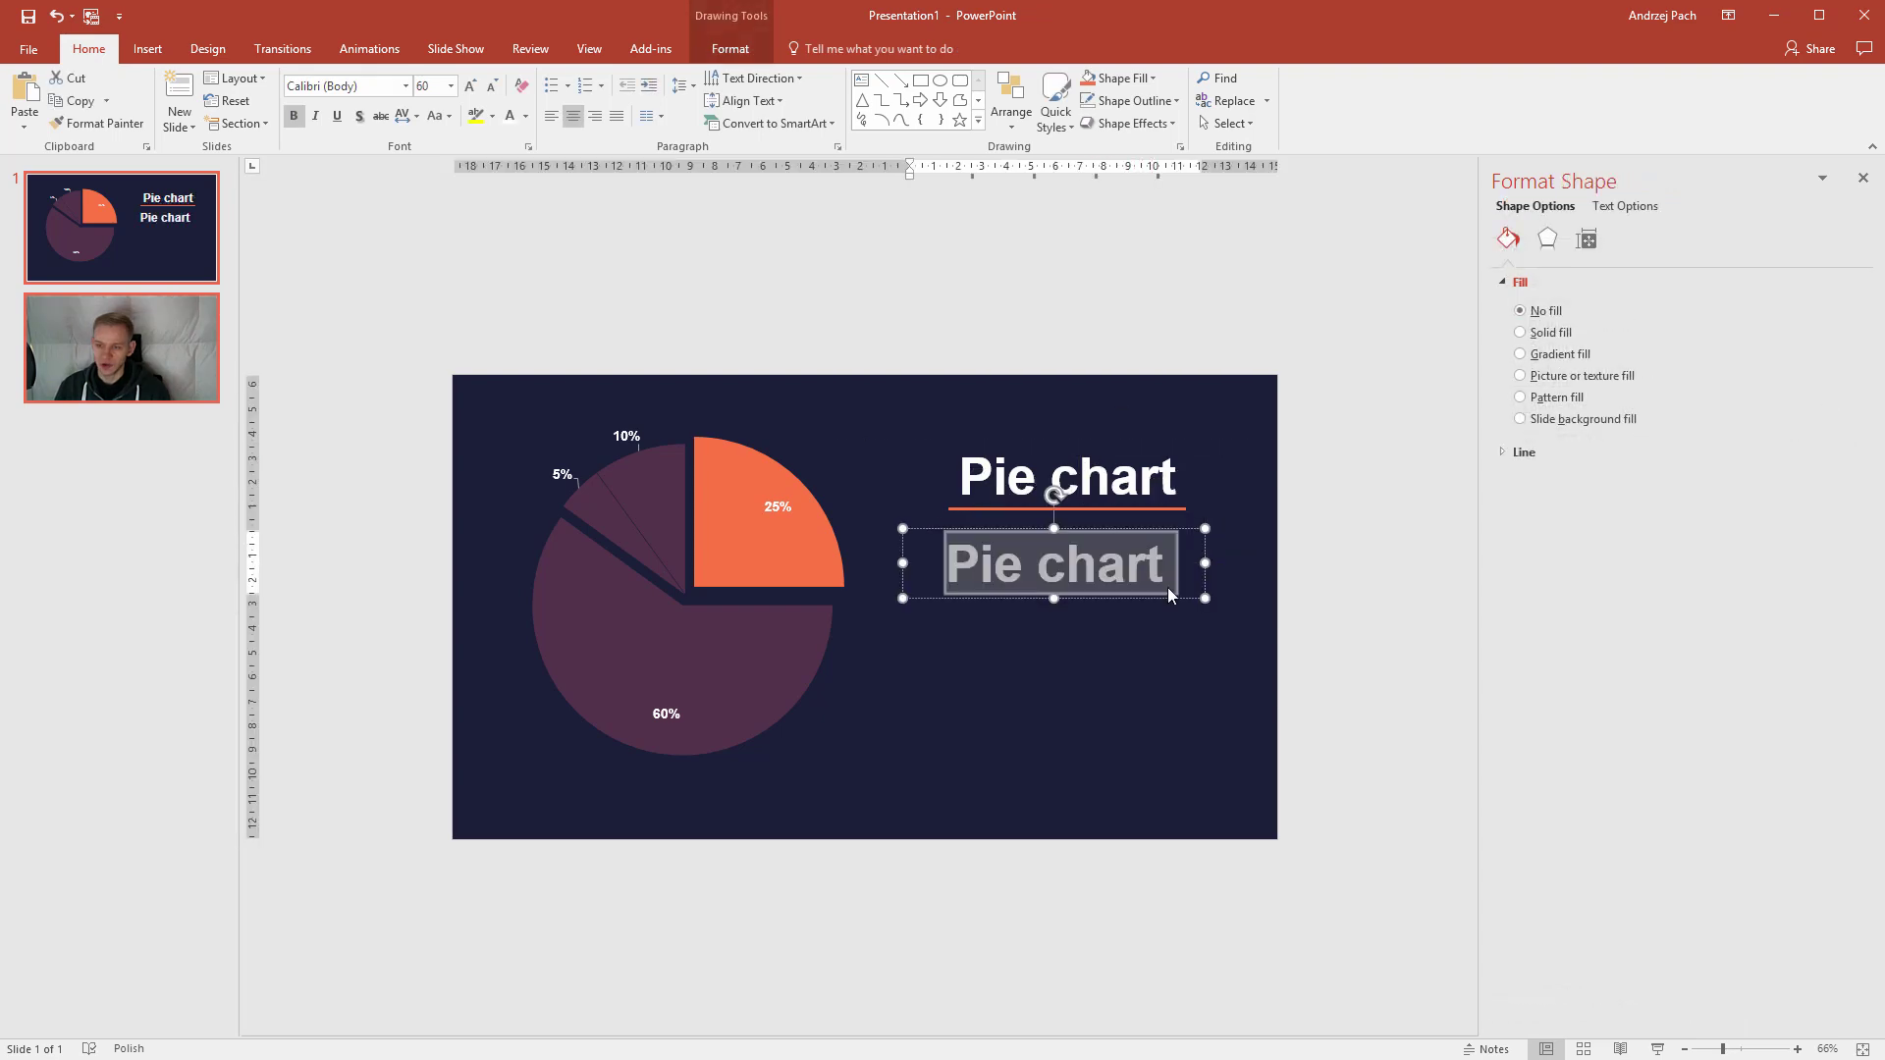
pyautogui.hotkey('ctrl', 'v')
# - Format the paragraph as white, justified 20 pt text and nudge the box slightly right
pyautogui.hotkey('ctrl', 'a')
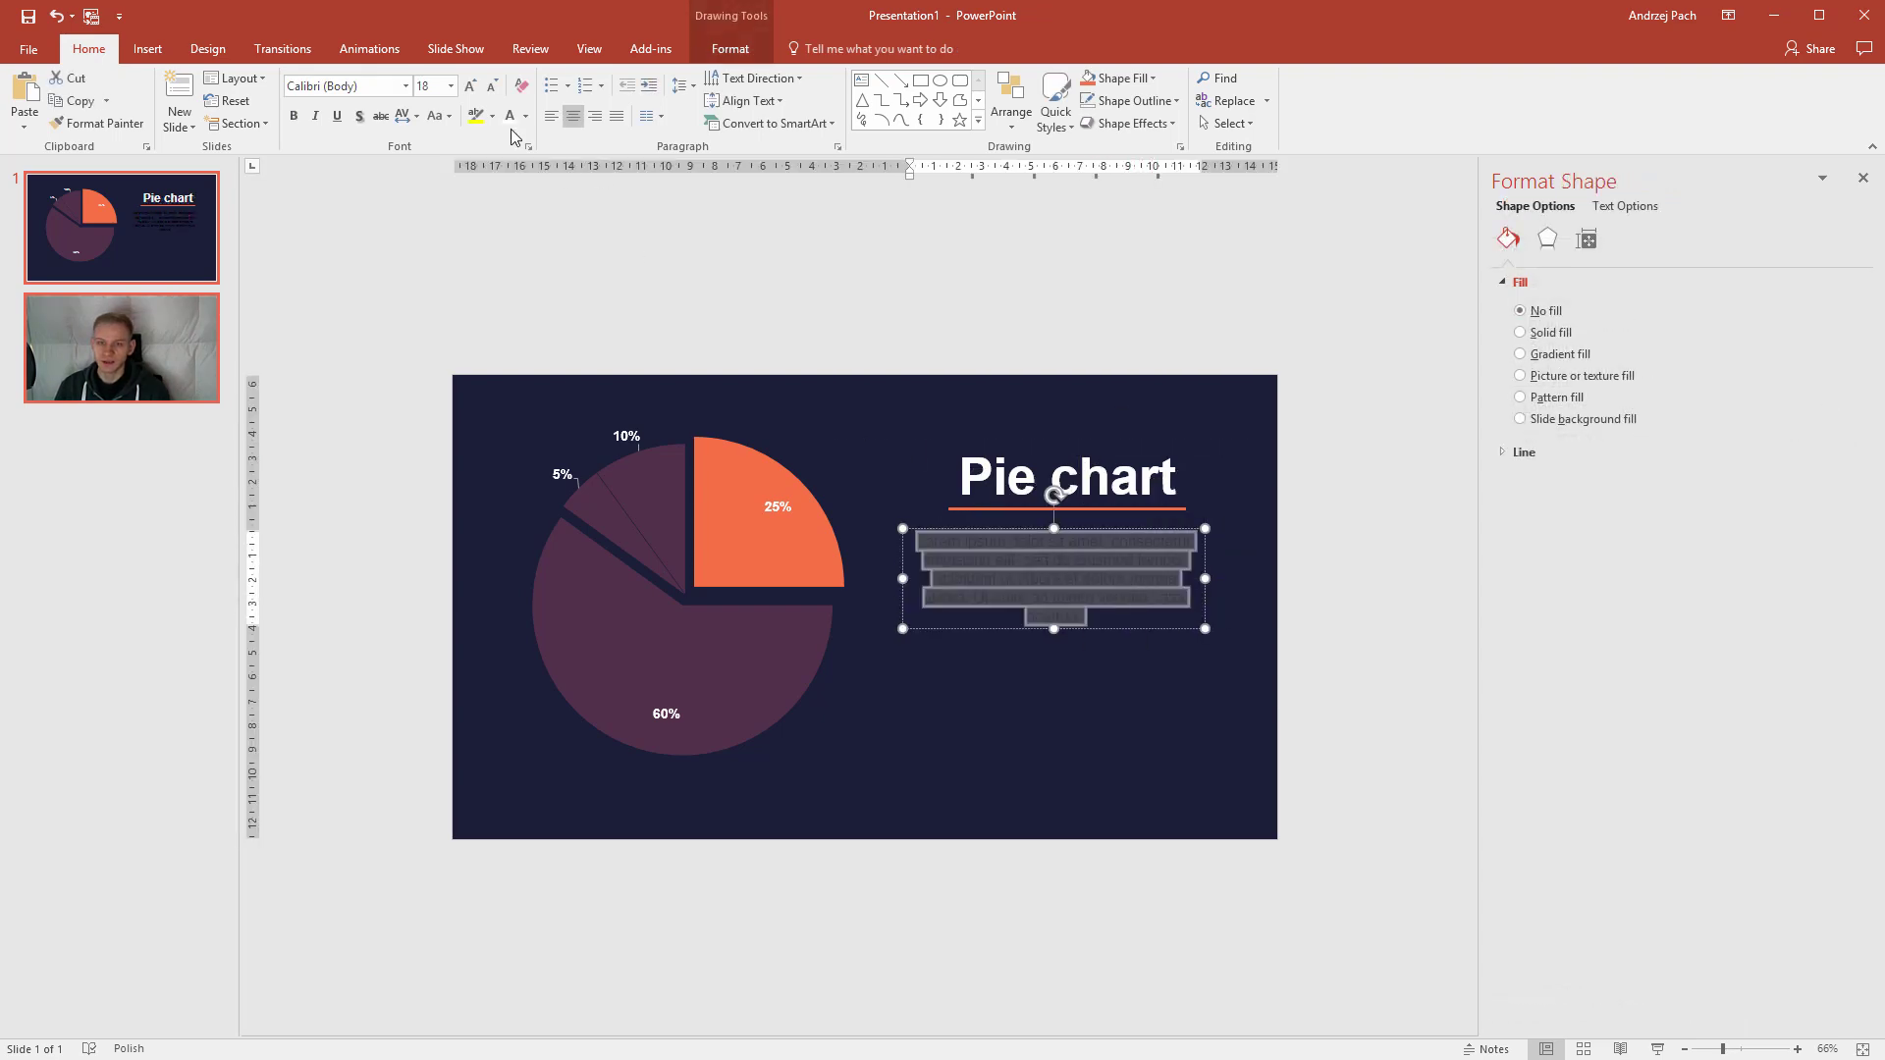
pyautogui.click(509, 116)
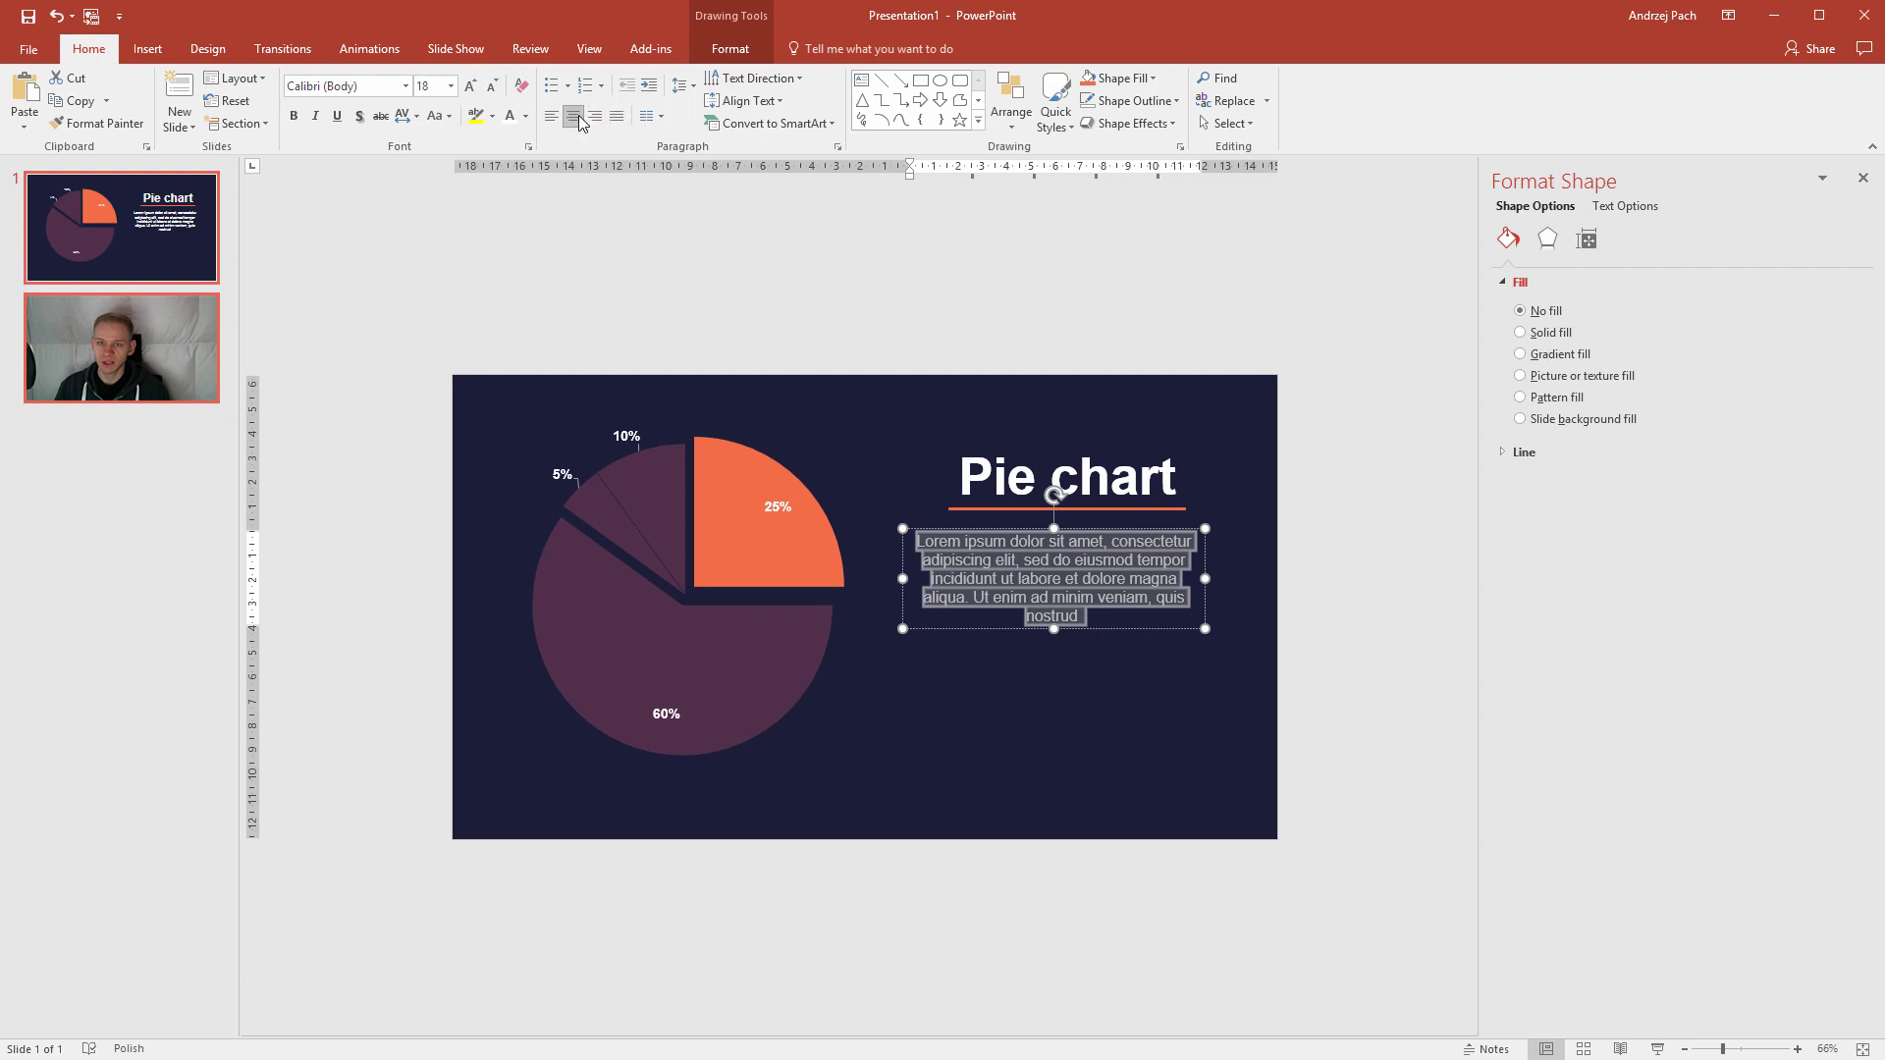
pyautogui.click(470, 85)
pyautogui.click(470, 85)
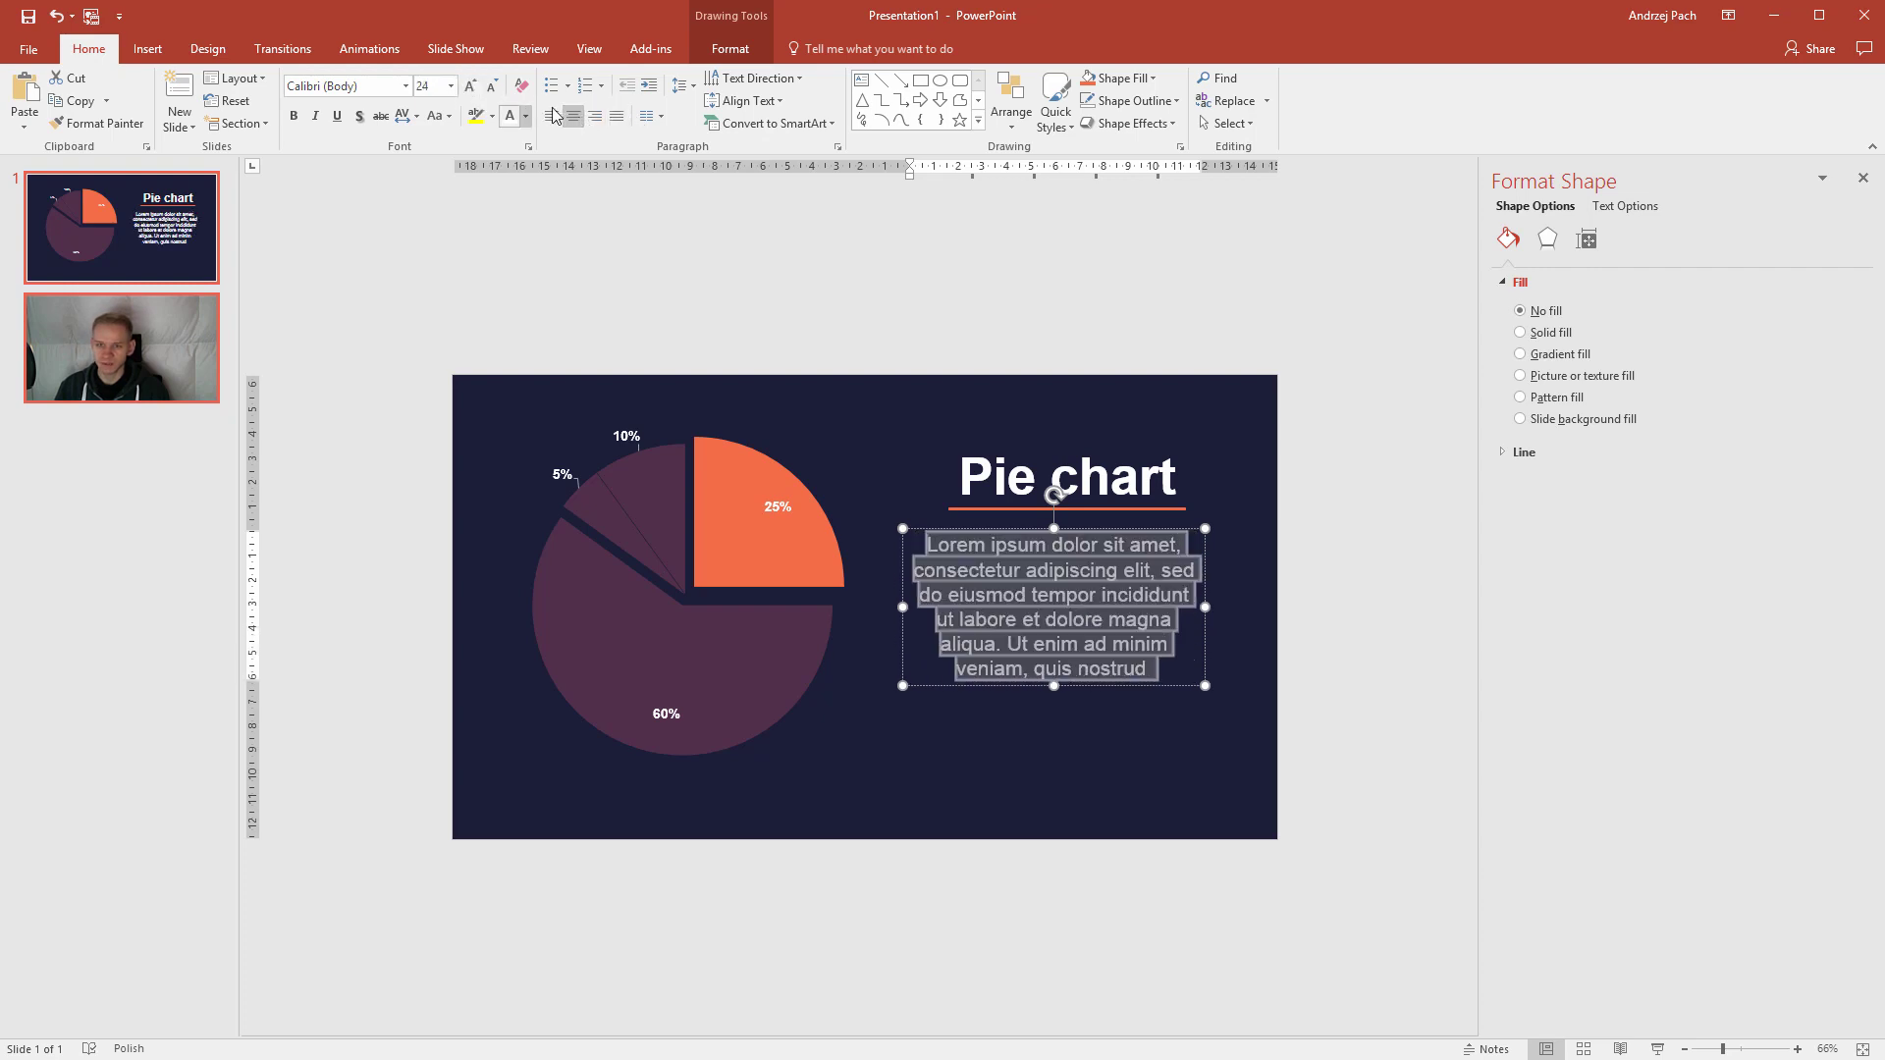
pyautogui.click(615, 116)
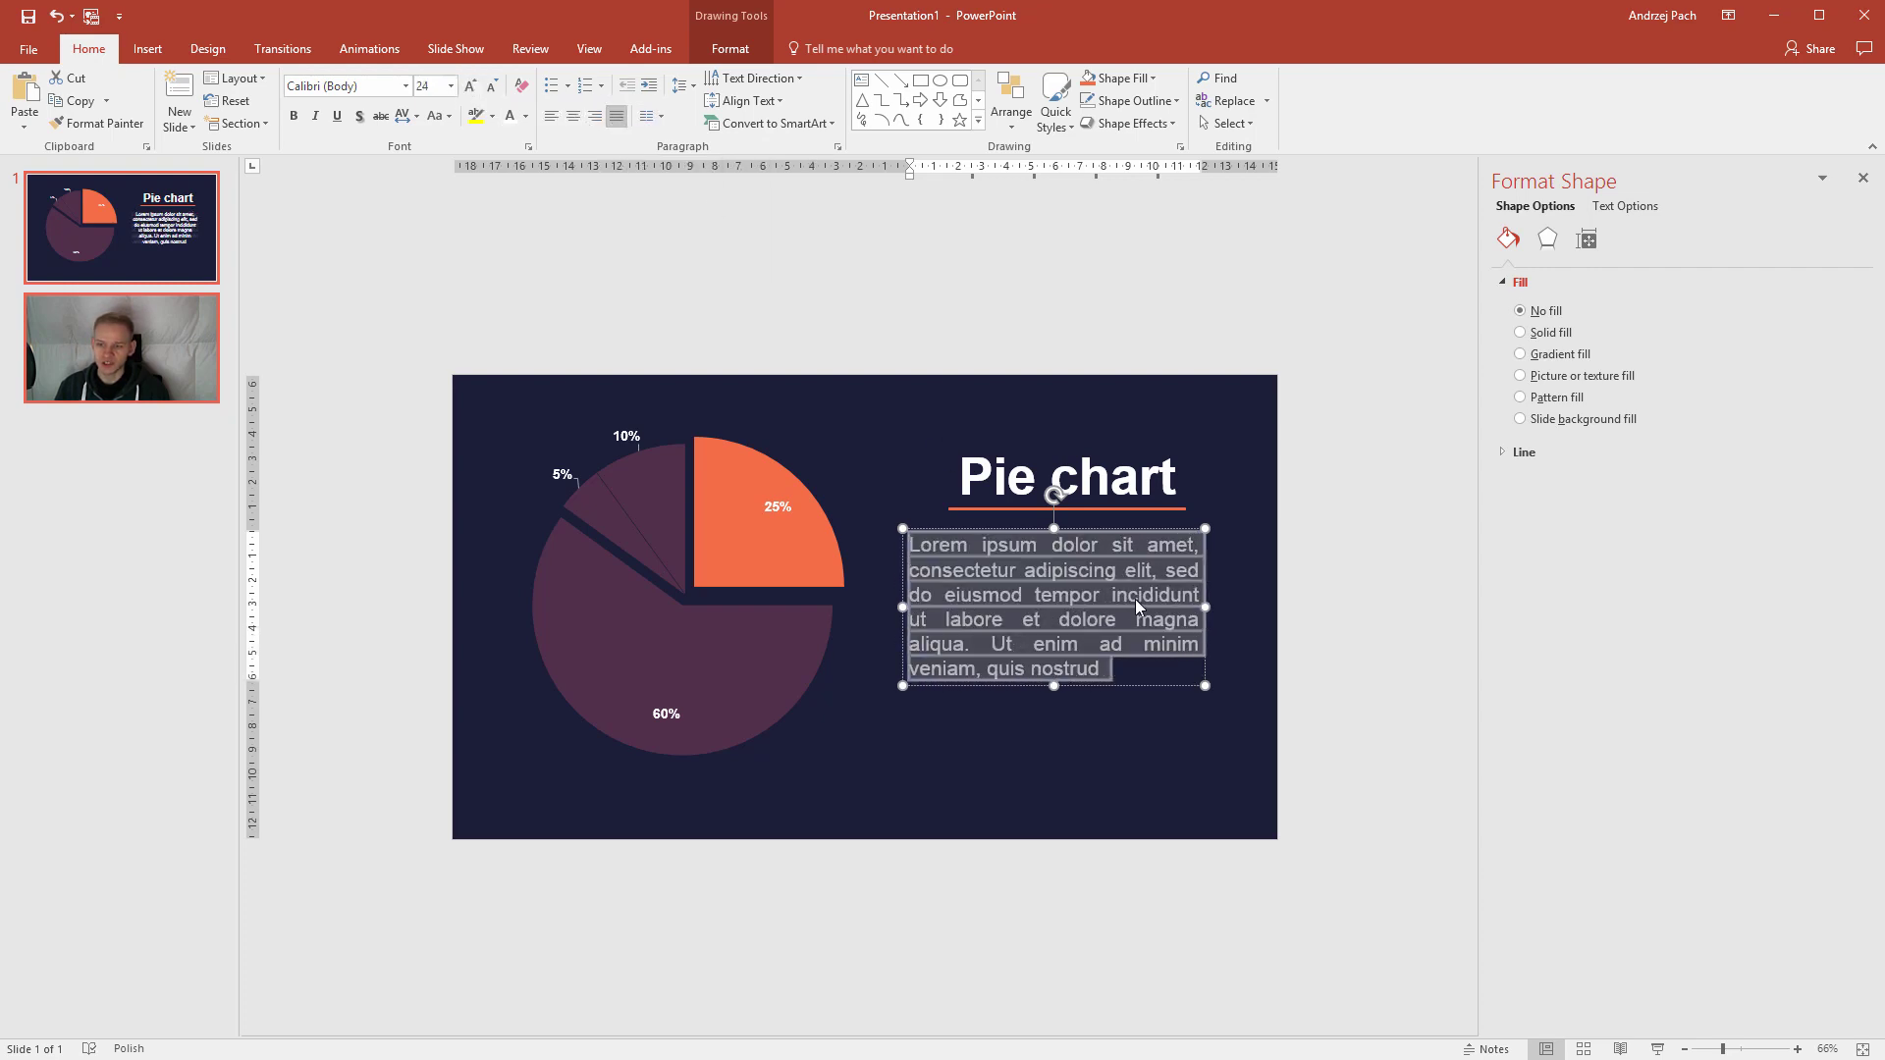
pyautogui.click(492, 85)
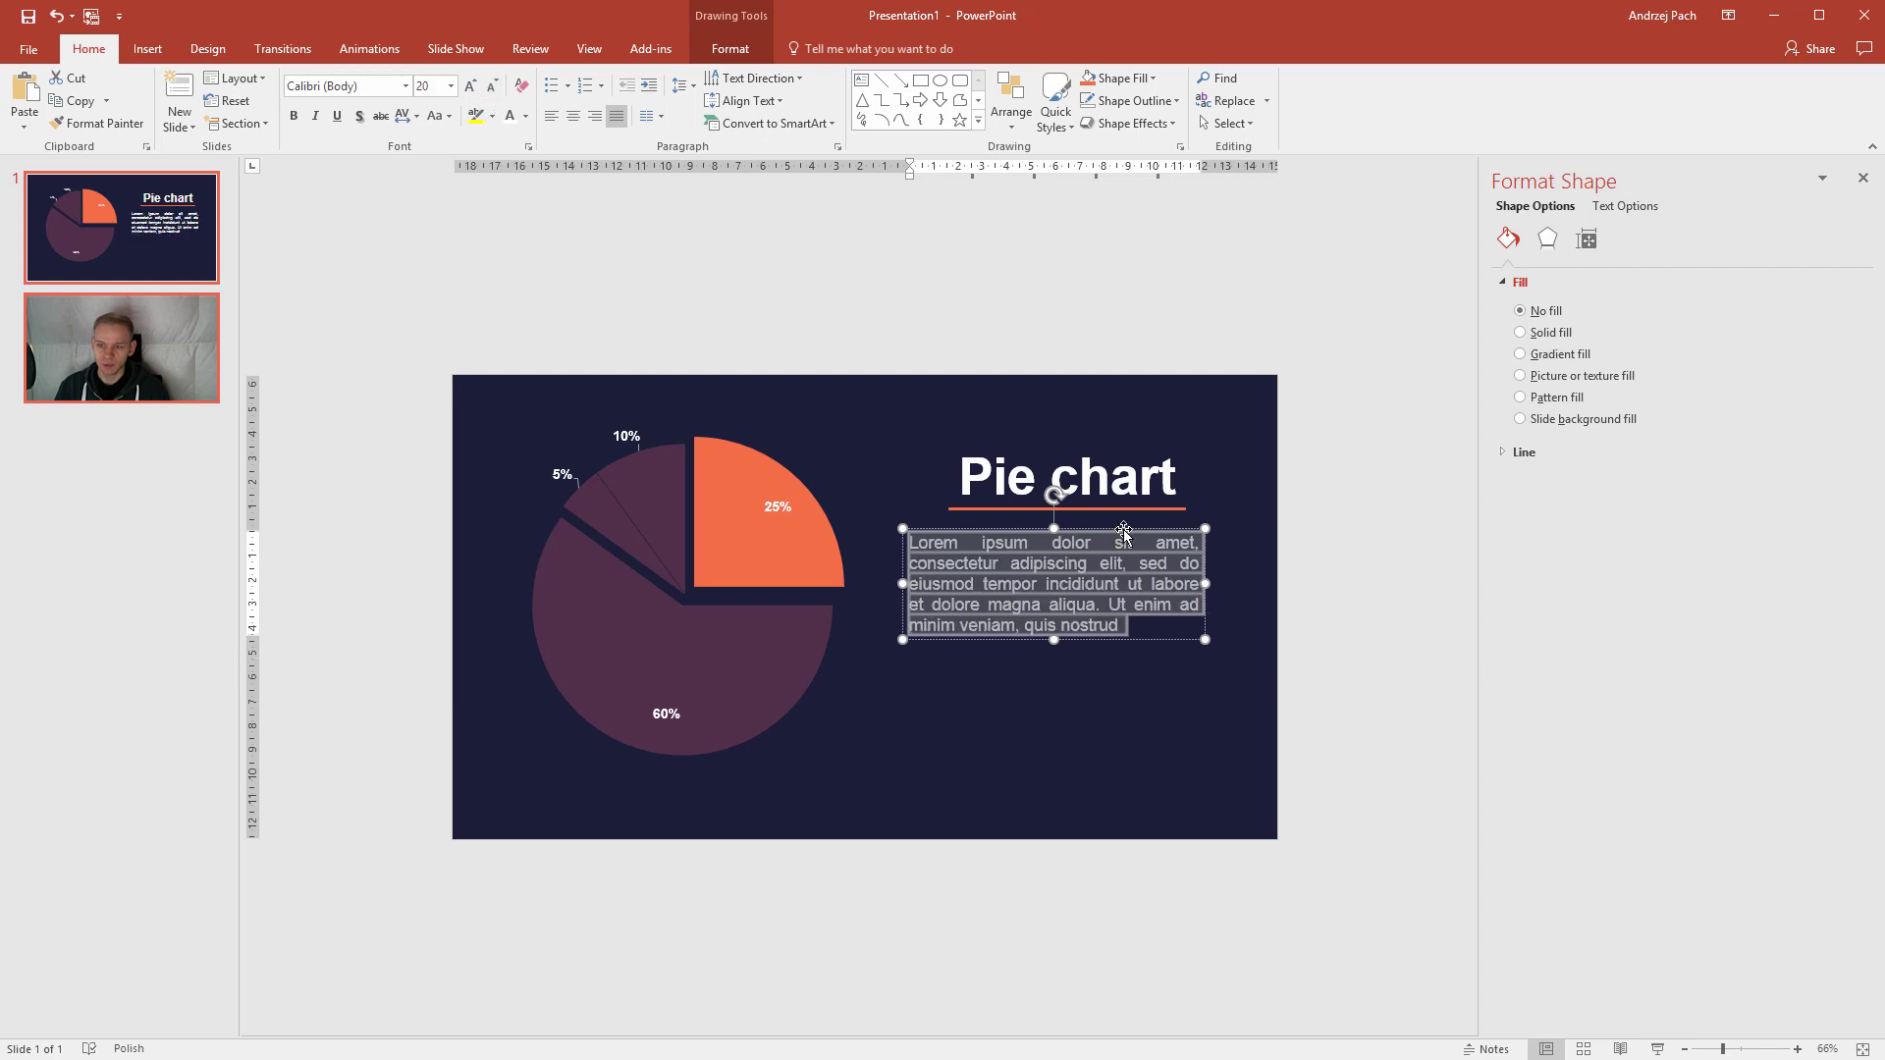
pyautogui.click(1135, 543)
pyautogui.click(1136, 542)
pyautogui.hotkey('ctrl', 'b')
pyautogui.hotkey('ctrl', 'b')
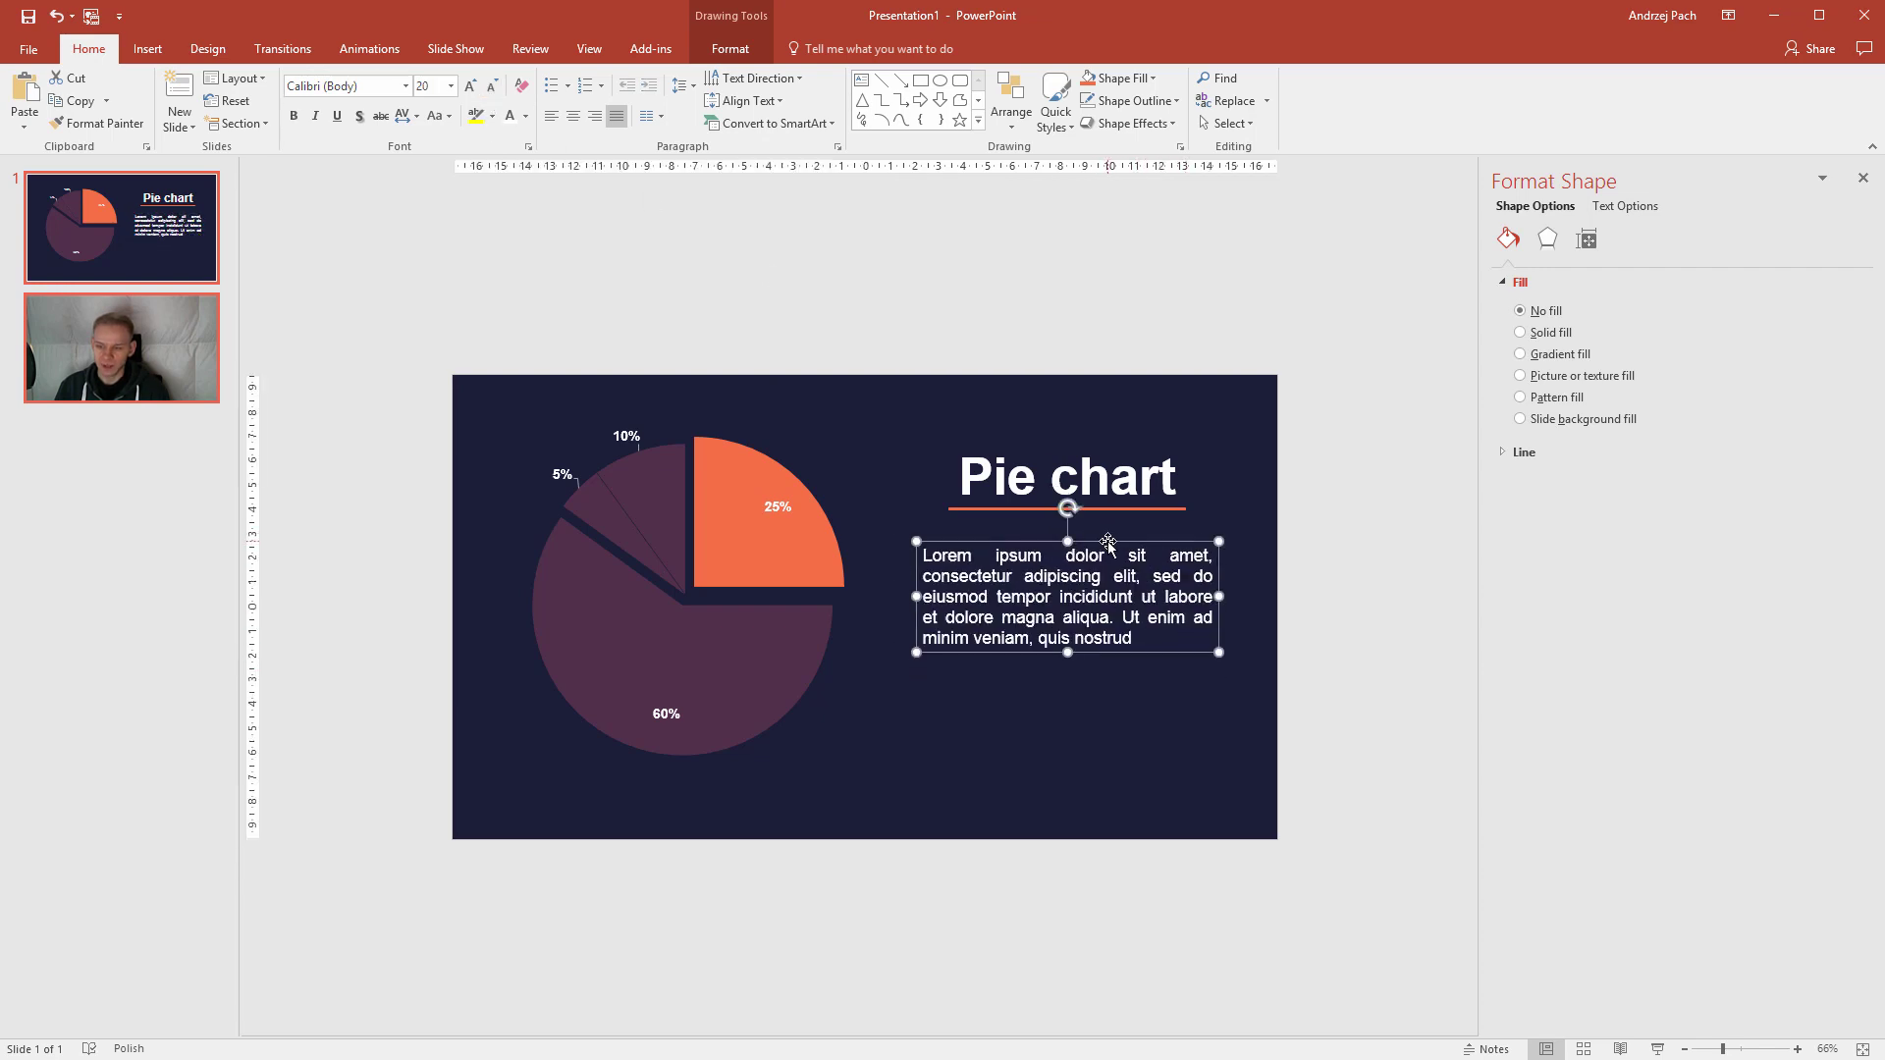
pyautogui.moveTo(1108, 542); pyautogui.dragTo(1114, 541)
# - Duplicate the orange underline below the body text and stretch it into a rectangle
pyautogui.click(1064, 704)
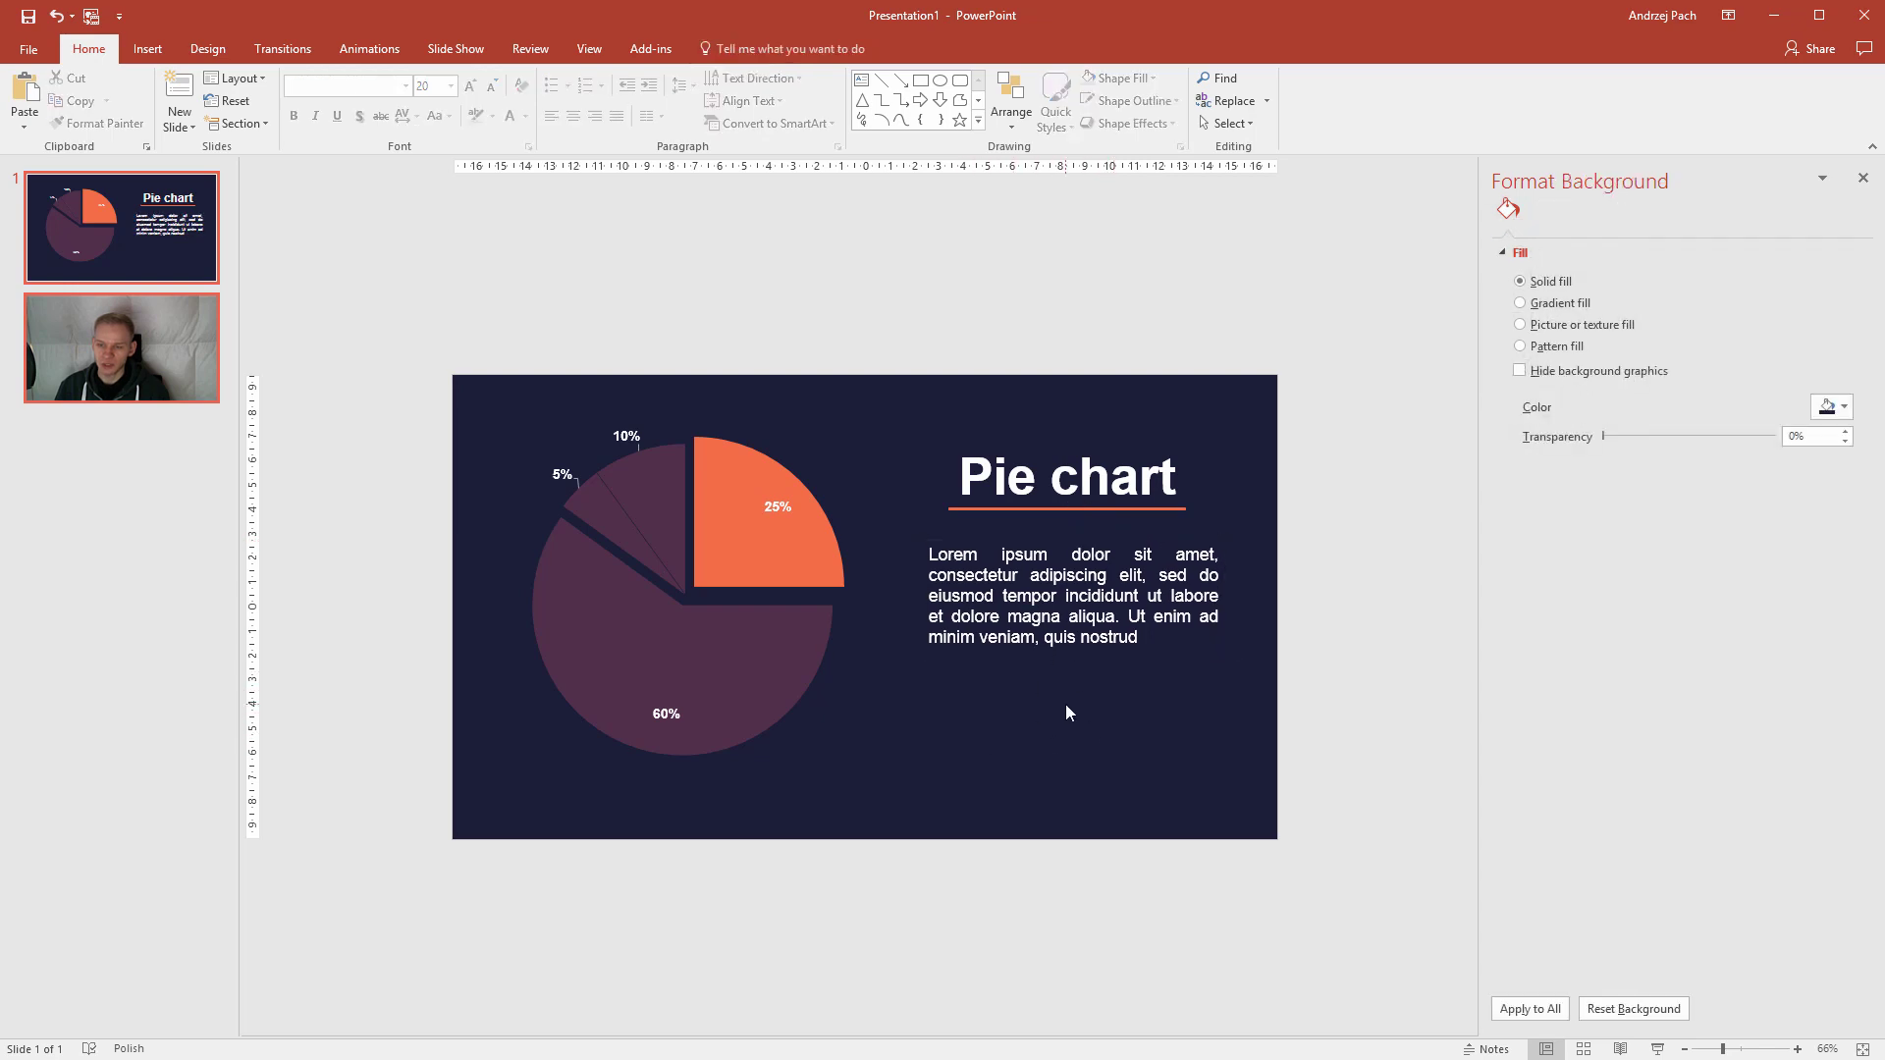
pyautogui.scroll(-3, 1068, 712)
pyautogui.scroll(1, 913, 689)
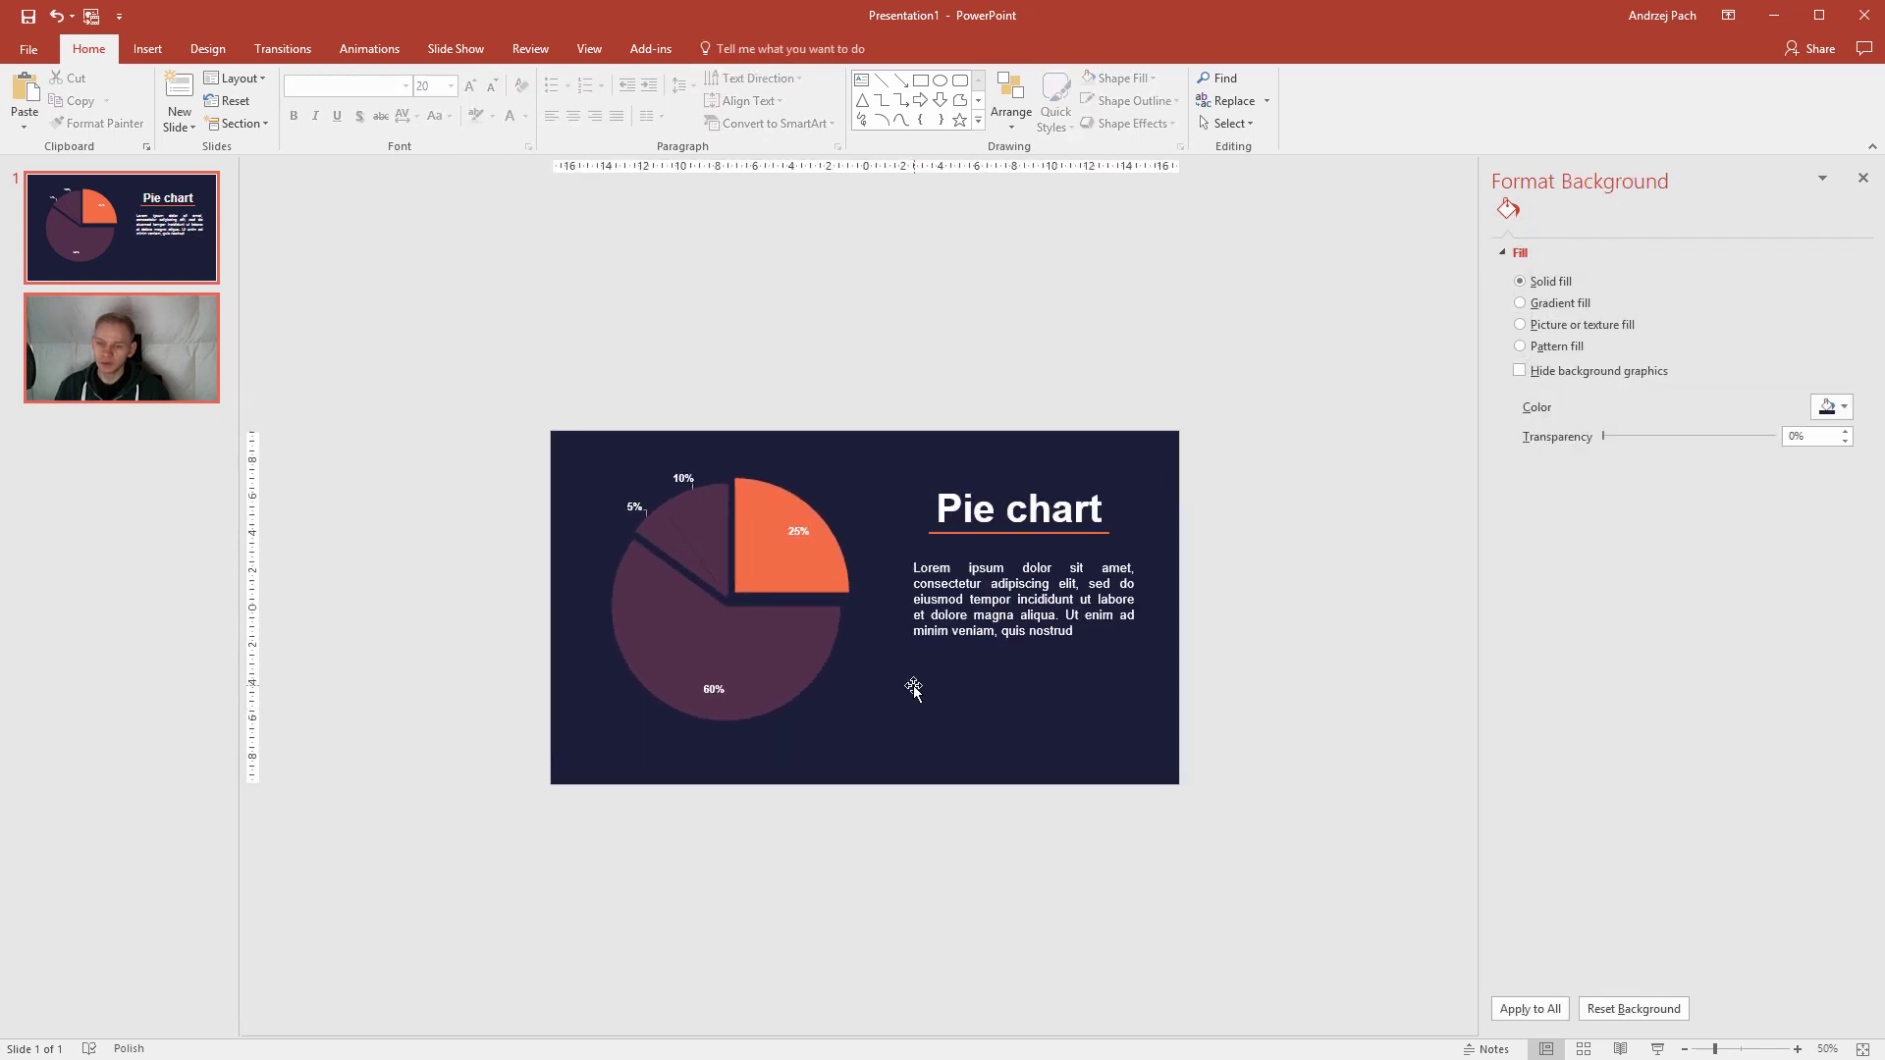
pyautogui.click(991, 534)
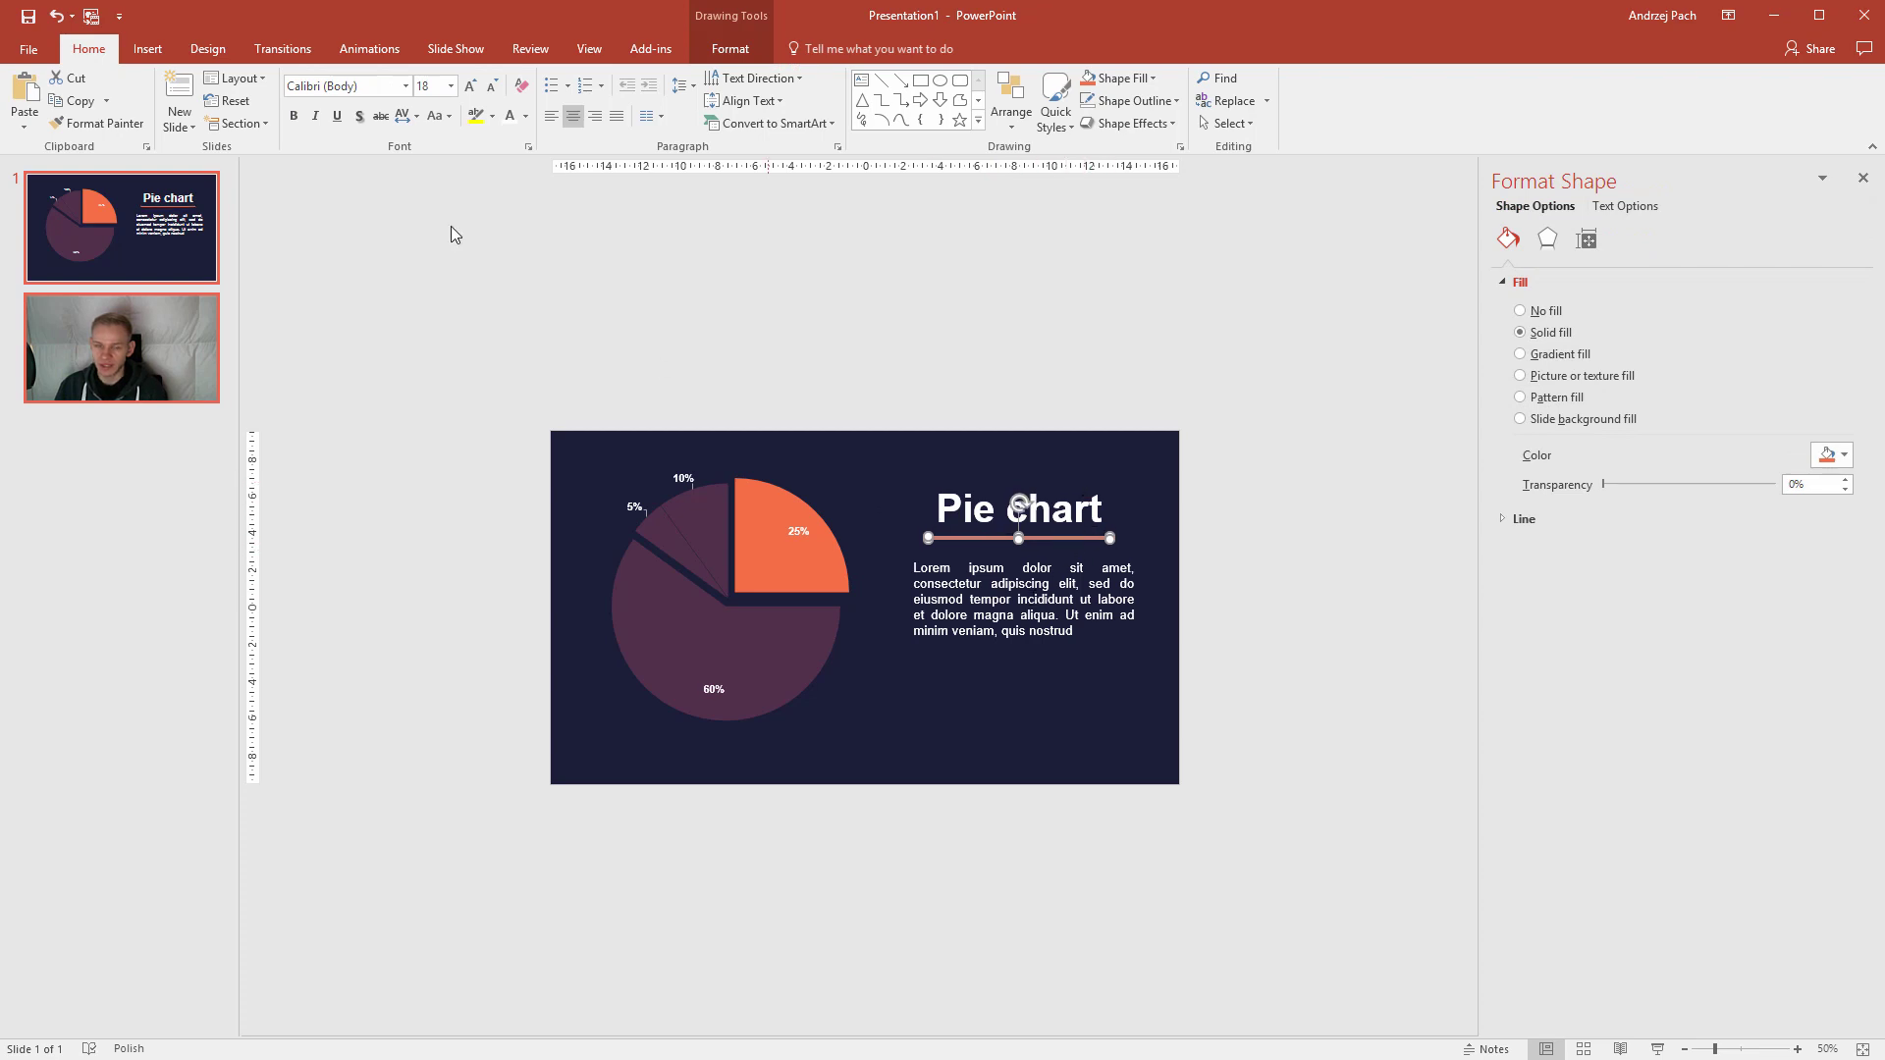
pyautogui.hotkey('ctrl', 'v')
pyautogui.moveTo(1051, 550); pyautogui.dragTo(1044, 661)
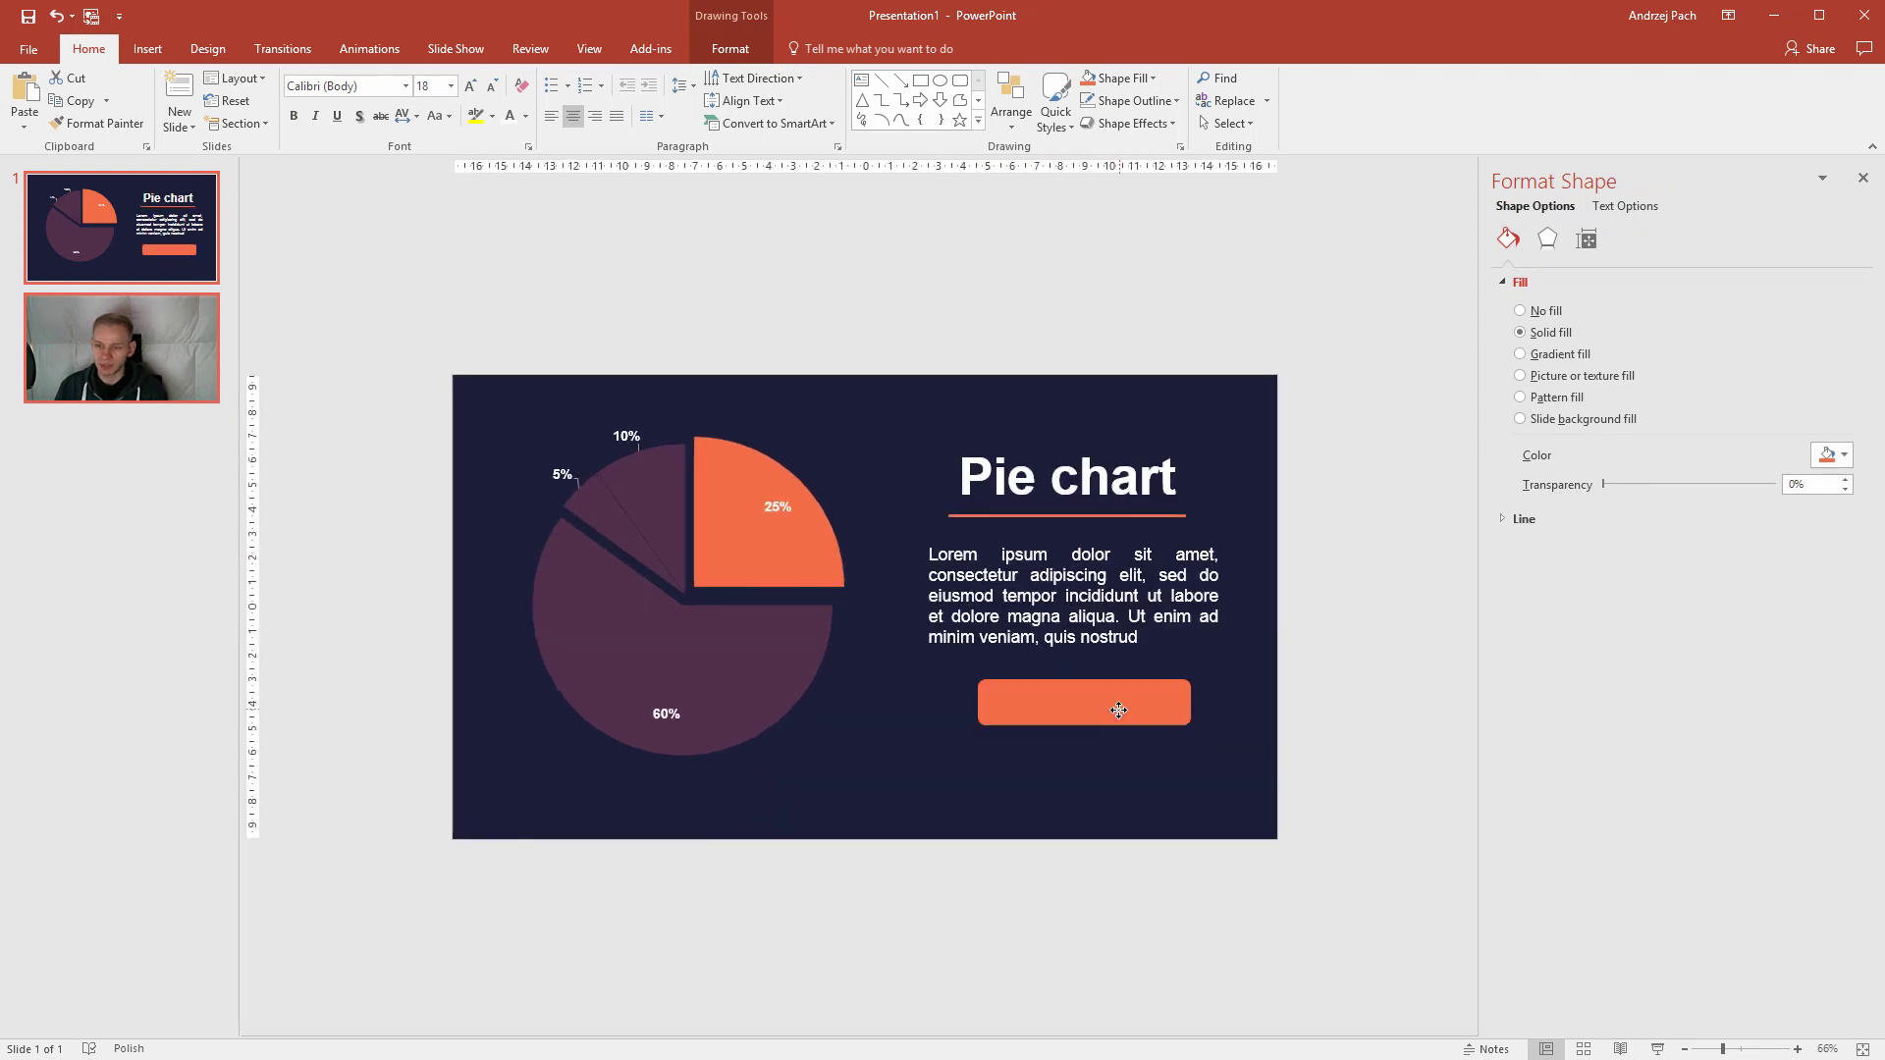
pyautogui.moveTo(1119, 708); pyautogui.dragTo(1111, 712)
pyautogui.scroll(-3, 1139, 699)
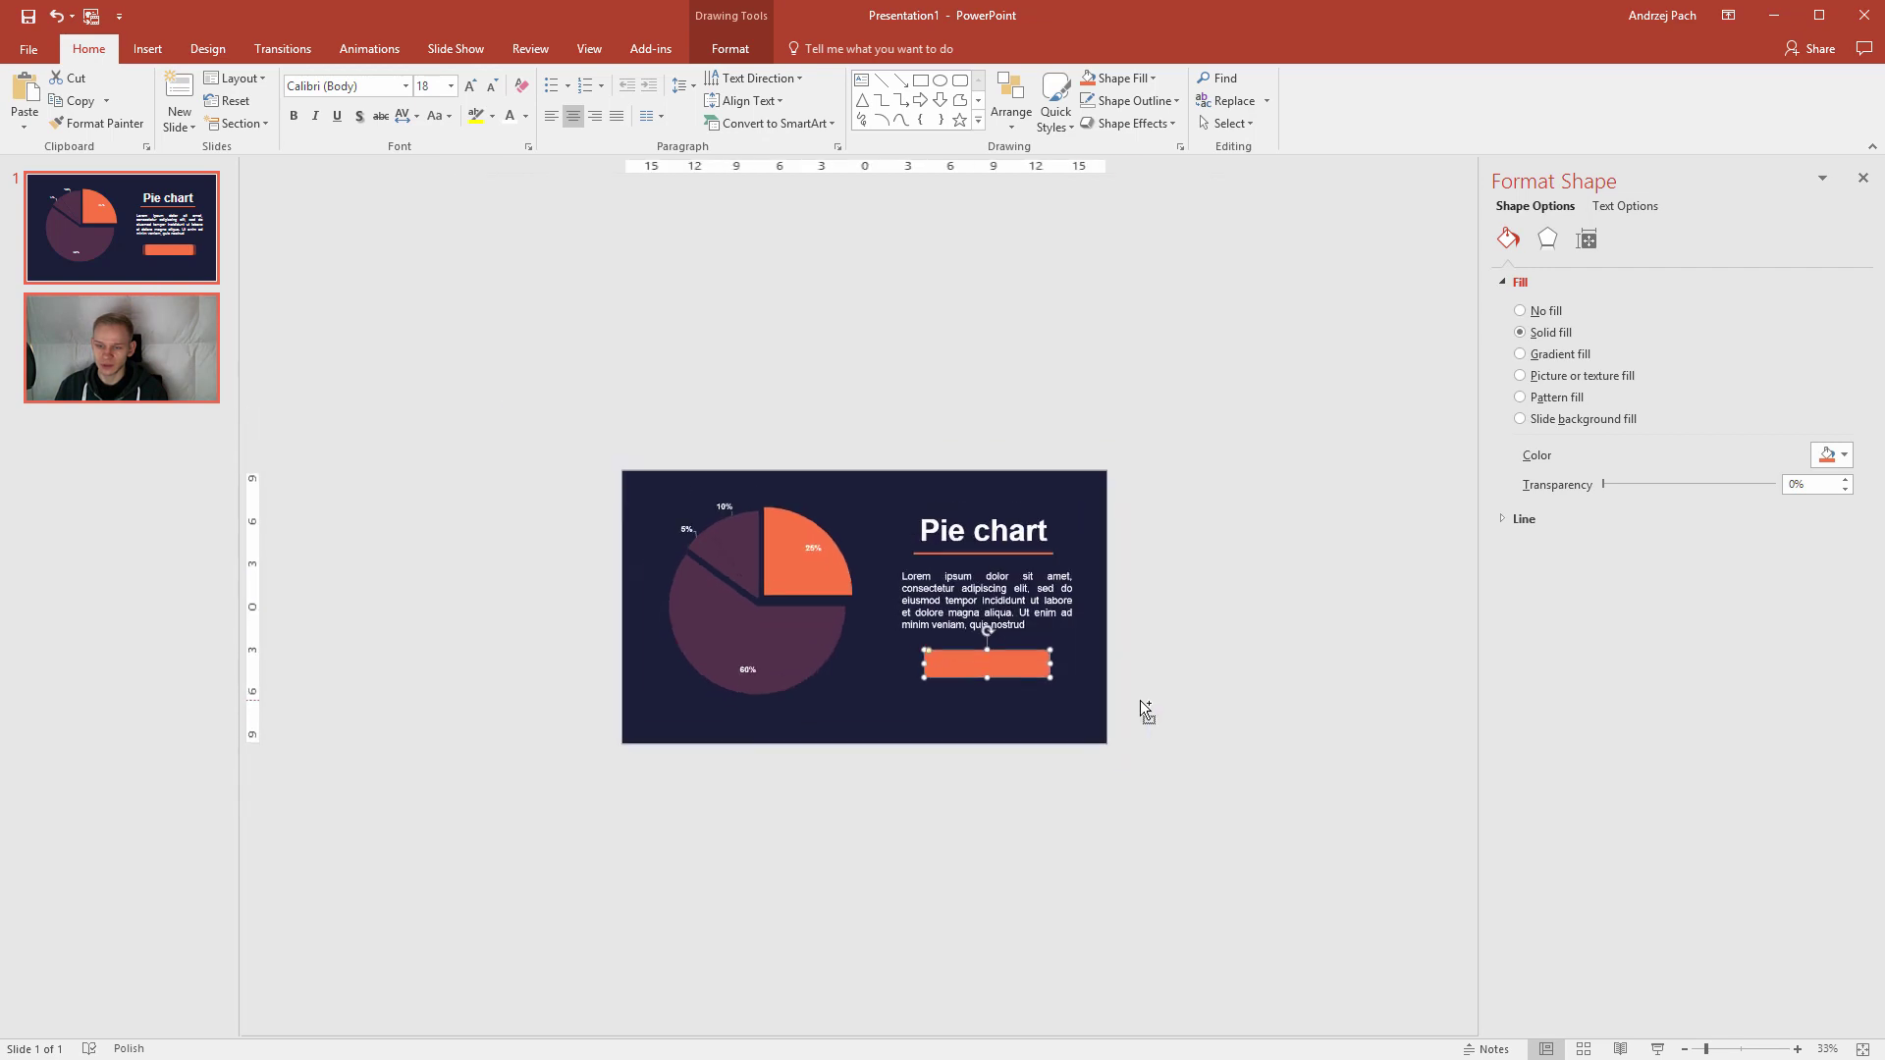
pyautogui.scroll(1, 1139, 699)
# - Type '25% growth over the year!' onto the orange rectangle
pyautogui.press('Escape')
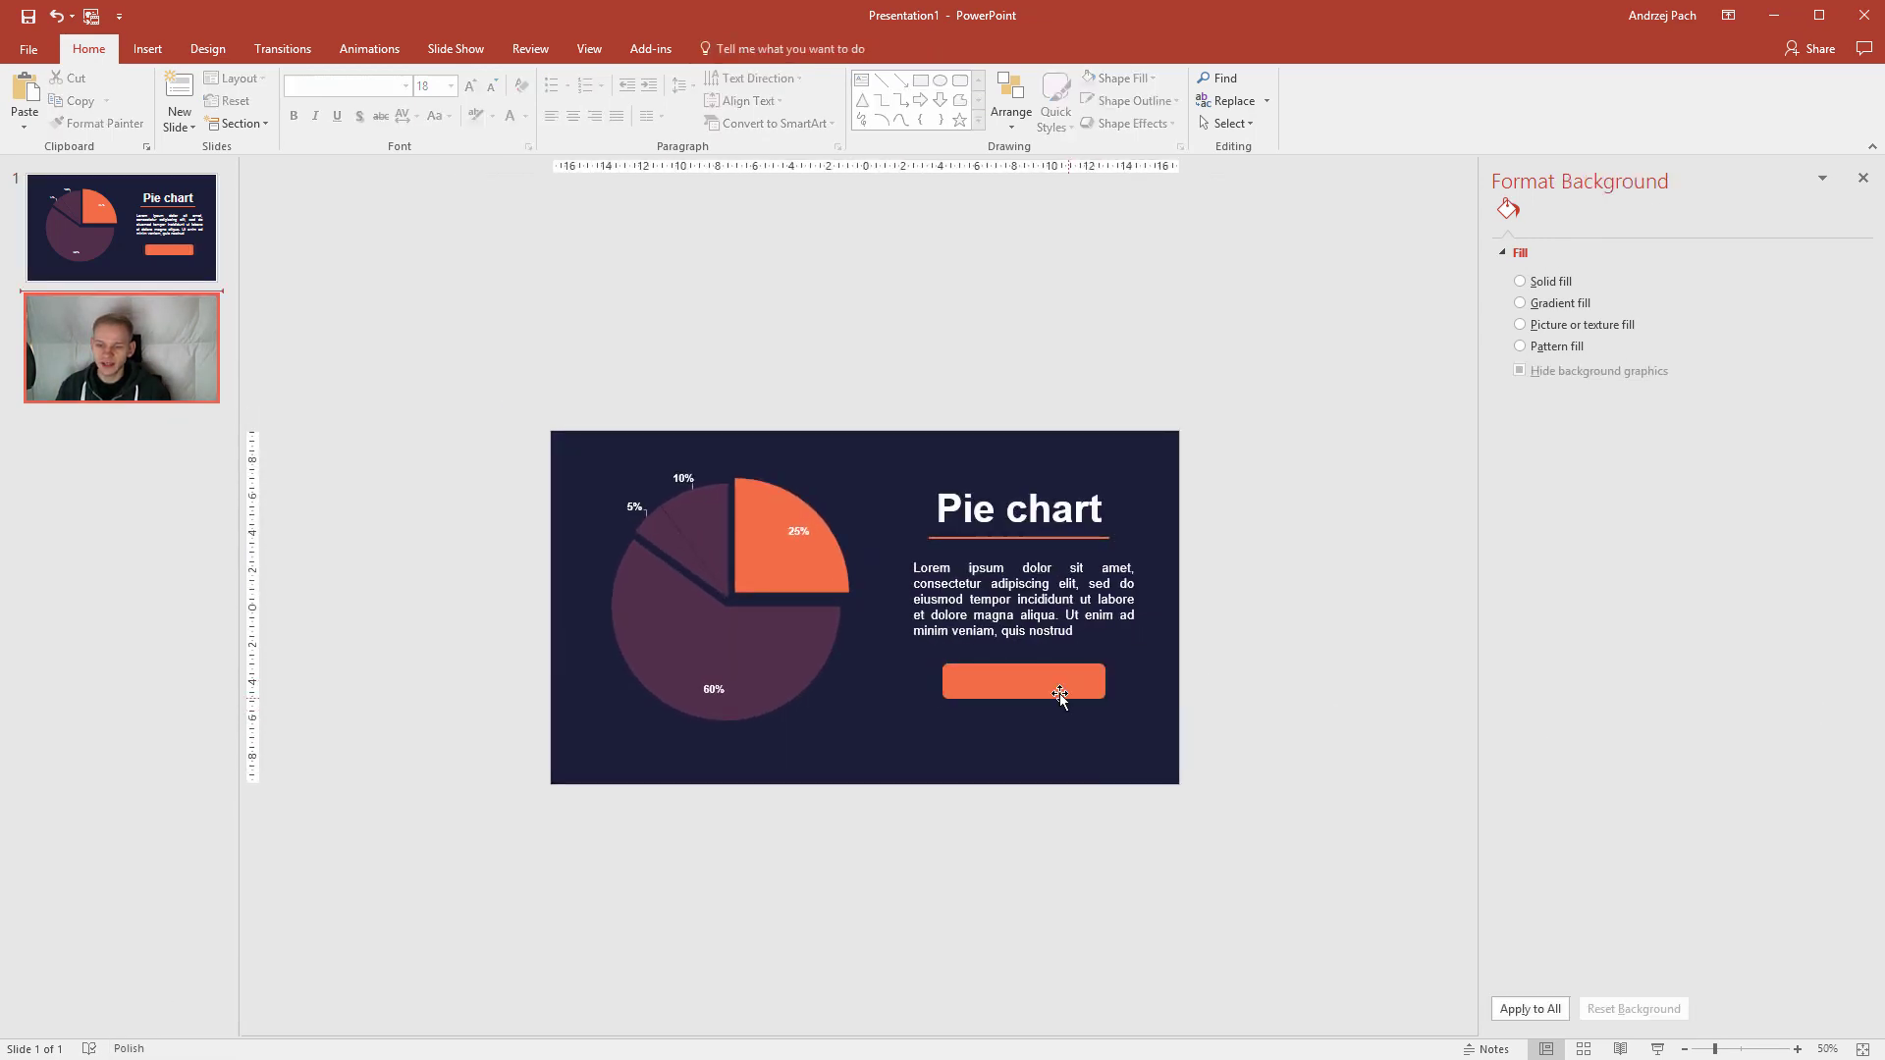
pyautogui.click(1045, 689)
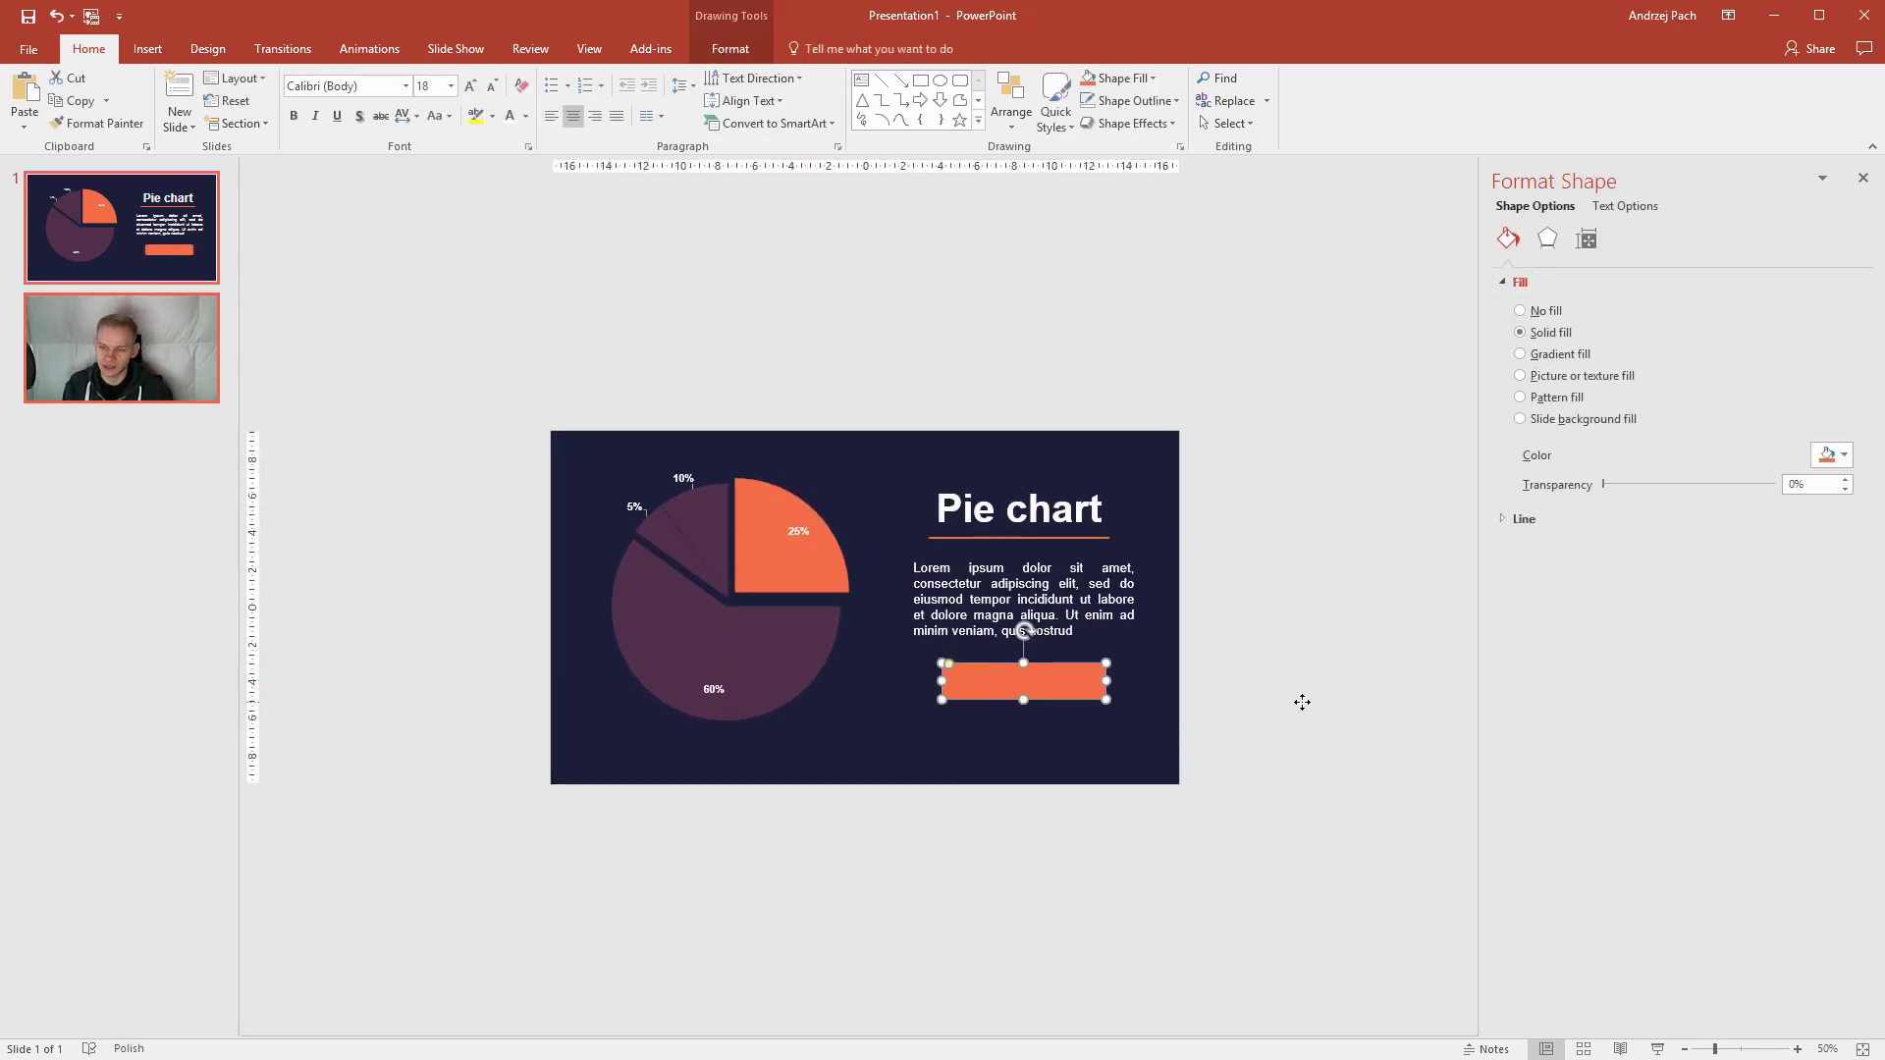
pyautogui.write('25% growth ov')
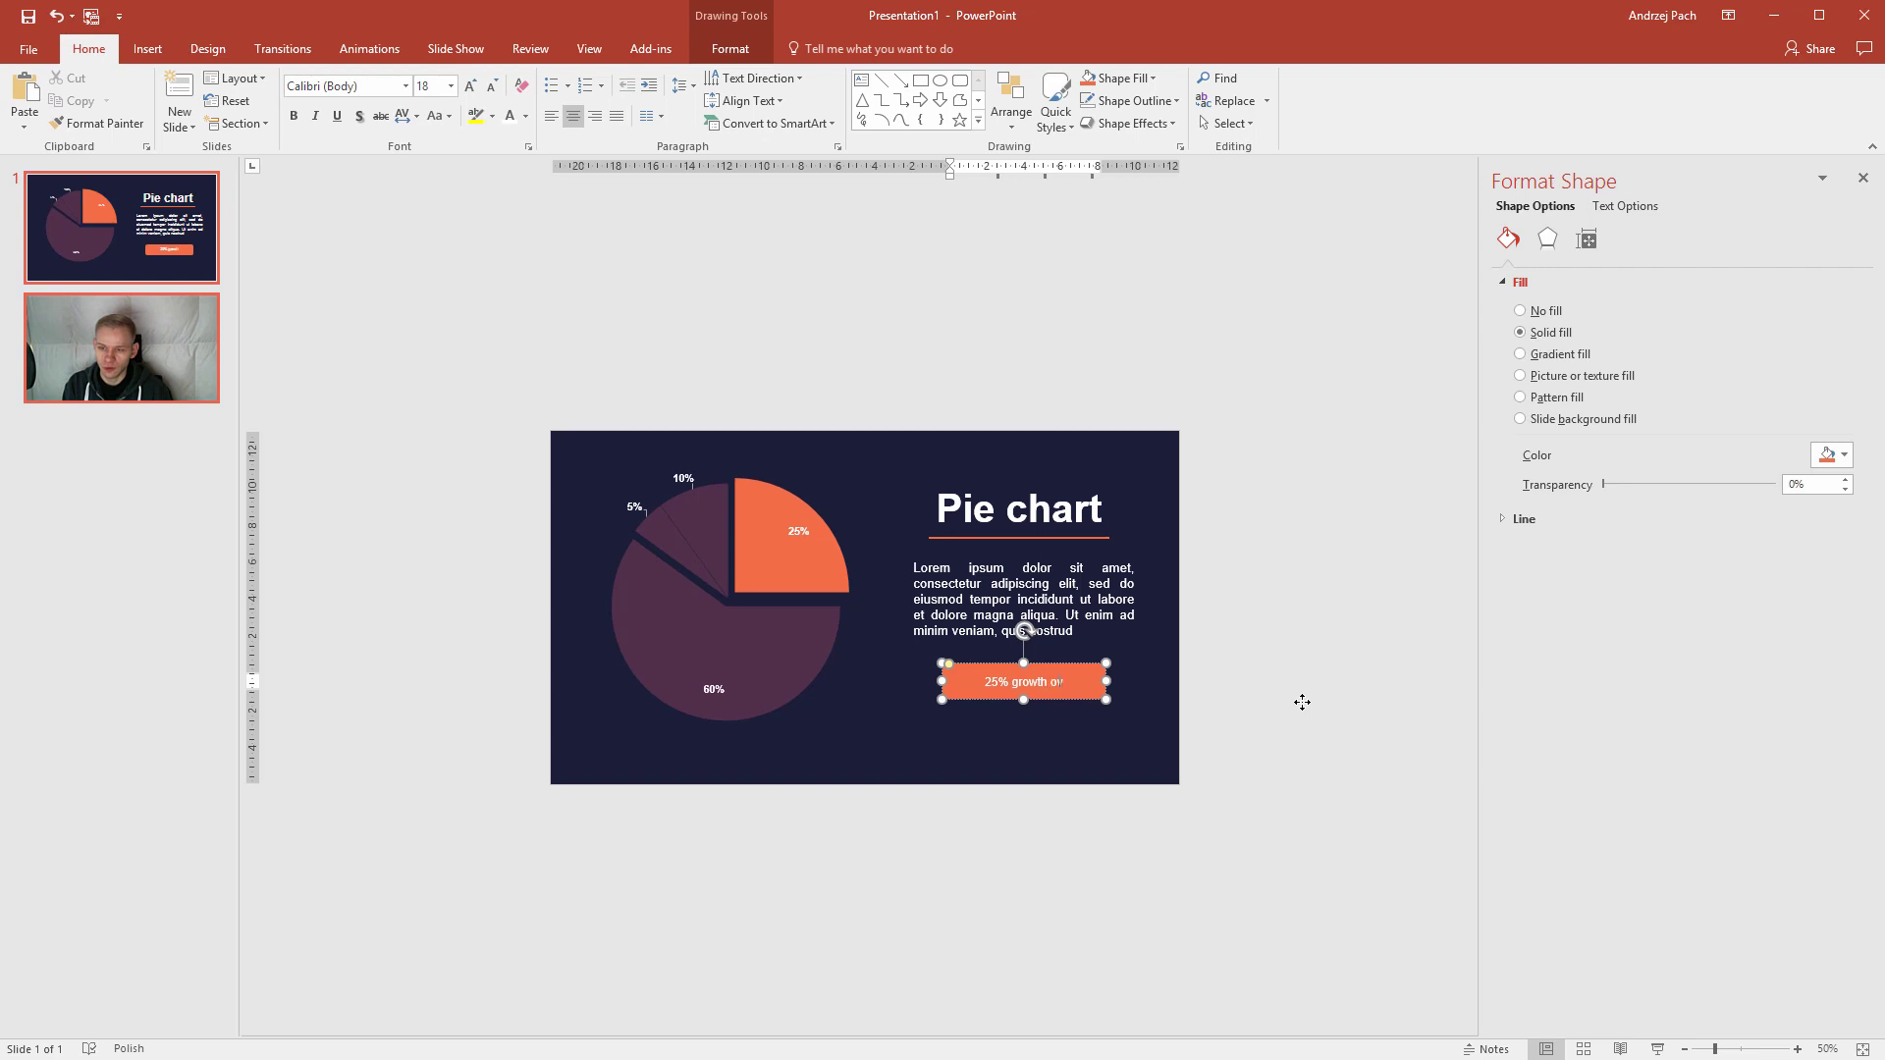
pyautogui.write('er the re')
pyautogui.write(' year!')
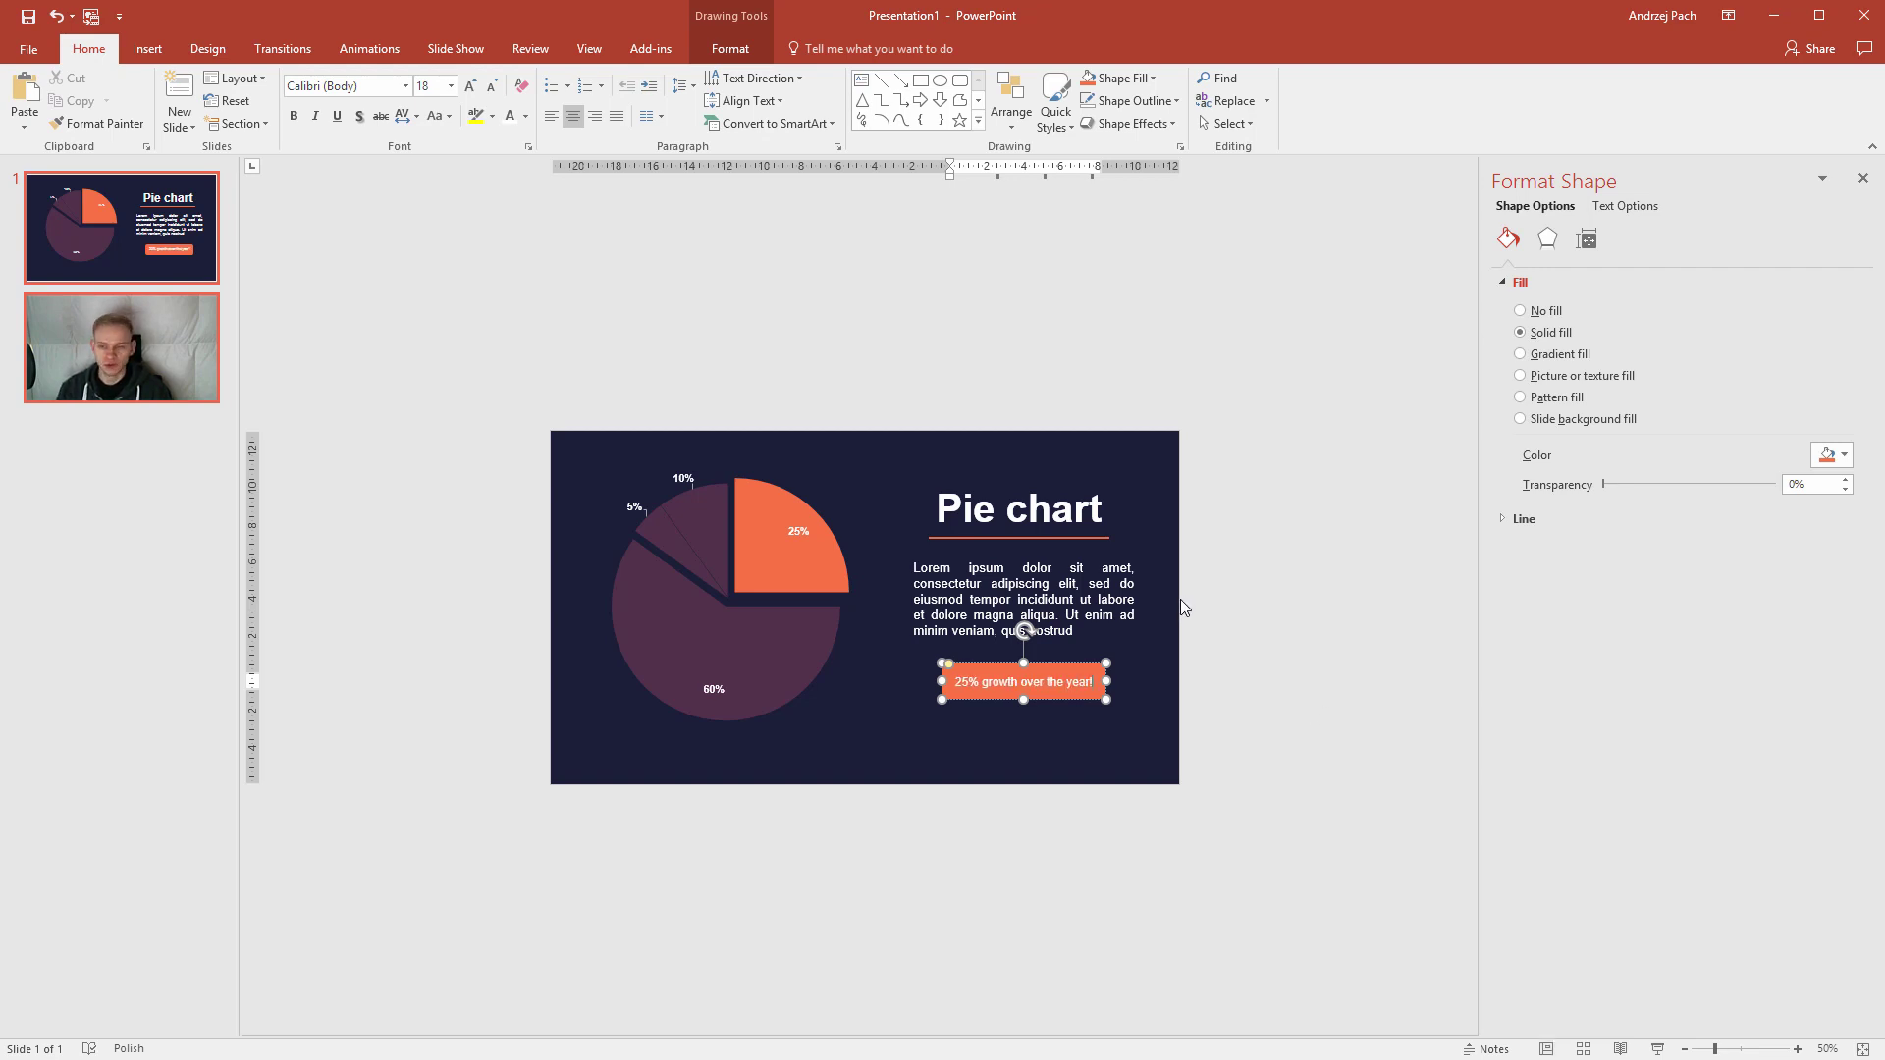
# - Colour the button text dark navy, sampled from the slide background
pyautogui.hotkey('ctrl', 'a')
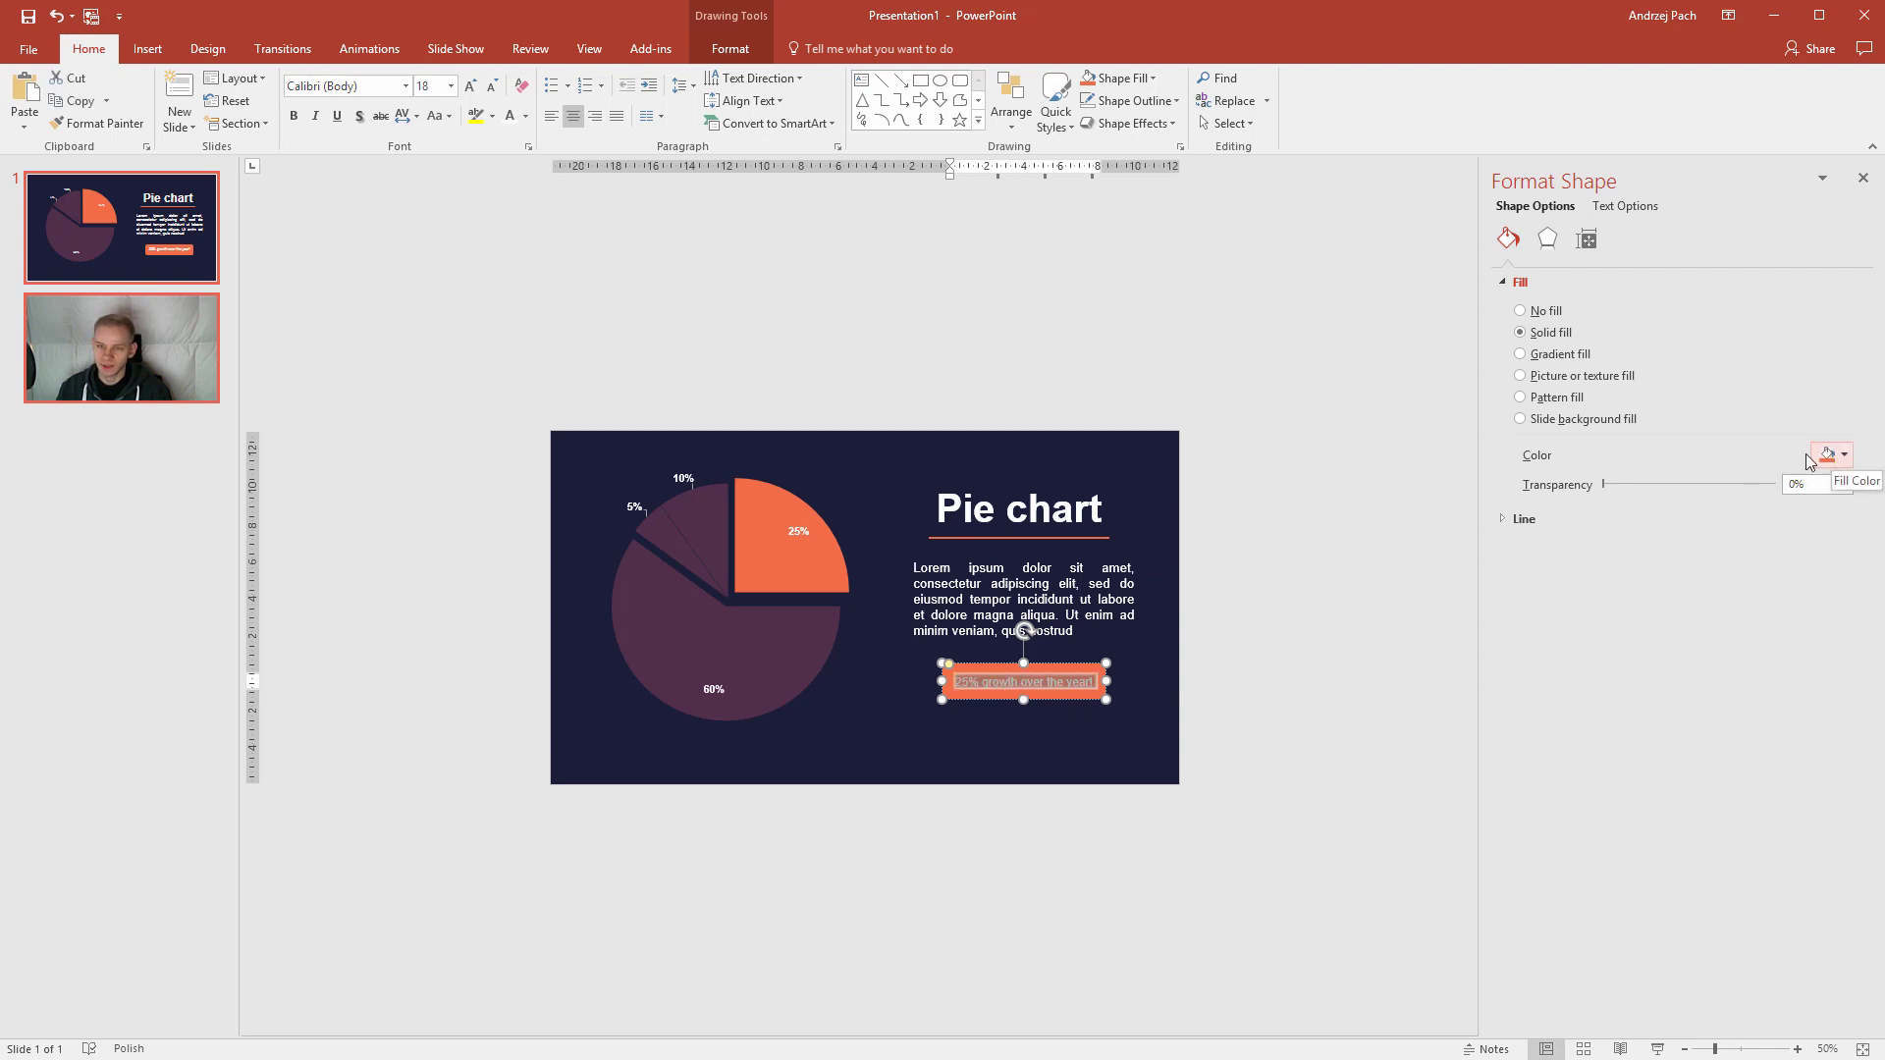
pyautogui.click(528, 115)
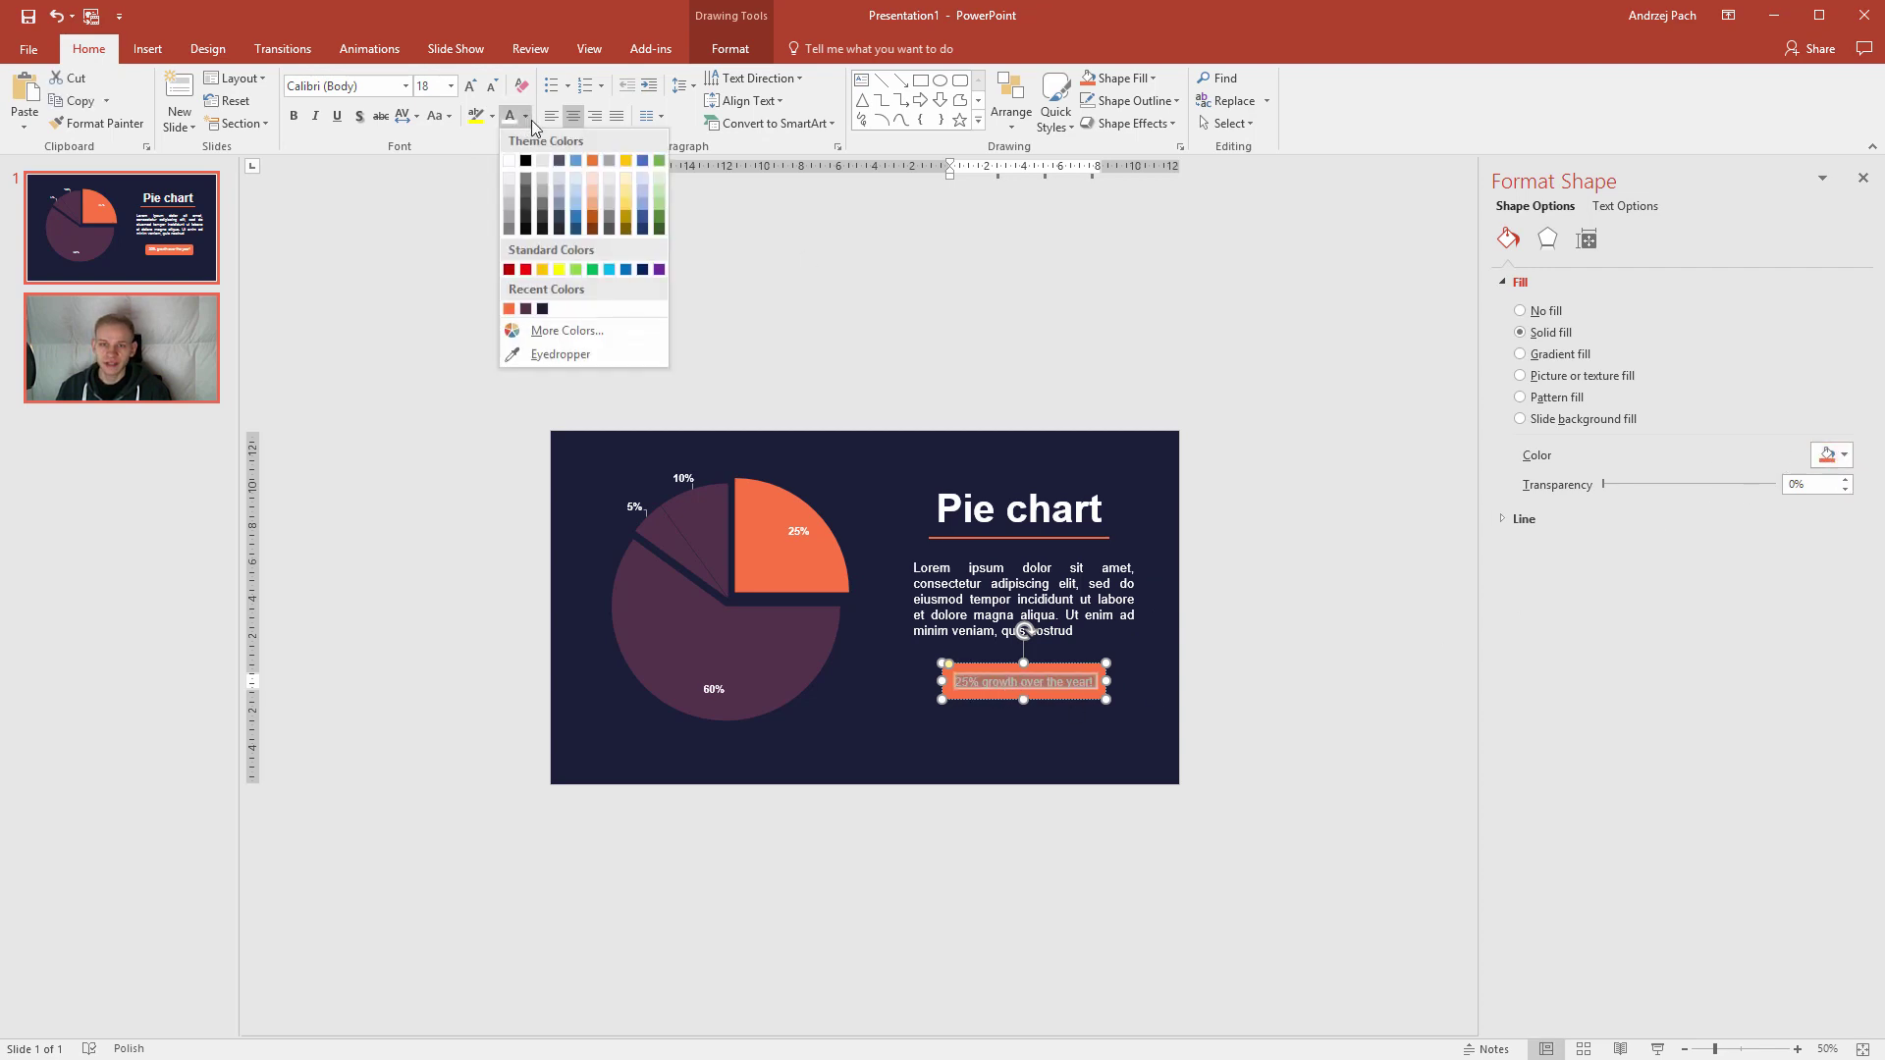
pyautogui.click(570, 364)
pyautogui.click(880, 491)
pyautogui.click(1070, 837)
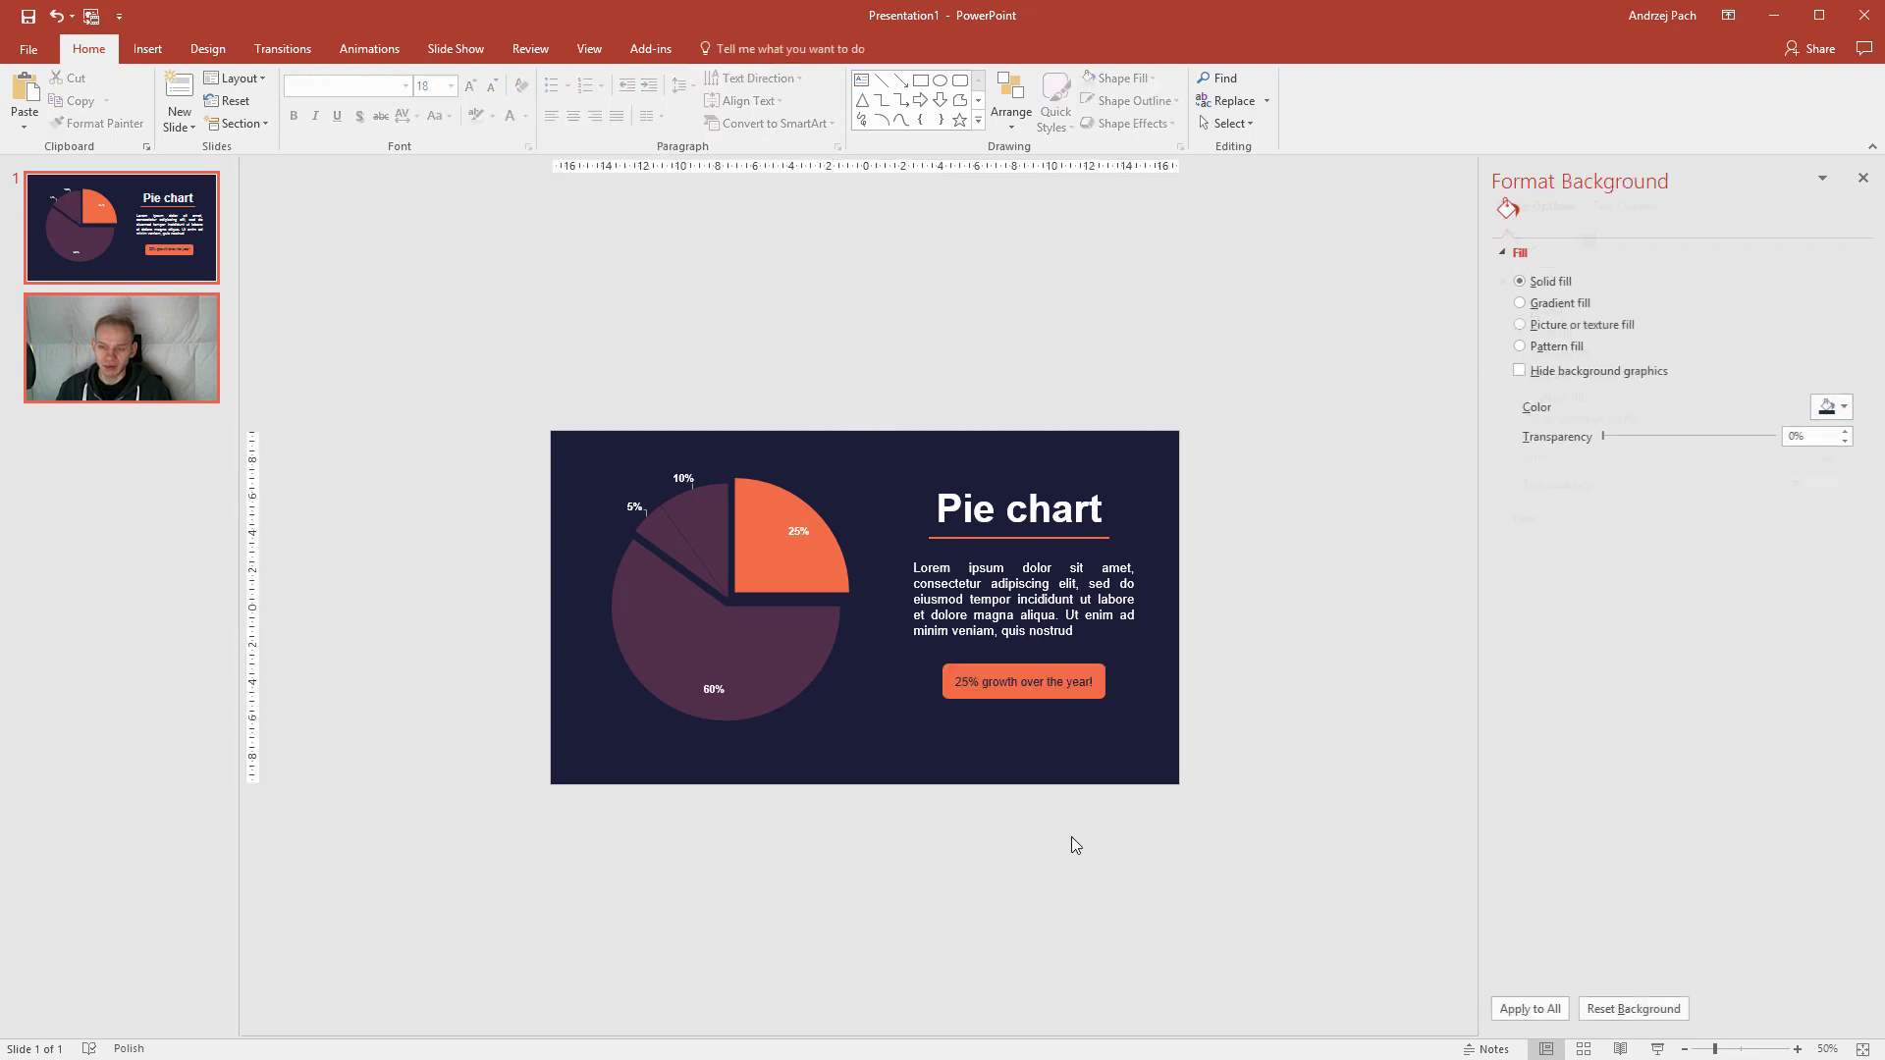
# - Enlarge the button, set its text to 20 pt, and shift it slightly left and up
pyautogui.scroll(2, 1070, 832)
pyautogui.click(1173, 725)
pyautogui.moveTo(1186, 733)
pyautogui.mouseDown()
pyautogui.moveTo(1236, 746)
pyautogui.moveTo(1220, 740)
pyautogui.mouseUp()
pyautogui.tripleClick(1133, 715)
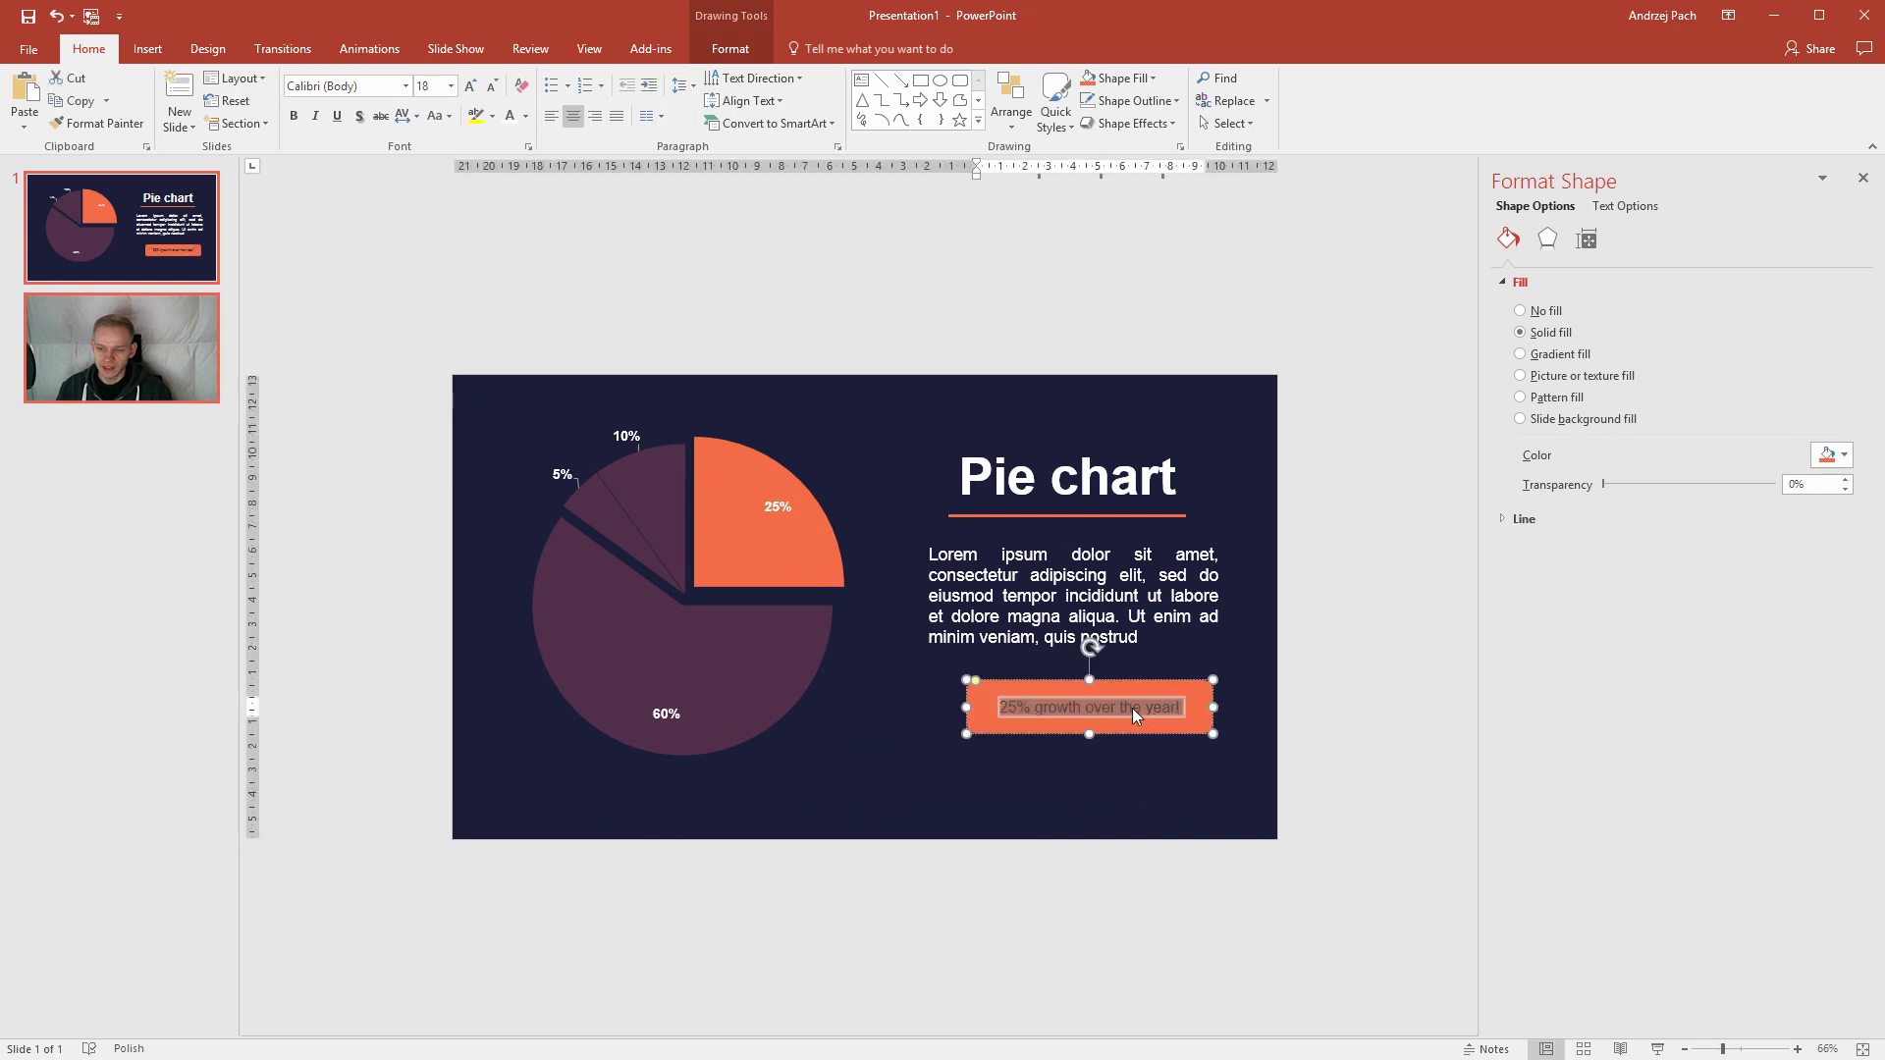
pyautogui.click(472, 89)
pyautogui.click(472, 88)
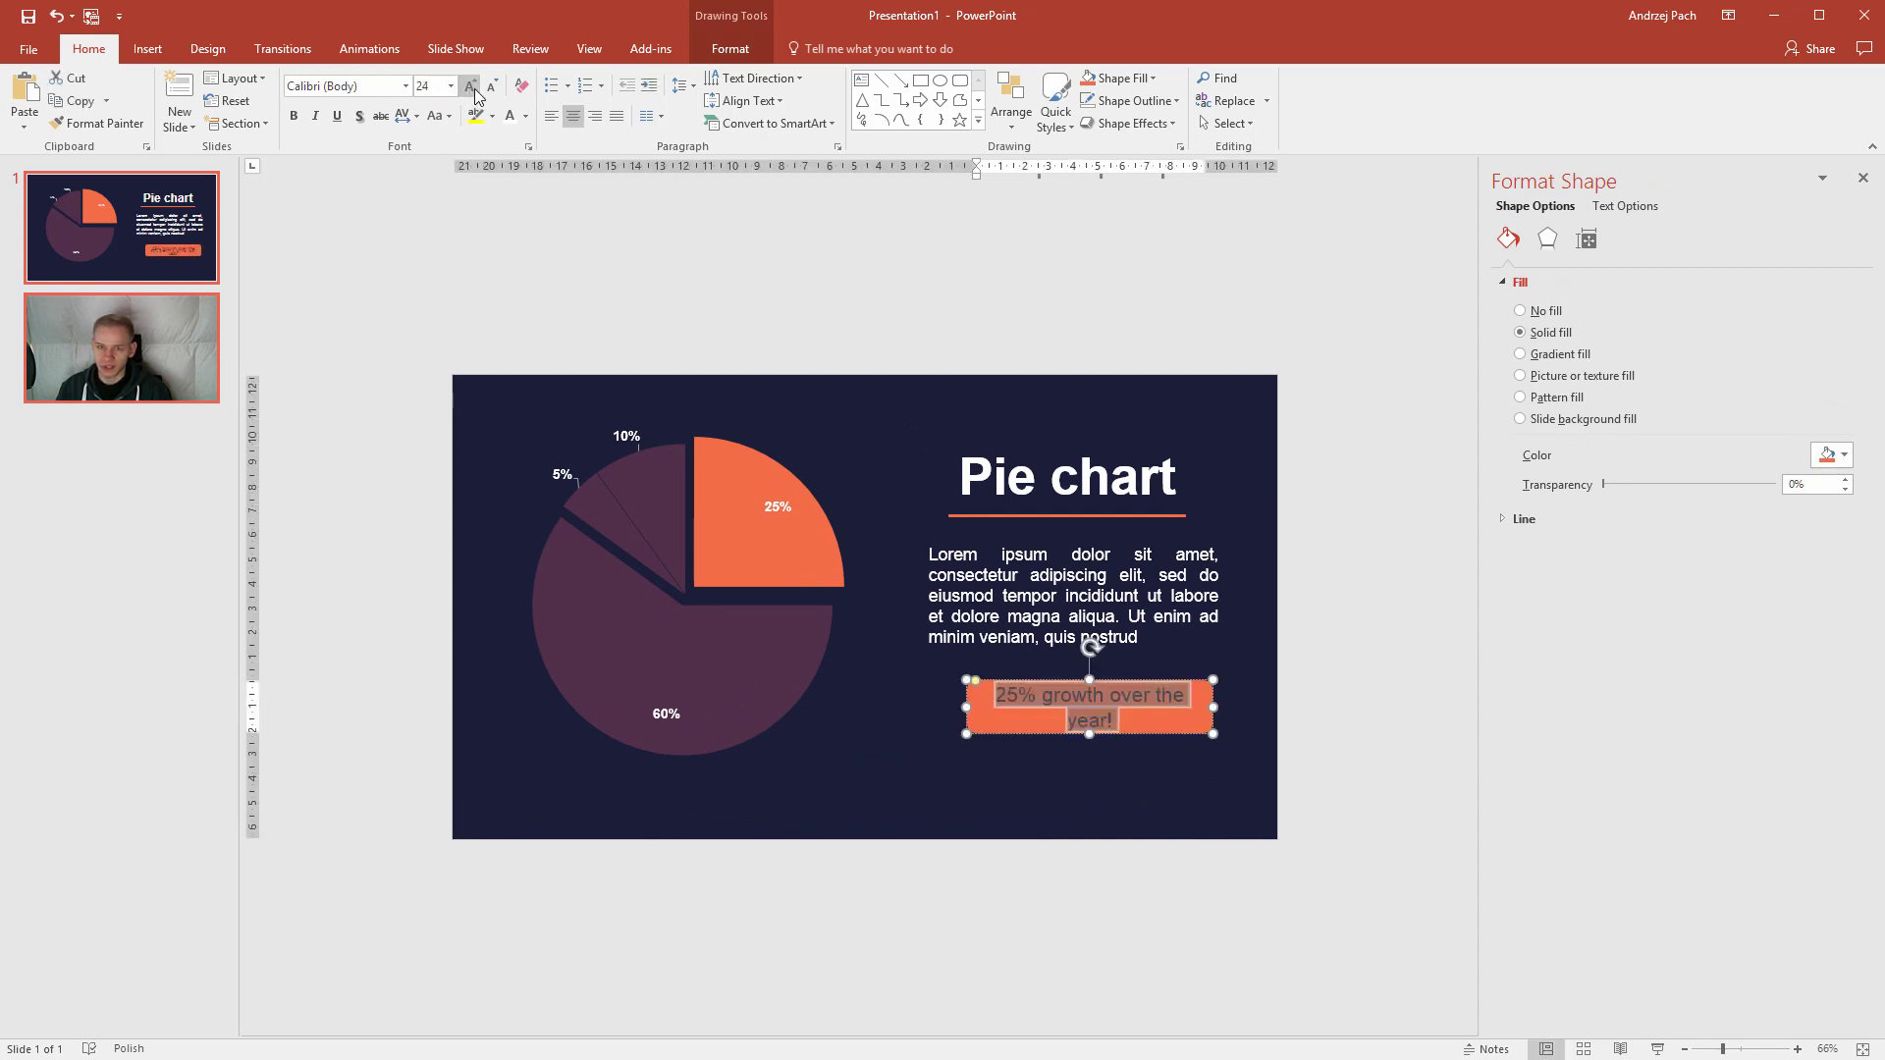
pyautogui.click(494, 88)
pyautogui.click(1011, 845)
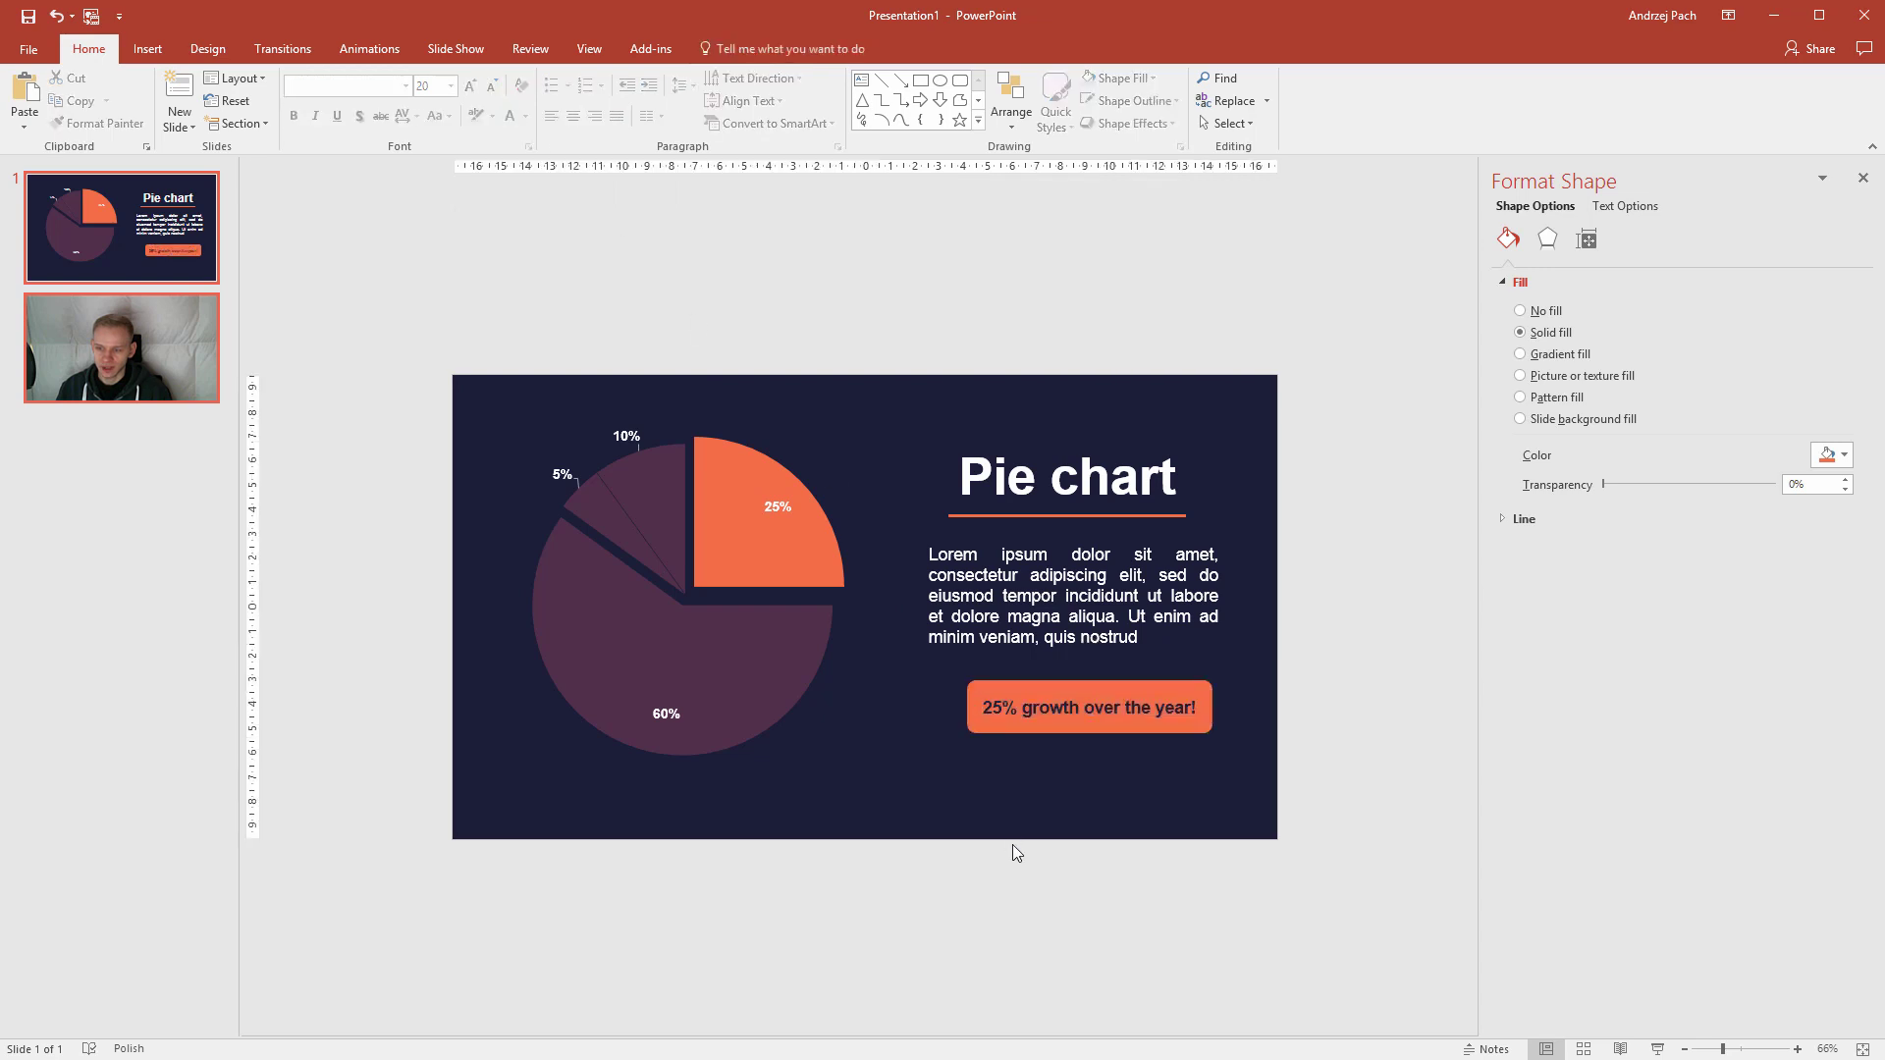
pyautogui.moveTo(1034, 692); pyautogui.dragTo(1022, 686)
pyautogui.click(864, 589)
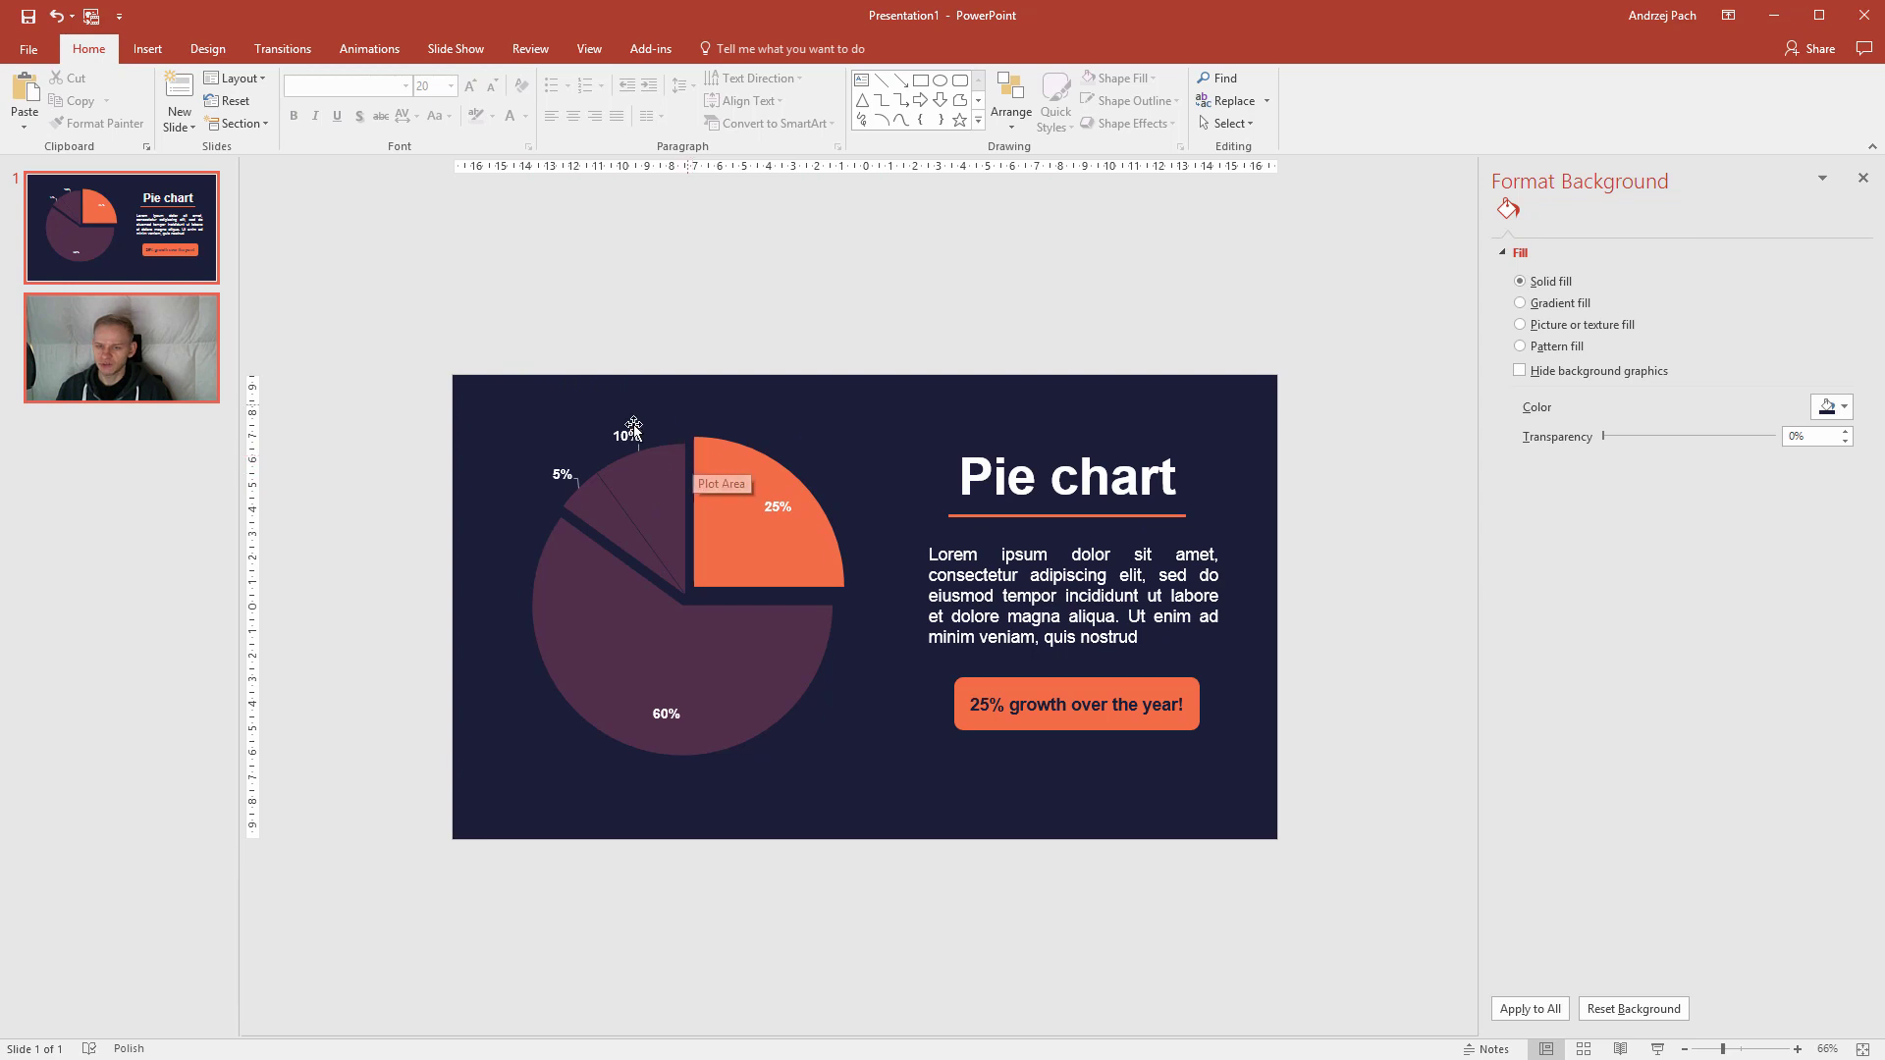
pyautogui.doubleClick(683, 668)
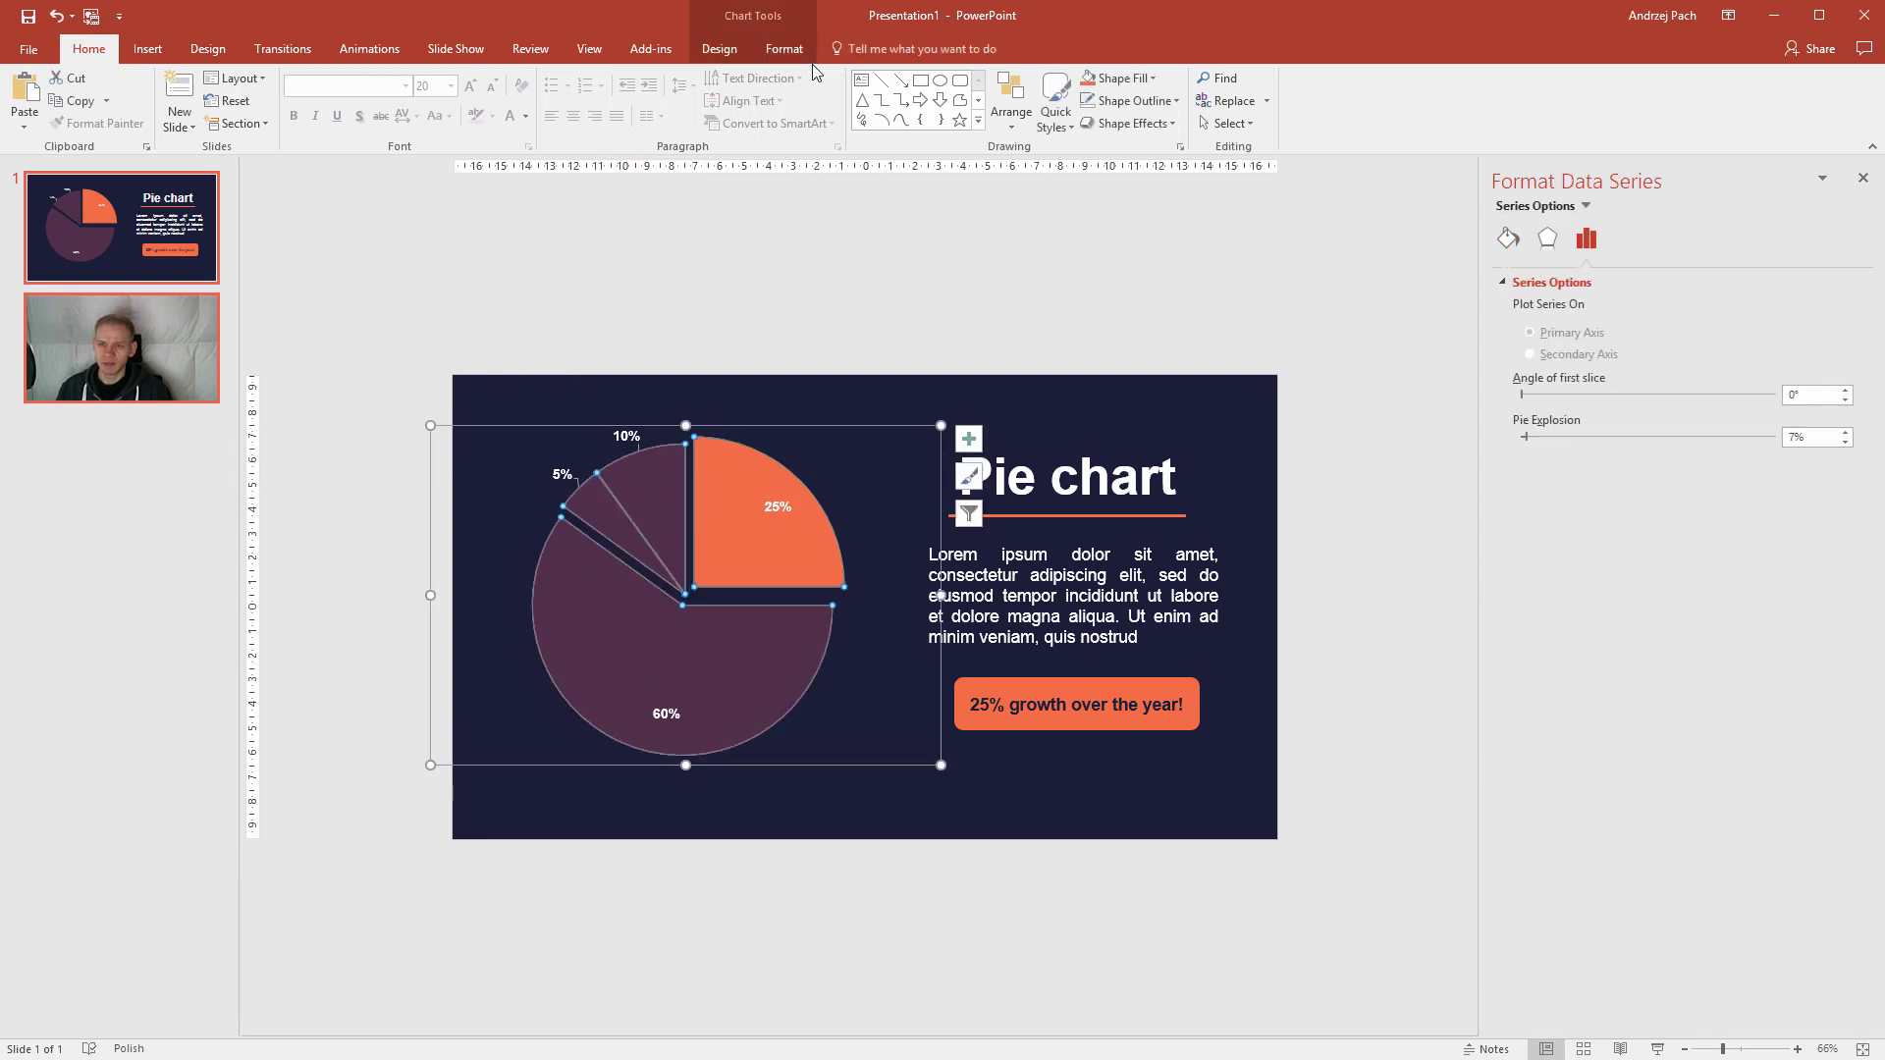
pyautogui.click(783, 48)
pyautogui.click(718, 48)
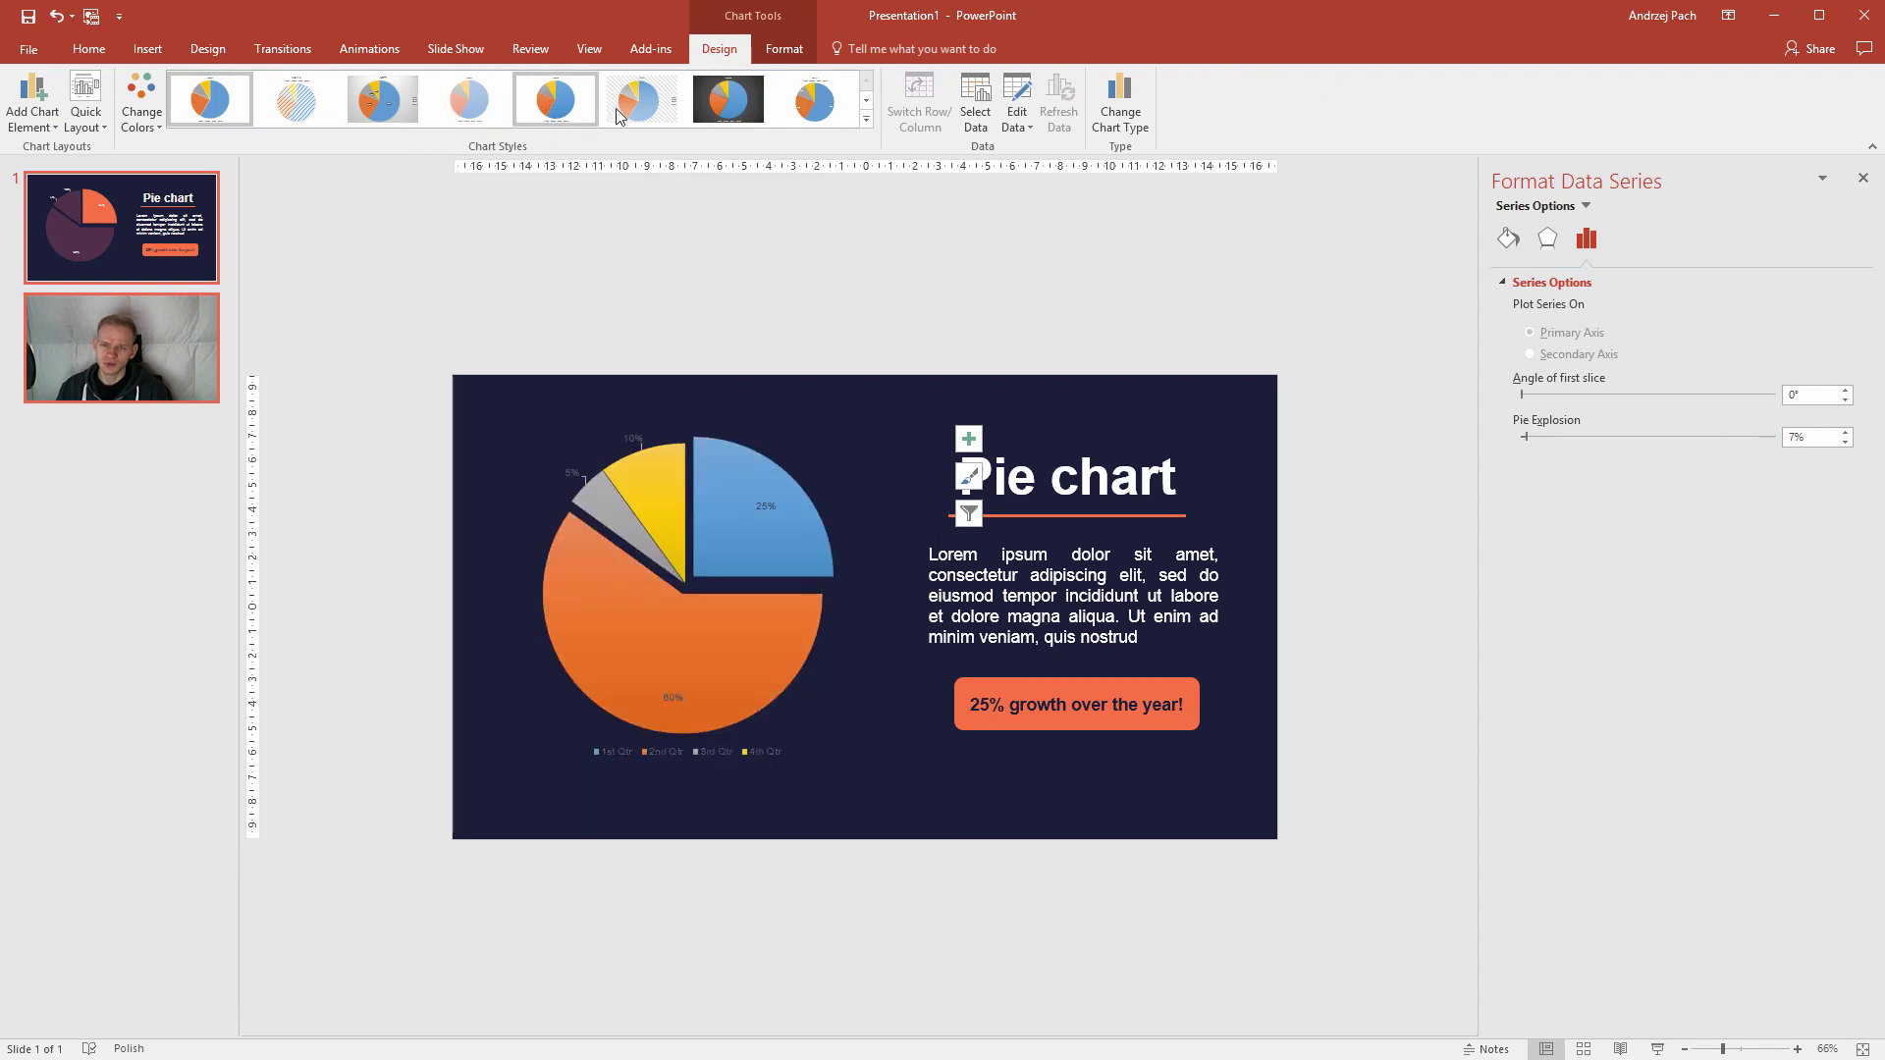
pyautogui.click(866, 119)
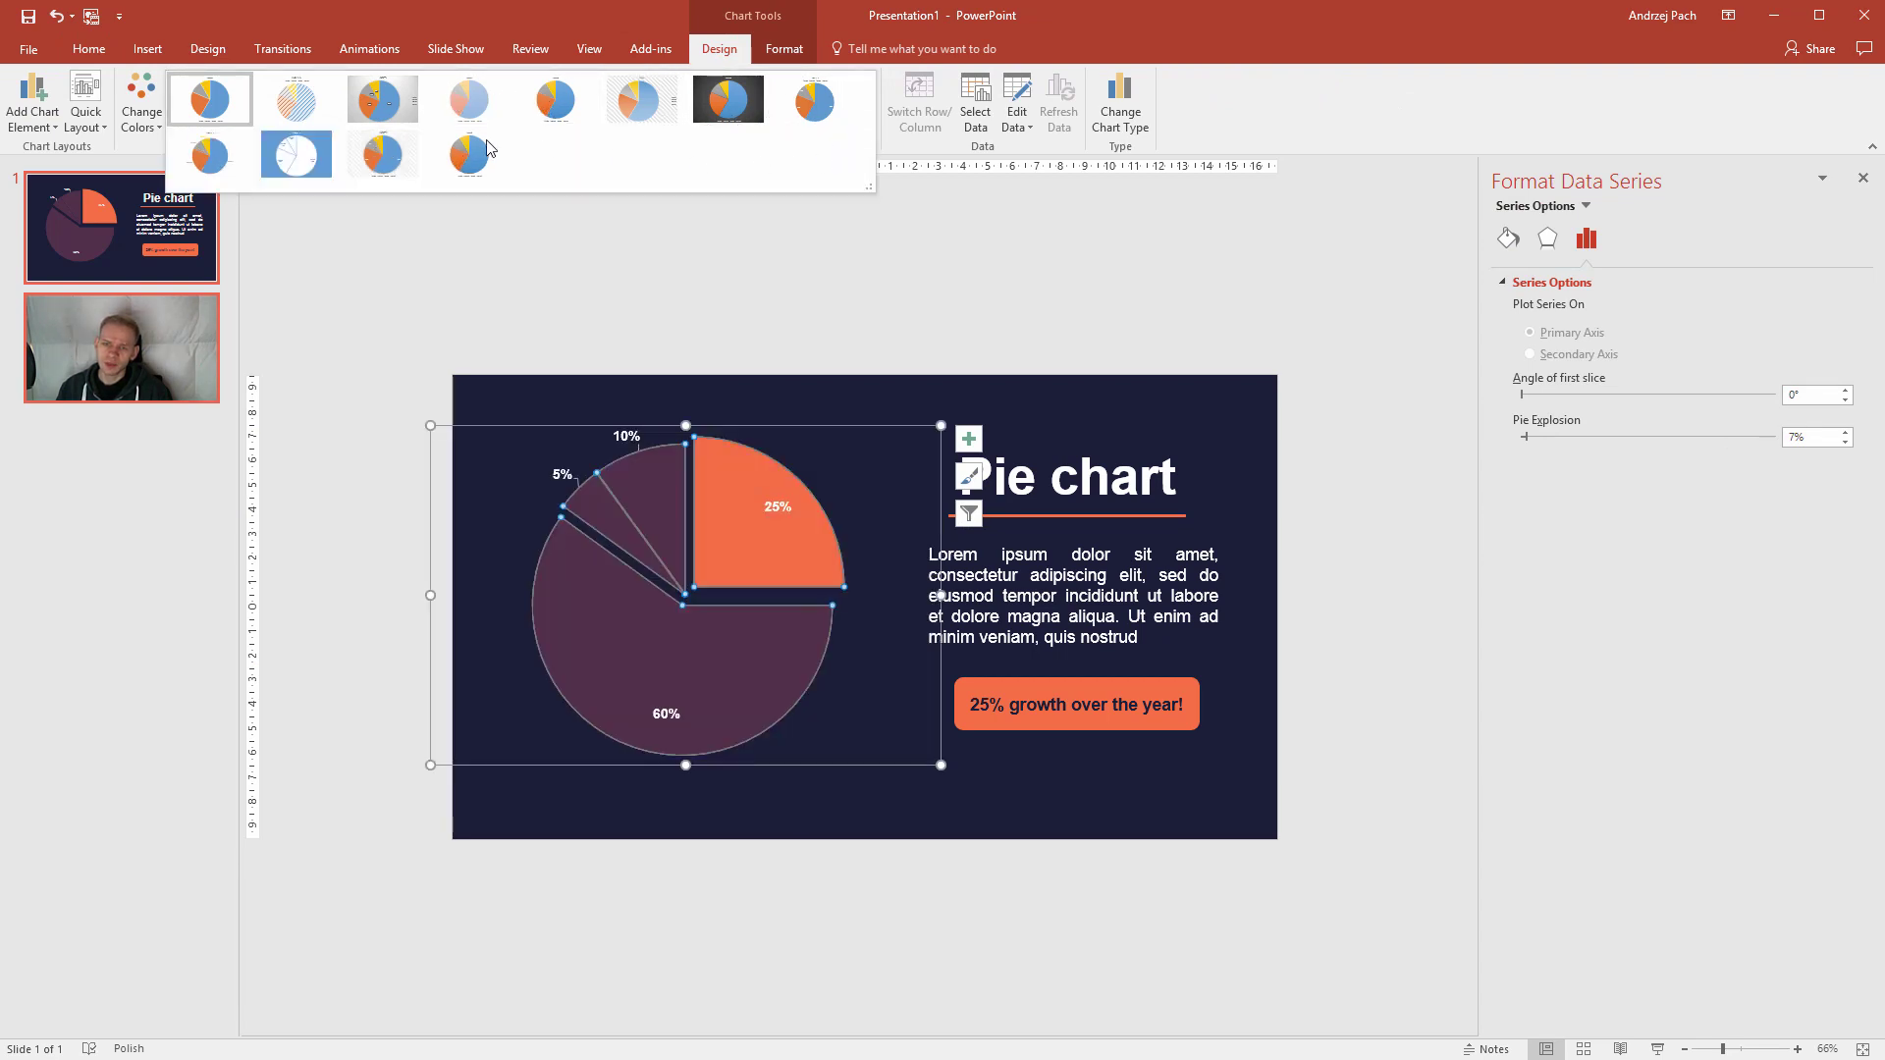
pyautogui.click(539, 271)
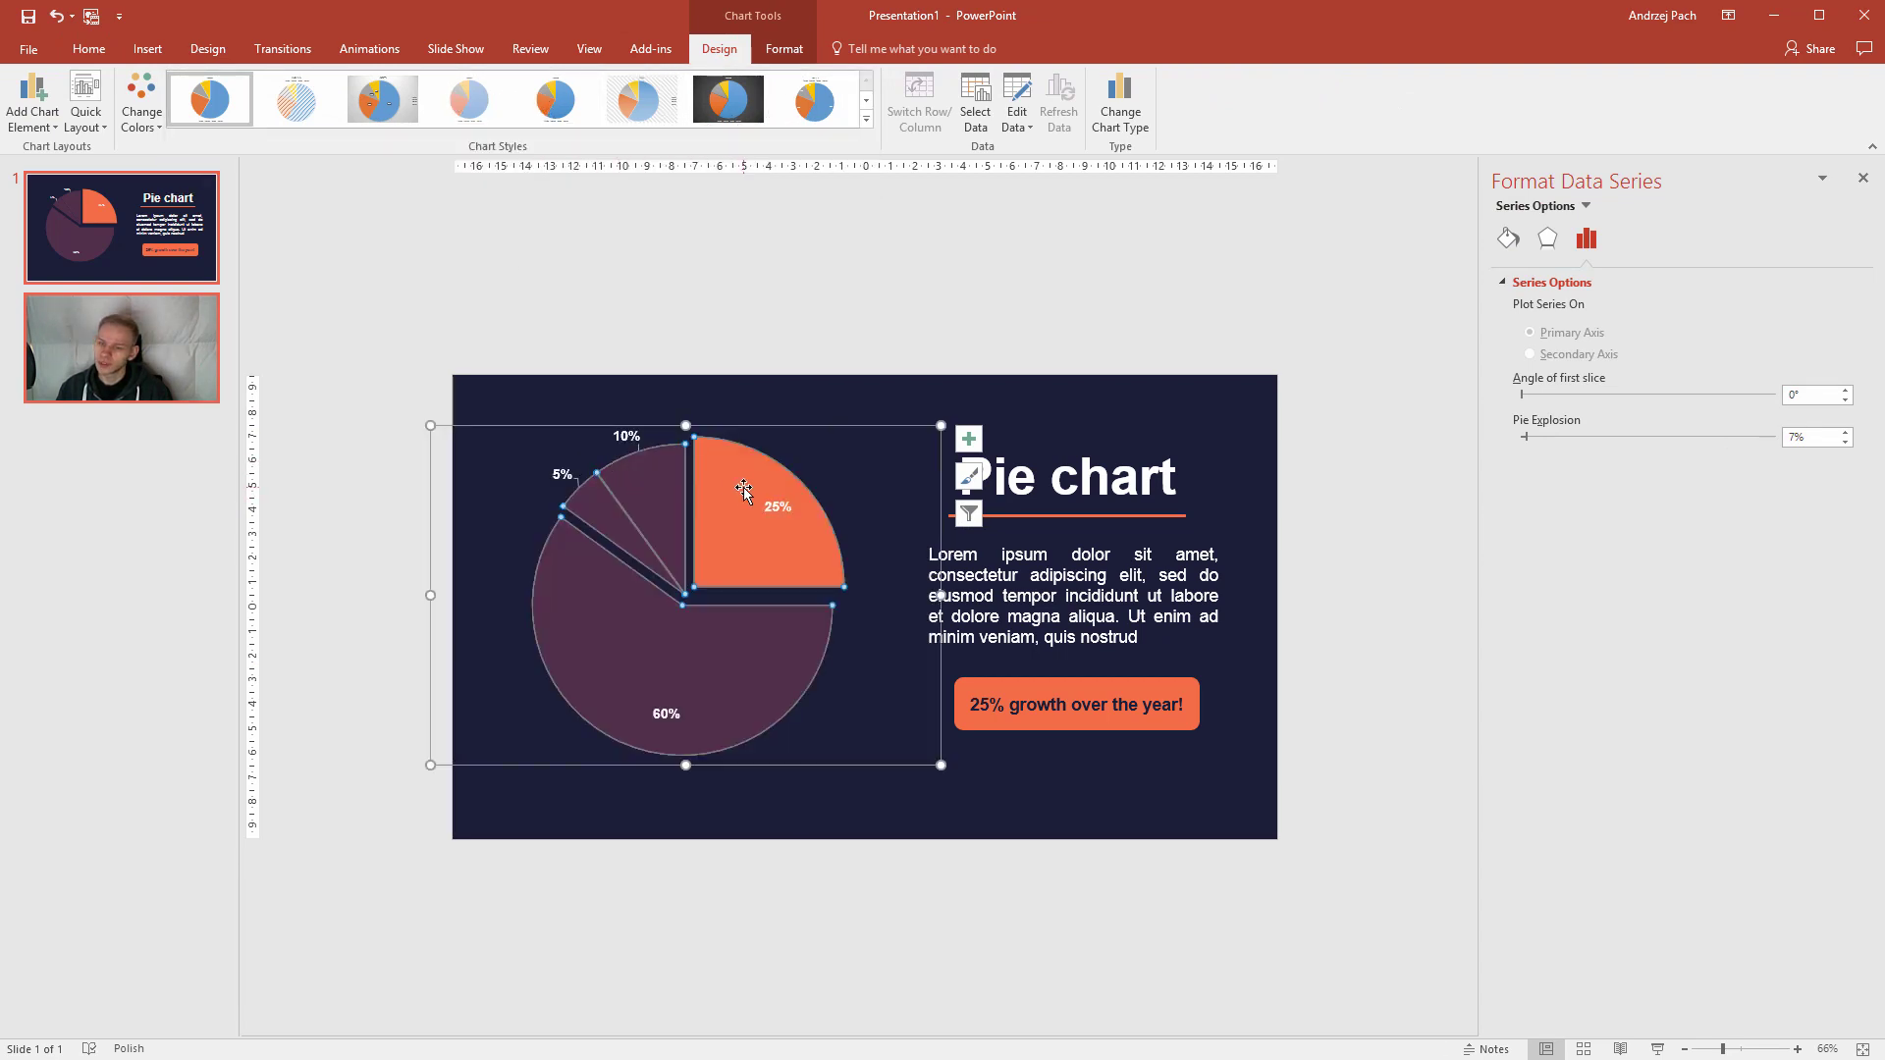
pyautogui.click(680, 296)
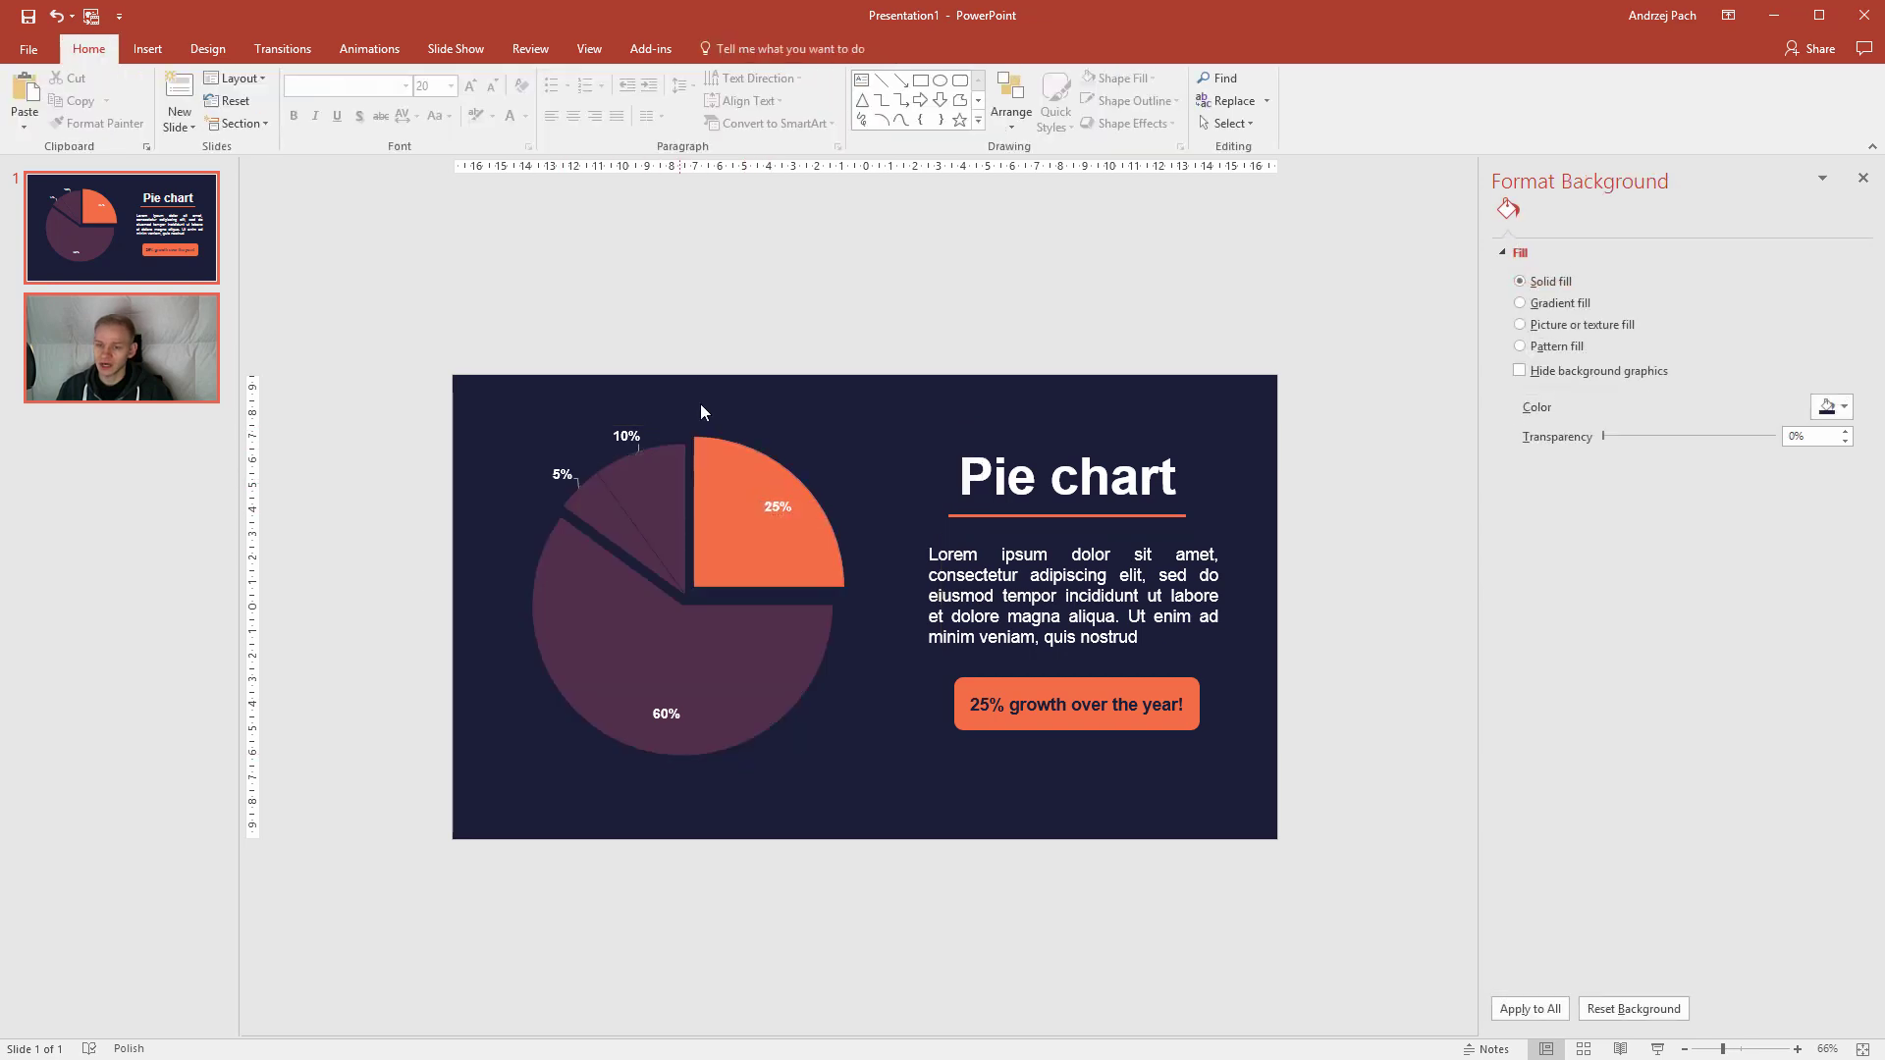